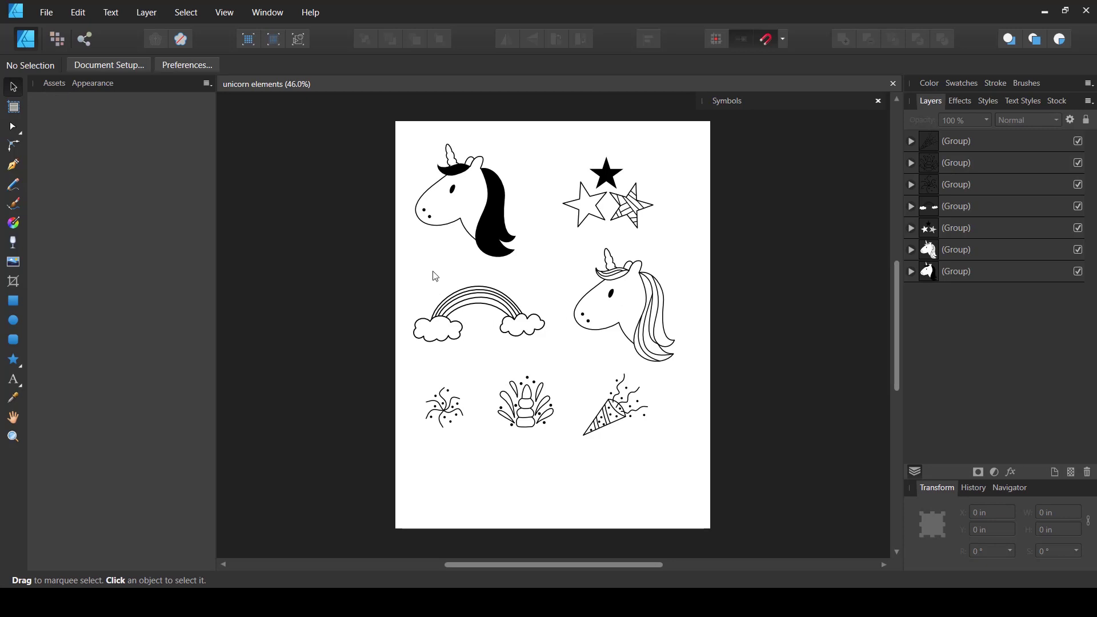
# - Create a new 1200 × 1200 pt document at 300 DPI with points as the document units
pyautogui.click(46, 12)
pyautogui.click(51, 43)
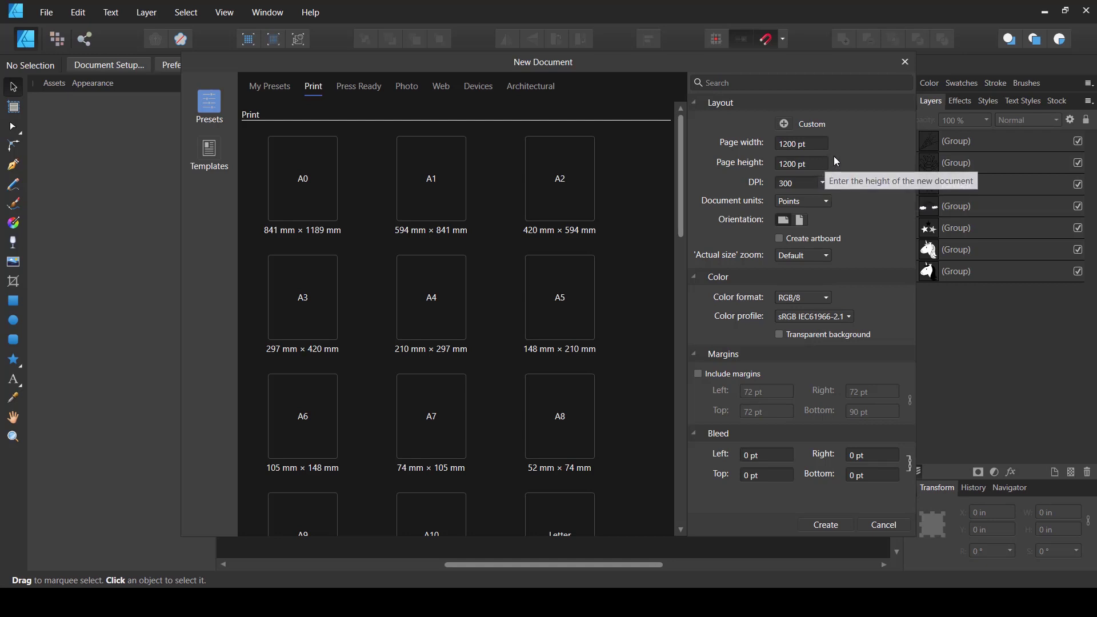
pyautogui.click(828, 201)
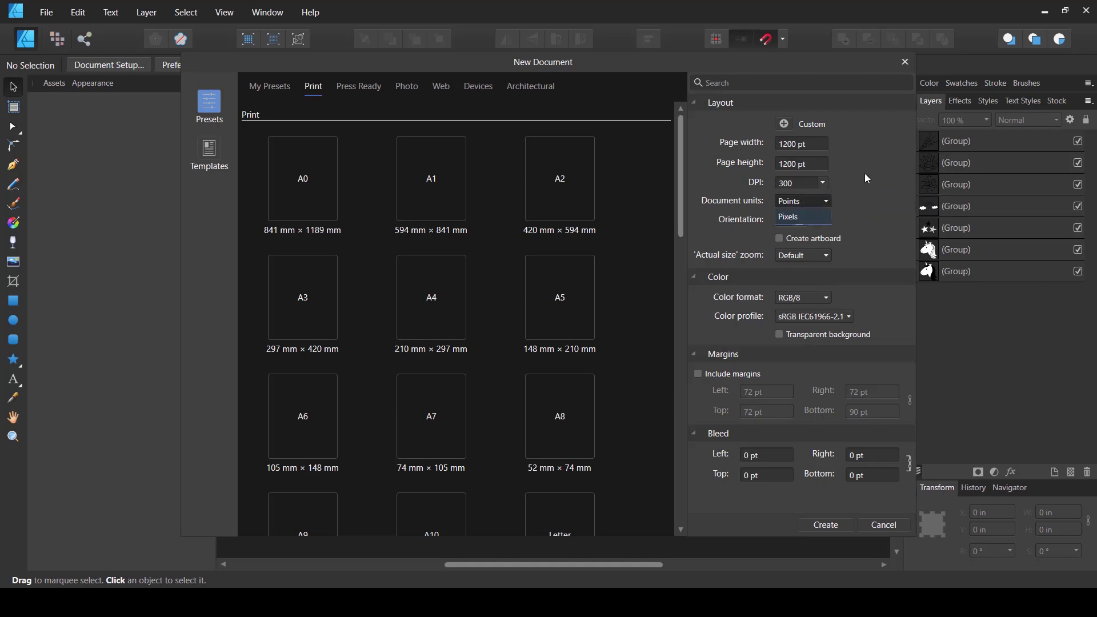
pyautogui.click(814, 203)
pyautogui.click(818, 198)
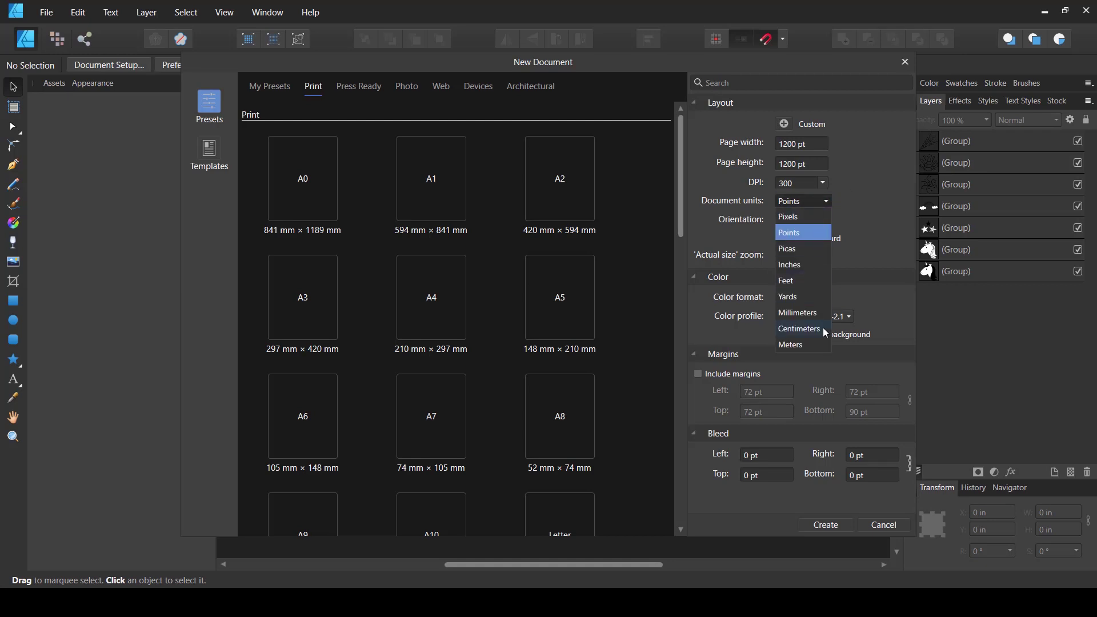
pyautogui.click(869, 207)
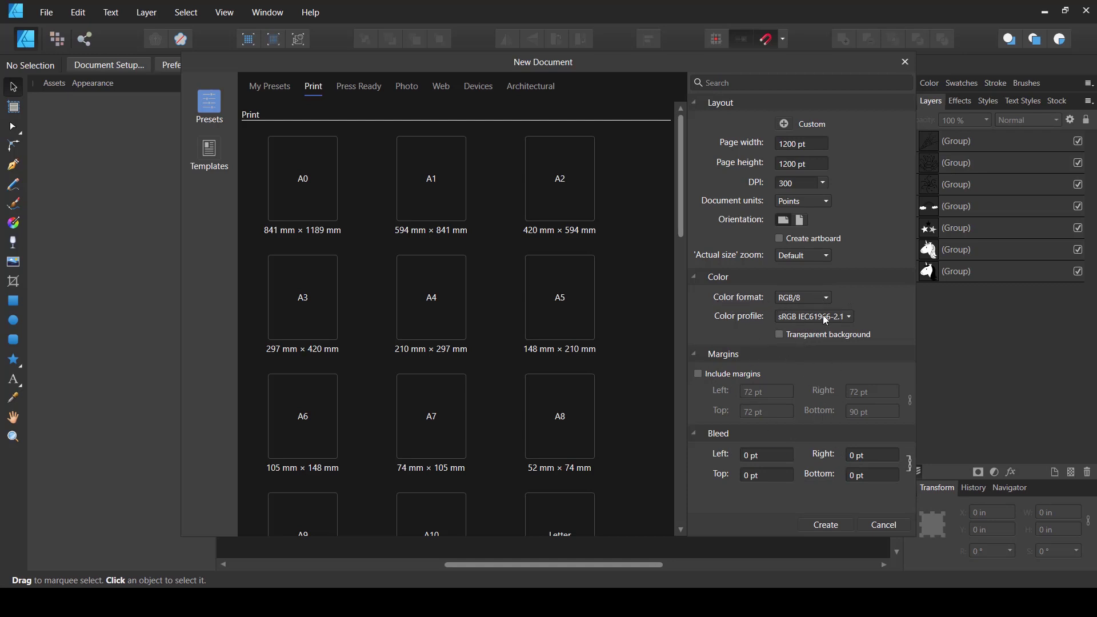
pyautogui.click(826, 525)
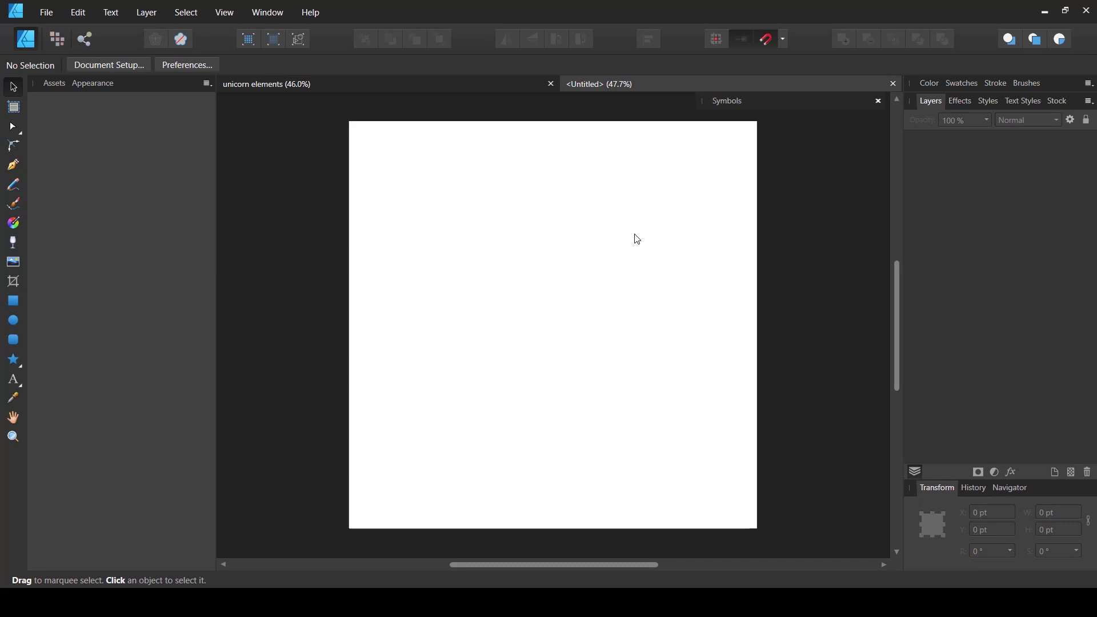
# - Copy the black-maned unicorn head from the unicorn elements document into the new untitled document
pyautogui.click(461, 84)
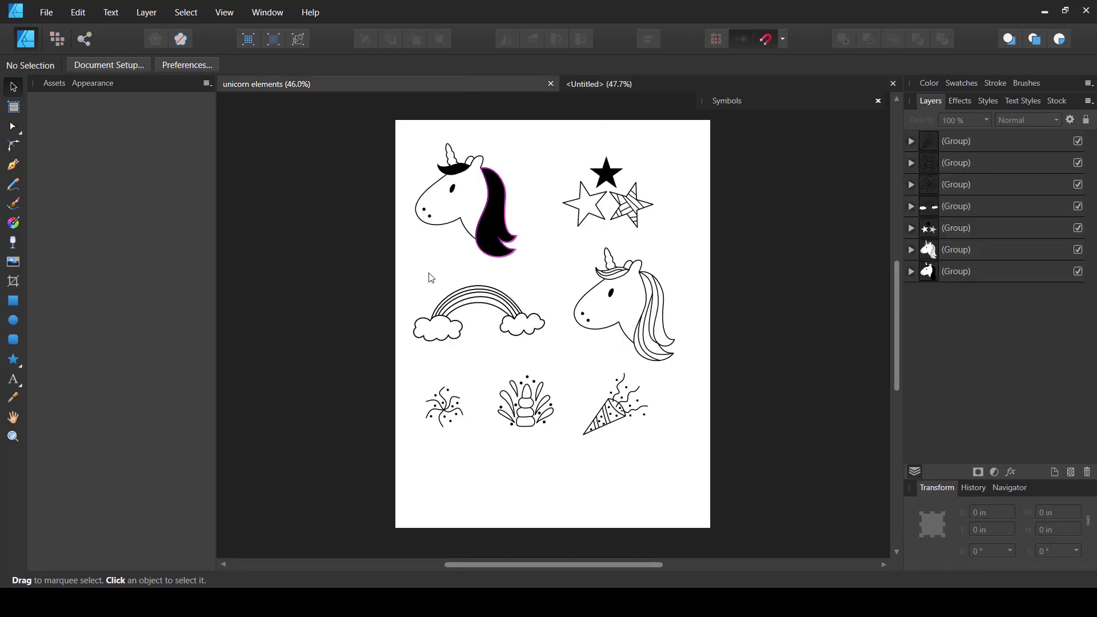
pyautogui.click(640, 84)
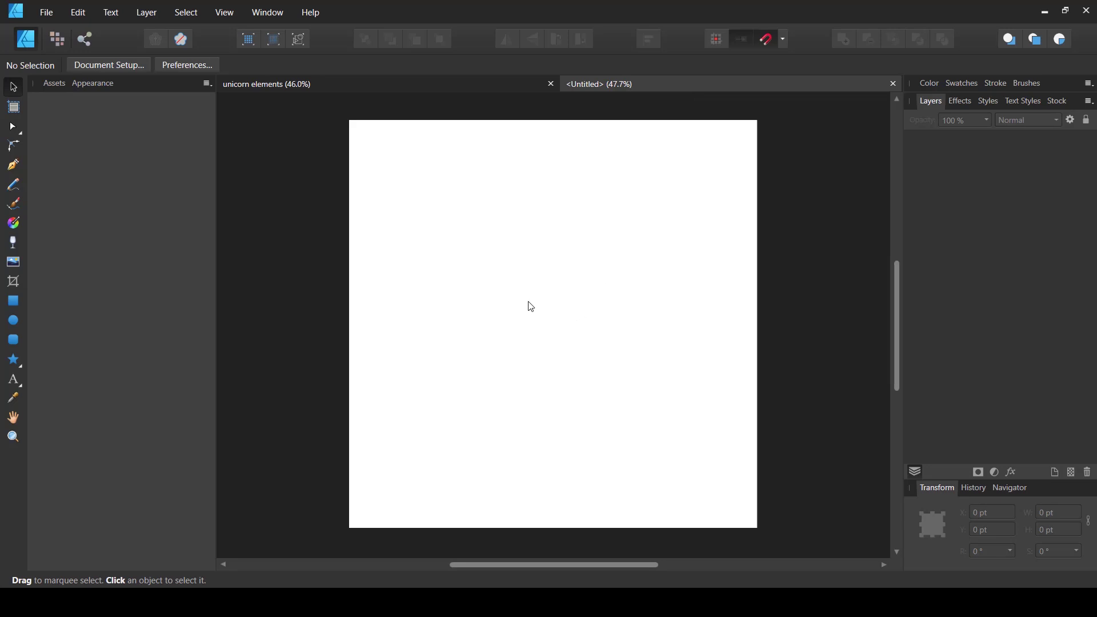
pyautogui.click(438, 90)
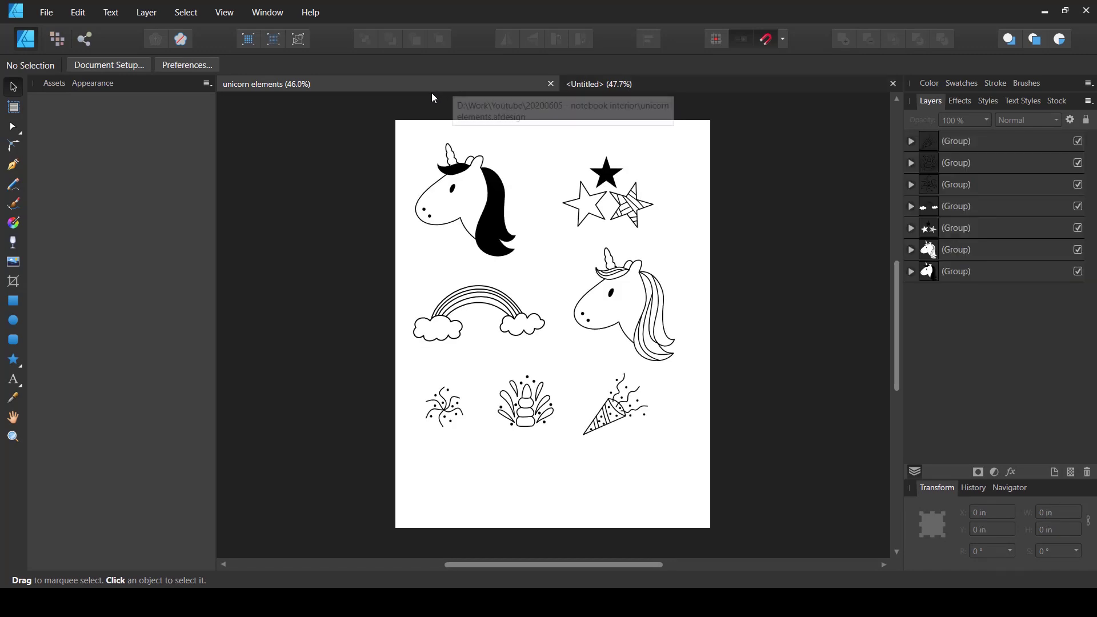
pyautogui.click(488, 210)
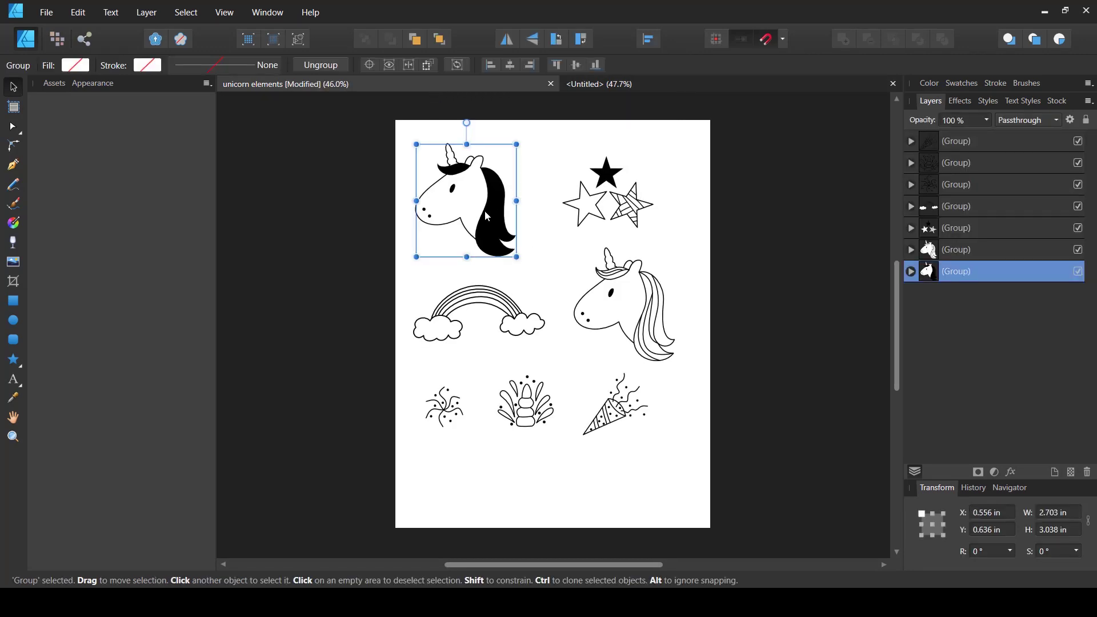
pyautogui.click(637, 87)
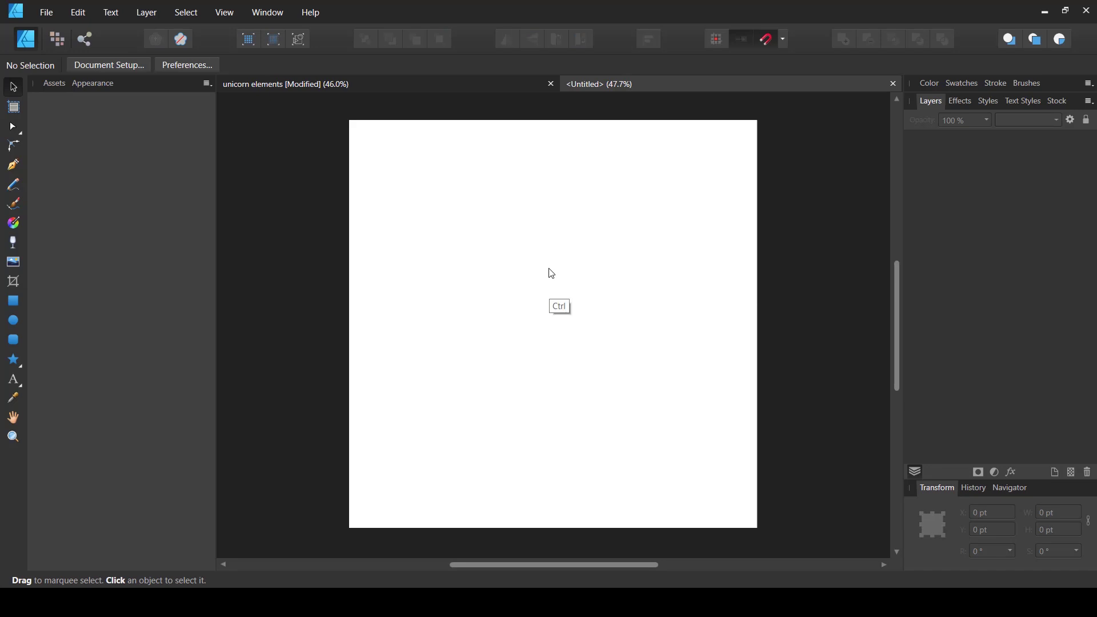
pyautogui.hotkey('ctrl', 'v')
# - Scale the black-maned unicorn proportionally to about 495 × 557 pt and place it near the centre of the page
pyautogui.moveTo(433, 211); pyautogui.dragTo(553, 349)
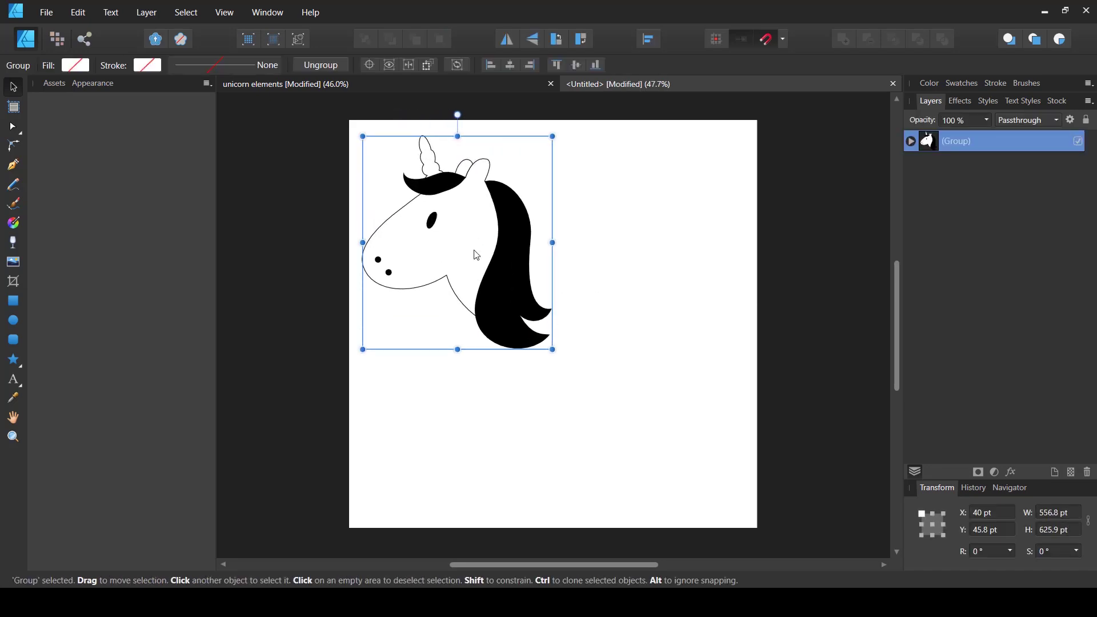
pyautogui.moveTo(380, 165); pyautogui.dragTo(474, 244)
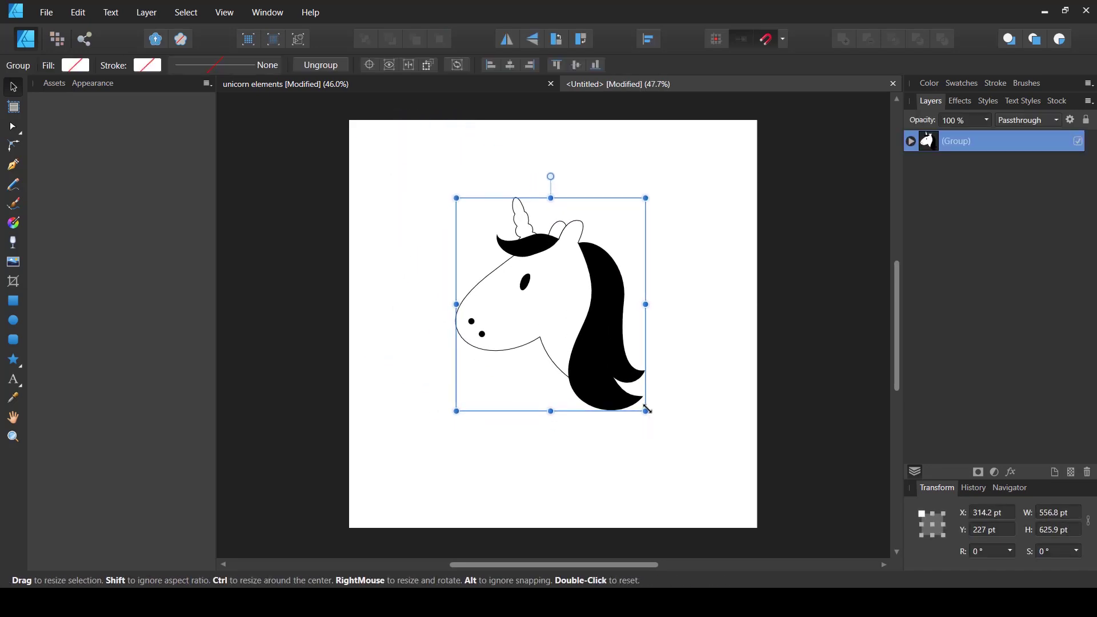
pyautogui.moveTo(646, 428); pyautogui.dragTo(625, 387)
pyautogui.moveTo(591, 342)
pyautogui.mouseDown()
pyautogui.moveTo(583, 388)
pyautogui.moveTo(594, 361)
pyautogui.mouseUp()
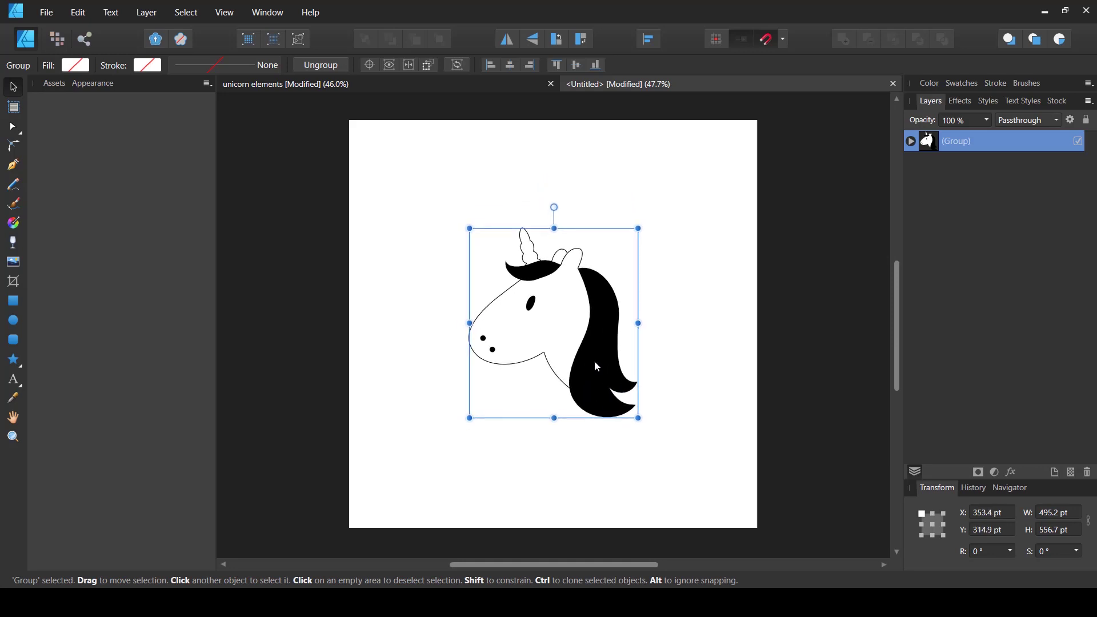
pyautogui.click(655, 333)
# - Copy the outlined-mane unicorn from unicorn elements into the new document, scaled to about 298 × 335 pt near the page's upper-left corner
pyautogui.click(338, 86)
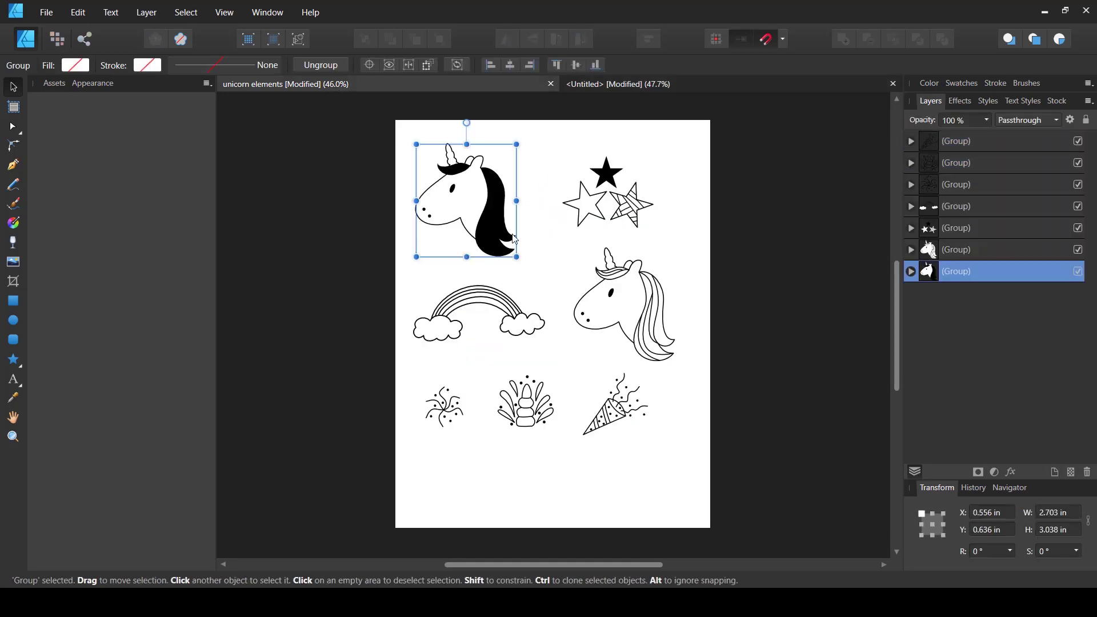
pyautogui.click(655, 299)
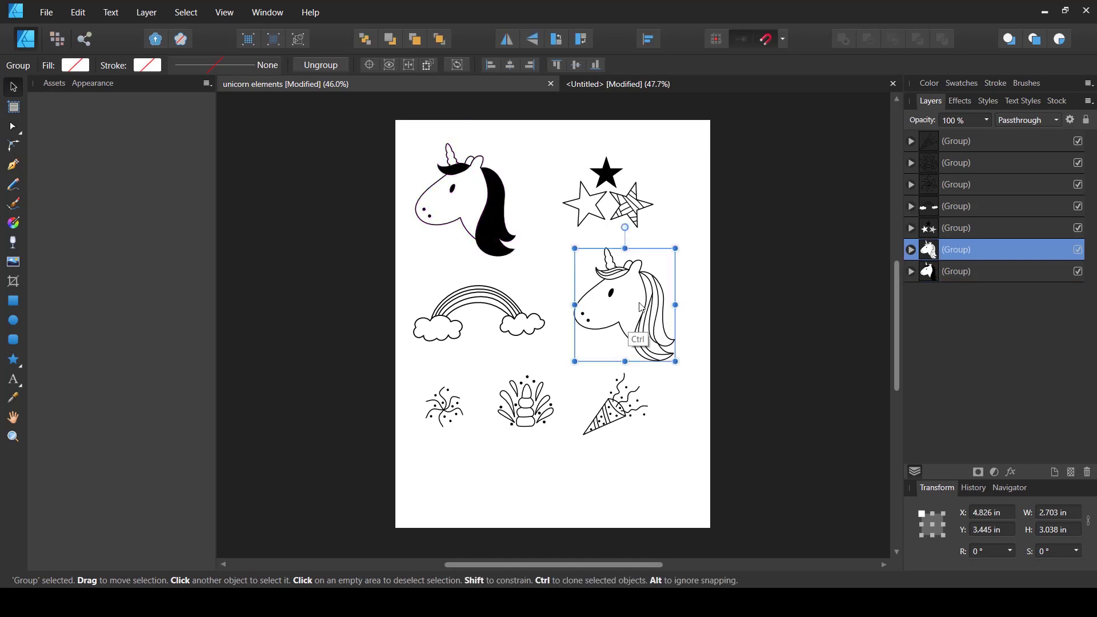
pyautogui.click(618, 86)
pyautogui.moveTo(544, 179); pyautogui.dragTo(428, 171)
pyautogui.moveTo(462, 216); pyautogui.dragTo(498, 255)
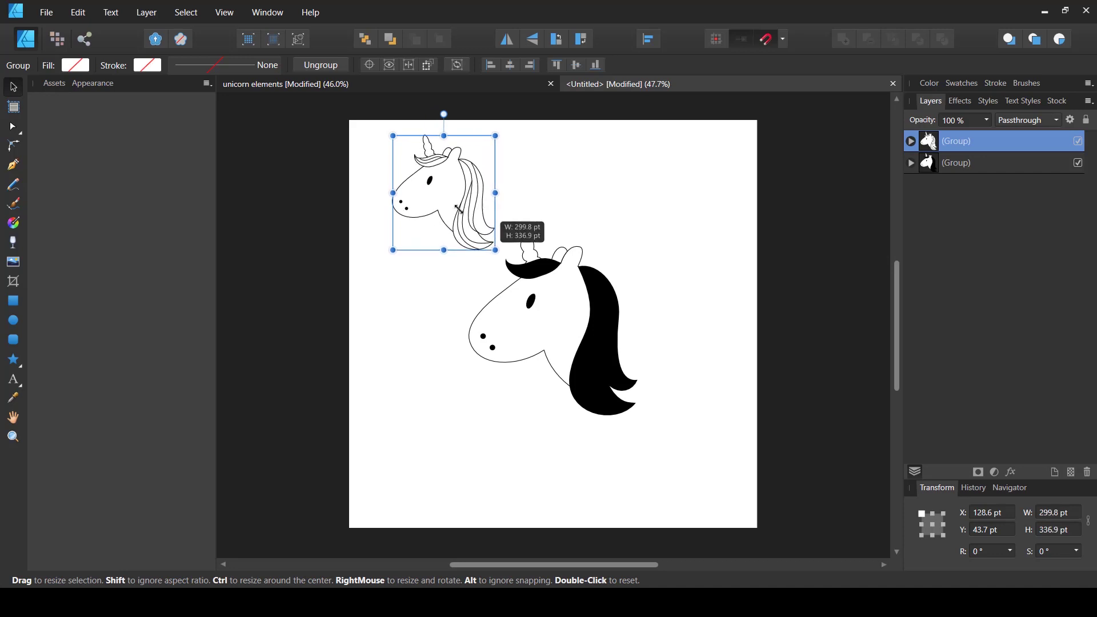
pyautogui.moveTo(461, 217); pyautogui.dragTo(453, 220)
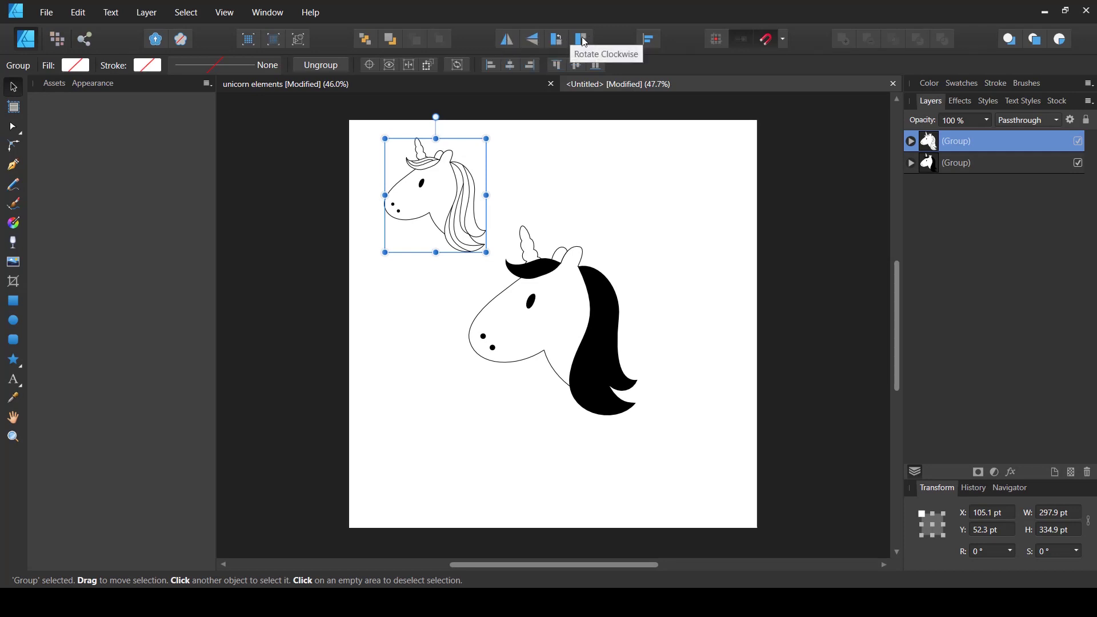
# - Flip the outlined unicorn horizontally, enlarge it to about 323 × 363 pt, and move it partly off the page's upper-left corner
pyautogui.click(506, 39)
pyautogui.moveTo(445, 195); pyautogui.dragTo(418, 190)
pyautogui.moveTo(458, 245); pyautogui.dragTo(457, 243)
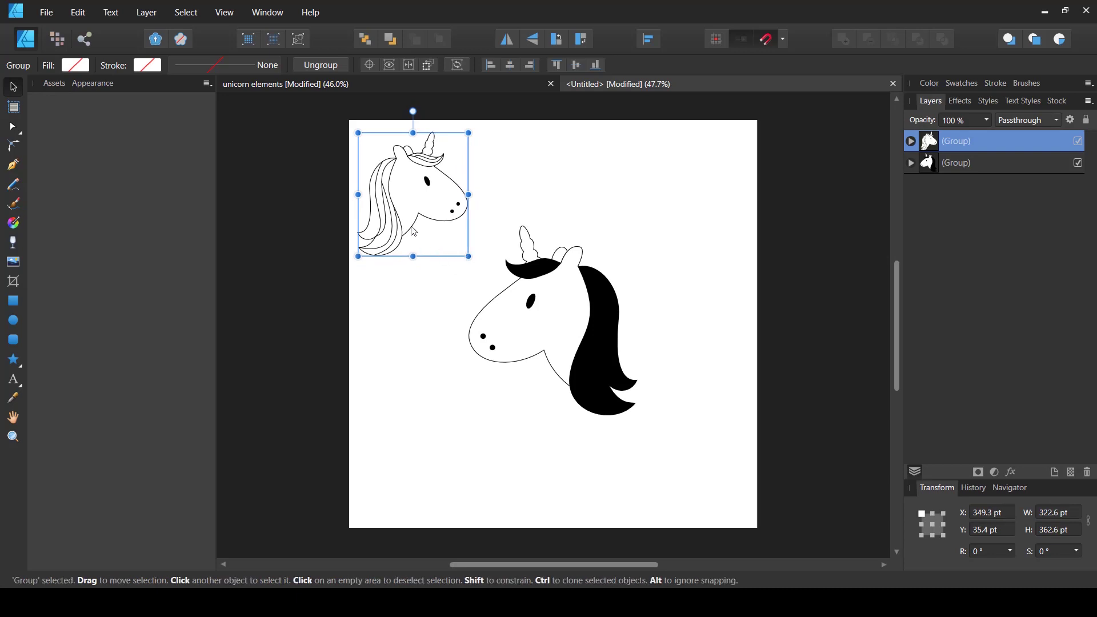
pyautogui.moveTo(413, 209); pyautogui.dragTo(364, 141)
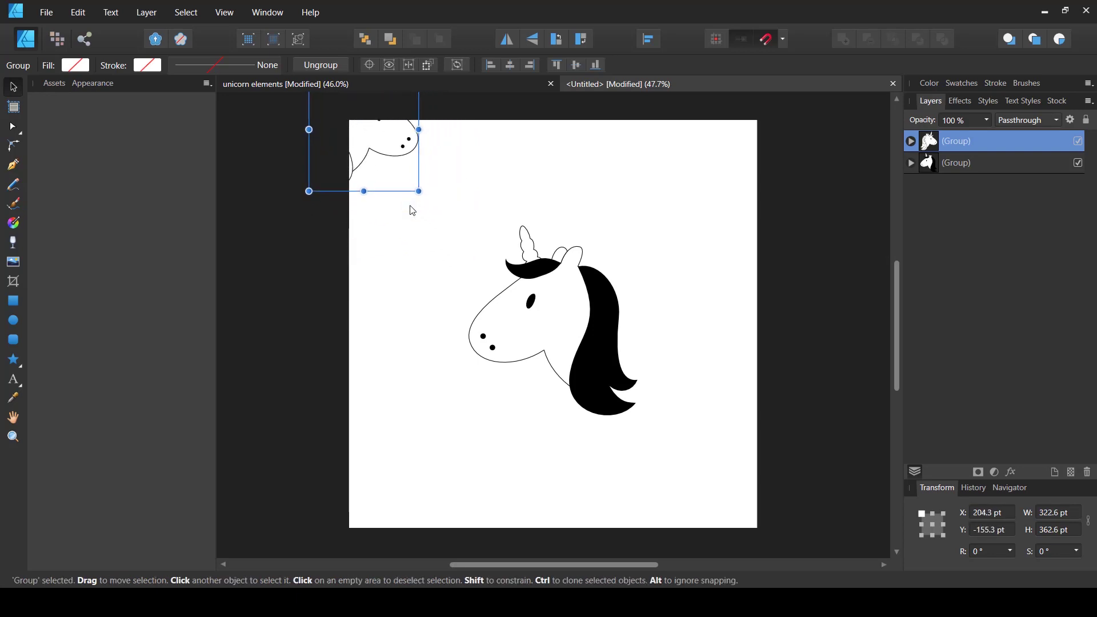
pyautogui.click(393, 258)
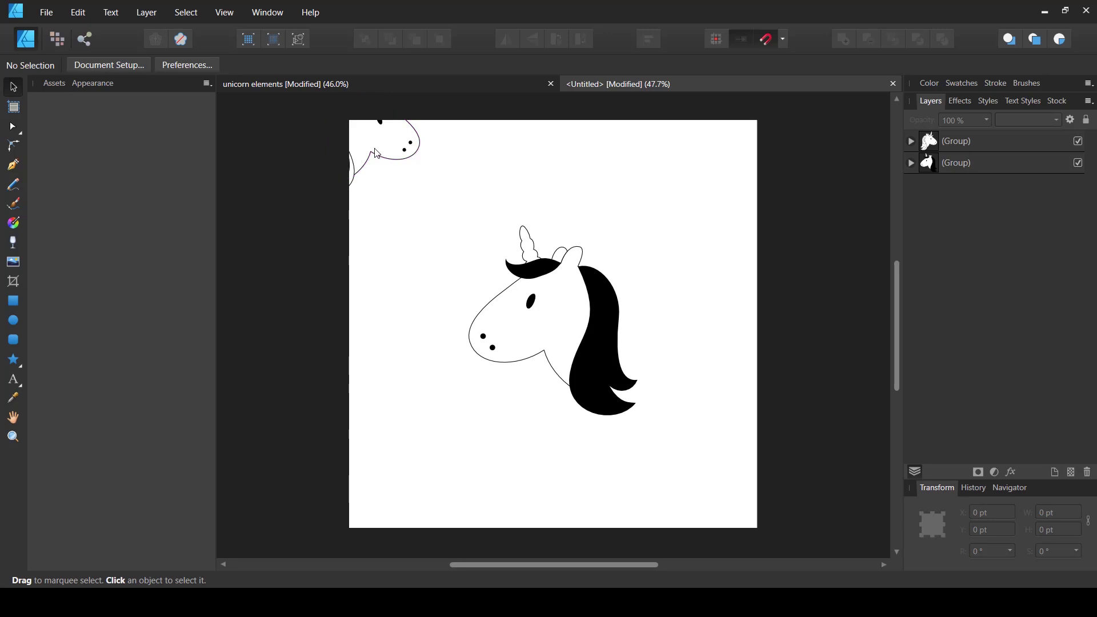
# - Select the corner unicorn and check that the Transform panel is enabled for reading its position
pyautogui.click(387, 122)
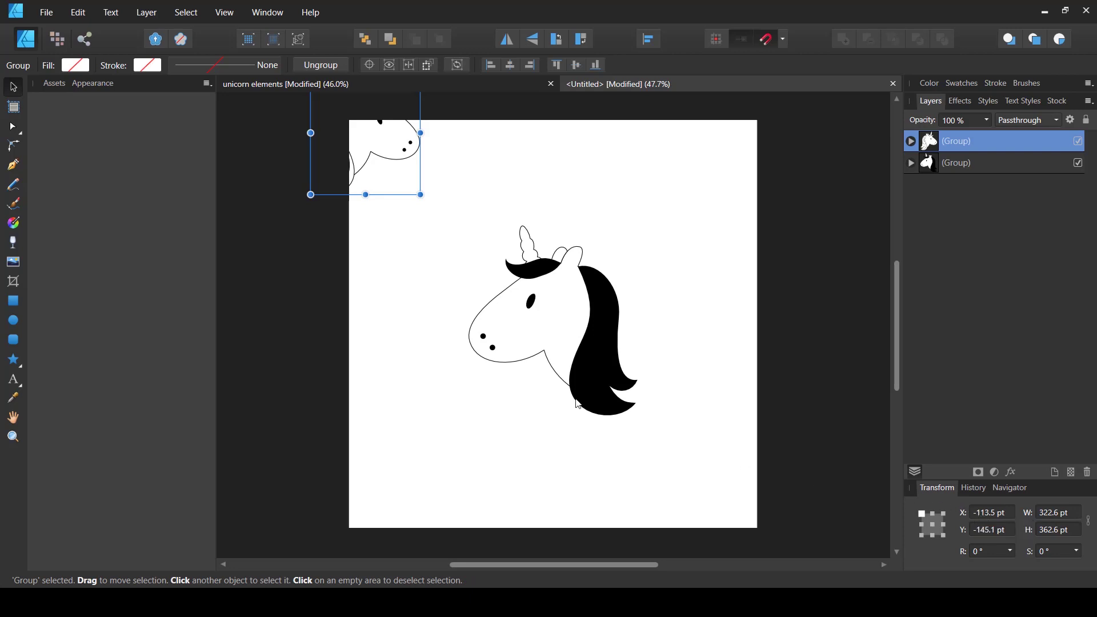
pyautogui.click(226, 14)
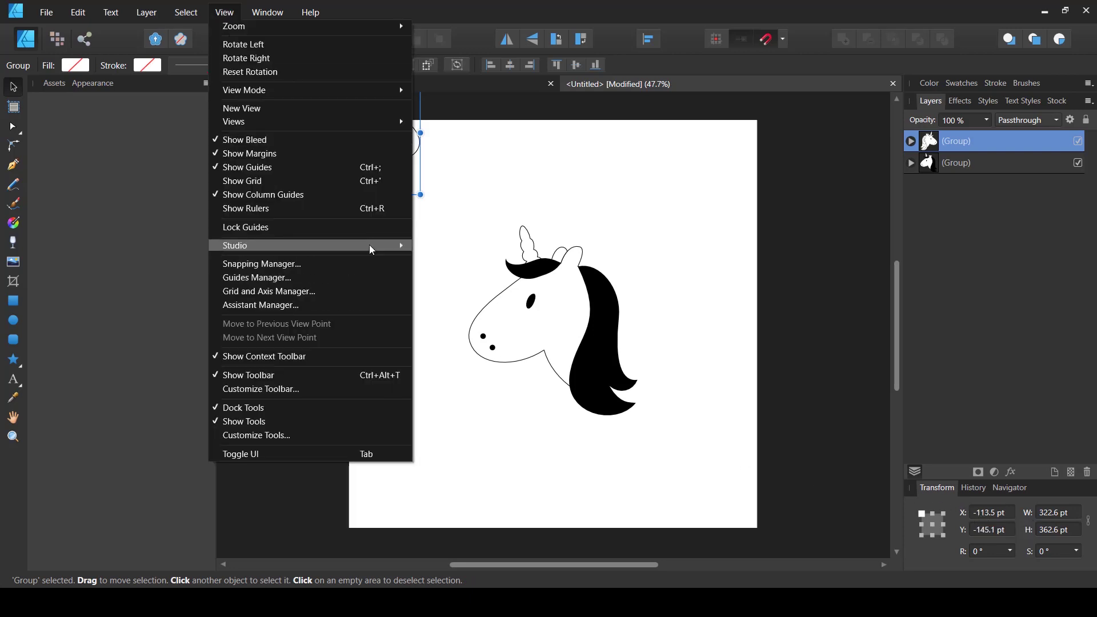
pyautogui.moveTo(372, 246)
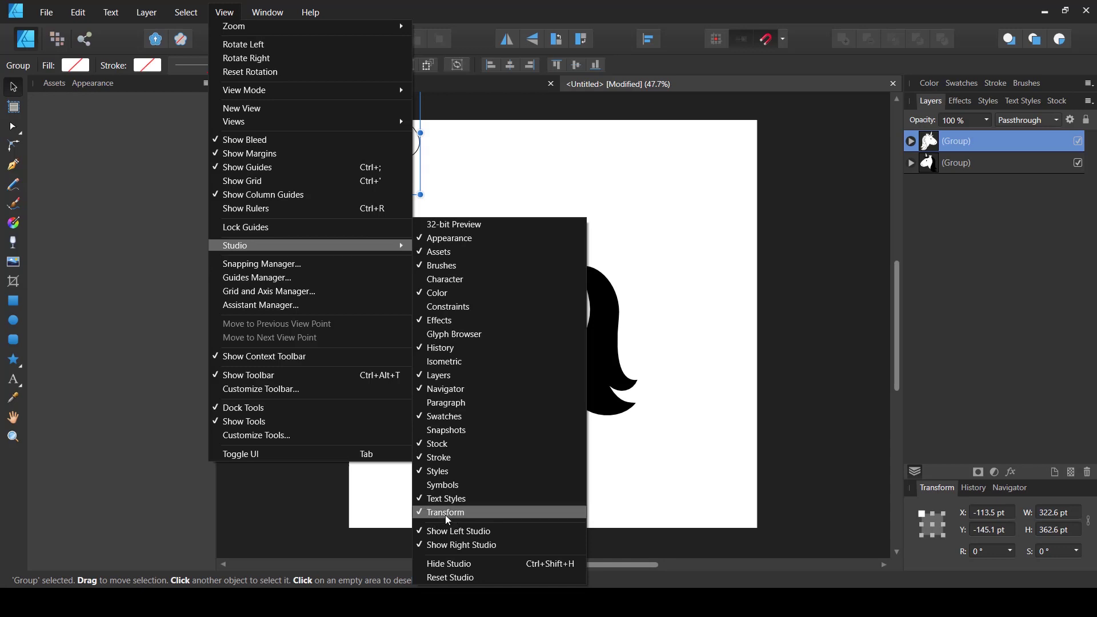
pyautogui.click(943, 510)
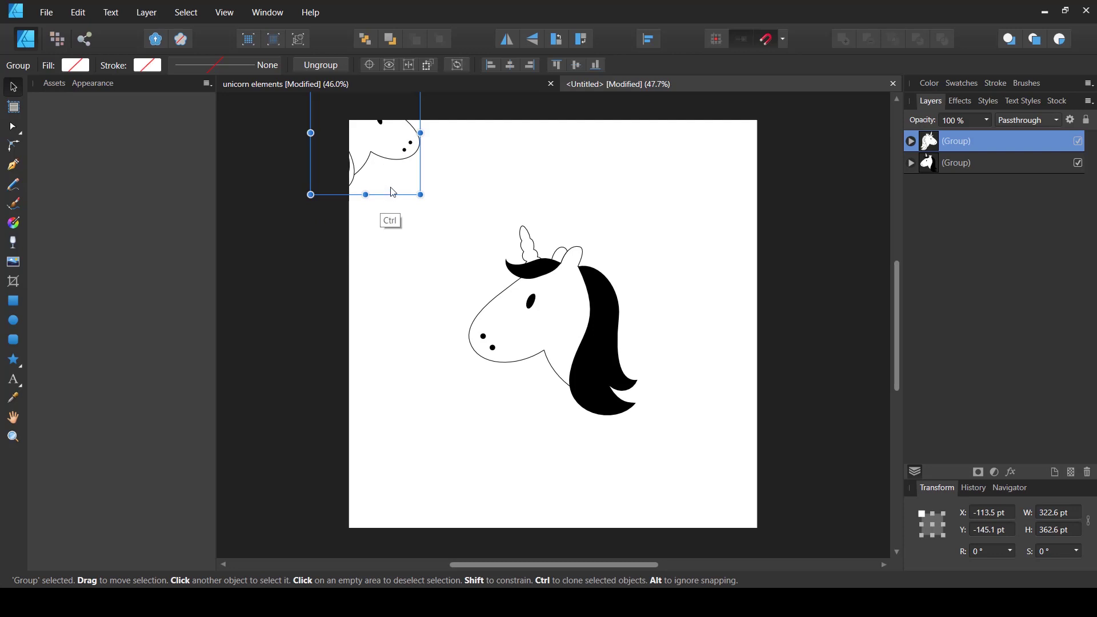
# - Duplicate the upper-left corner unicorn and offset the copy's X position by +1200 pt
pyautogui.hotkey('ctrl', 'j')
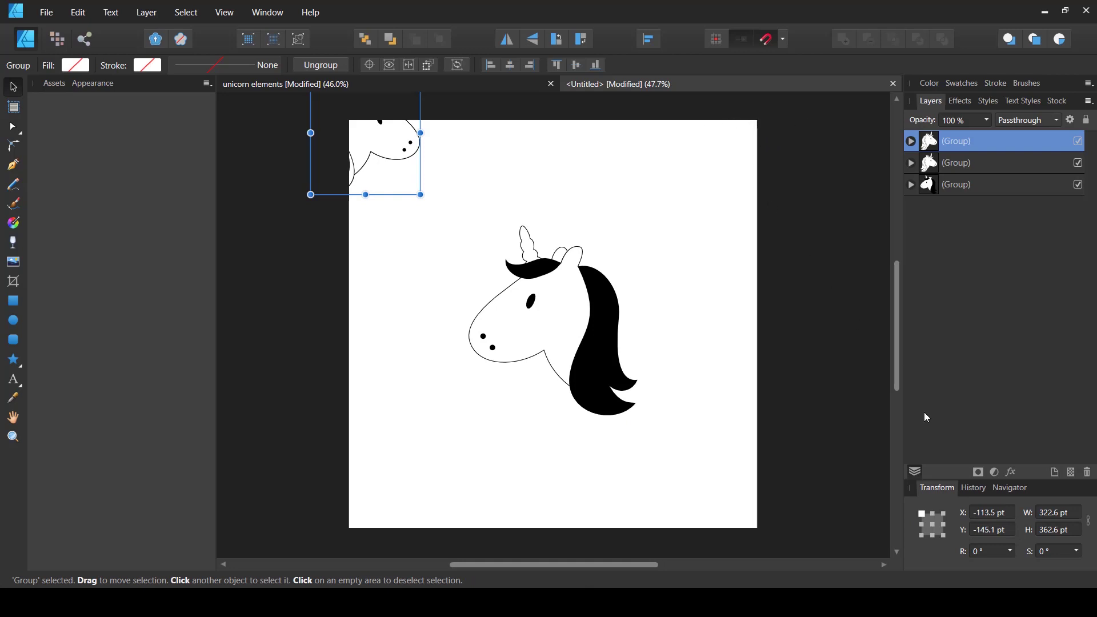
pyautogui.click(1011, 512)
pyautogui.click(1011, 511)
pyautogui.write('+1200')
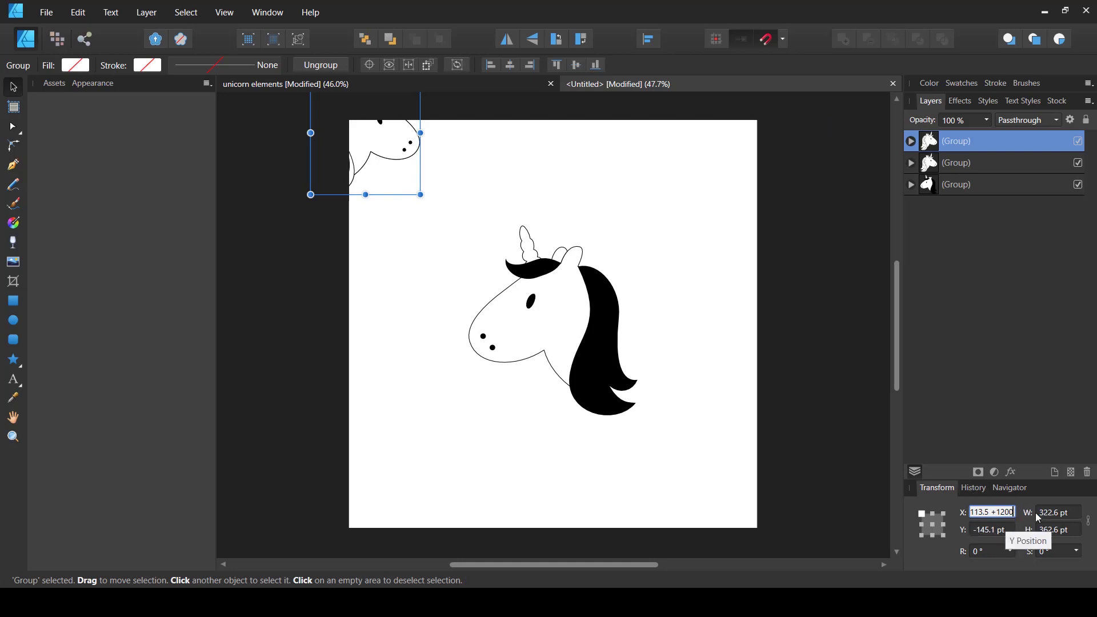
pyautogui.press('Return')
pyautogui.click(998, 529)
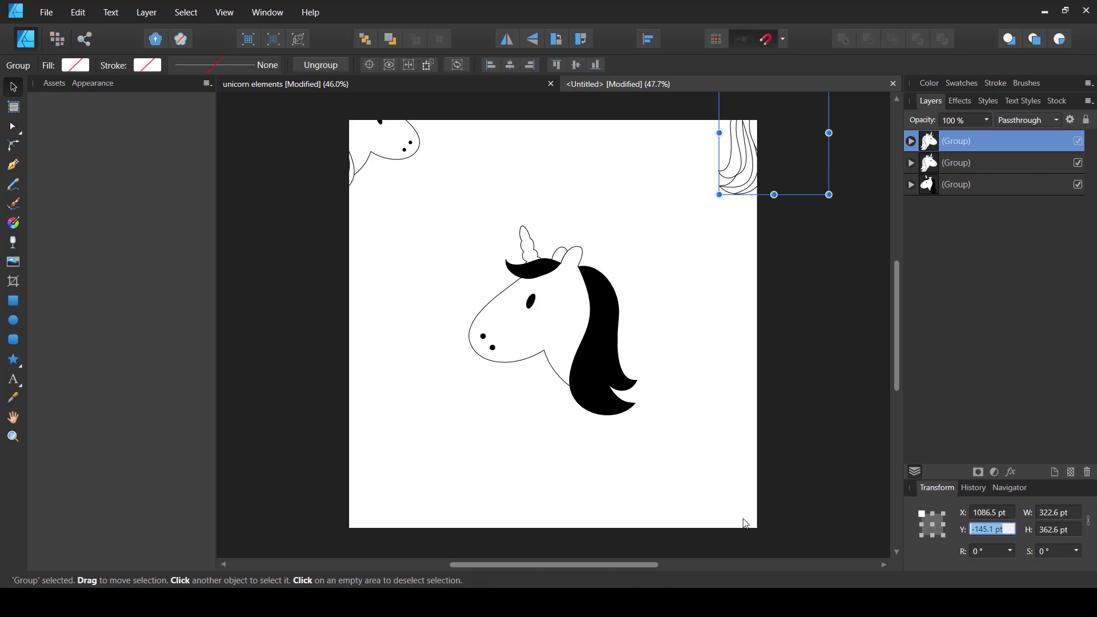
pyautogui.click(741, 231)
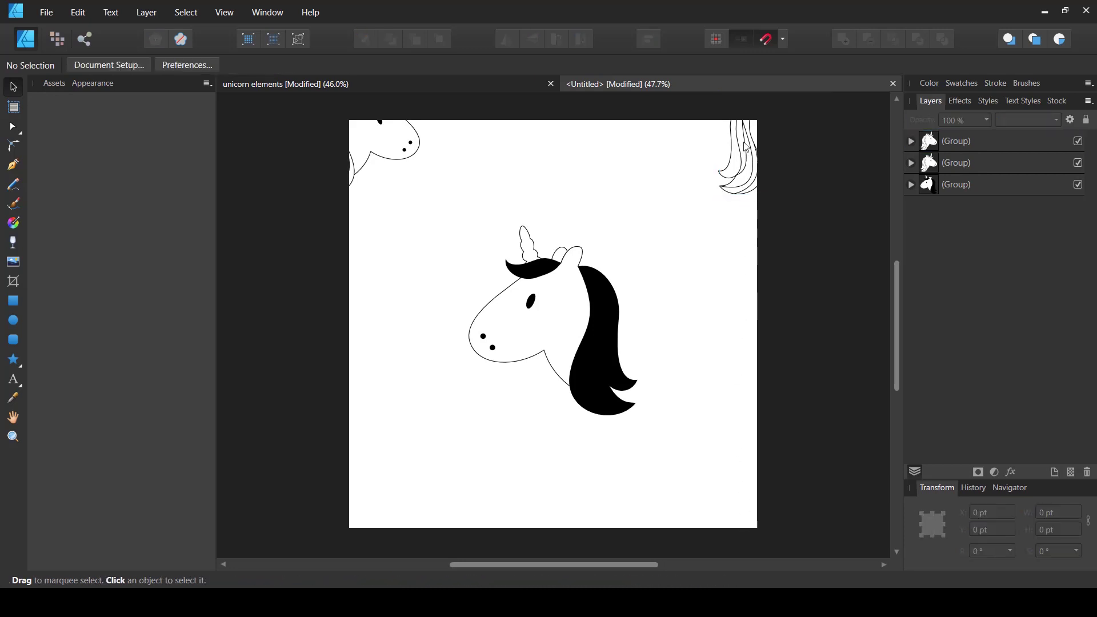
# - Duplicate the upper-left corner unicorn again and offset this copy's Y position by +1200 pt
pyautogui.click(366, 146)
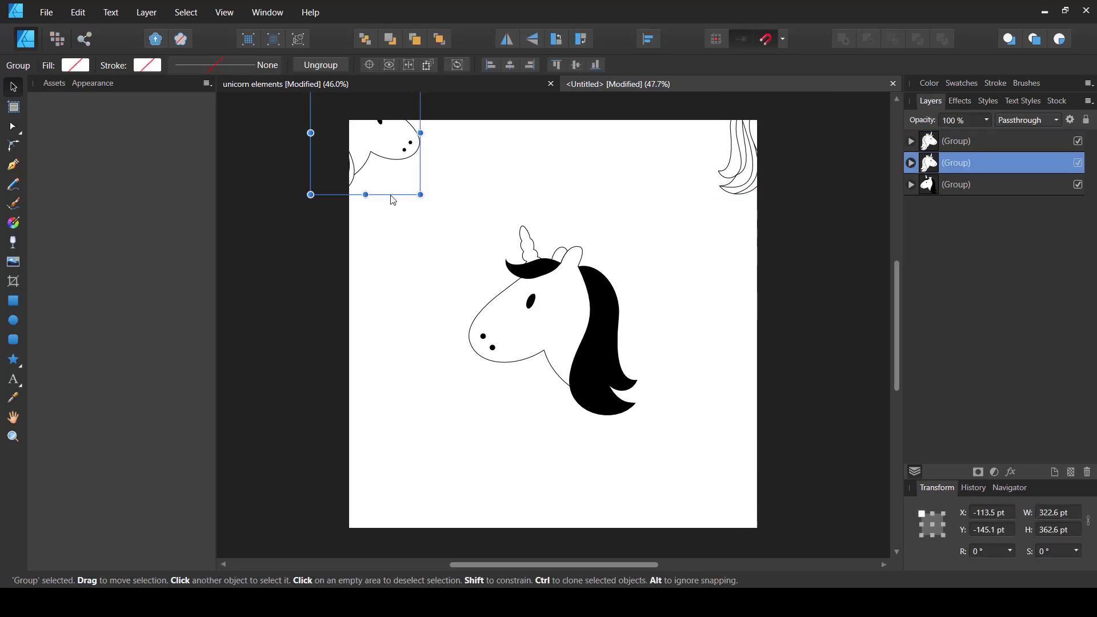
pyautogui.press('ctrl')
pyautogui.hotkey('ctrl', 'j')
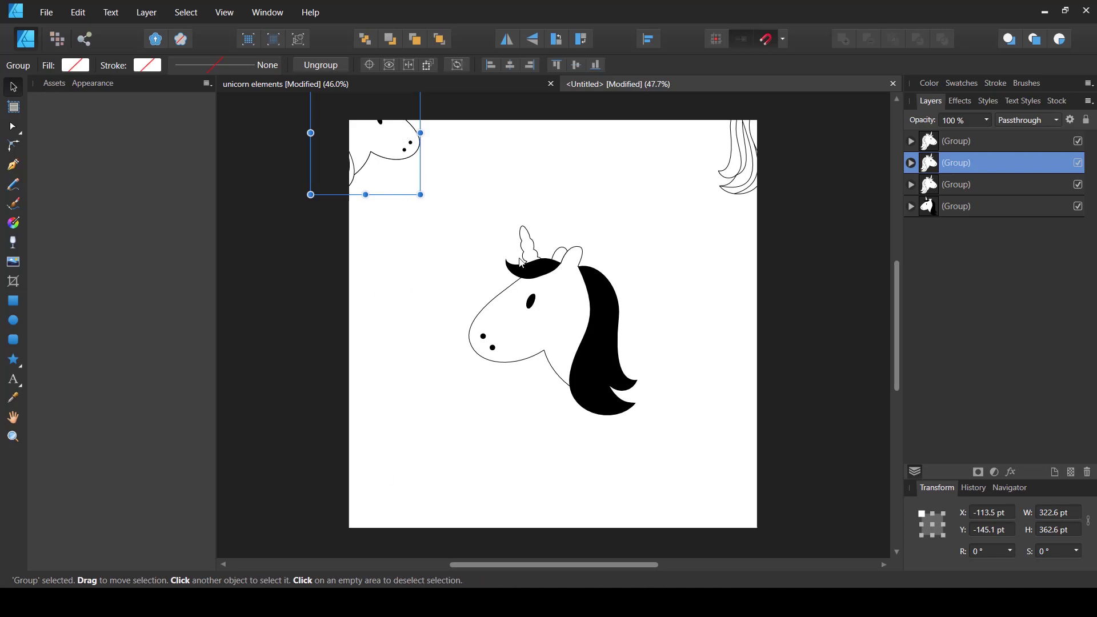
pyautogui.click(1000, 539)
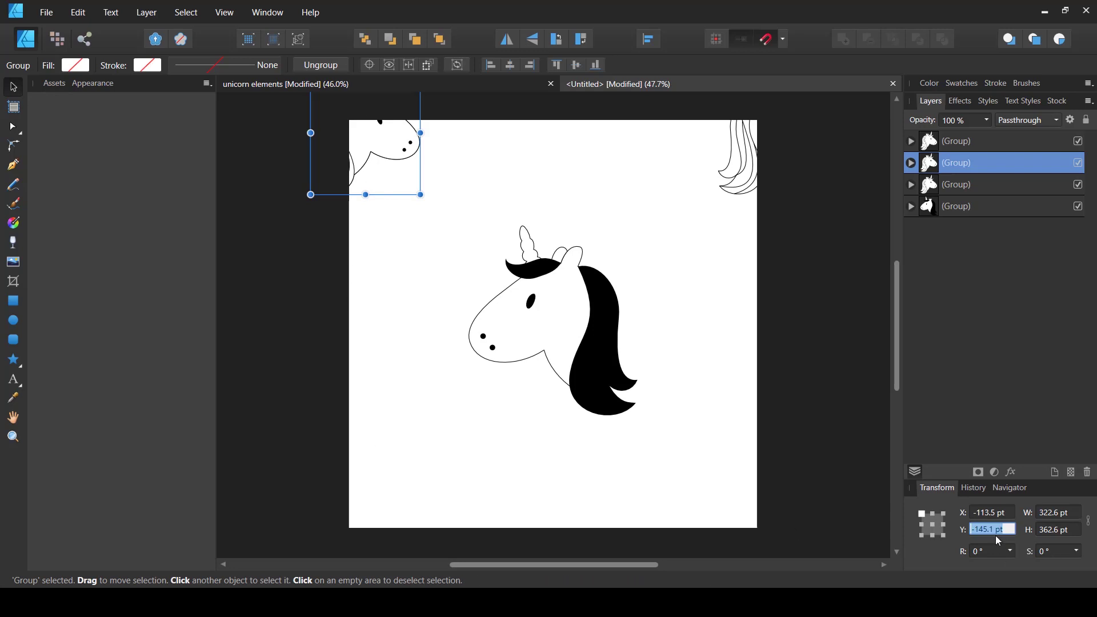
pyautogui.press('Right')
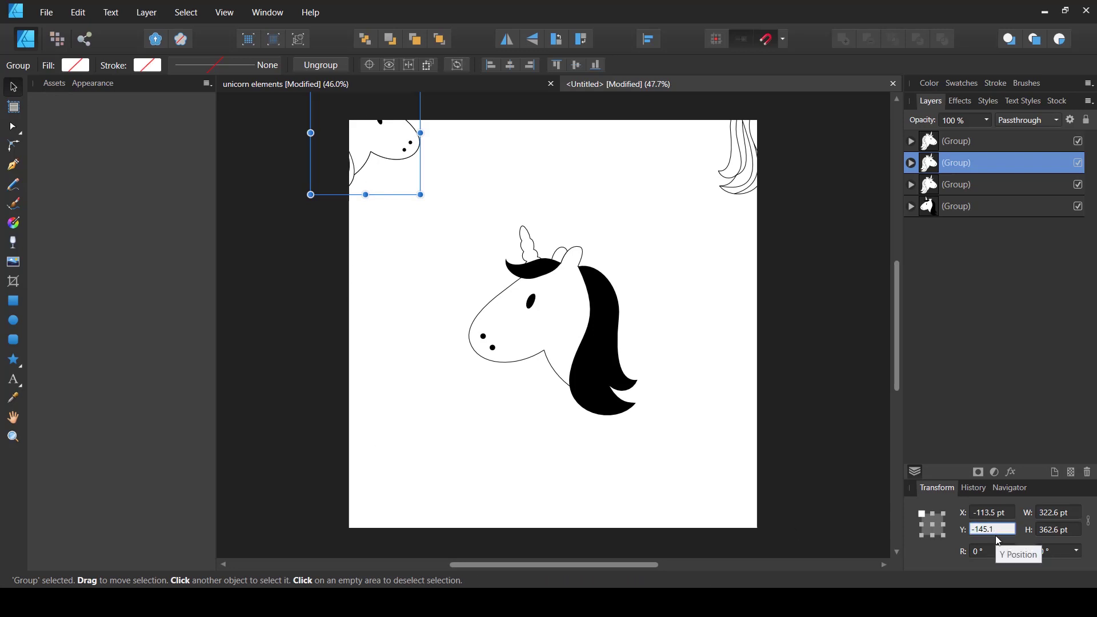
pyautogui.write('+1200')
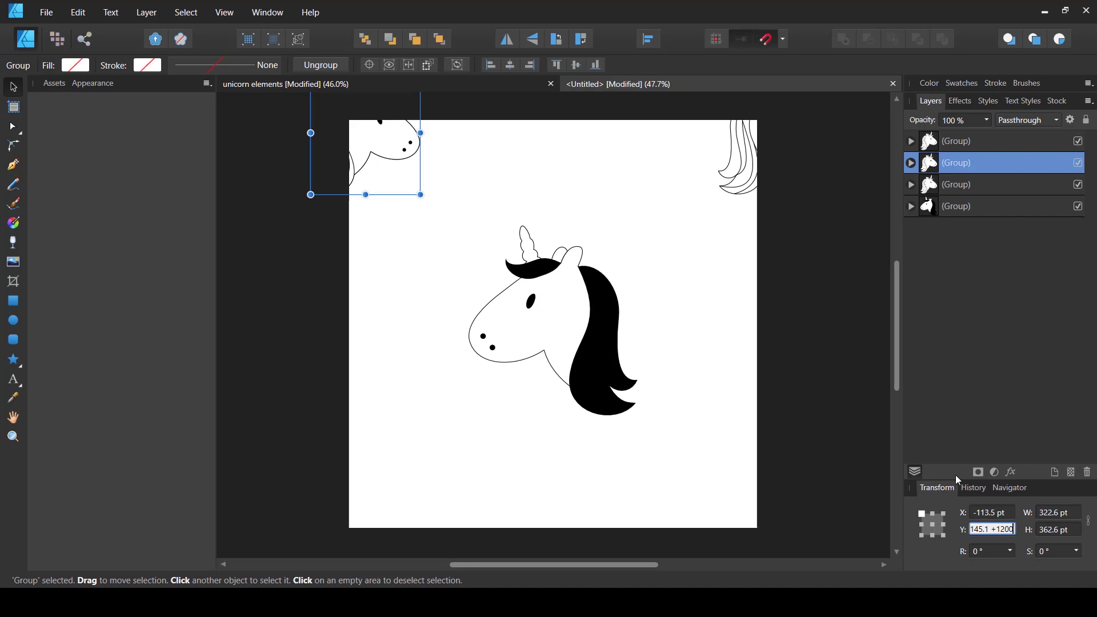
pyautogui.press('Return')
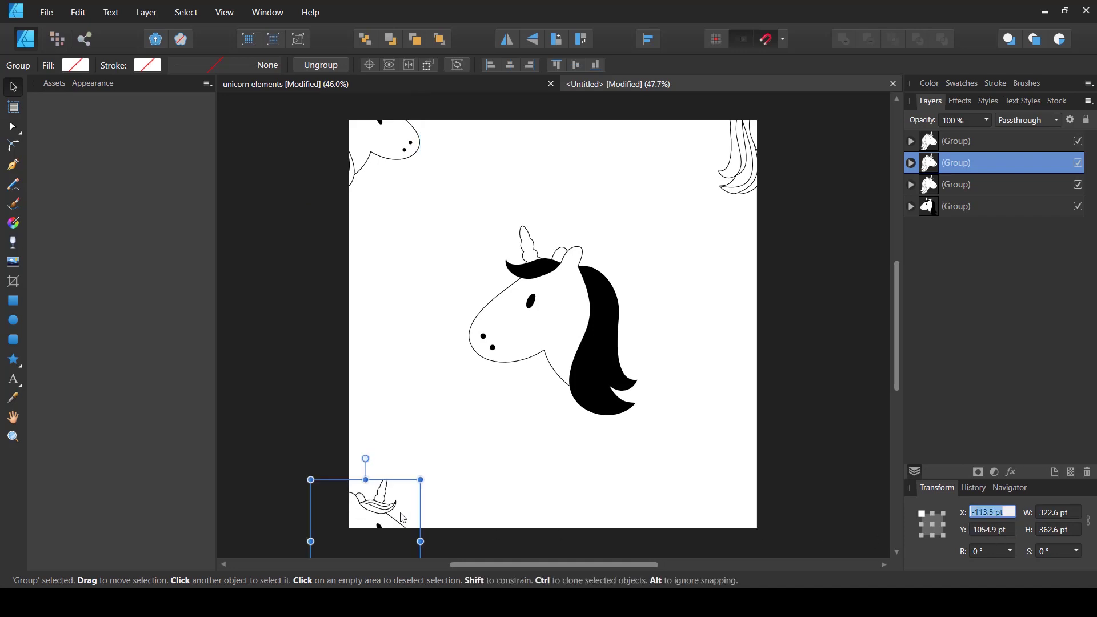
pyautogui.click(553, 477)
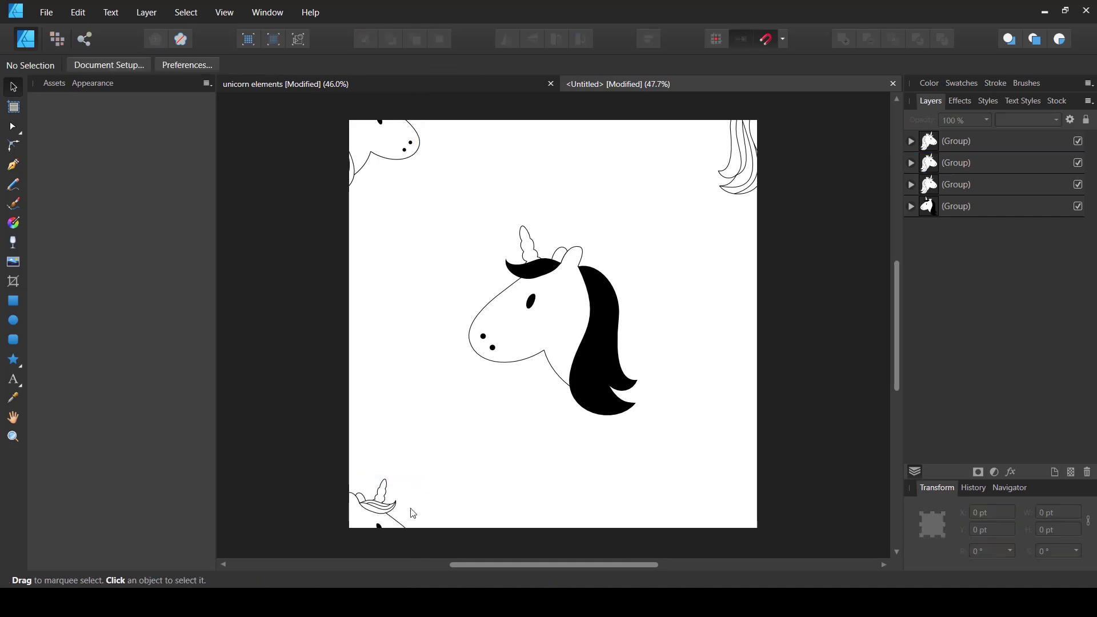
# - Duplicate the unicorn at the page's lower-left corner and offset the copy's X position by +1200 pt
pyautogui.click(370, 508)
pyautogui.press('ctrl')
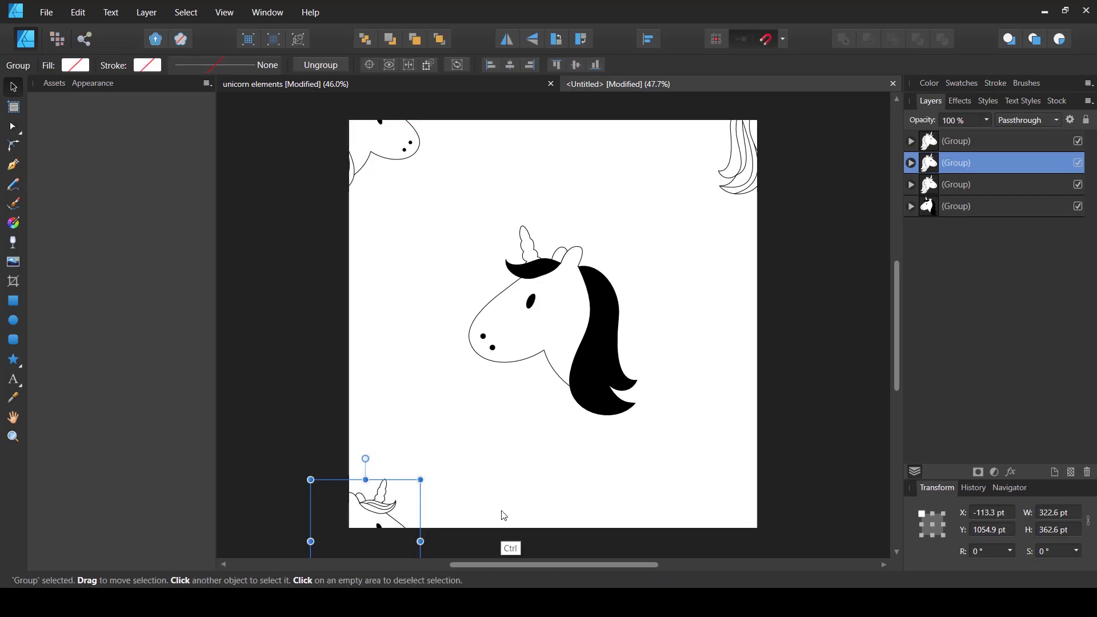
pyautogui.hotkey('ctrl', 'j')
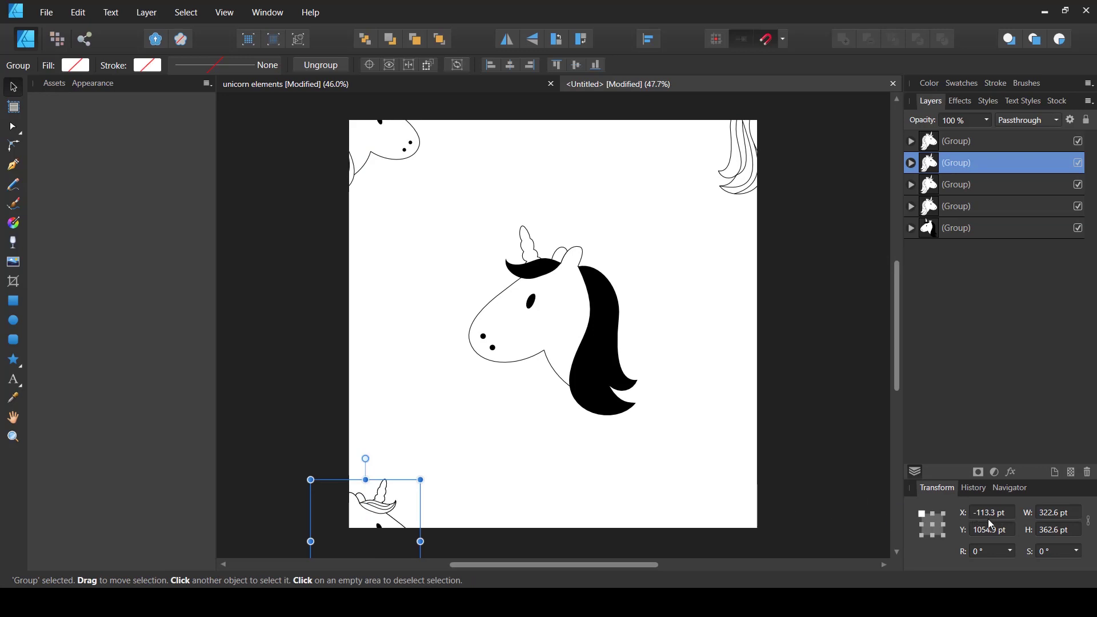
pyautogui.click(1006, 523)
pyautogui.press('End')
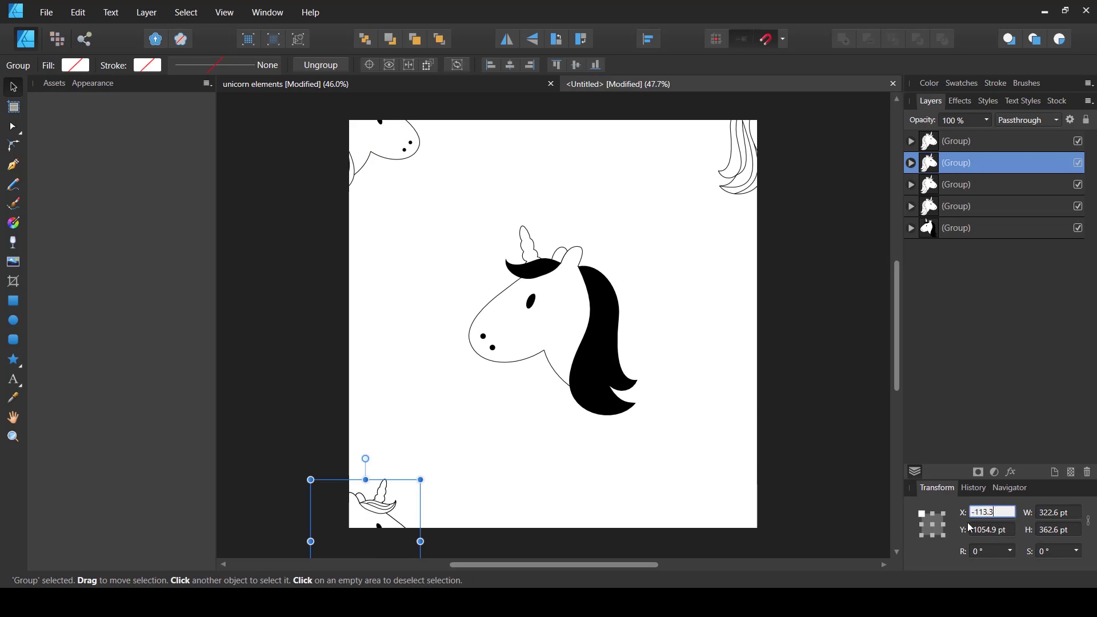
pyautogui.write('+1200')
pyautogui.press('Tab')
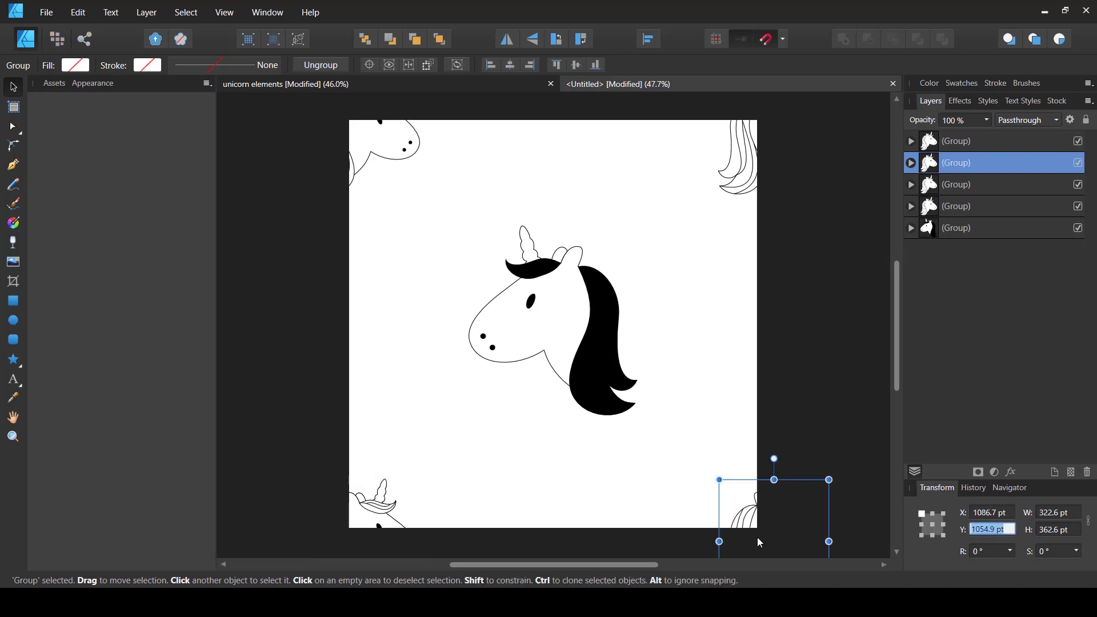
pyautogui.click(642, 500)
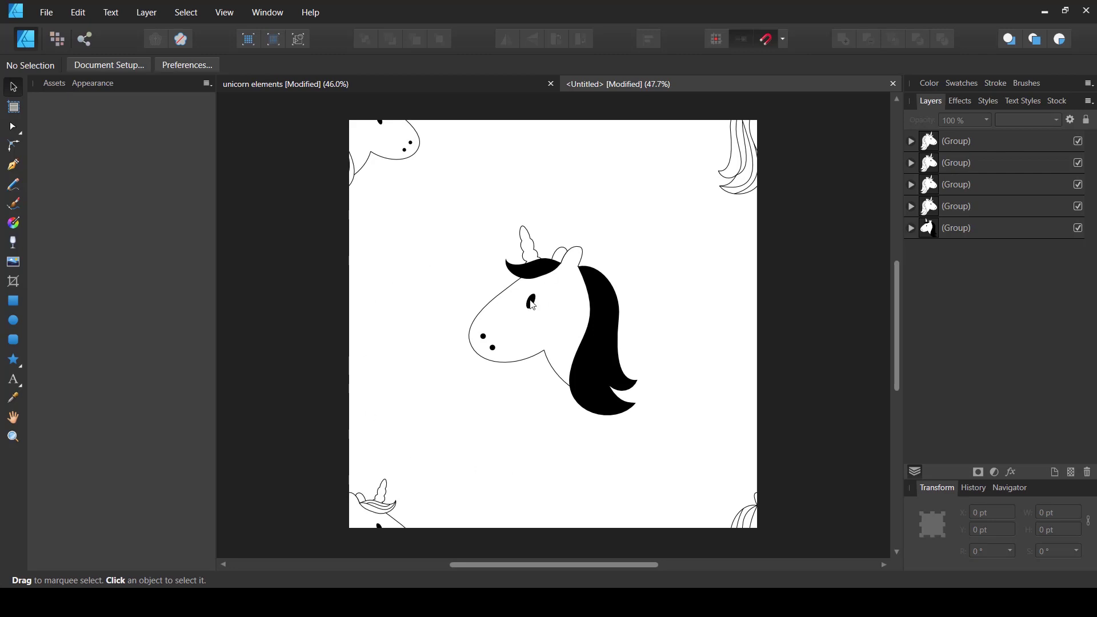
# - Copy the rainbow from the unicorn elements document into the pattern, rotated about 16.8° and placed above and left of the central unicorn
pyautogui.click(433, 83)
pyautogui.click(623, 303)
pyautogui.click(498, 315)
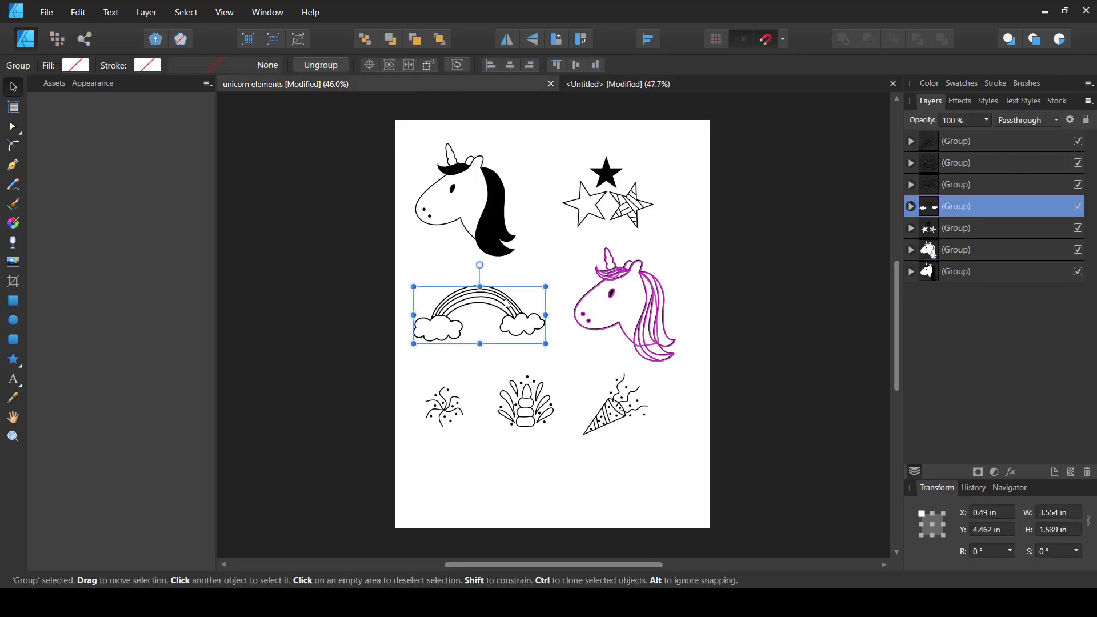
pyautogui.hotkey('ctrl', 'c')
pyautogui.click(609, 83)
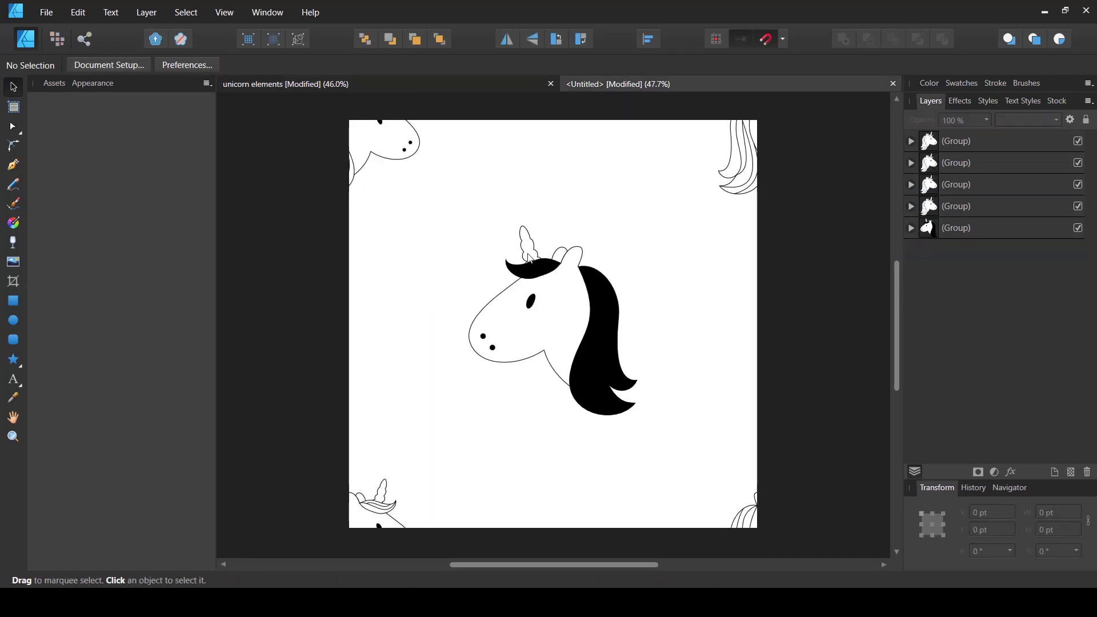
pyautogui.hotkey('ctrl', 'v')
pyautogui.moveTo(448, 268); pyautogui.dragTo(537, 199)
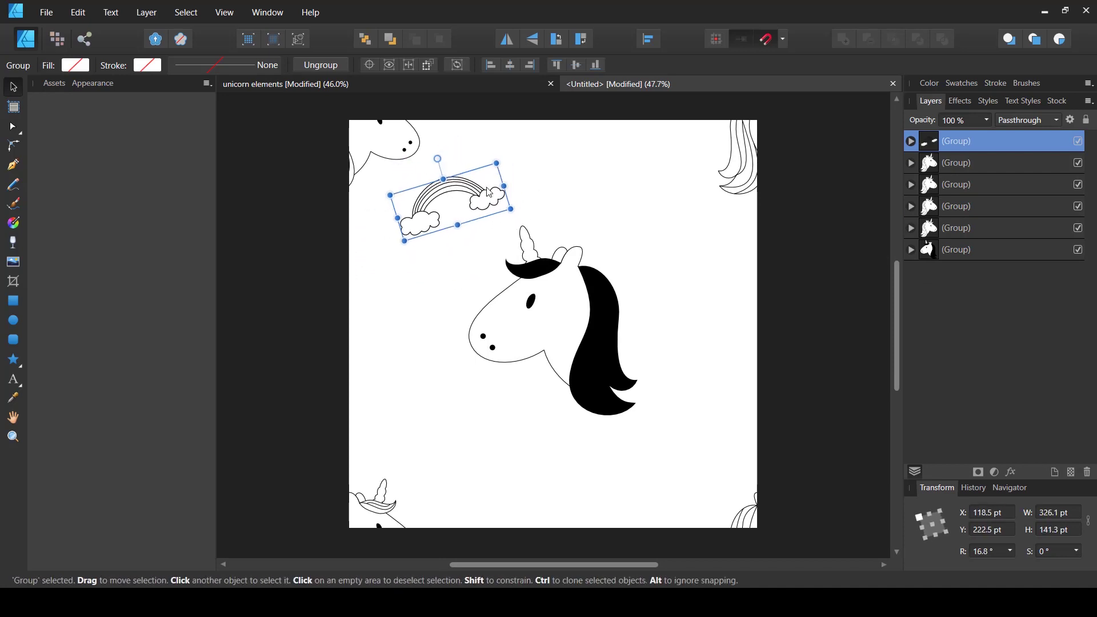
# - Place a copy of the rainbow across the page's right edge, rotated to about -13.4°
pyautogui.moveTo(466, 191)
pyautogui.keyDown('ctrl'); pyautogui.mouseDown()
pyautogui.moveTo(670, 315)
pyautogui.moveTo(719, 316)
pyautogui.mouseUp(); pyautogui.keyUp('ctrl')
pyautogui.moveTo(772, 343)
pyautogui.mouseDown()
pyautogui.moveTo(756, 394)
pyautogui.moveTo(769, 357)
pyautogui.moveTo(758, 378)
pyautogui.mouseUp()
pyautogui.moveTo(722, 329)
pyautogui.mouseDown()
pyautogui.moveTo(769, 334)
pyautogui.moveTo(723, 332)
pyautogui.mouseUp()
pyautogui.click(739, 391)
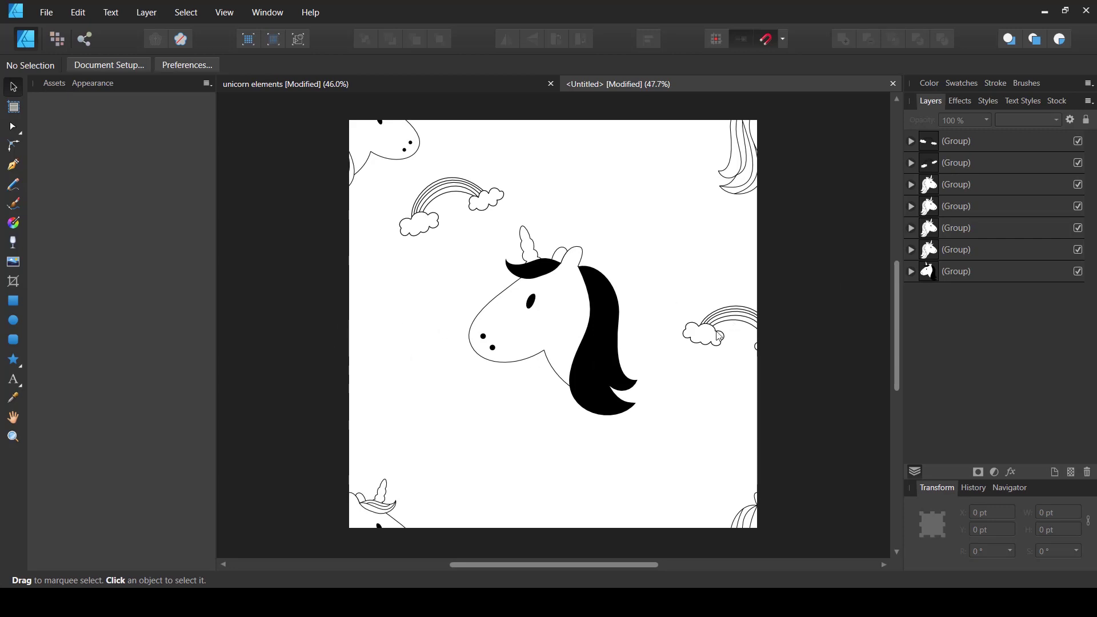
# - Duplicate the rainbow crossing the right edge and offset the copy's X position by -1200 pt
pyautogui.hotkey('ctrl', 'v')
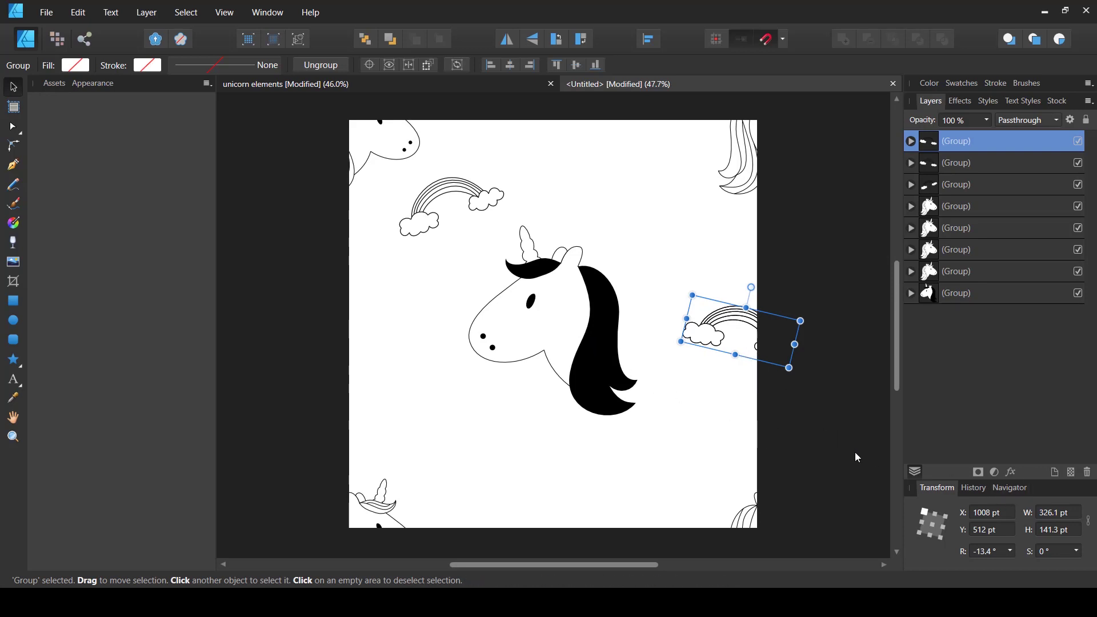
pyautogui.click(933, 525)
pyautogui.click(1006, 514)
pyautogui.press('End')
pyautogui.press('BackSpace')
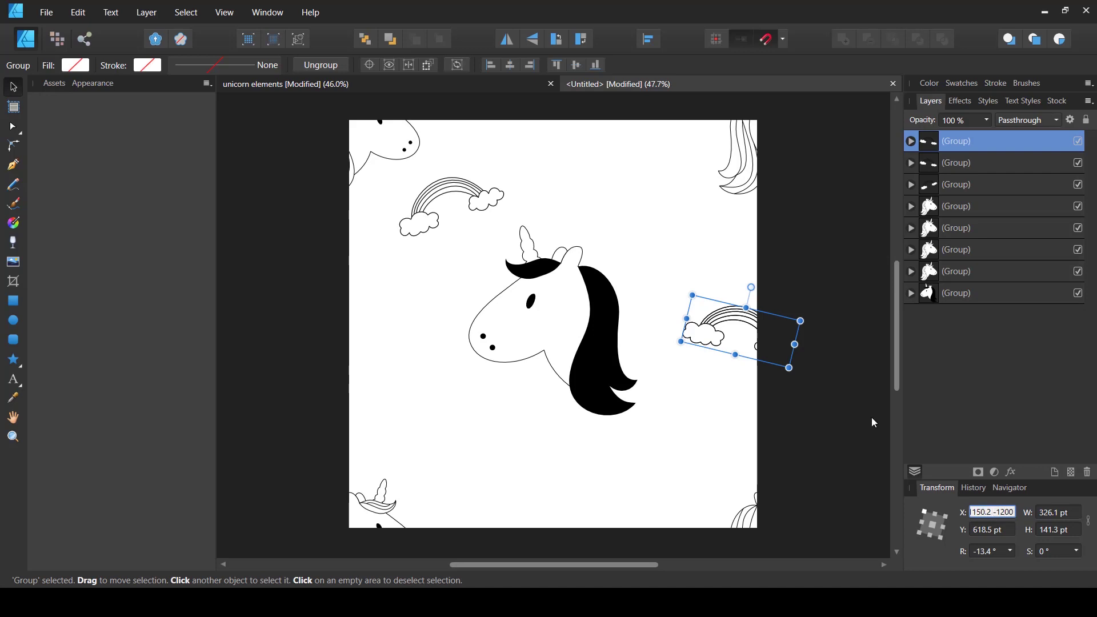
pyautogui.press('Tab')
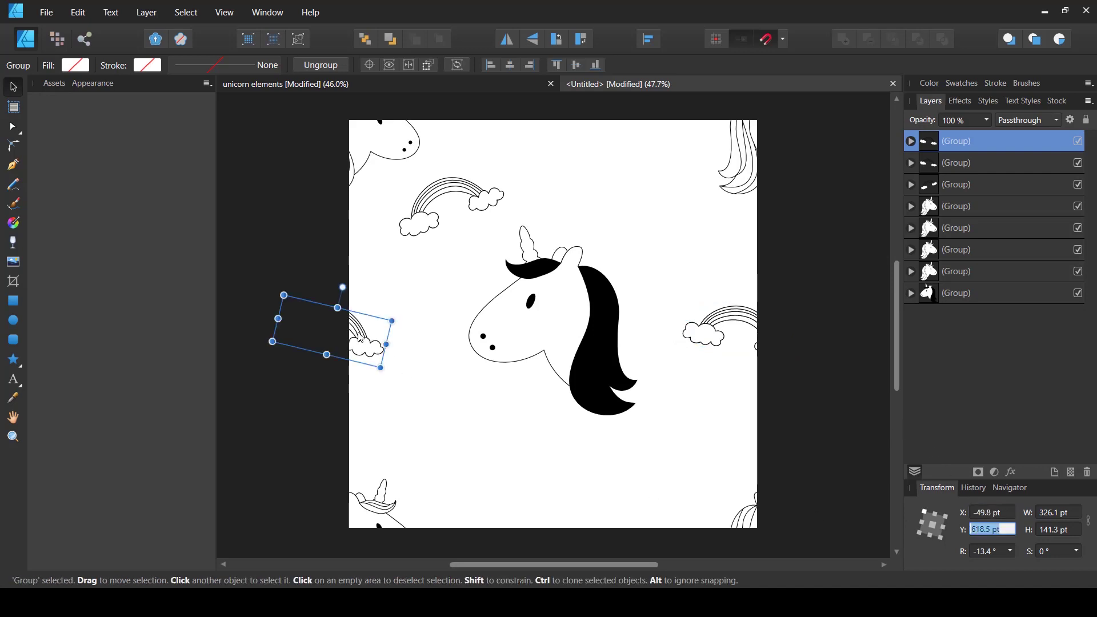
pyautogui.click(469, 419)
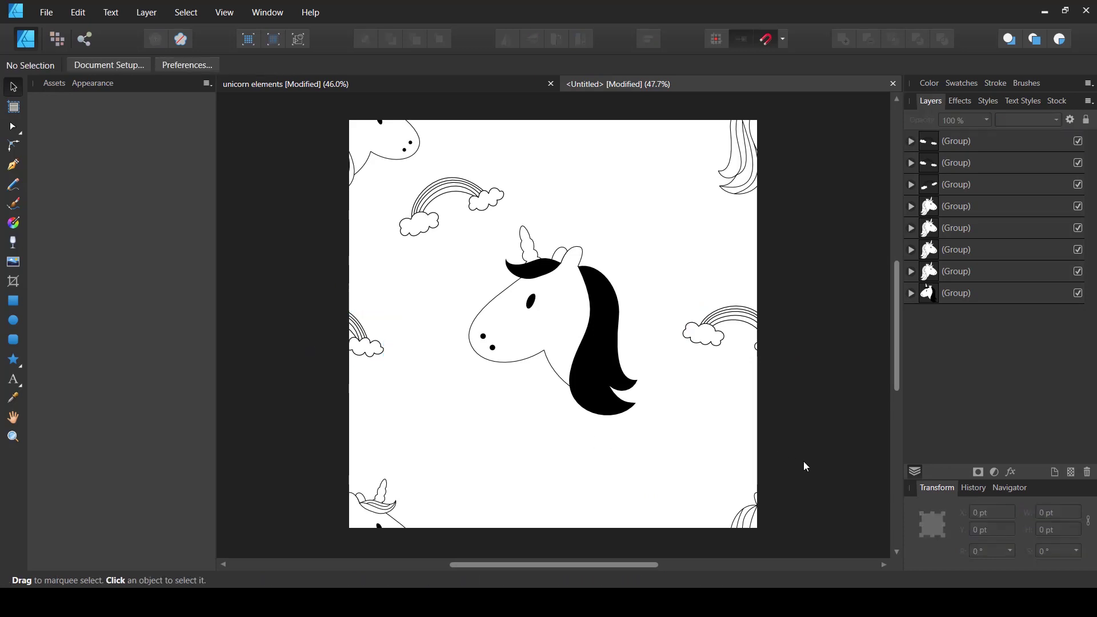
# - Copy the upper rainbow to the space below the central unicorn and rotate the copy to about -24°
pyautogui.click(467, 200)
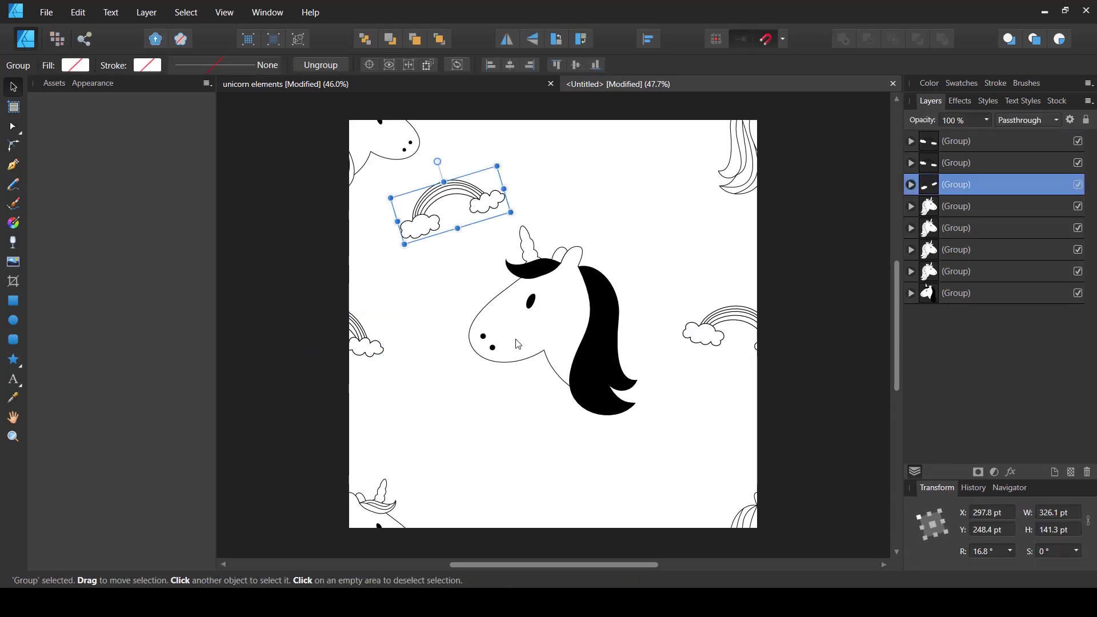
pyautogui.press('ctrl')
pyautogui.moveTo(480, 195)
pyautogui.mouseDown()
pyautogui.moveTo(560, 451)
pyautogui.moveTo(596, 473)
pyautogui.moveTo(587, 460)
pyautogui.moveTo(592, 477)
pyautogui.mouseUp()
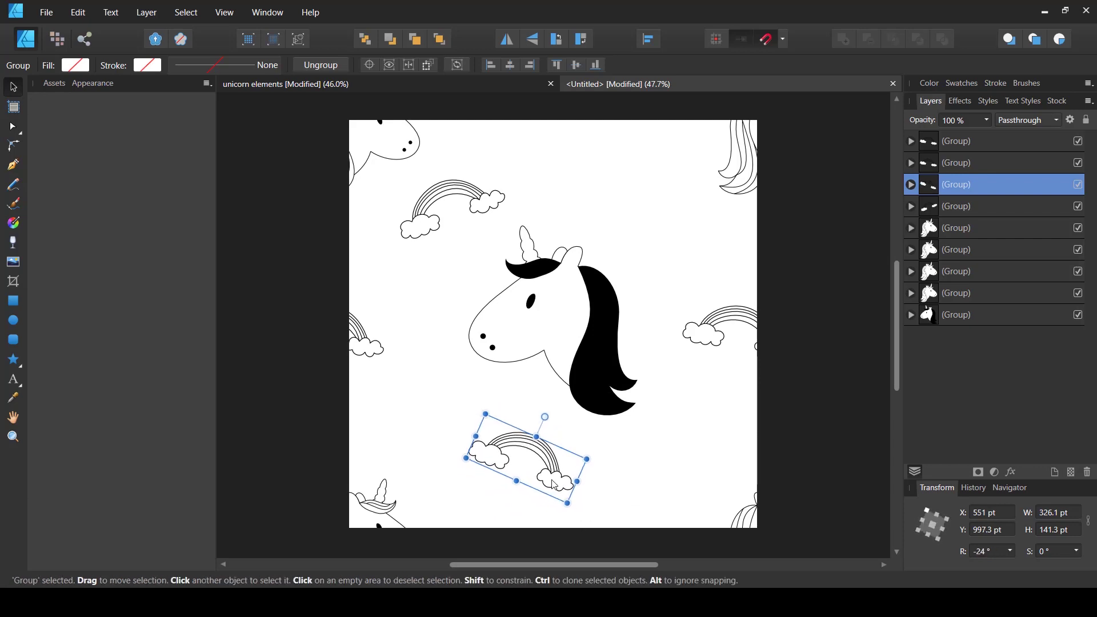
pyautogui.moveTo(461, 477)
pyautogui.mouseDown()
pyautogui.moveTo(554, 484)
pyautogui.moveTo(468, 452)
pyautogui.moveTo(492, 467)
pyautogui.moveTo(483, 476)
pyautogui.mouseUp()
pyautogui.click(455, 463)
# - Copy the star cluster from the unicorn elements document into the pattern's upper right area, sized about 252 × 196 pt
pyautogui.click(281, 84)
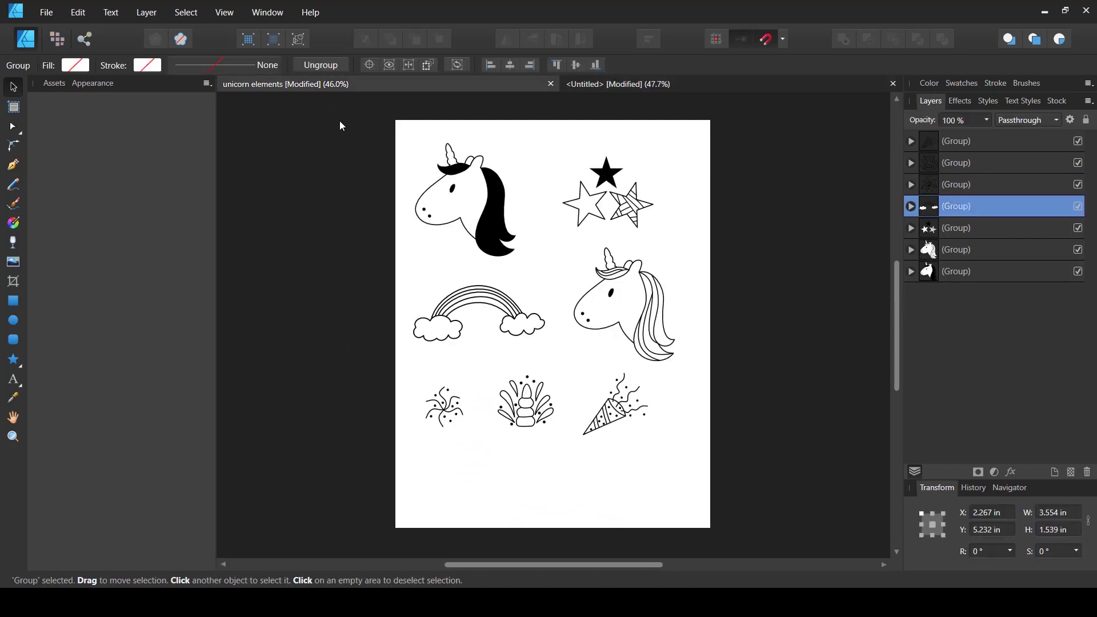
pyautogui.click(489, 449)
pyautogui.click(633, 216)
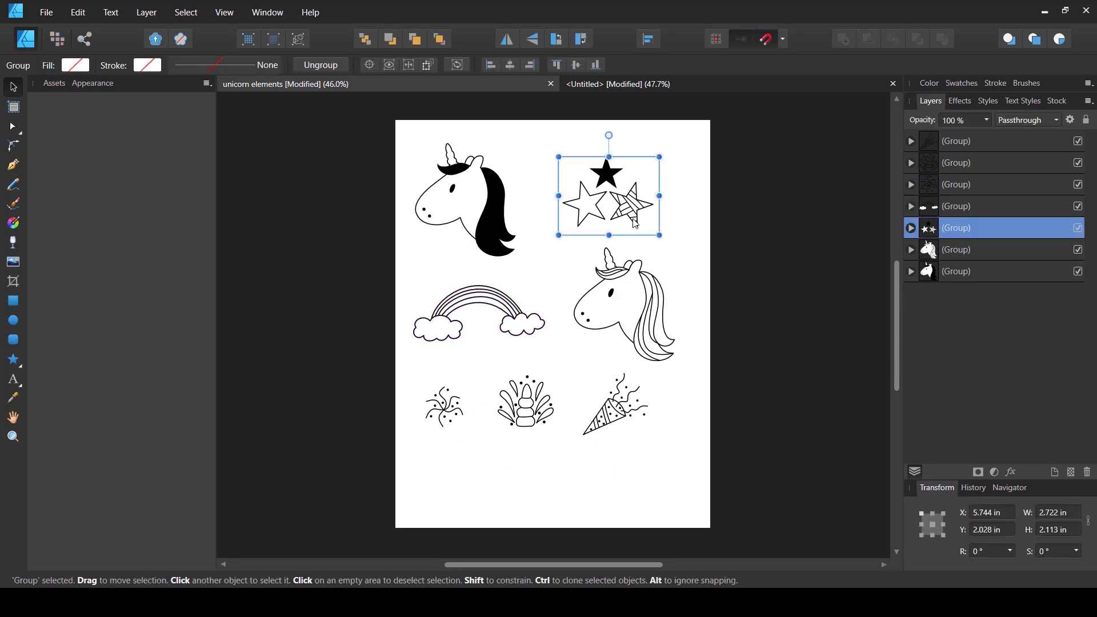
pyautogui.hotkey('ctrl', 'c')
pyautogui.click(617, 84)
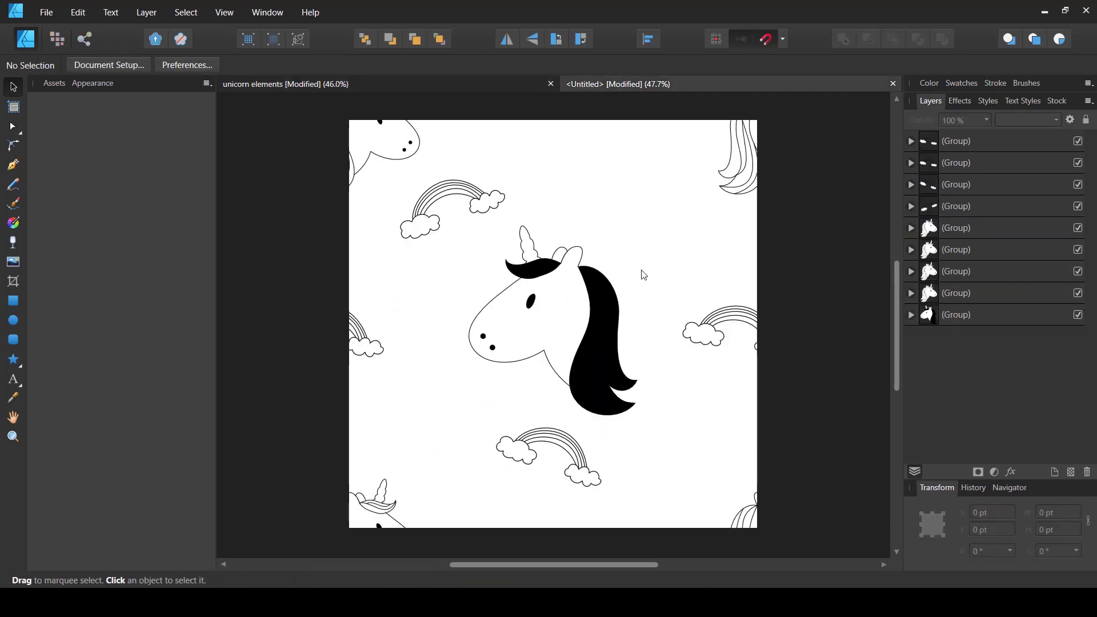
pyautogui.hotkey('ctrl', 'v')
pyautogui.moveTo(498, 176); pyautogui.dragTo(630, 178)
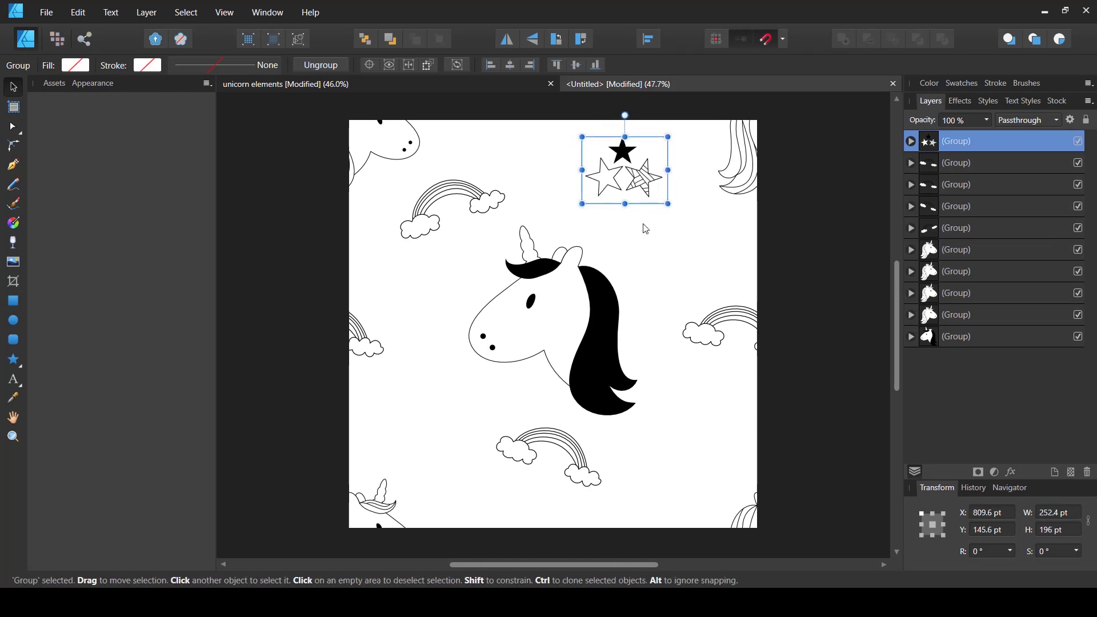
pyautogui.click(645, 230)
# - Paste a second star cluster below the right-edge rainbow, about 247 × 192 pt and rotated about 22.9°
pyautogui.hotkey('ctrl', 'v')
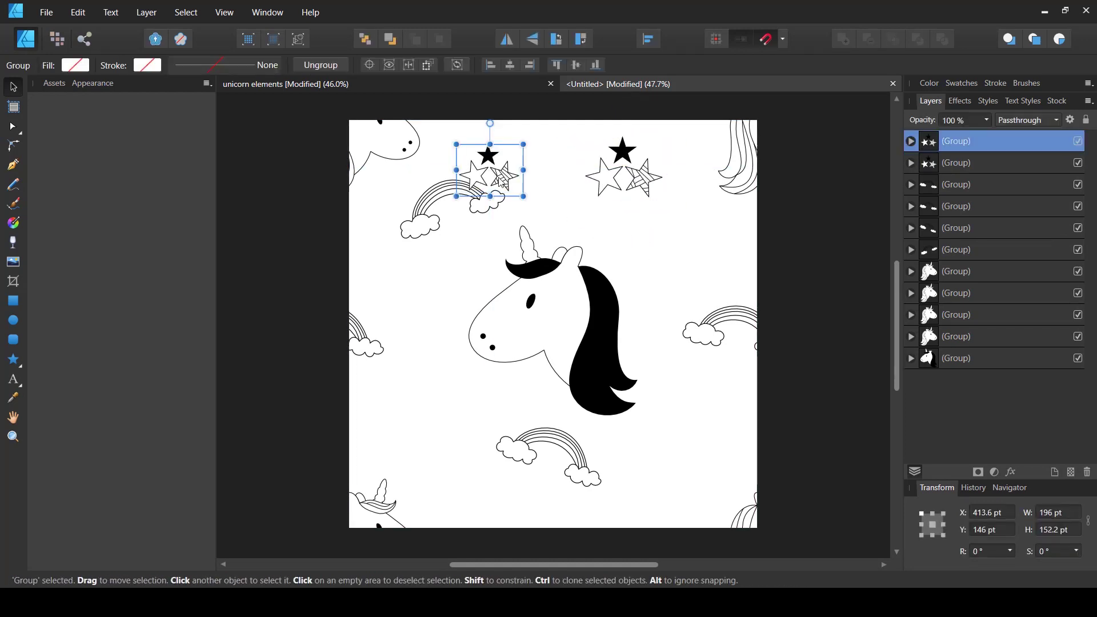
pyautogui.moveTo(487, 167); pyautogui.dragTo(683, 426)
pyautogui.moveTo(724, 463)
pyautogui.mouseDown()
pyautogui.moveTo(742, 441)
pyautogui.moveTo(728, 457)
pyautogui.moveTo(682, 433)
pyautogui.moveTo(701, 426)
pyautogui.mouseUp()
pyautogui.click(704, 439)
pyautogui.click(451, 409)
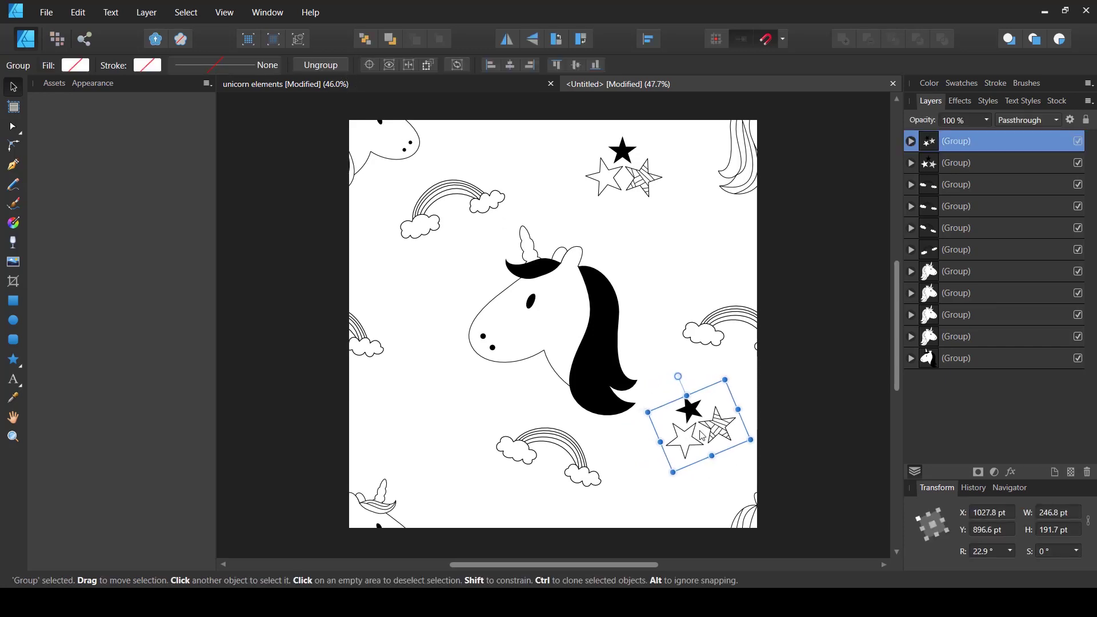
pyautogui.click(645, 460)
# - Add a smaller, tilted star cluster above the unicorn at the lower-left corner
pyautogui.click(695, 439)
pyautogui.press('ctrl')
pyautogui.moveTo(476, 203); pyautogui.dragTo(412, 447)
pyautogui.click(425, 384)
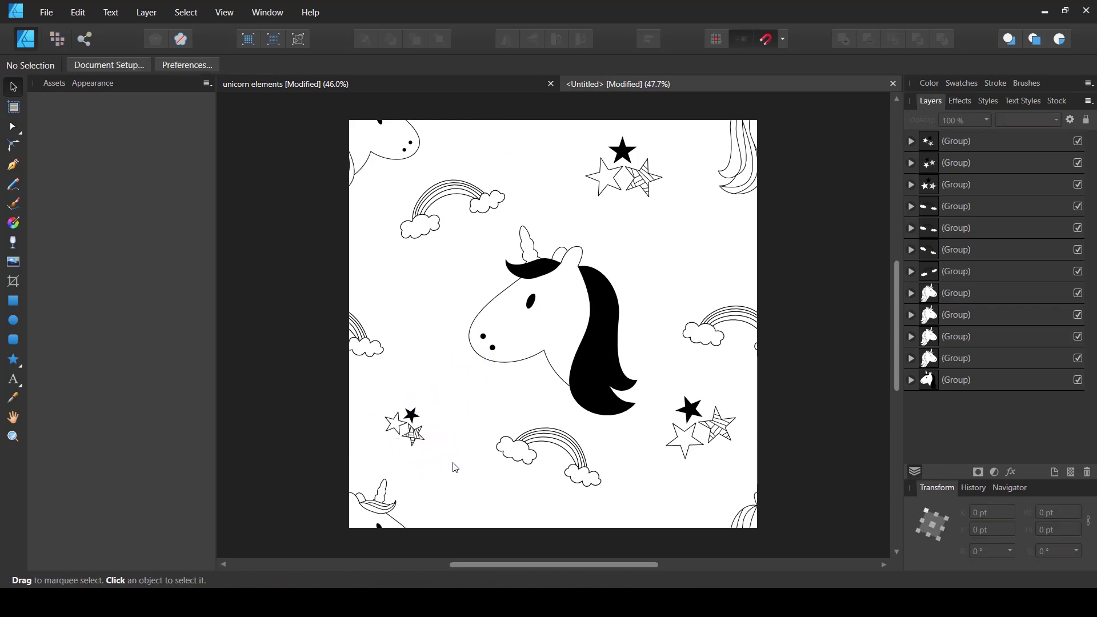
# - Copy the horn-and-leaves ornament from the unicorn elements document across the page's top edge, about 192 × 176 pt and rotated about -12.1°
pyautogui.click(264, 84)
pyautogui.click(559, 370)
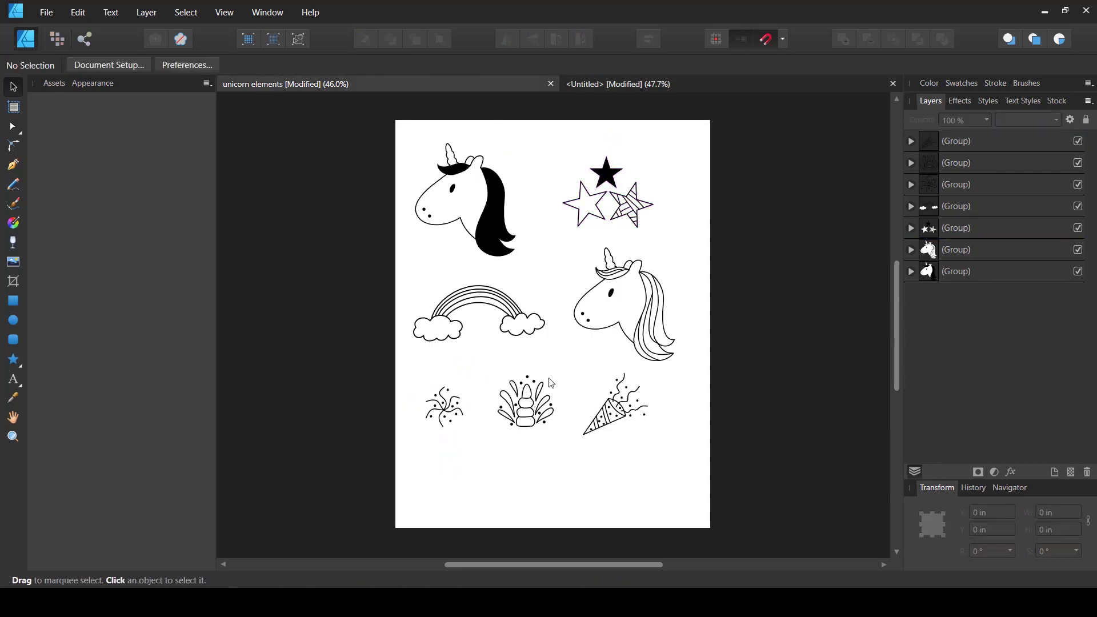
pyautogui.click(532, 407)
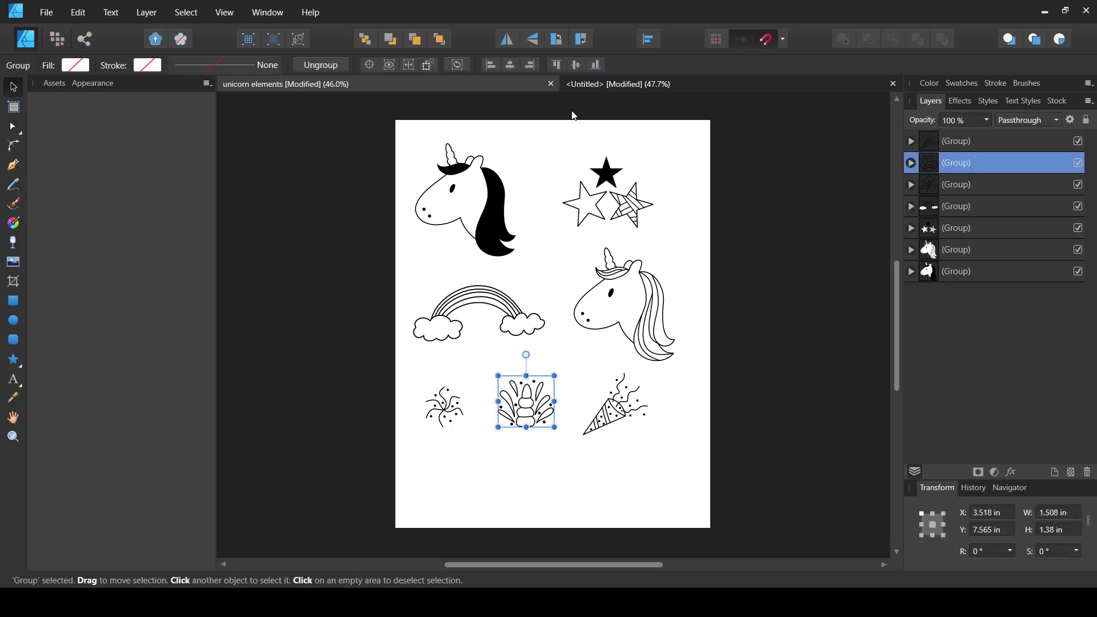
pyautogui.hotkey('ctrl', 'Tab')
pyautogui.hotkey('ctrl', 'v')
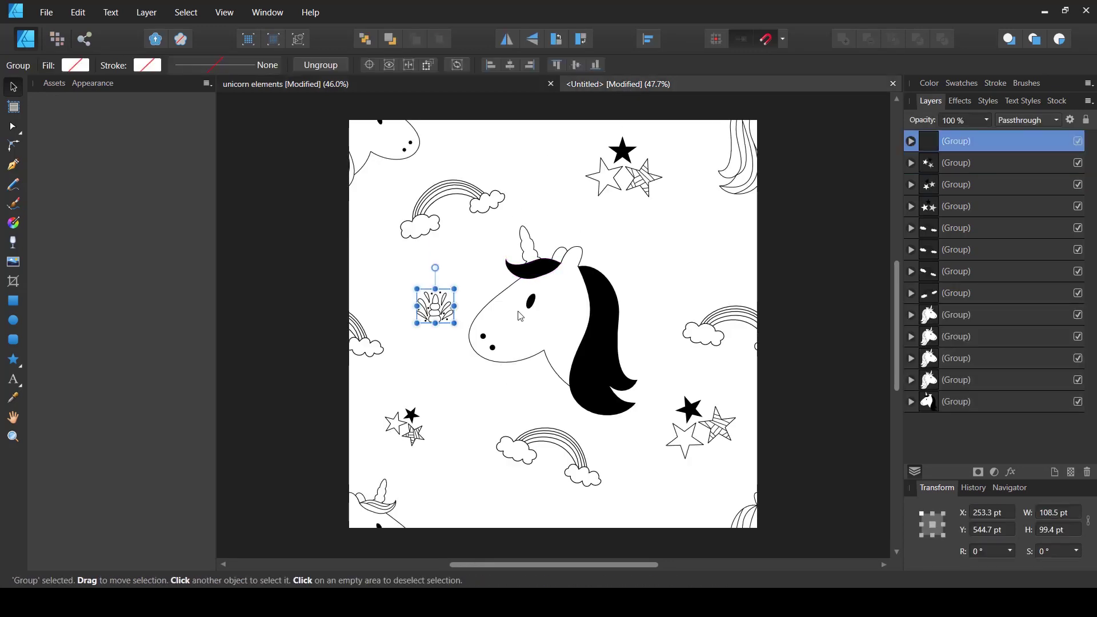
pyautogui.moveTo(458, 328); pyautogui.dragTo(531, 139)
pyautogui.moveTo(547, 176); pyautogui.dragTo(556, 171)
pyautogui.click(537, 198)
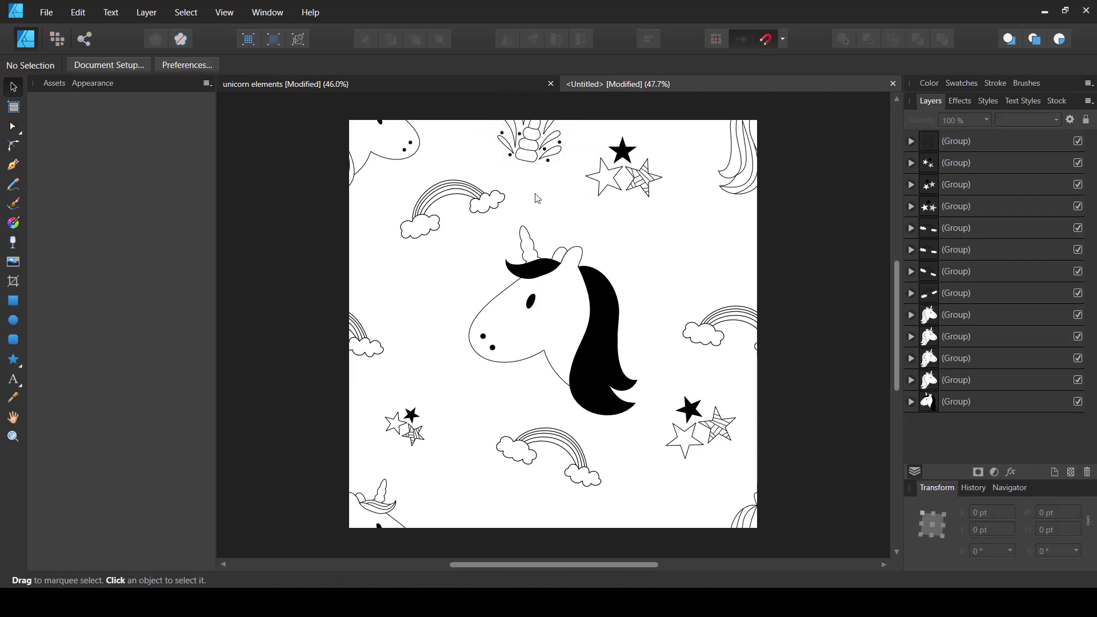
# - Duplicate the ornament crossing the top edge and offset the copy's Y position by +1200 pt
pyautogui.click(534, 149)
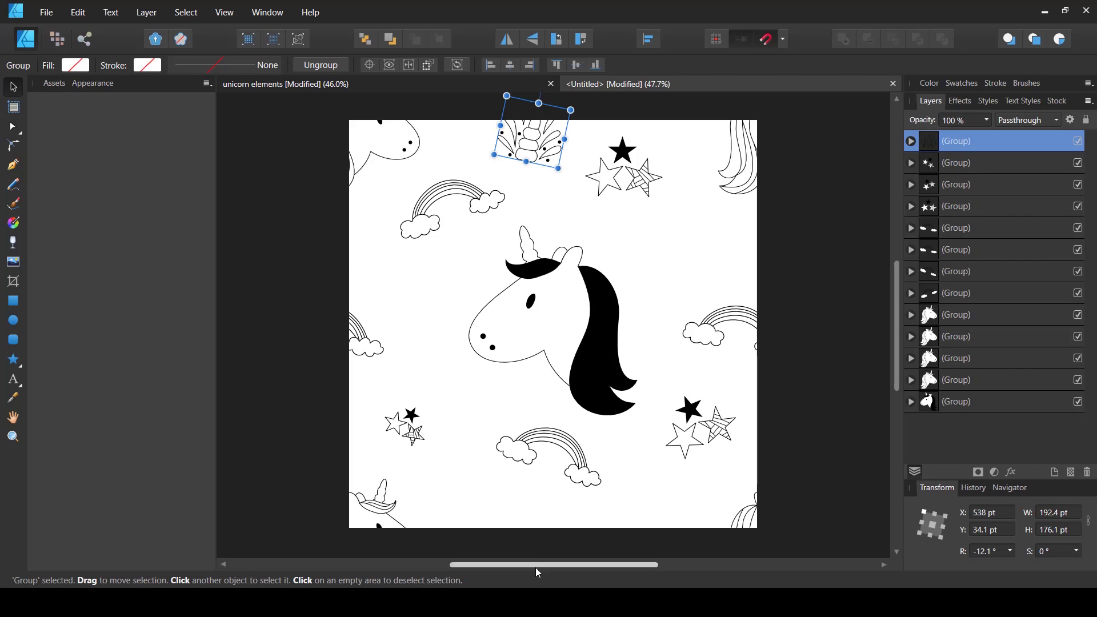
pyautogui.press('ctrl')
pyautogui.hotkey('ctrl', 'j')
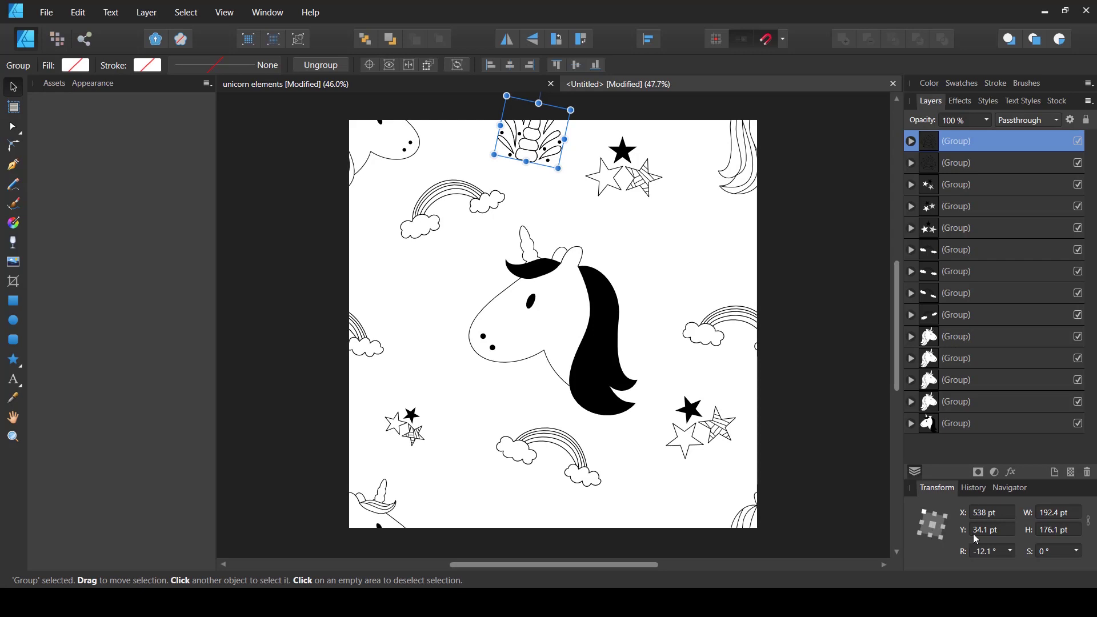
pyautogui.click(1005, 529)
pyautogui.press('Return')
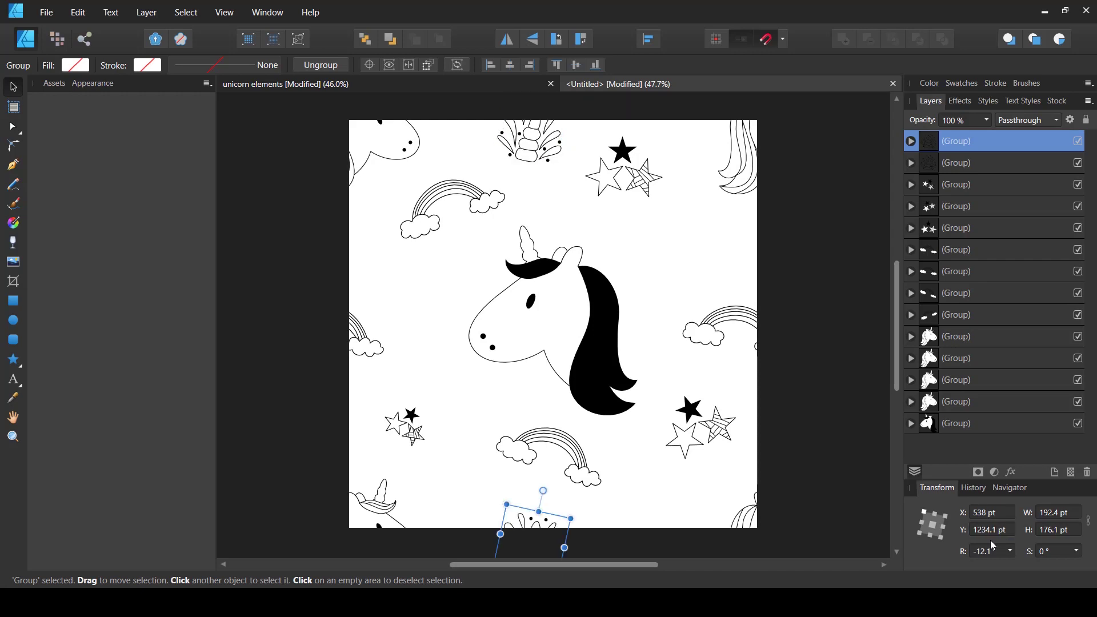
pyautogui.click(596, 533)
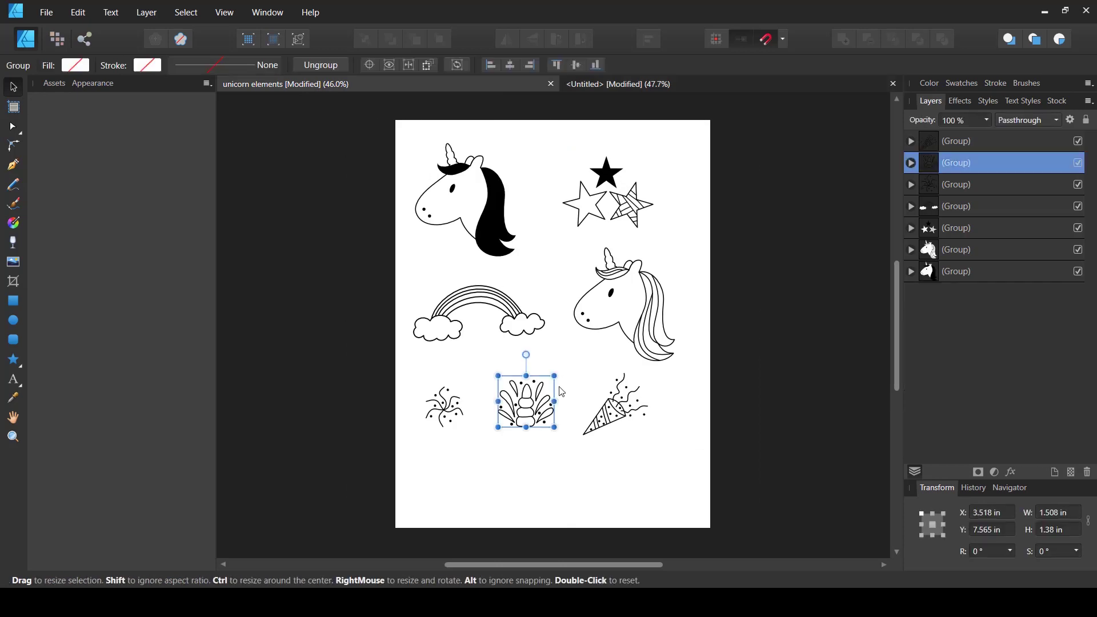
# - Copy the swirl burst from the unicorn elements document into the gap between the upper star cluster and the right-edge rainbow
pyautogui.click(451, 440)
pyautogui.click(457, 426)
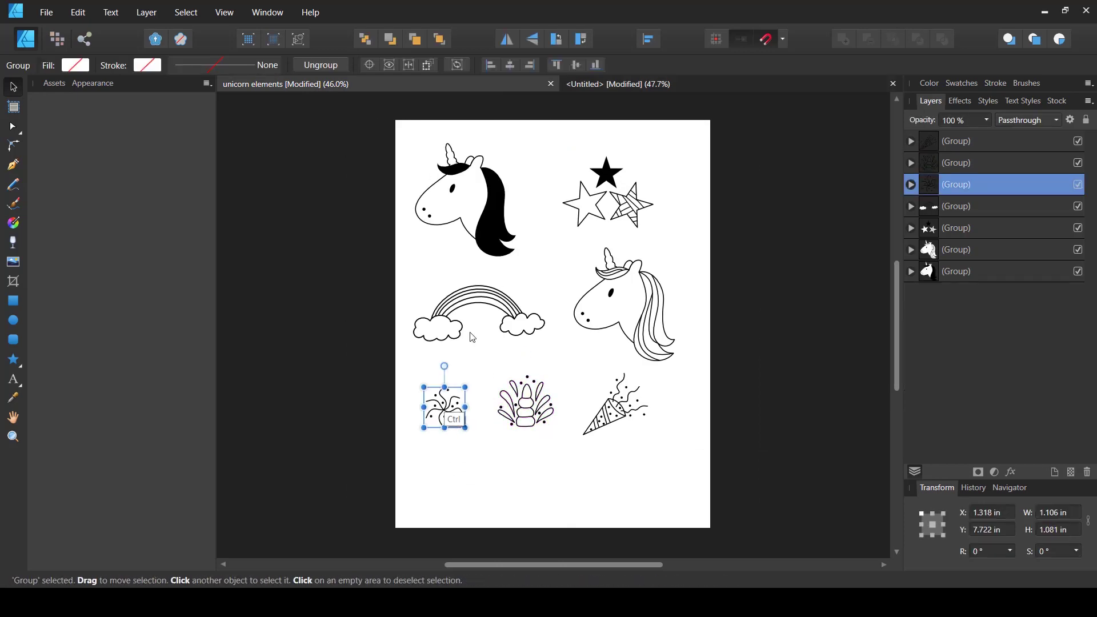
pyautogui.click(601, 85)
pyautogui.hotkey('ctrl', 'v')
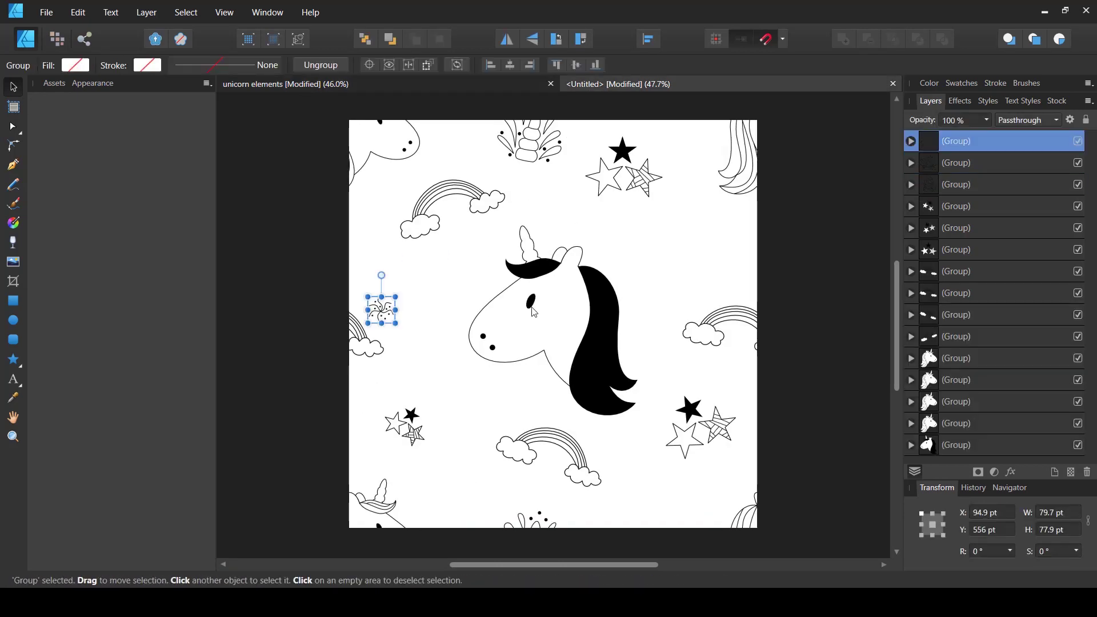
pyautogui.moveTo(388, 311); pyautogui.dragTo(675, 262)
# - Paste a second swirl burst, about 125 × 122 pt, in front of the central unicorn's face
pyautogui.click(446, 354)
pyautogui.hotkey('ctrl', 'v')
pyautogui.click(676, 266)
pyautogui.click(724, 276)
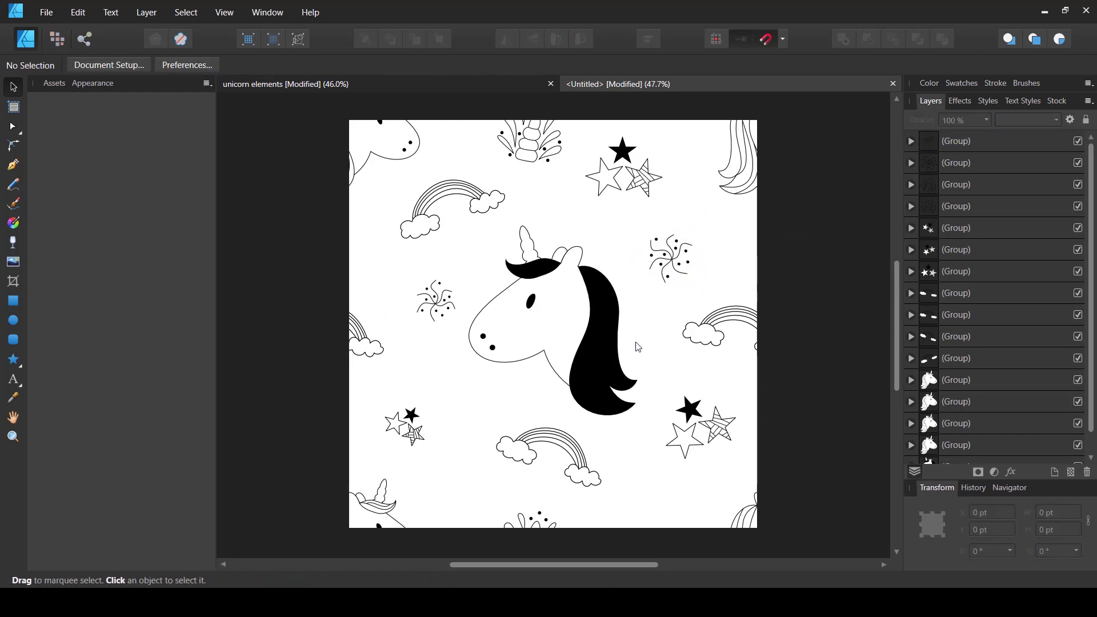
# - Enlarge the rainbow below the central unicorn to about 392 × 170 pt, tilt it less, and nudge the burst near the unicorn's face
pyautogui.click(534, 445)
pyautogui.moveTo(597, 496)
pyautogui.mouseDown()
pyautogui.moveTo(622, 482)
pyautogui.moveTo(589, 482)
pyautogui.mouseUp()
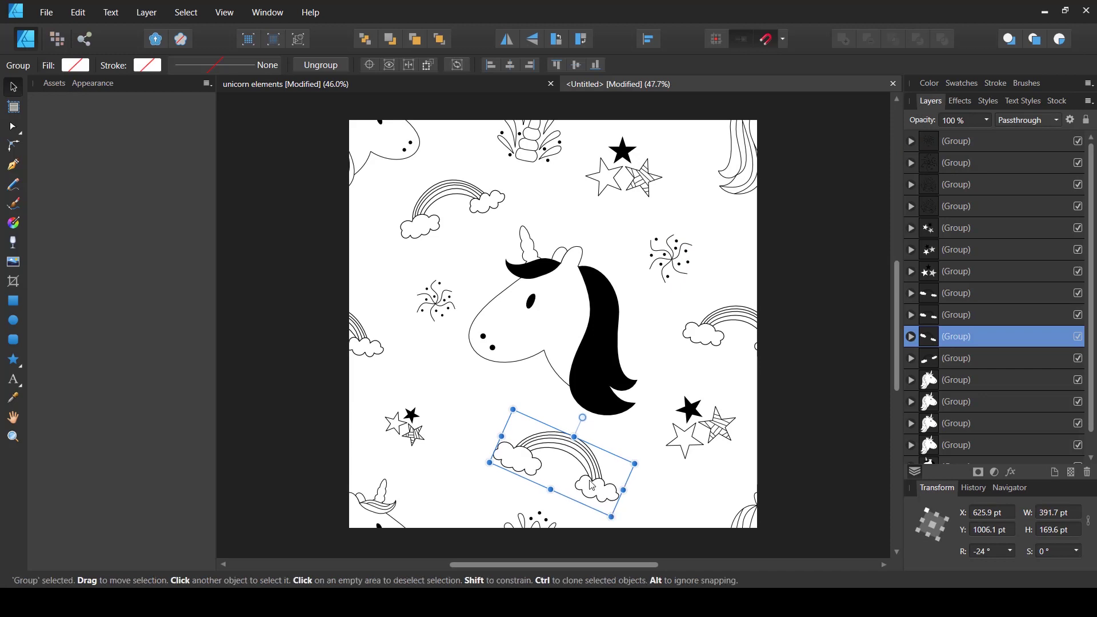
pyautogui.moveTo(607, 520); pyautogui.dragTo(616, 510)
pyautogui.click(632, 498)
pyautogui.moveTo(438, 301); pyautogui.dragTo(433, 308)
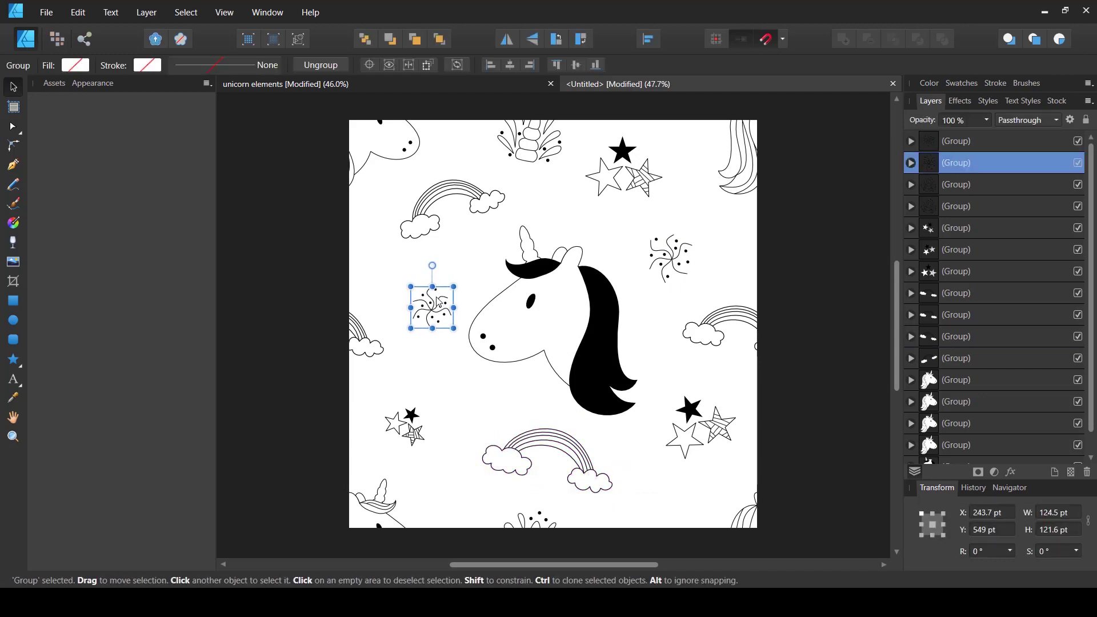
# - Slightly enlarge the central unicorn and nudge it back toward the middle of the page
pyautogui.click(500, 379)
pyautogui.click(604, 352)
pyautogui.moveTo(636, 416); pyautogui.dragTo(644, 423)
pyautogui.moveTo(609, 385); pyautogui.dragTo(606, 381)
pyautogui.click(642, 461)
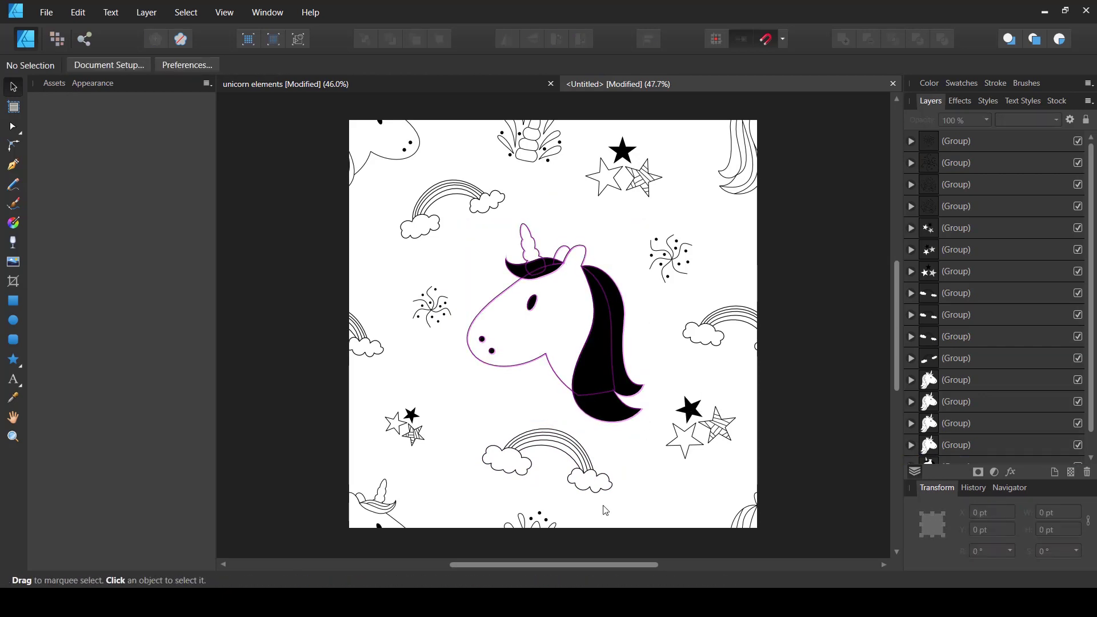
# - Copy the party popper from the unicorn elements document across the page's bottom edge, and nudge the star cluster above it
pyautogui.click(323, 84)
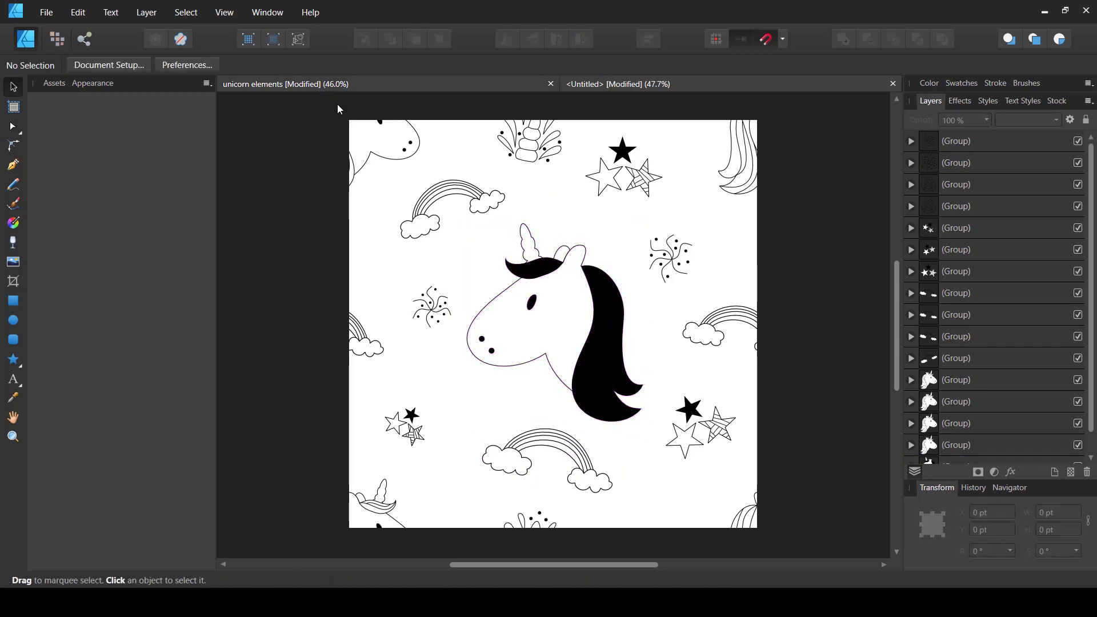
pyautogui.click(580, 378)
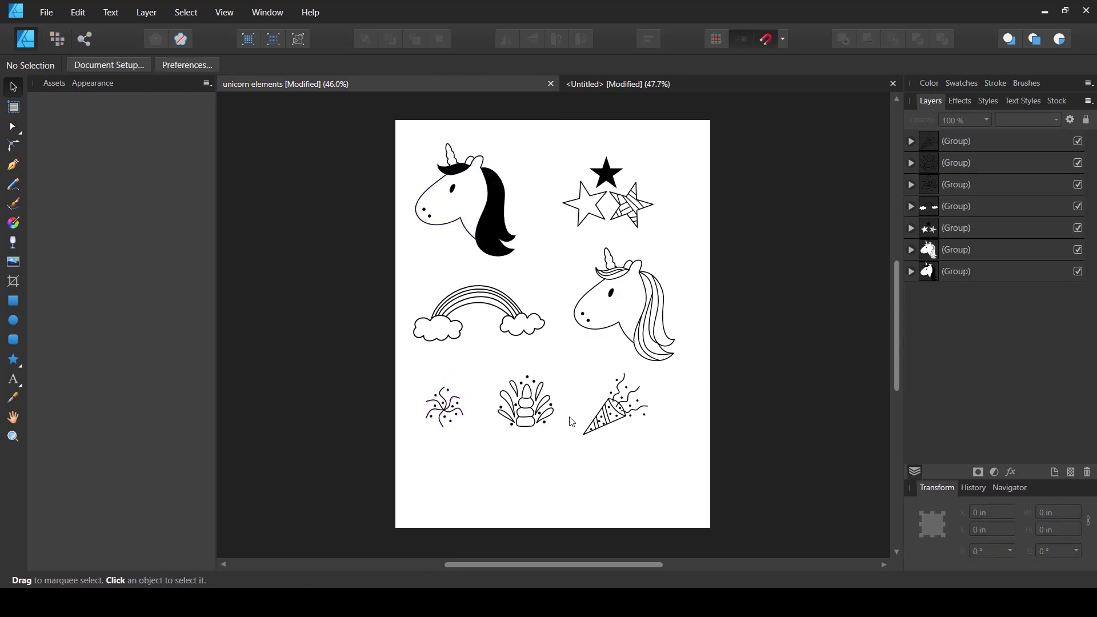
pyautogui.click(609, 421)
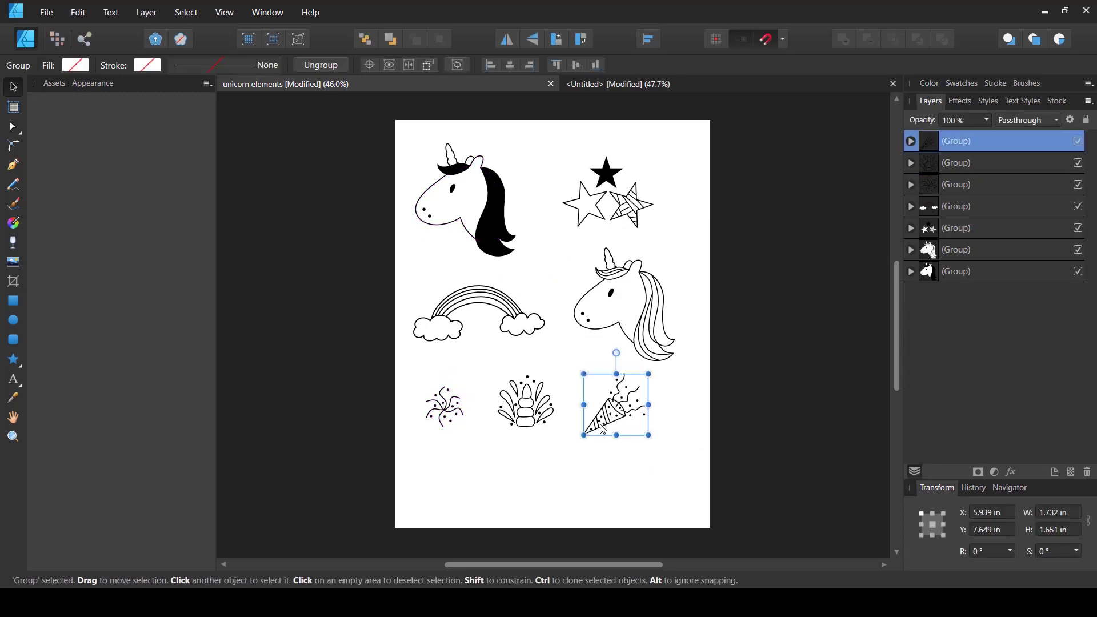
pyautogui.click(594, 86)
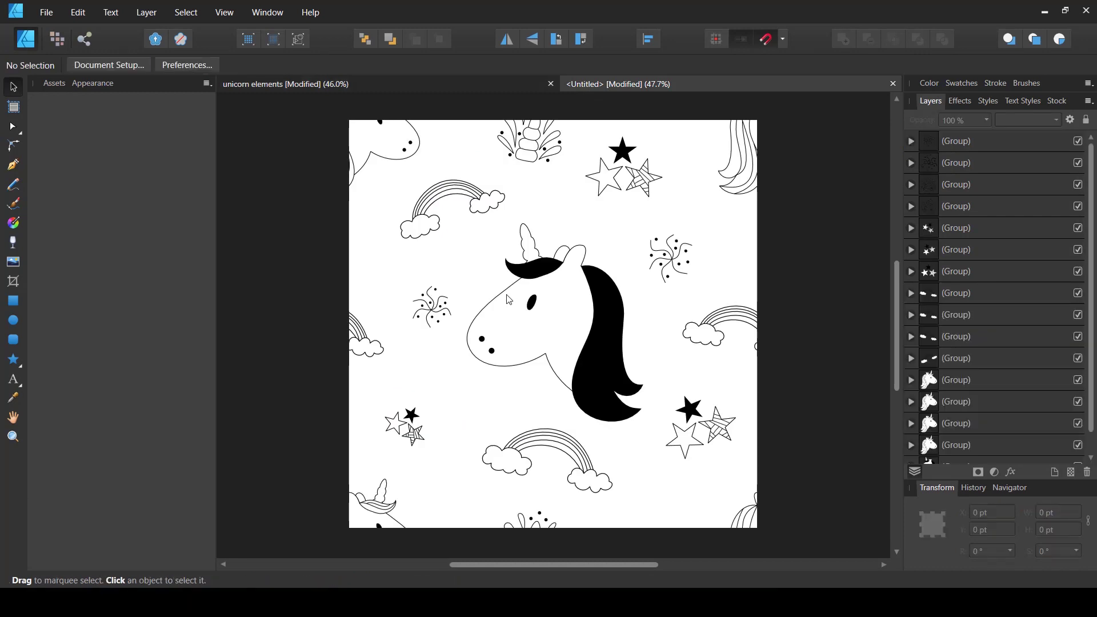
pyautogui.hotkey('ctrl', 'v')
pyautogui.moveTo(516, 288); pyautogui.dragTo(650, 500)
pyautogui.moveTo(706, 426); pyautogui.dragTo(705, 425)
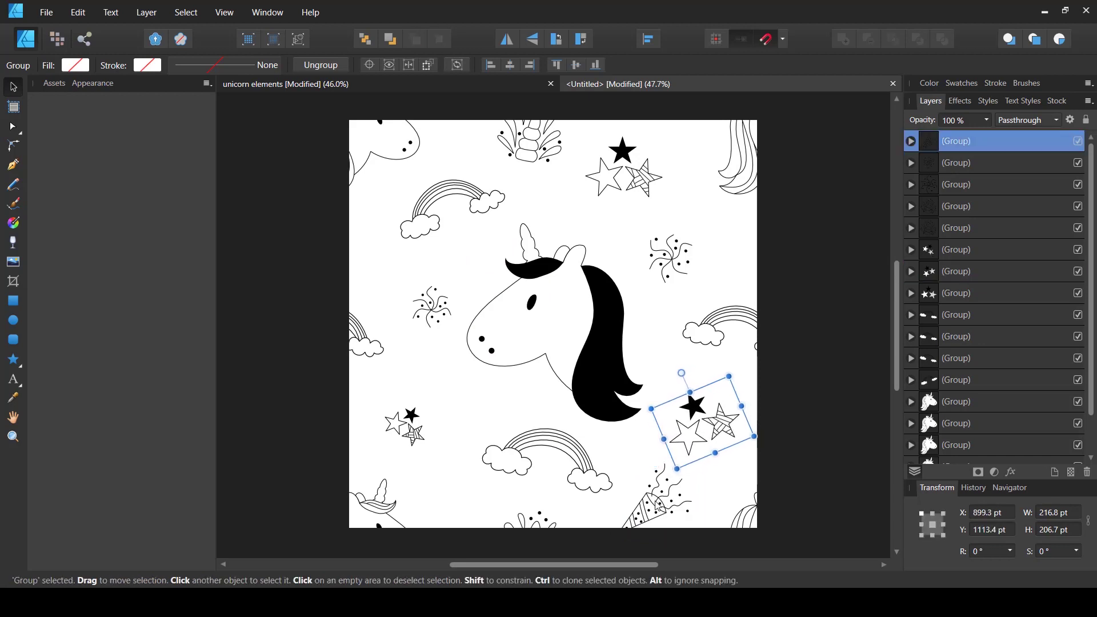
# - Duplicate the party popper crossing the bottom edge and offset the copy's Y position by -1200 pt
pyautogui.click(659, 507)
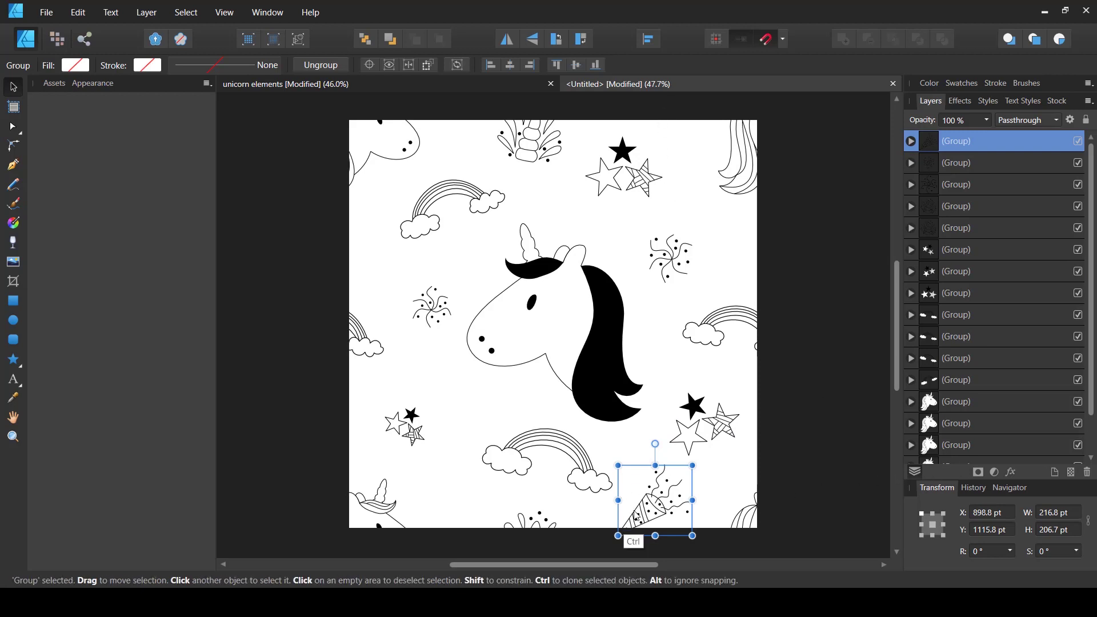
pyautogui.hotkey('ctrl', 'j')
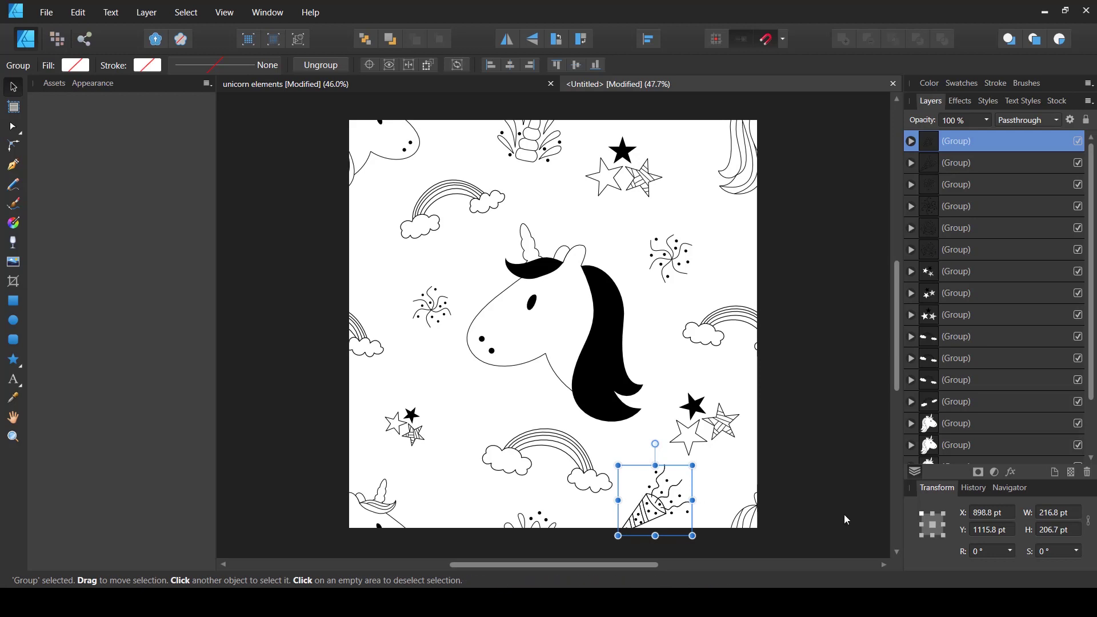
pyautogui.click(1006, 528)
pyautogui.write('-1200')
pyautogui.press('Tab')
pyautogui.click(694, 212)
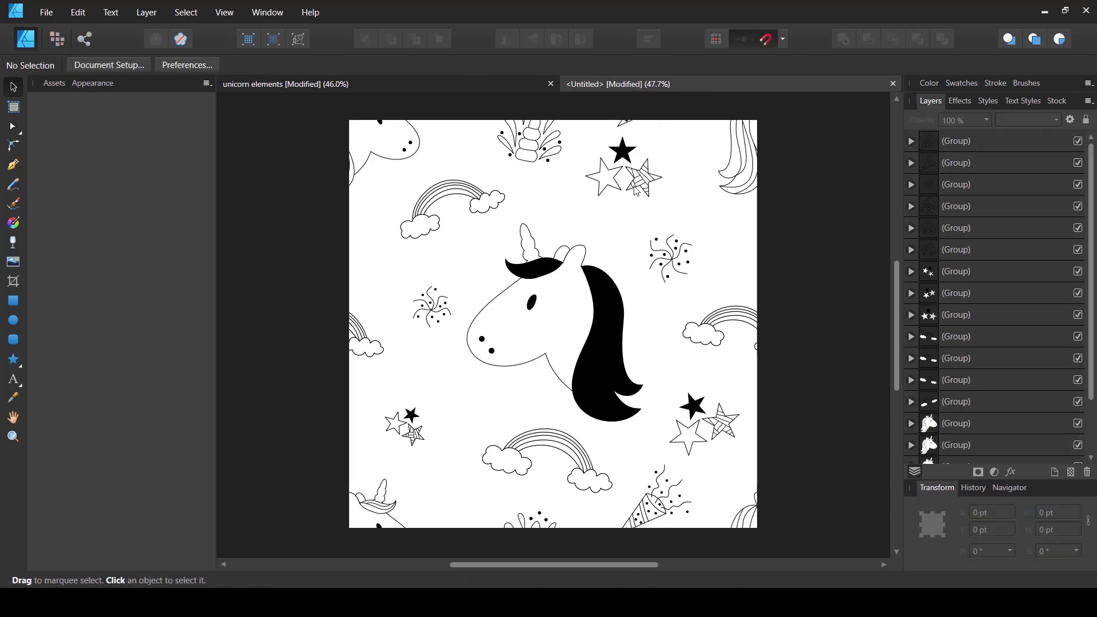
# - Shift the upper star cluster down and left, and paste a smaller, tilted party popper between the small stars and lower rainbow
pyautogui.moveTo(636, 180); pyautogui.dragTo(624, 190)
pyautogui.click(674, 216)
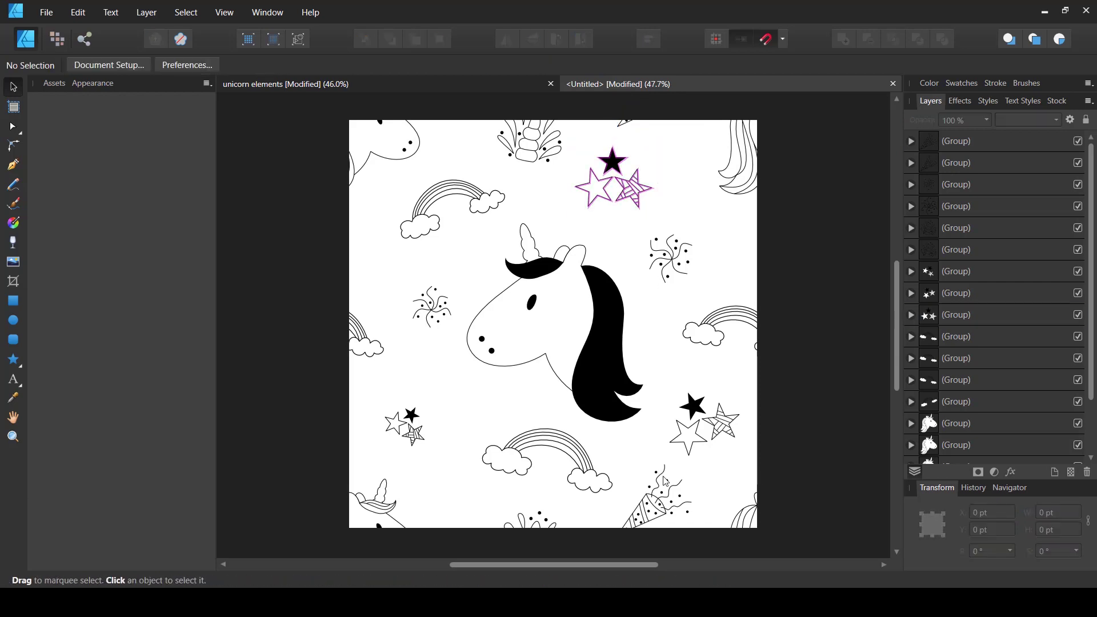
pyautogui.hotkey('ctrl', 'v')
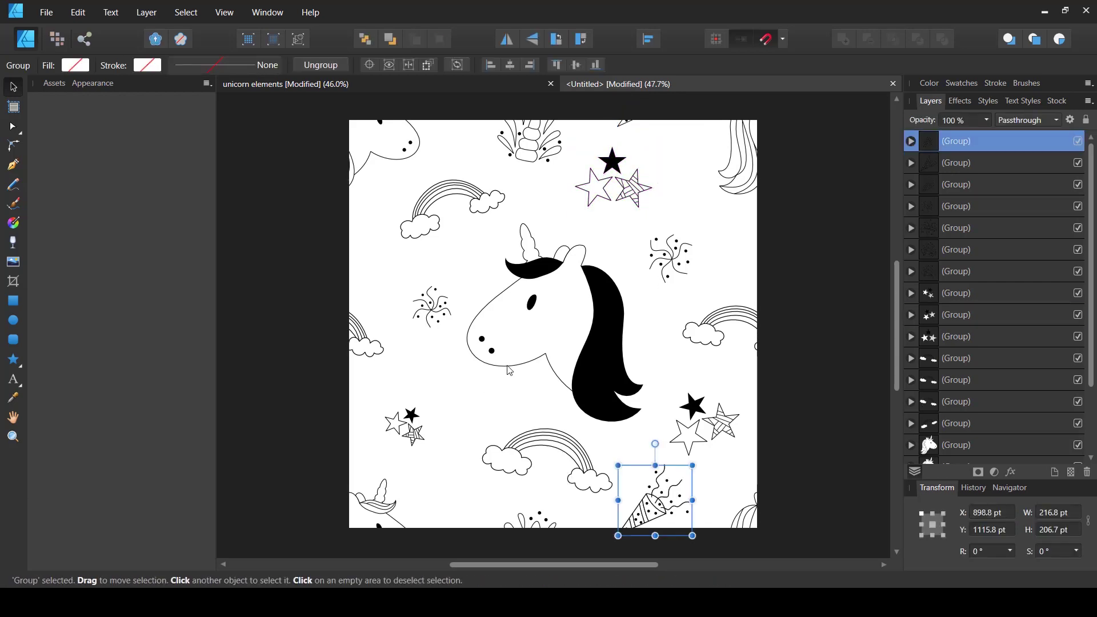
pyautogui.moveTo(650, 515); pyautogui.dragTo(514, 417)
pyautogui.moveTo(475, 354)
pyautogui.mouseDown()
pyautogui.moveTo(458, 411)
pyautogui.moveTo(469, 359)
pyautogui.moveTo(479, 369)
pyautogui.mouseUp()
pyautogui.click(531, 417)
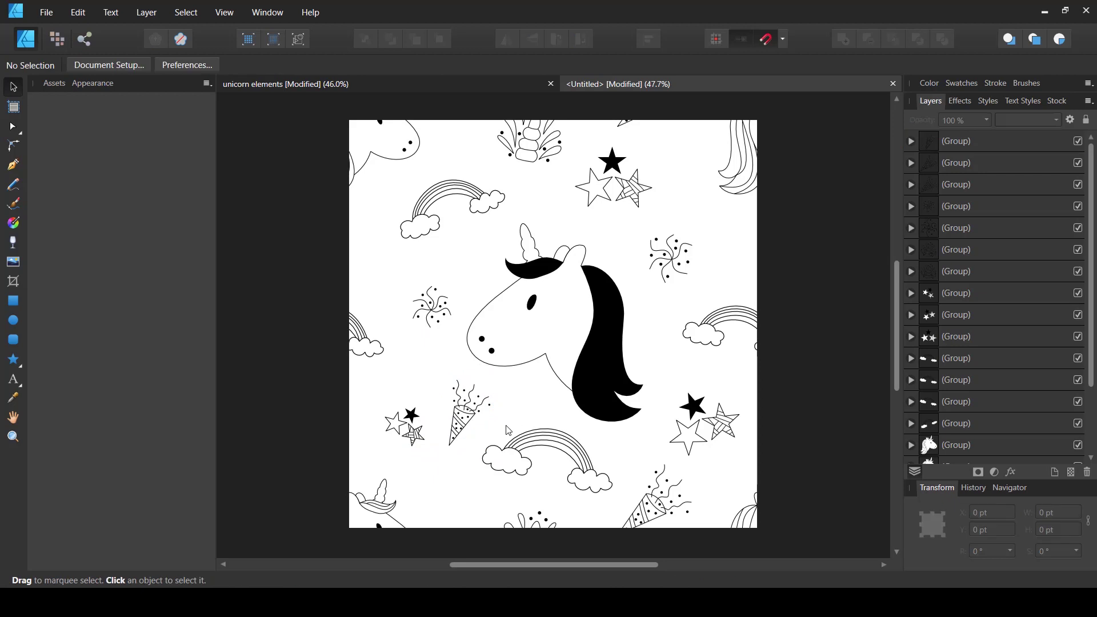
# - Paste another party popper above the right-edge rainbow, and fit the swirl burst beside the unicorn's mane at about 127 × 124 pt
pyautogui.hotkey('ctrl', 'v')
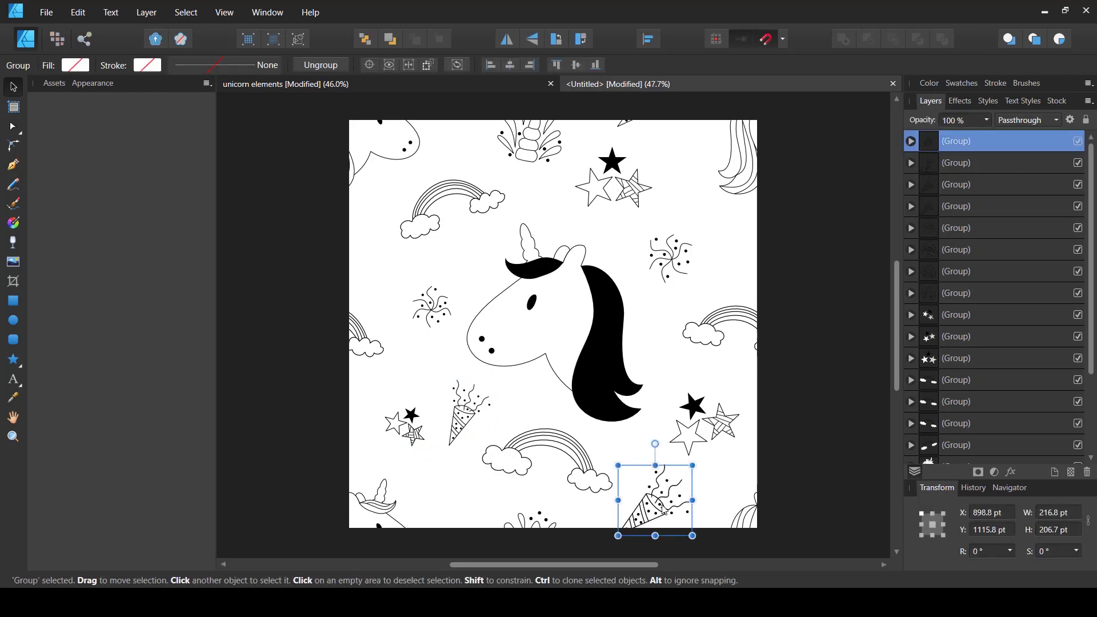
pyautogui.moveTo(661, 504); pyautogui.dragTo(732, 250)
pyautogui.click(655, 258)
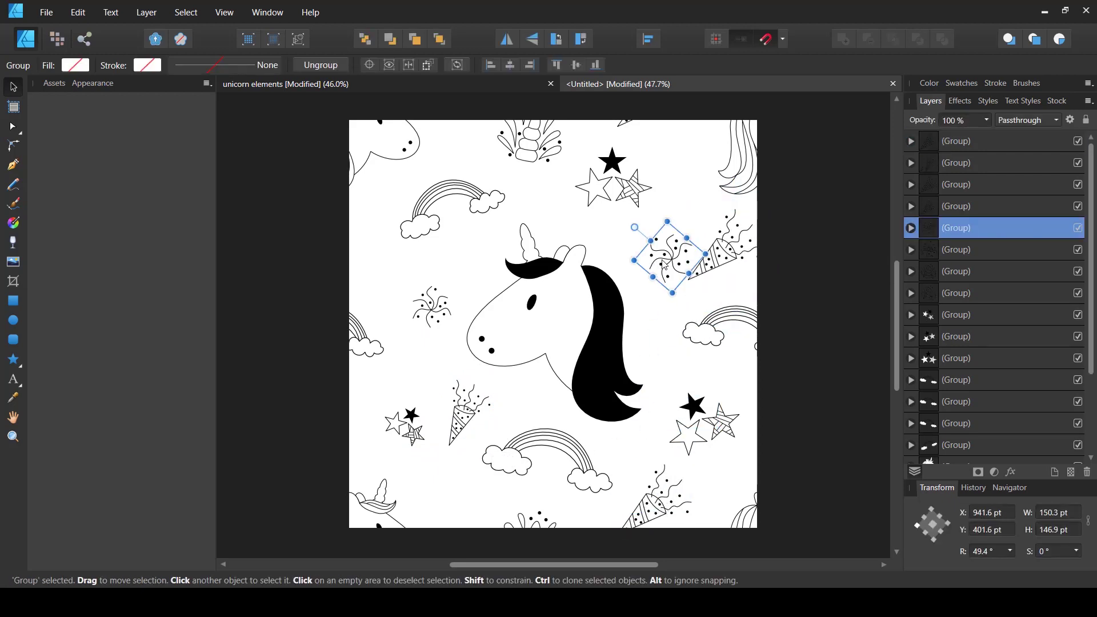
pyautogui.moveTo(662, 259); pyautogui.dragTo(677, 214)
pyautogui.click(721, 254)
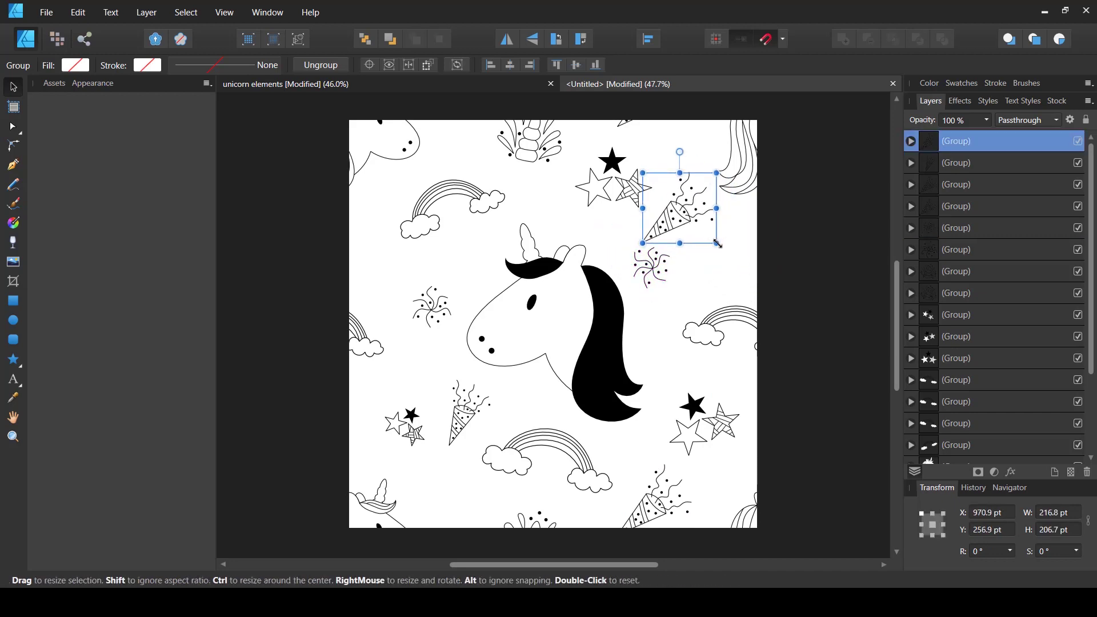
pyautogui.moveTo(718, 243)
pyautogui.mouseDown()
pyautogui.moveTo(701, 229)
pyautogui.moveTo(733, 258)
pyautogui.moveTo(721, 262)
pyautogui.moveTo(724, 248)
pyautogui.mouseUp()
pyautogui.moveTo(651, 283); pyautogui.dragTo(654, 298)
pyautogui.click(663, 360)
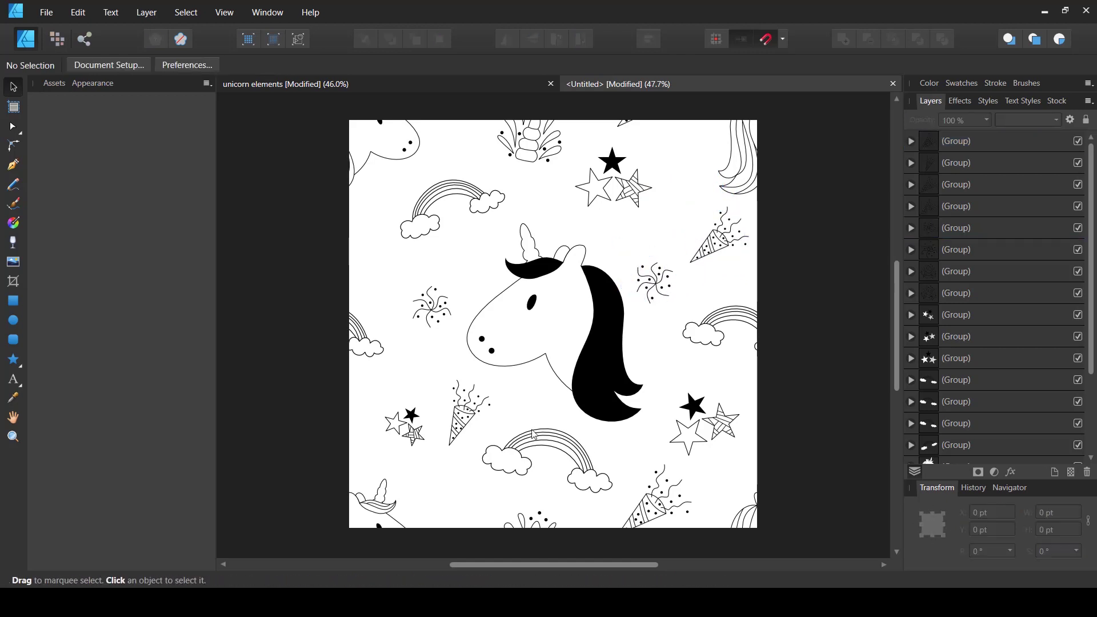
# - Slightly enlarge the tilted rainbow above the central unicorn's face
pyautogui.click(427, 226)
pyautogui.moveTo(404, 245); pyautogui.dragTo(417, 240)
pyautogui.click(396, 274)
pyautogui.click(416, 241)
pyautogui.click(400, 283)
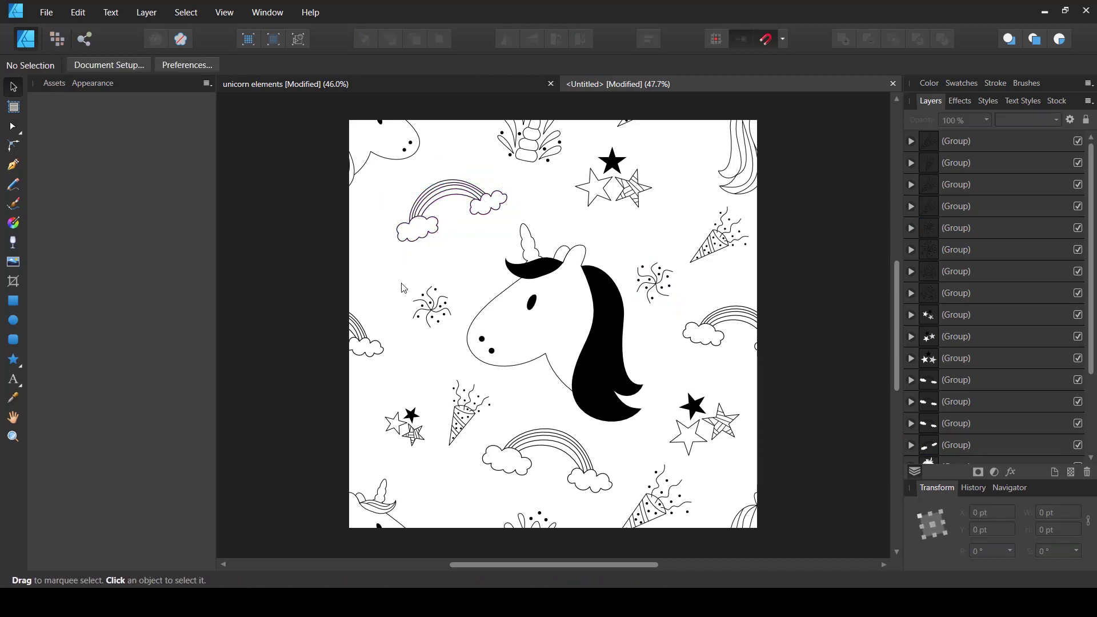
# - Slightly enlarge the small star cluster below the unicorn's face, and enlarge the party popper beside it to about 188 × 179 pt
pyautogui.click(416, 423)
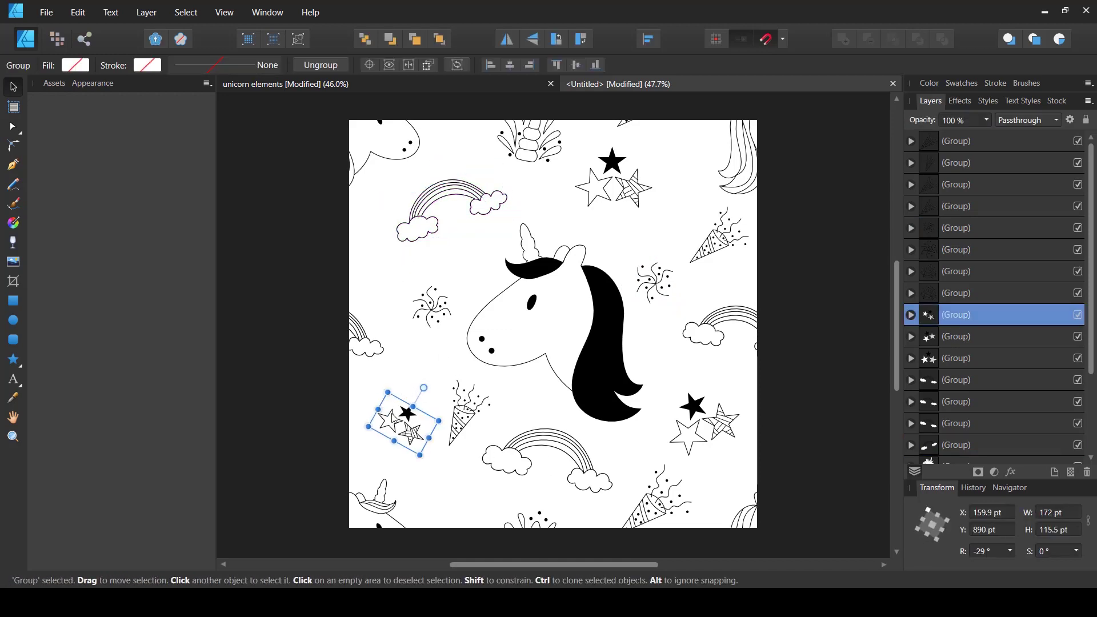
pyautogui.moveTo(378, 409); pyautogui.dragTo(370, 432)
pyautogui.click(422, 377)
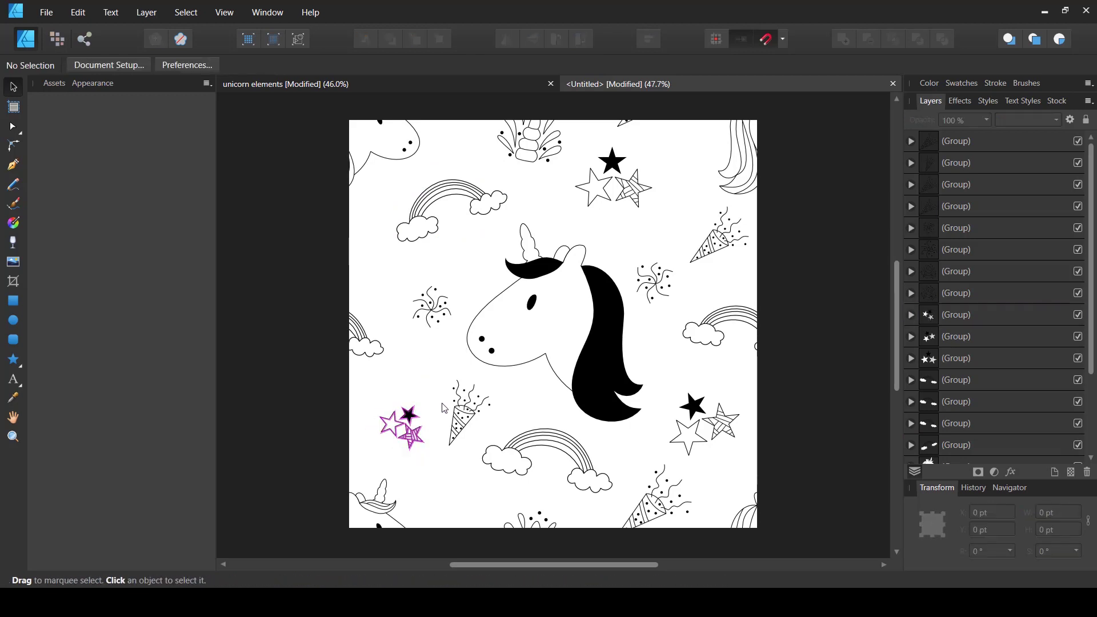
pyautogui.click(461, 419)
pyautogui.moveTo(449, 446); pyautogui.dragTo(456, 423)
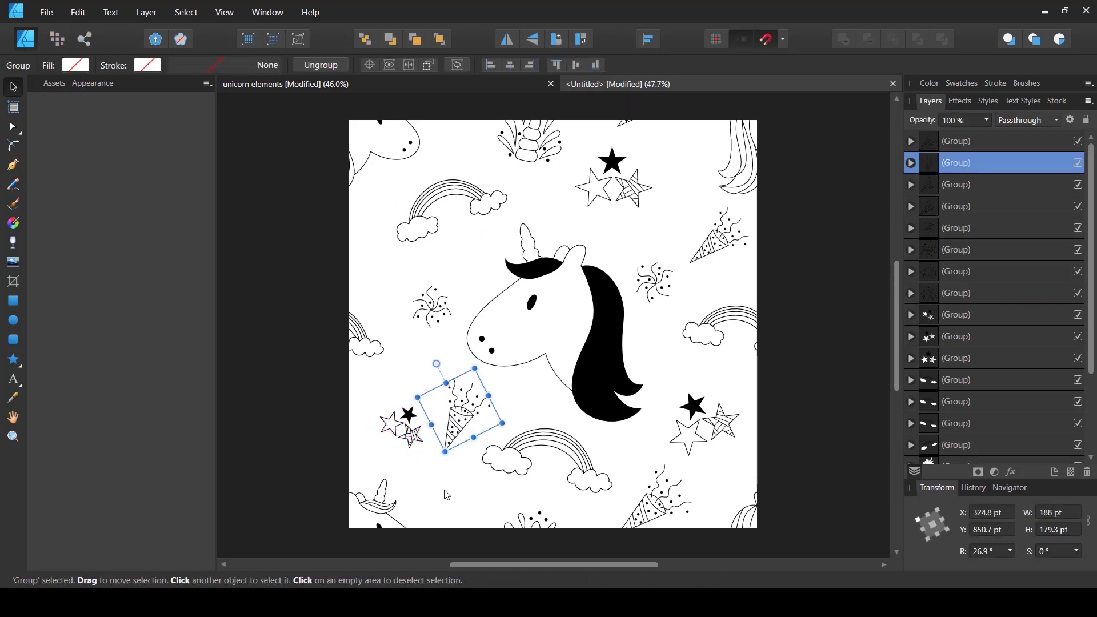
pyautogui.click(447, 496)
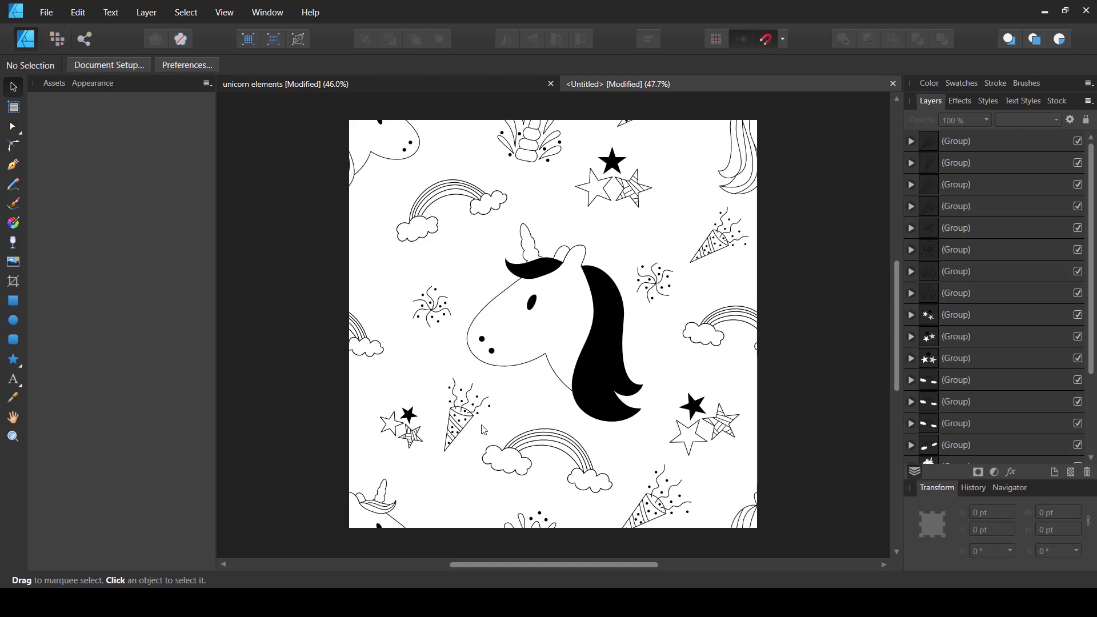
# - Move the swirl burst beside the mane onto the left page edge near the rainbow, shrink it to about 95 × 93 pt and rotate it to about -28°
pyautogui.click(661, 289)
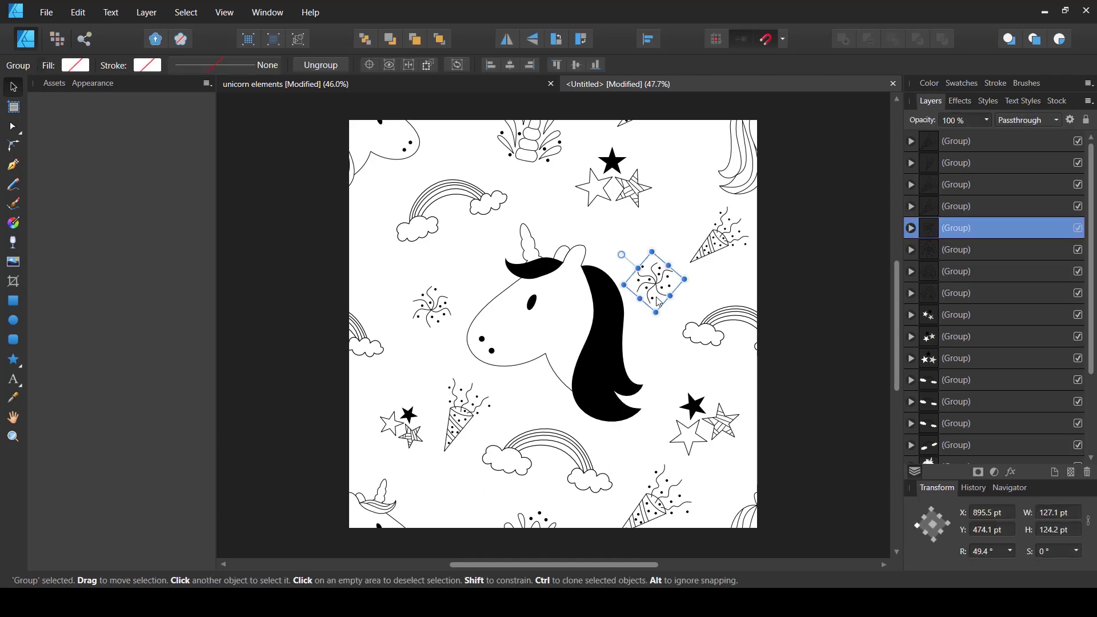
pyautogui.moveTo(659, 302); pyautogui.dragTo(379, 237)
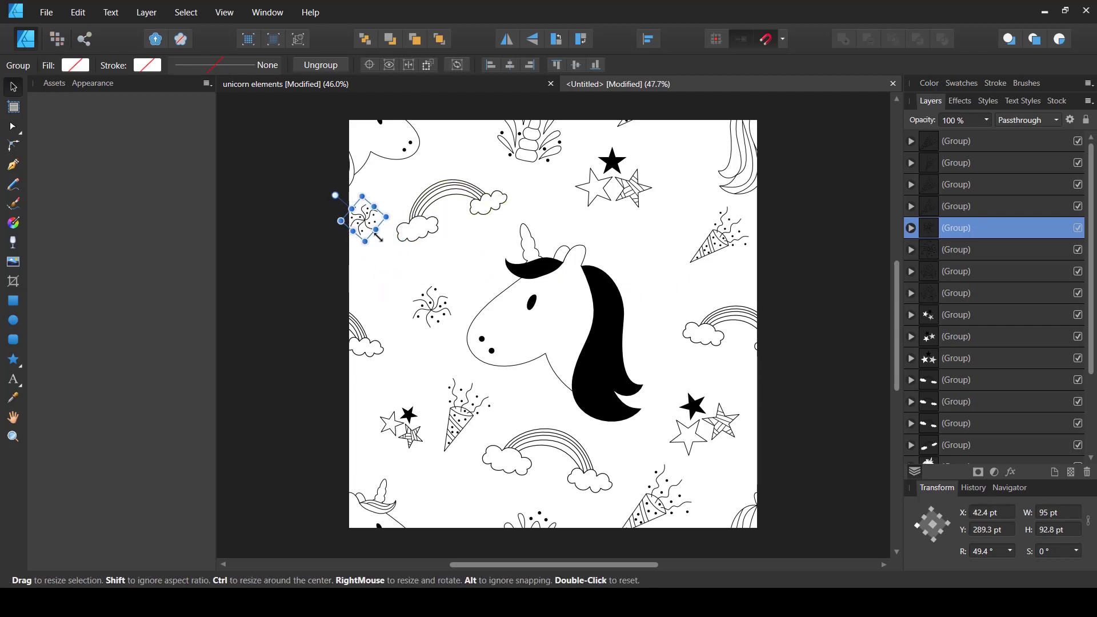
pyautogui.moveTo(336, 195); pyautogui.dragTo(381, 186)
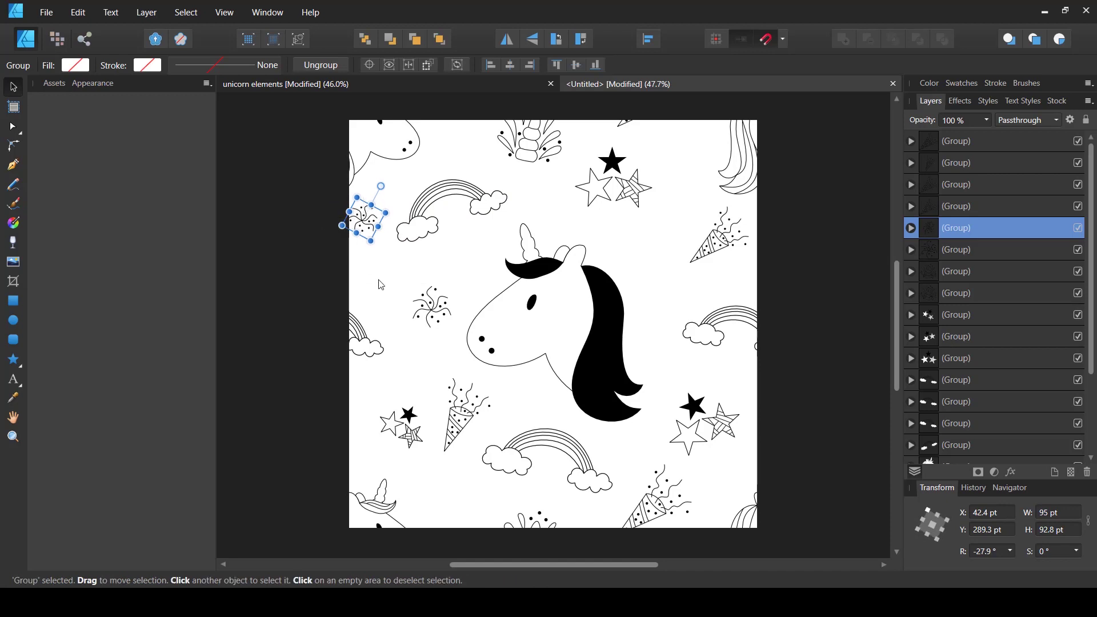
pyautogui.click(381, 284)
pyautogui.click(365, 221)
pyautogui.moveTo(365, 226); pyautogui.dragTo(369, 232)
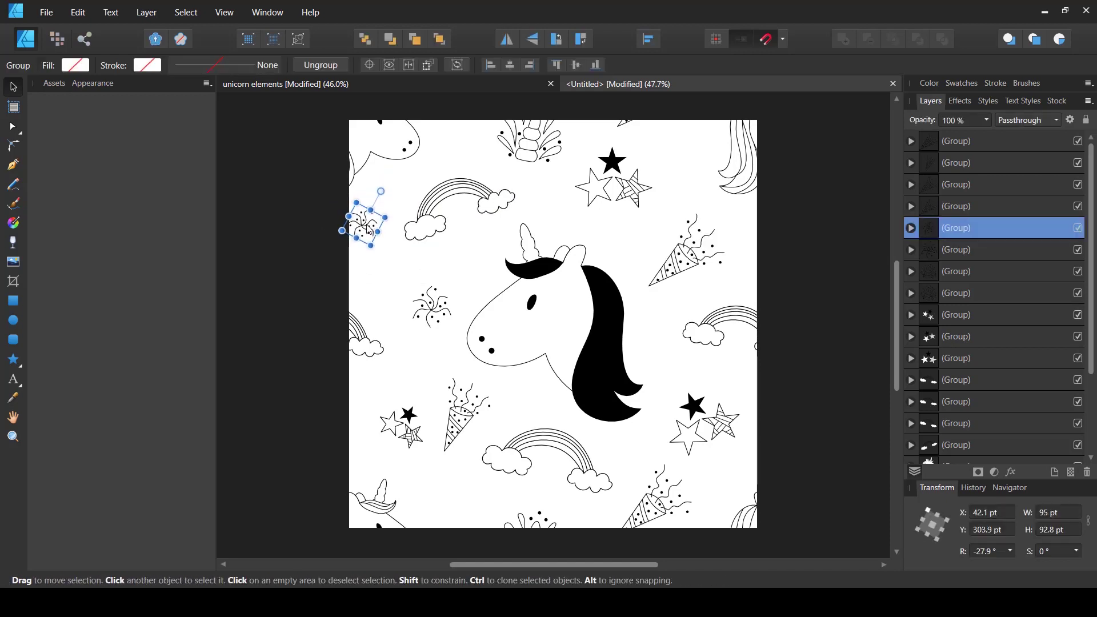
pyautogui.click(367, 277)
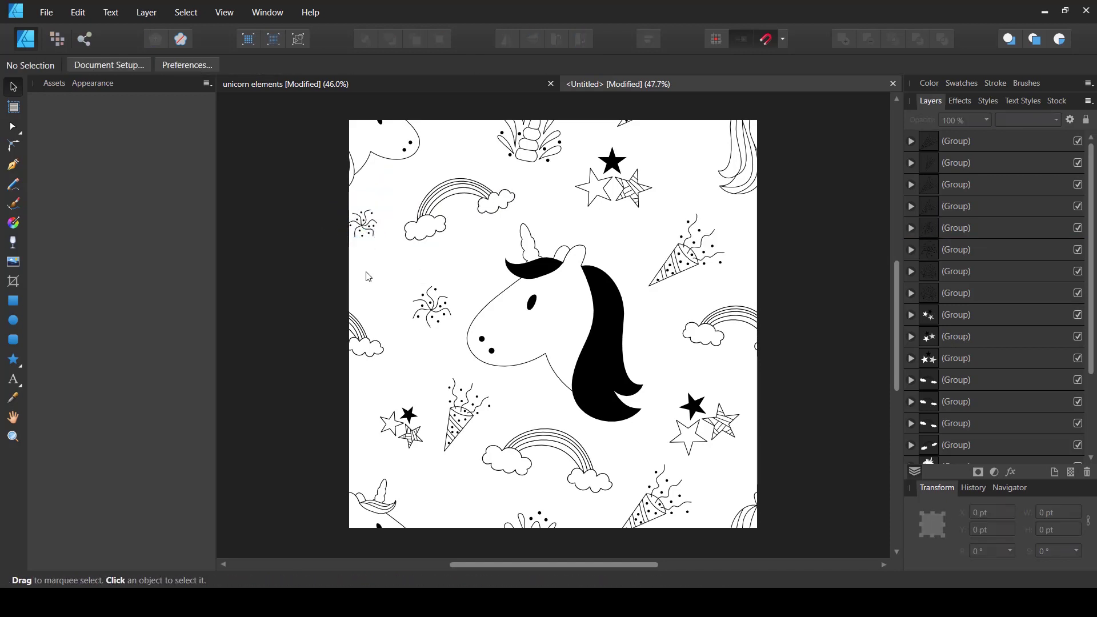
# - Nudge the upper rainbow slightly right and down, away from the swirl burst on the left page edge
pyautogui.click(368, 231)
pyautogui.moveTo(425, 235); pyautogui.dragTo(432, 239)
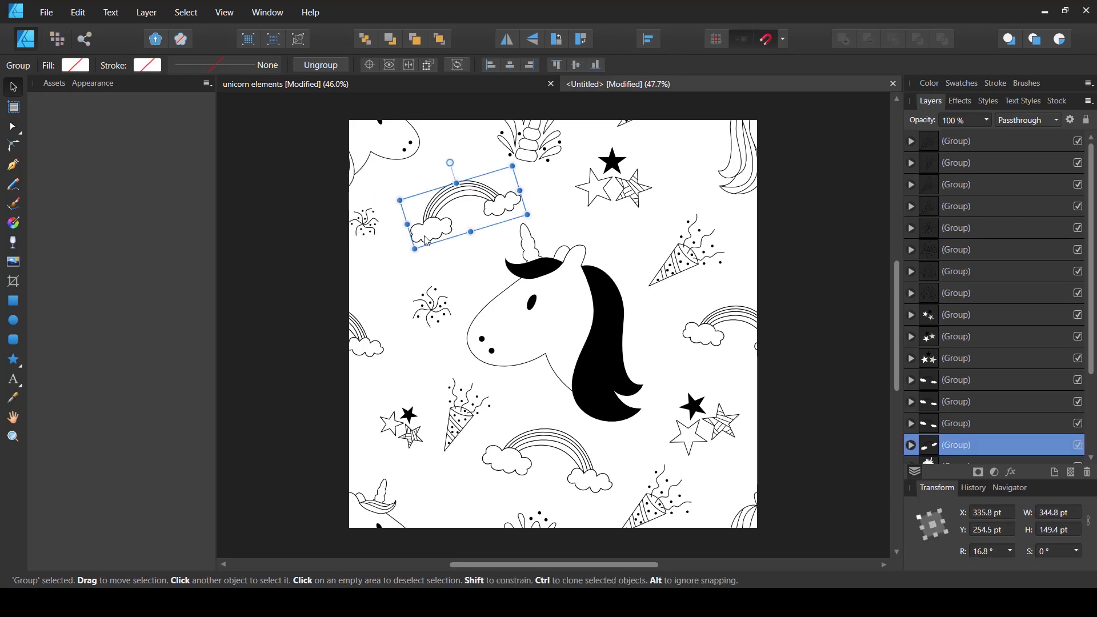
pyautogui.click(388, 251)
# - Duplicate the left-edge swirl burst, offset the copy's X position by one page width, and nudge the upper star cluster slightly right
pyautogui.click(370, 240)
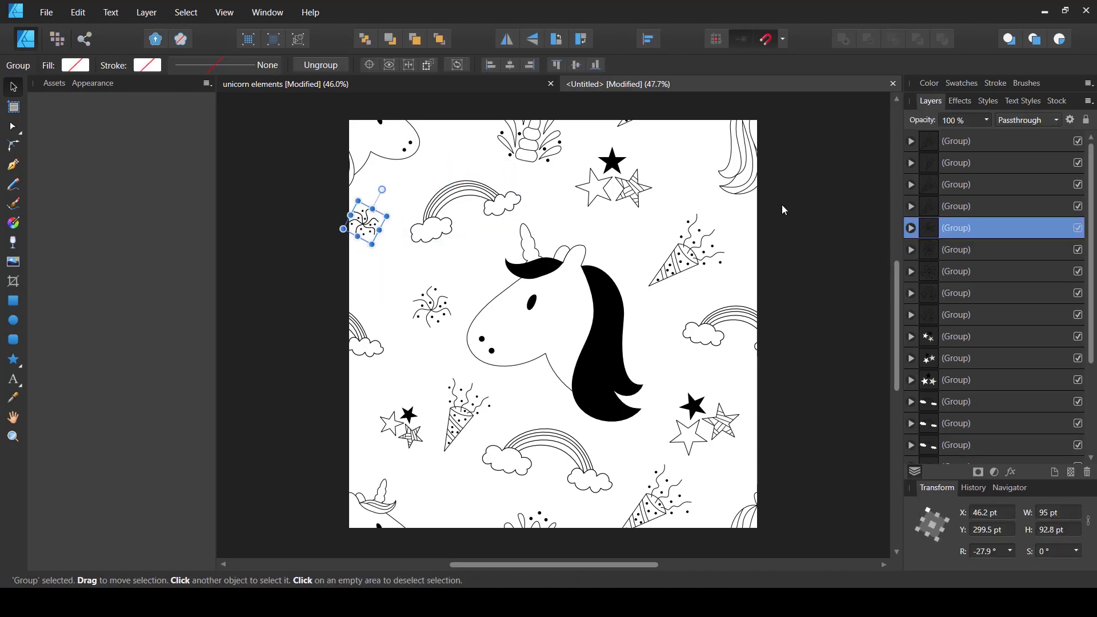
pyautogui.click(1004, 515)
pyautogui.click(742, 287)
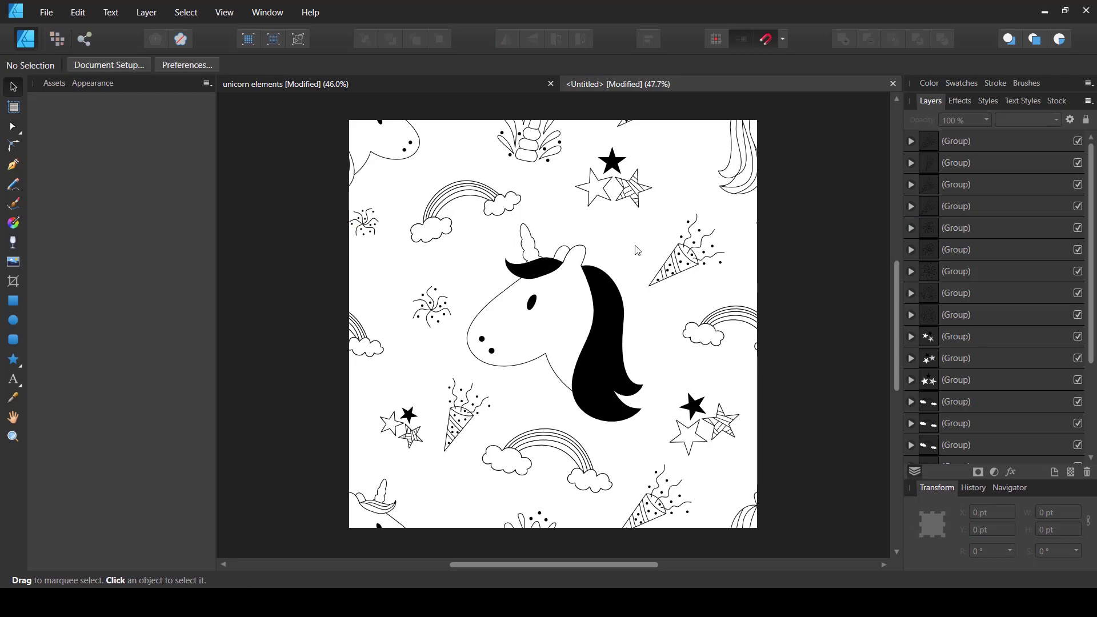
pyautogui.moveTo(628, 190); pyautogui.dragTo(632, 192)
pyautogui.click(629, 266)
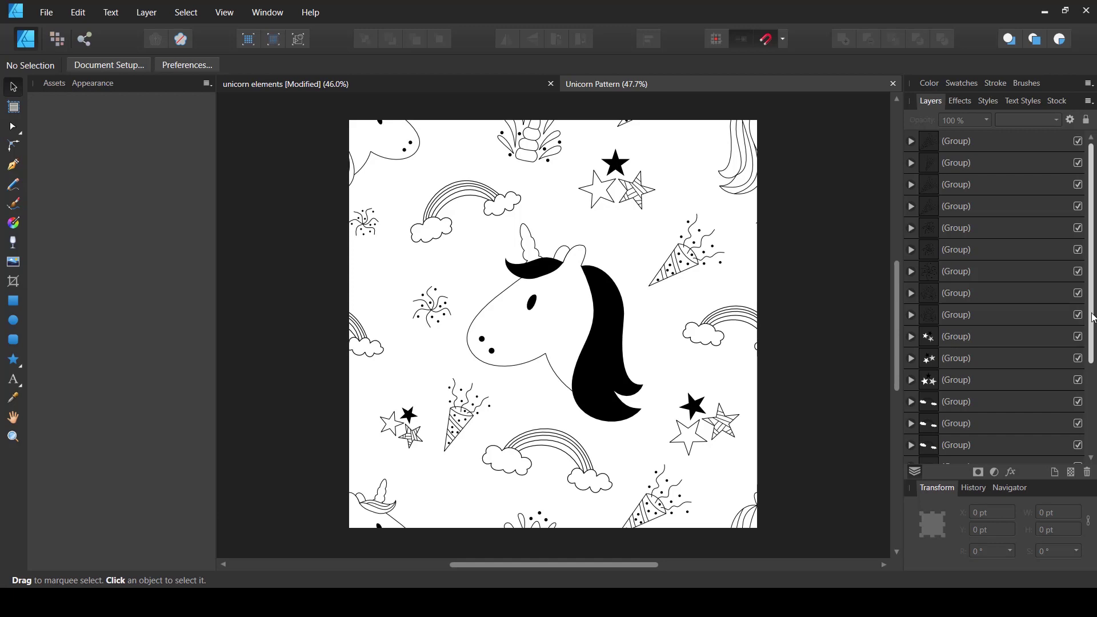
# - Draw a background rectangle of about 1308 × 1273 pt covering the whole page and place it beneath all the pattern groups
pyautogui.click(1094, 459)
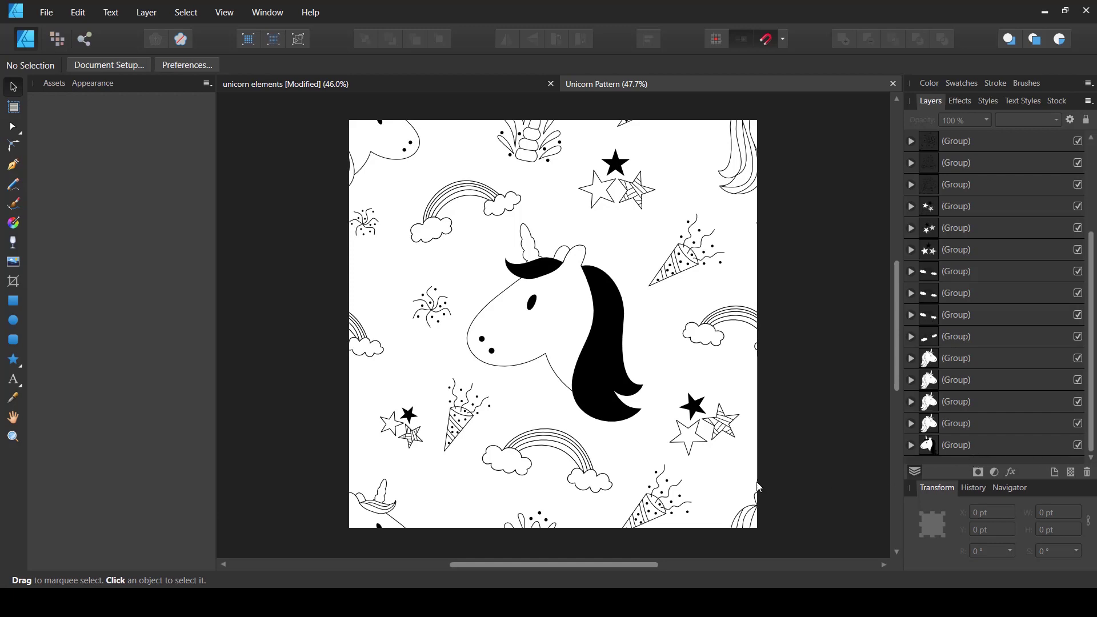
pyautogui.click(13, 301)
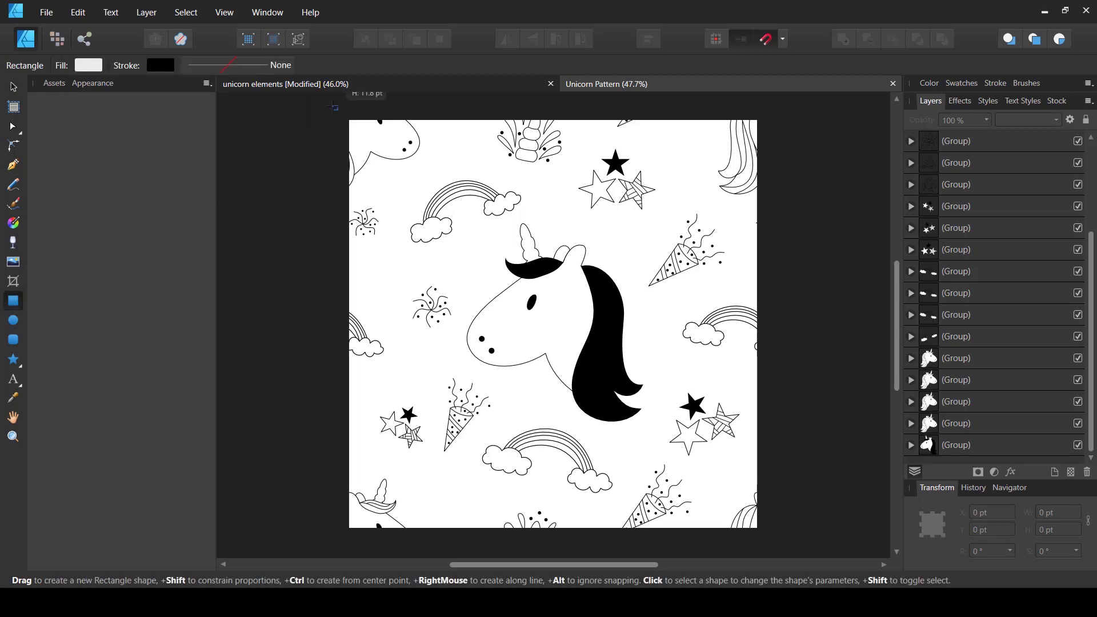
pyautogui.moveTo(333, 106); pyautogui.dragTo(791, 514)
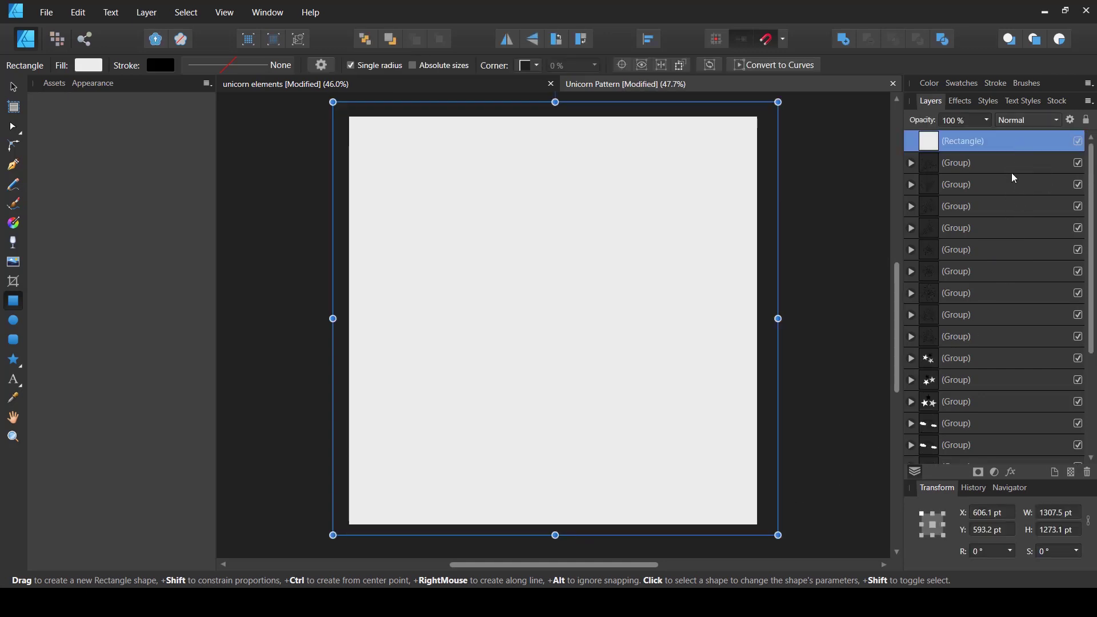
pyautogui.moveTo(1010, 143); pyautogui.dragTo(998, 461)
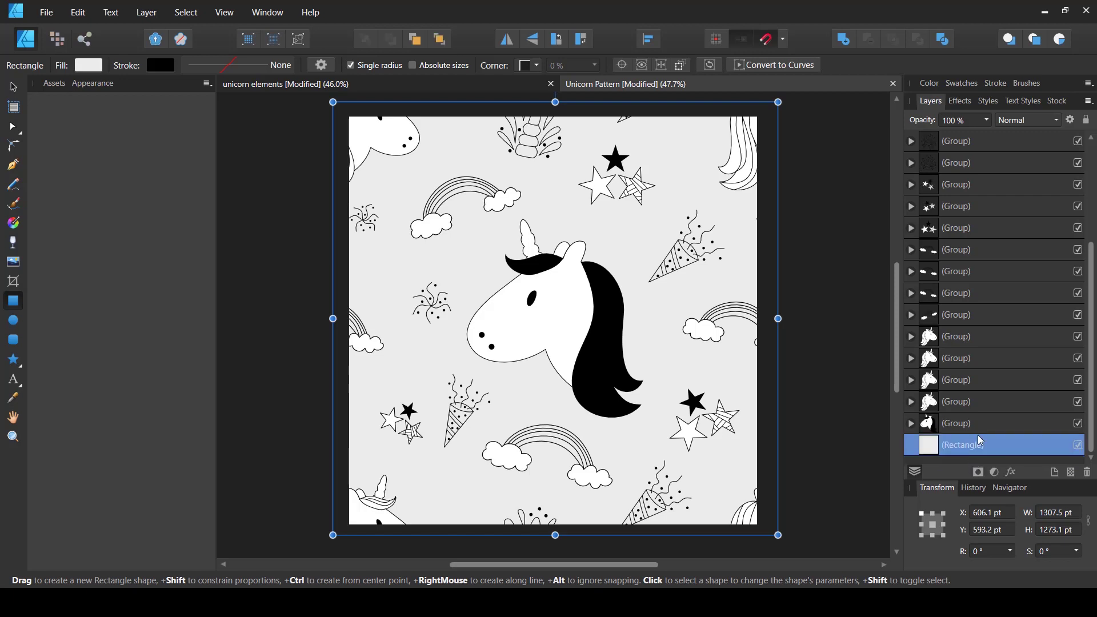
# - Fill the background rectangle with a soft teal of H 183, S 40, L 70
pyautogui.click(93, 67)
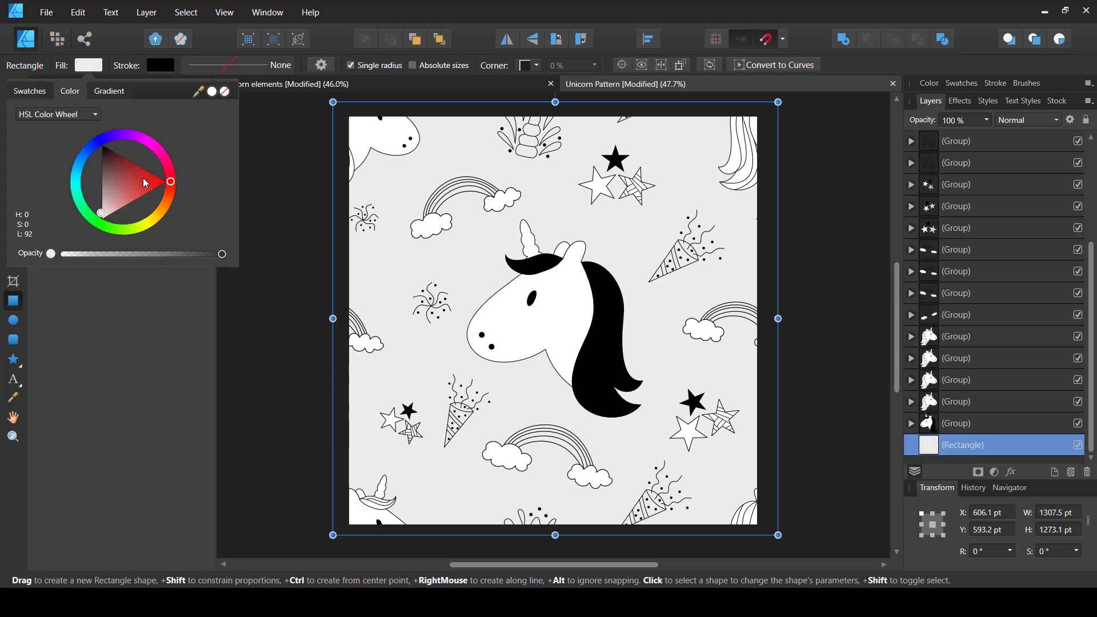
pyautogui.click(140, 190)
pyautogui.moveTo(170, 179); pyautogui.dragTo(147, 156)
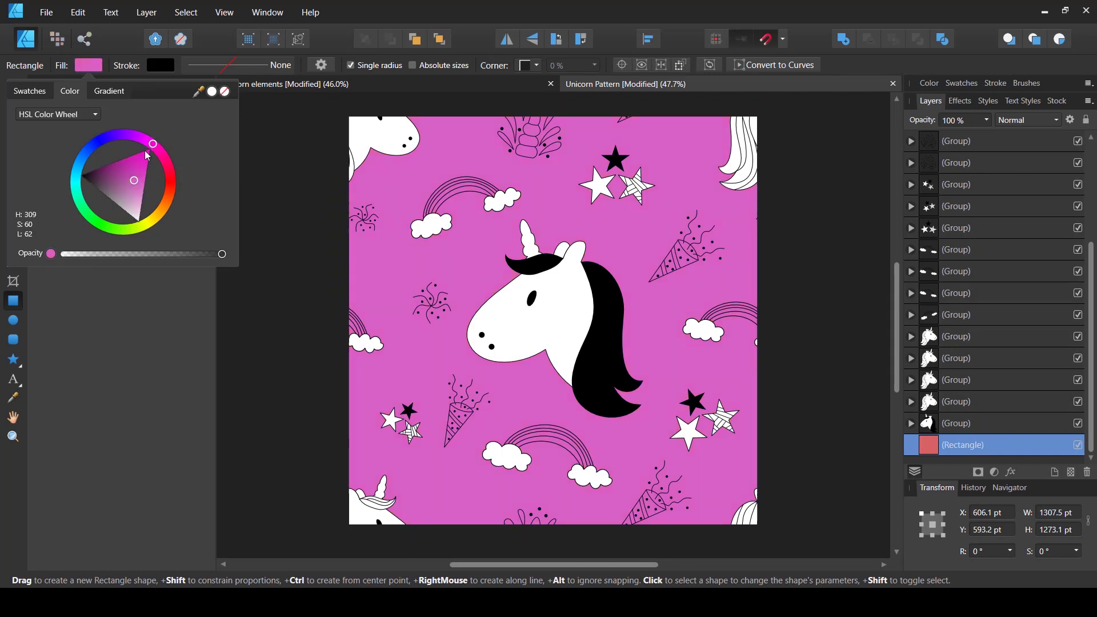
pyautogui.click(134, 198)
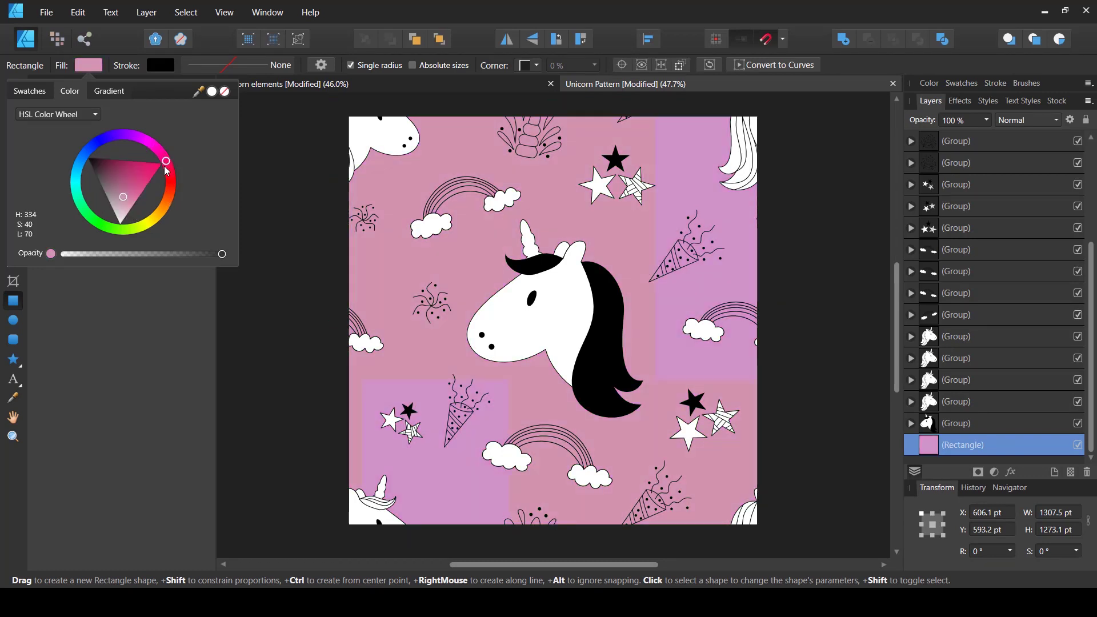
pyautogui.click(74, 186)
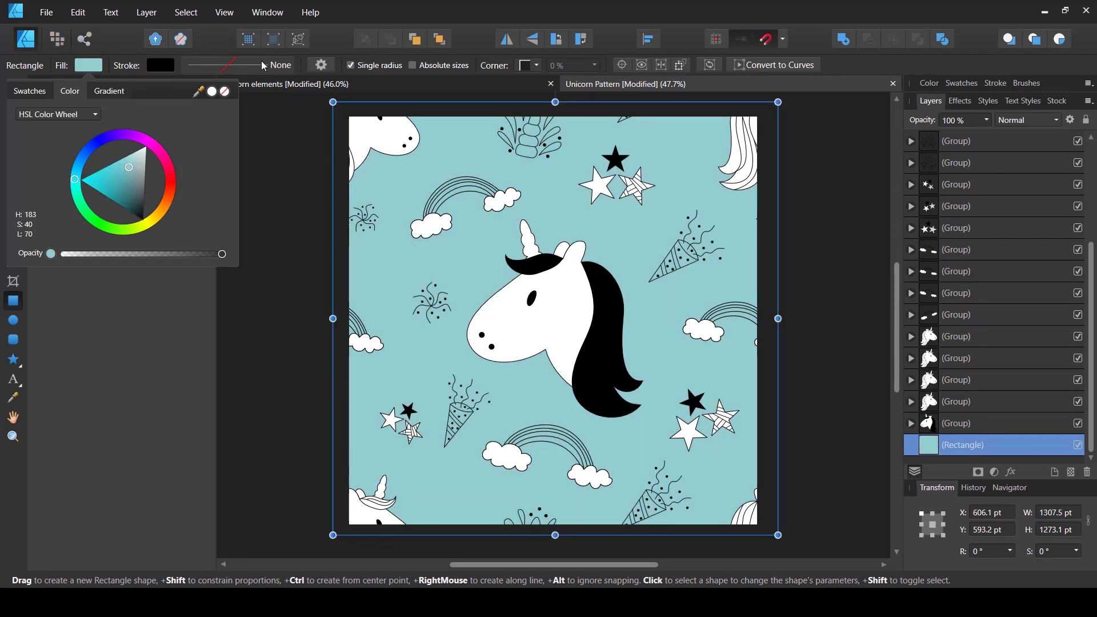
# - Remove the background rectangle's stroke, deselect it and hide its layer
pyautogui.click(157, 67)
pyautogui.click(156, 66)
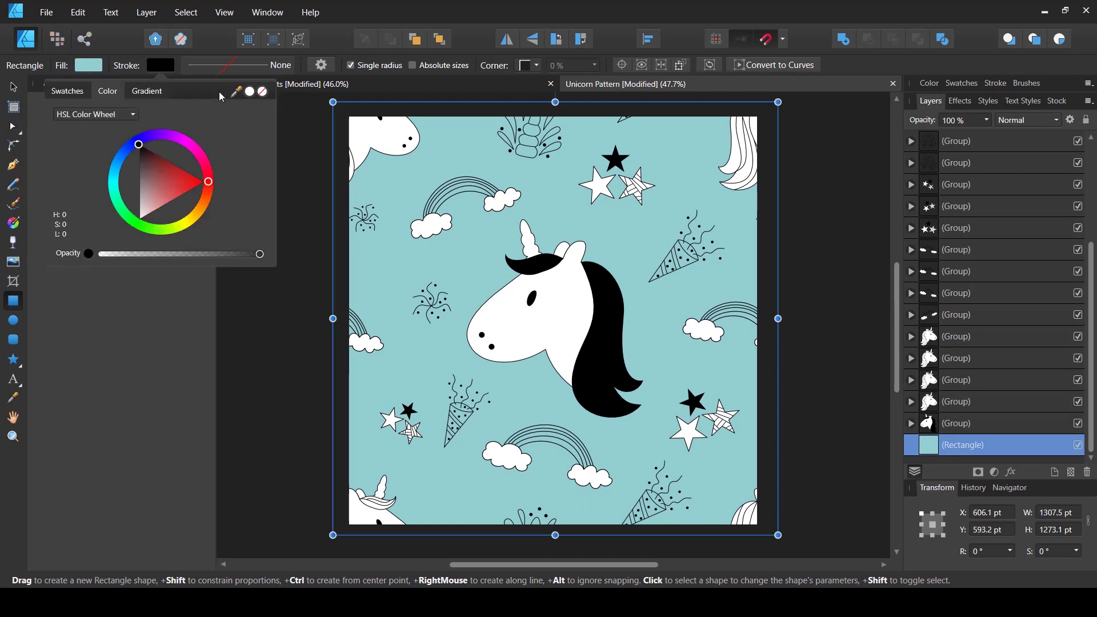
pyautogui.click(264, 92)
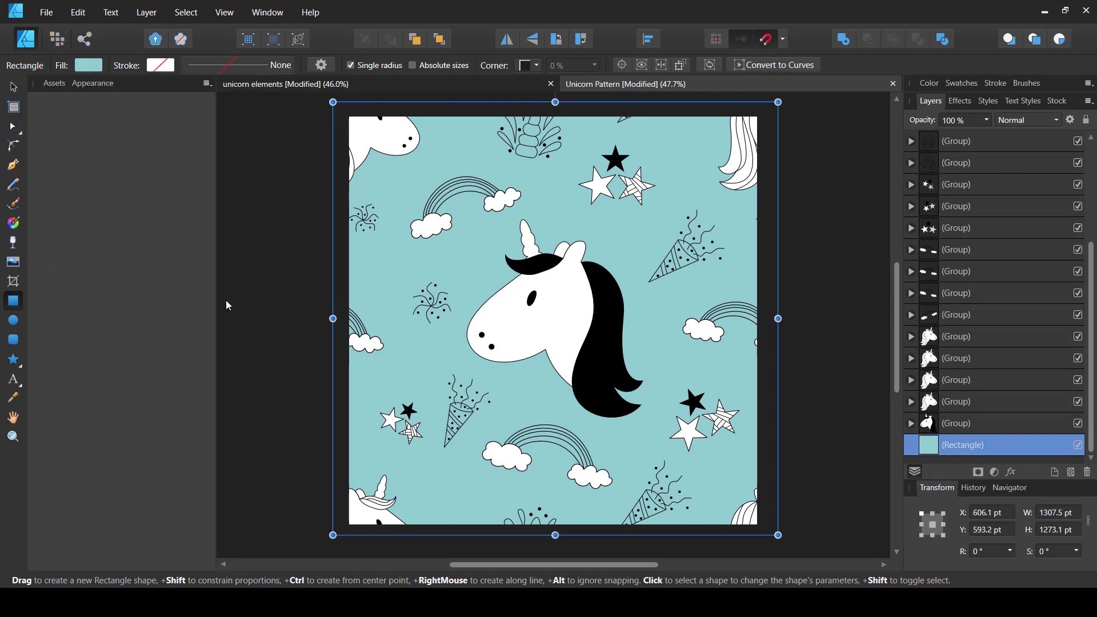
pyautogui.click(14, 87)
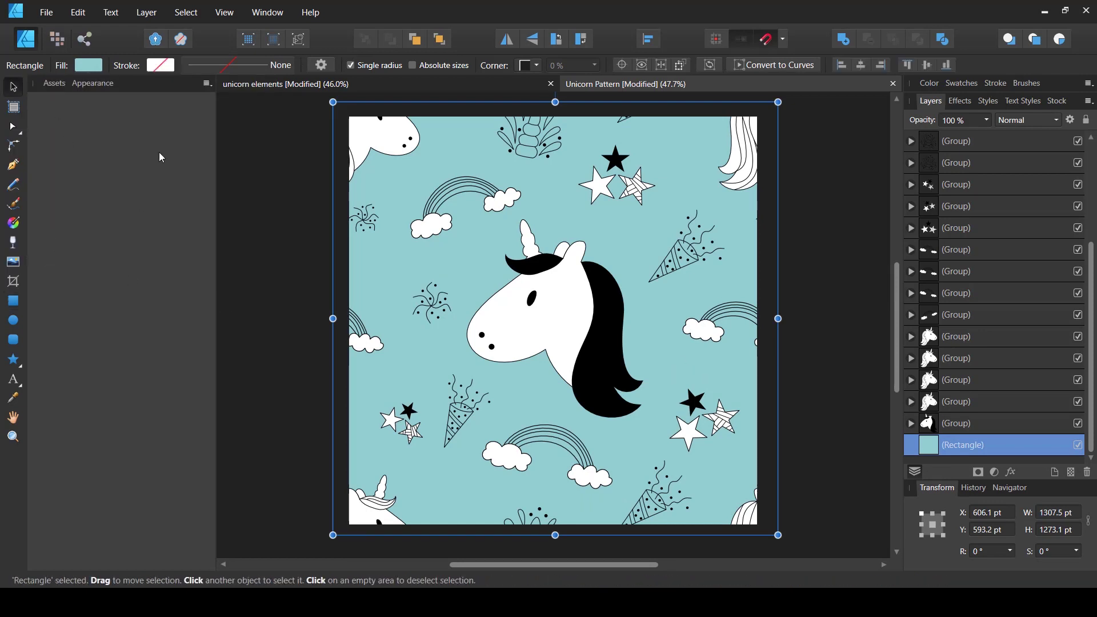
pyautogui.click(287, 262)
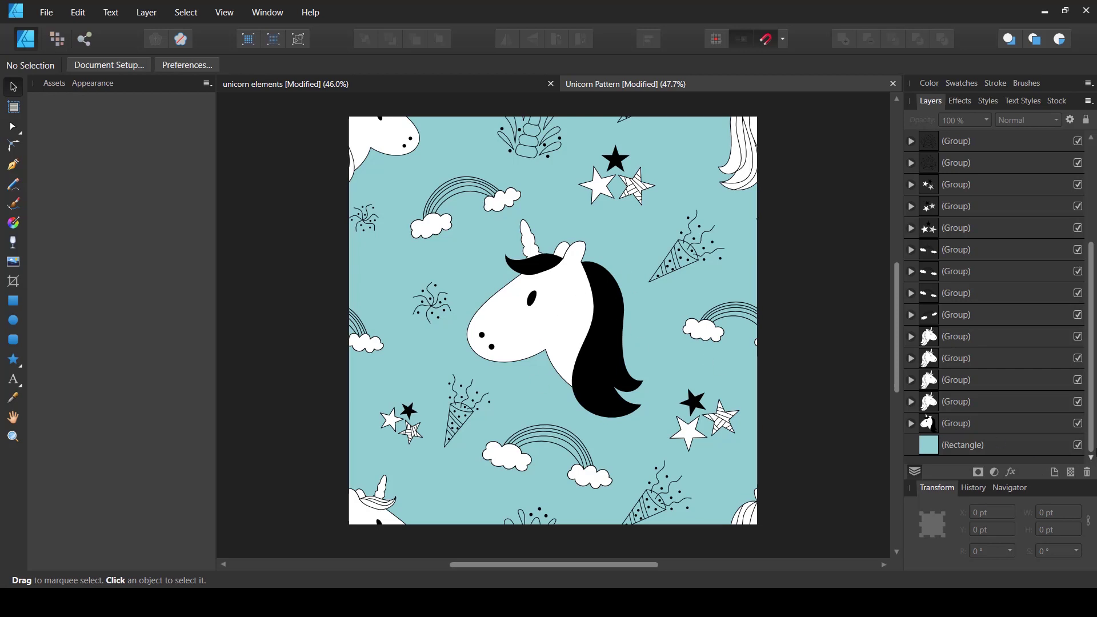
pyautogui.click(1077, 445)
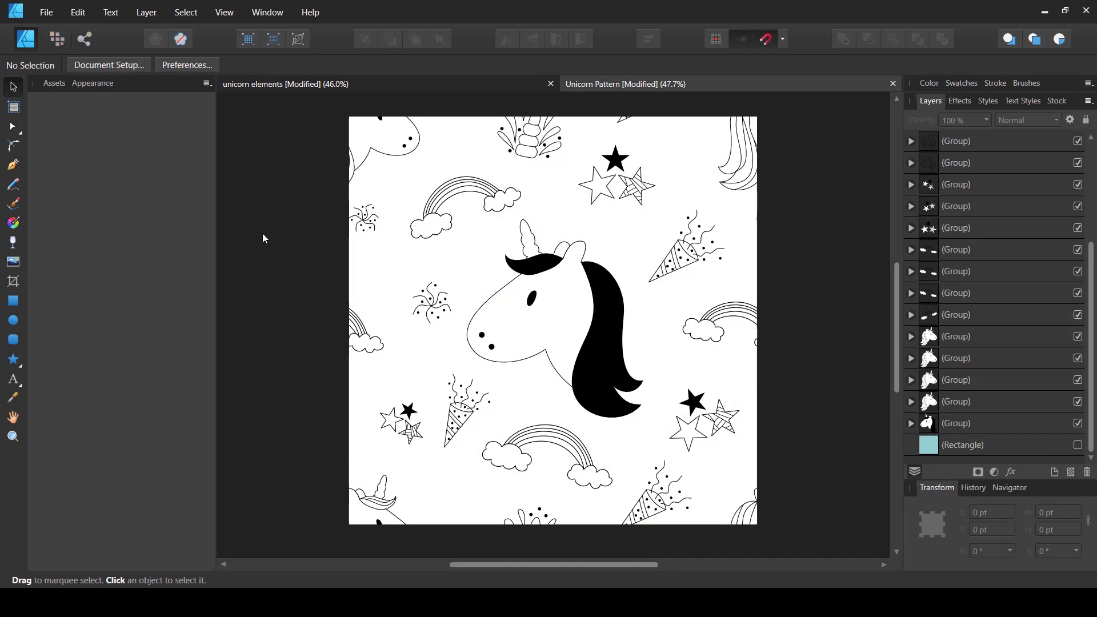
# - Turn on the transparent background in the document's colour settings
pyautogui.click(109, 65)
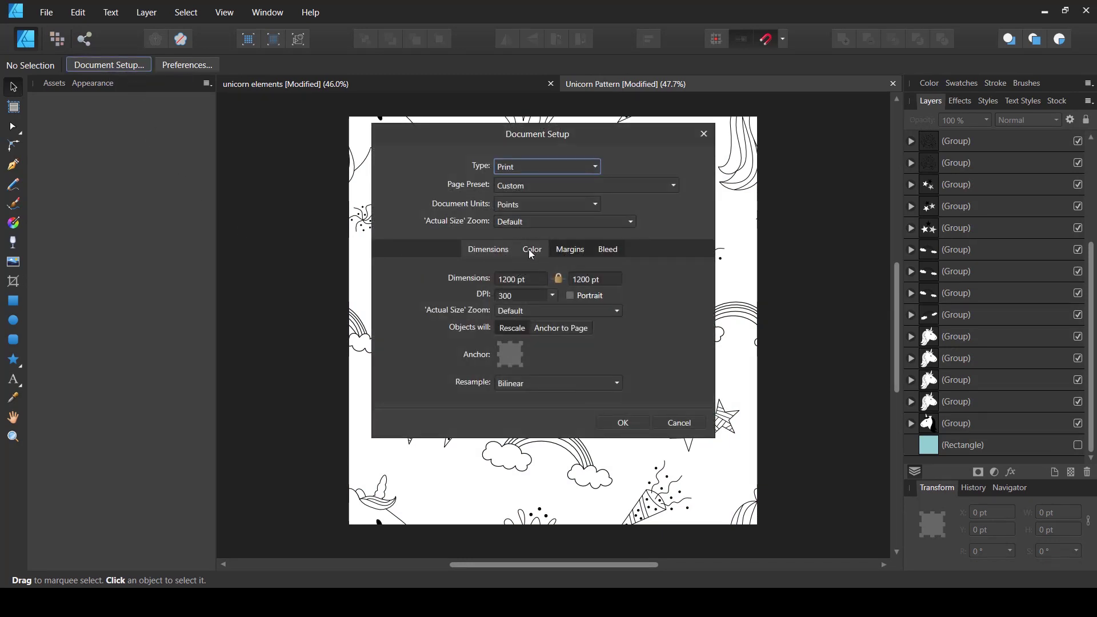
pyautogui.click(532, 251)
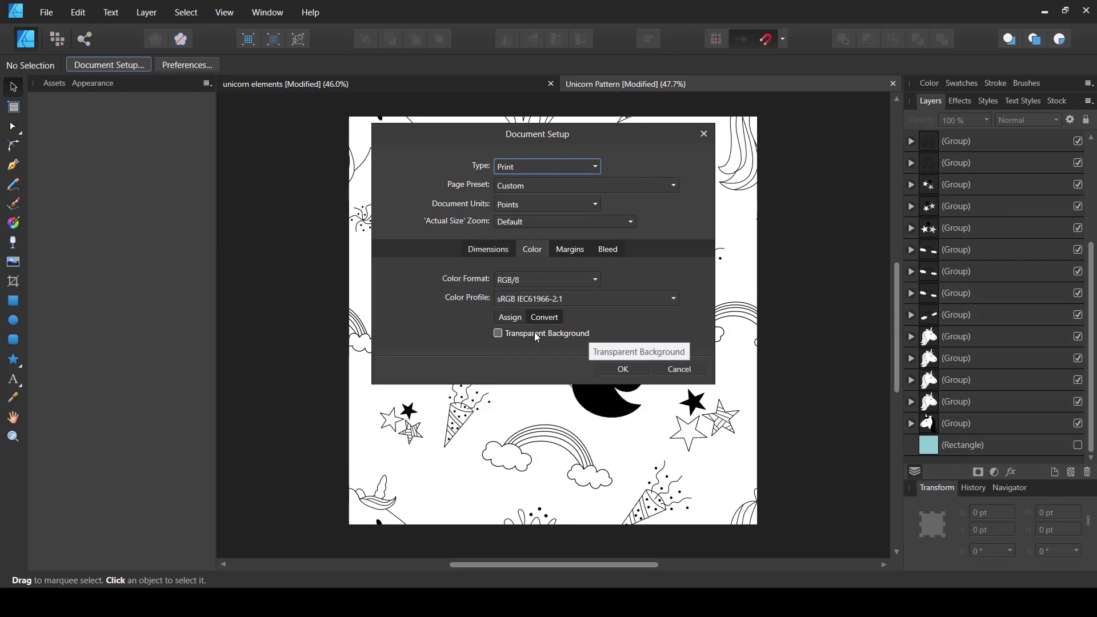
pyautogui.click(498, 333)
pyautogui.click(623, 369)
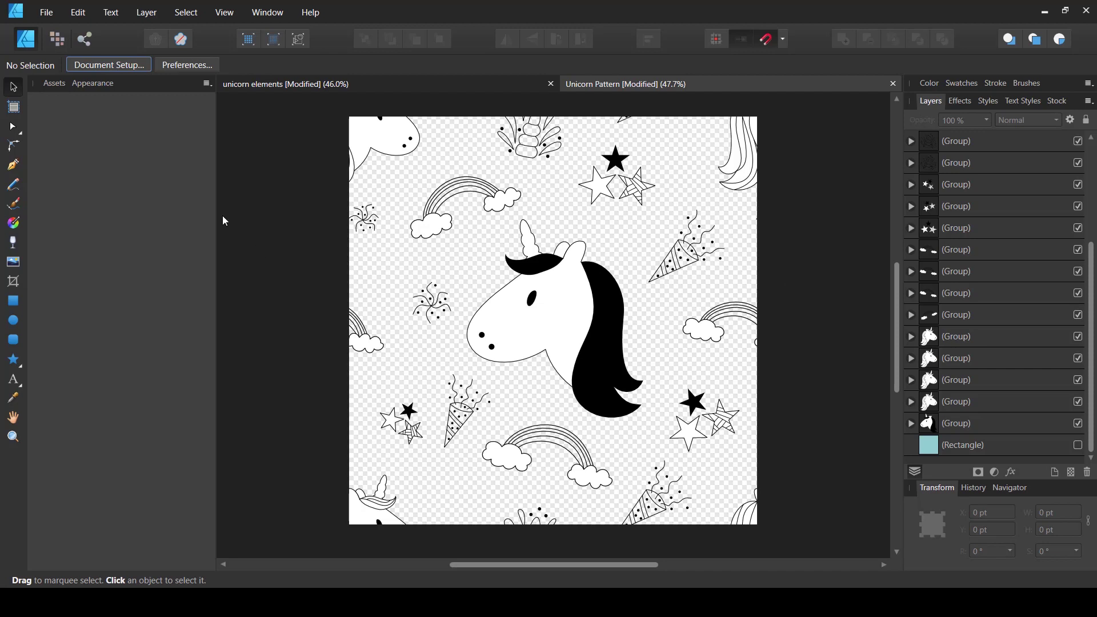
# - Turn off the document's transparent background and save the pattern document
pyautogui.click(123, 69)
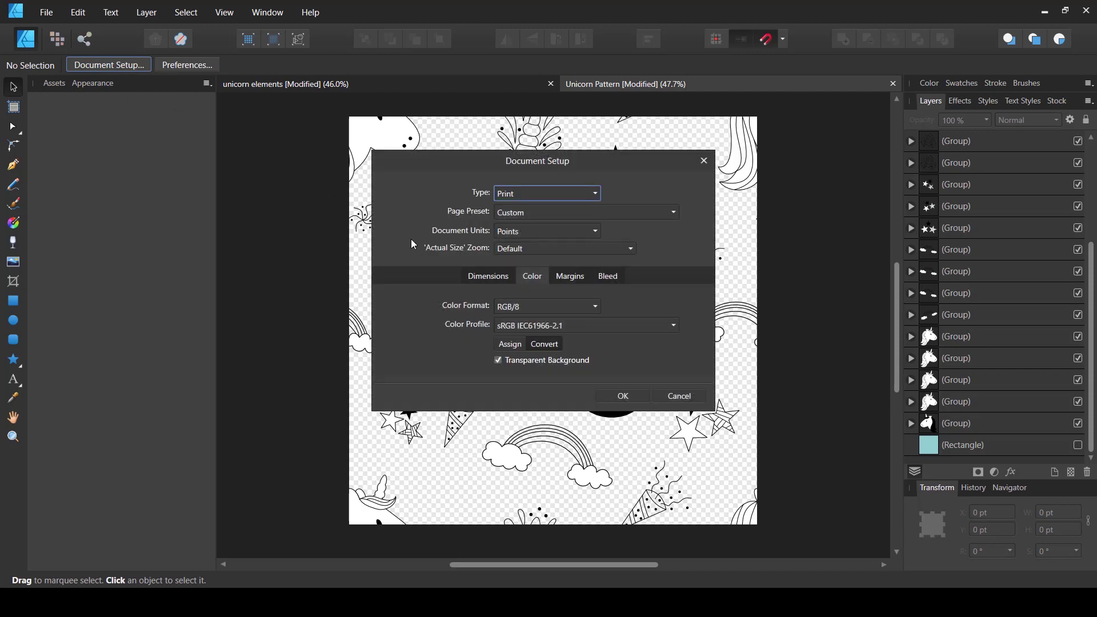
pyautogui.click(498, 361)
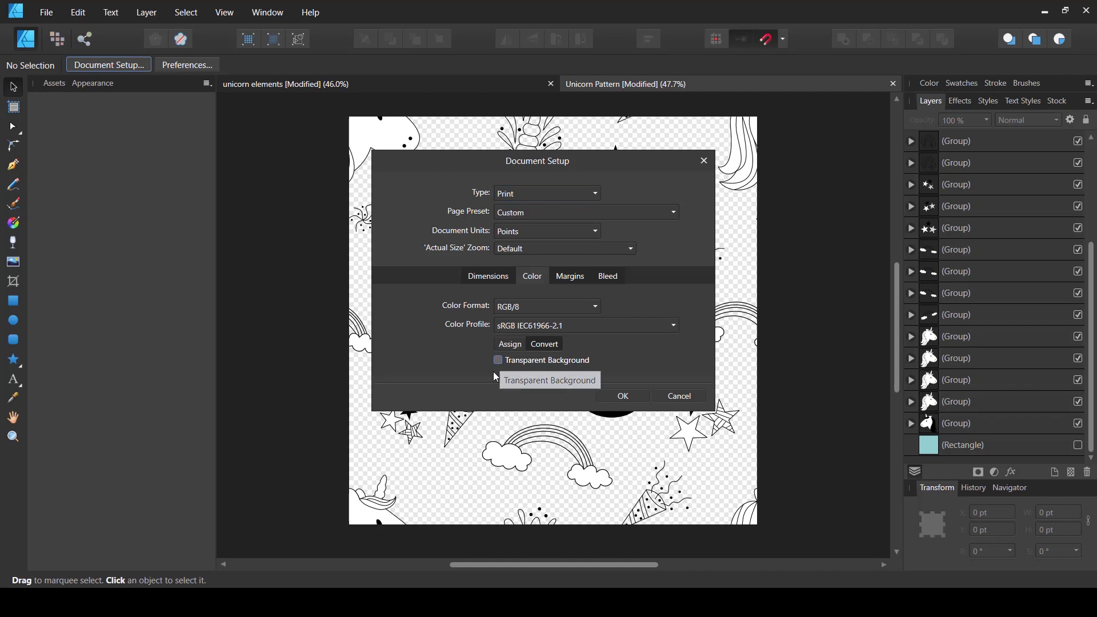
pyautogui.click(625, 397)
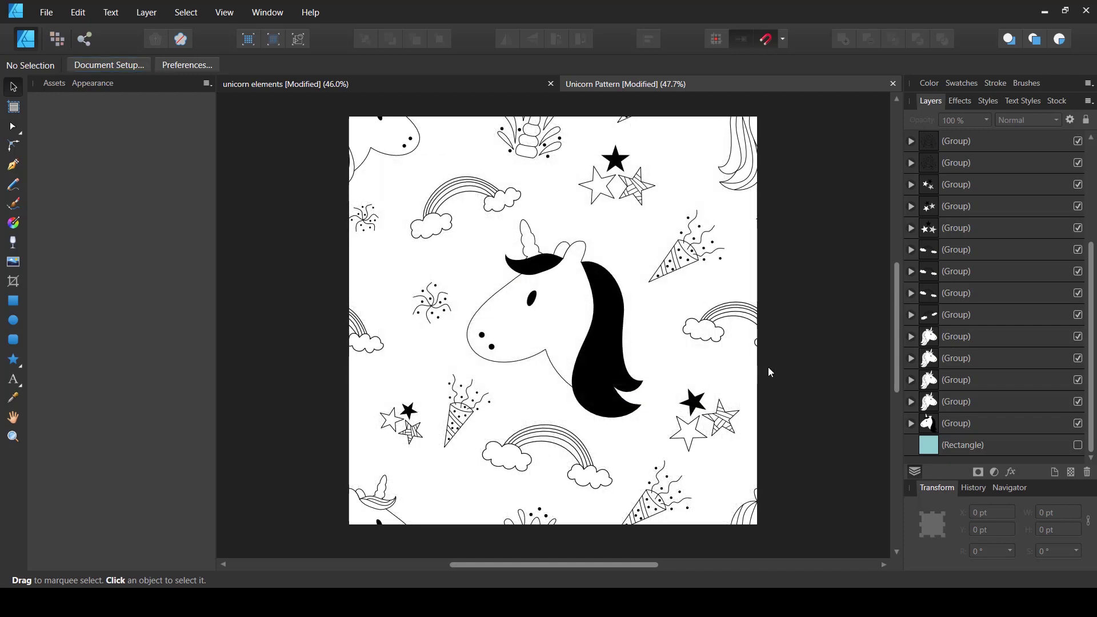
pyautogui.hotkey('ctrl', 's')
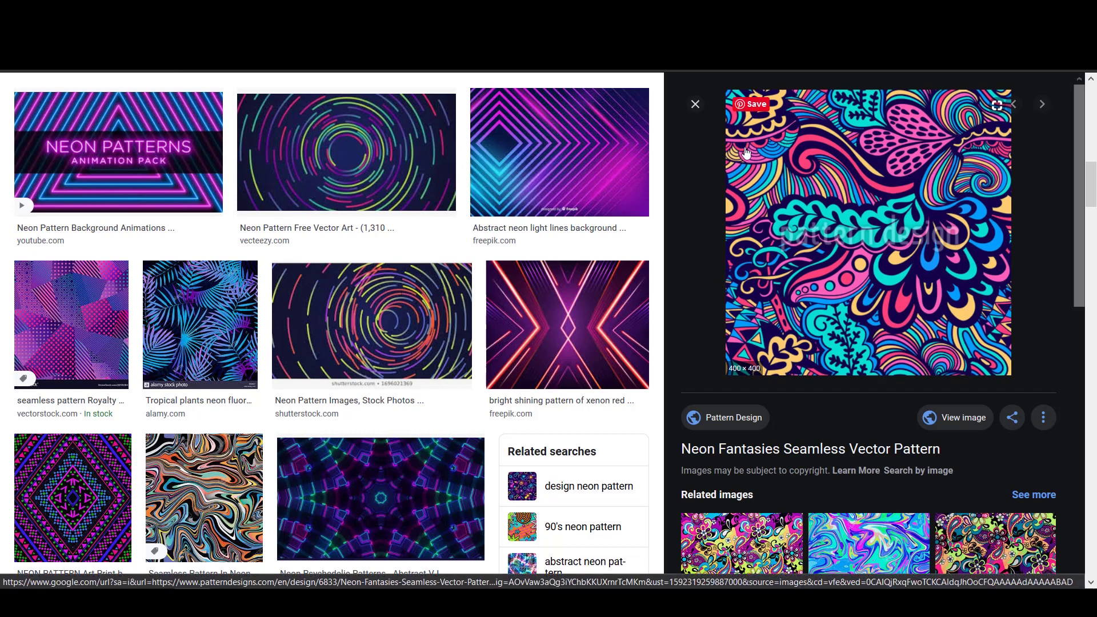
# - Browse the neon pattern results in Google Images for a colourful image to take a palette from
pyautogui.scroll(10, 745, 152)
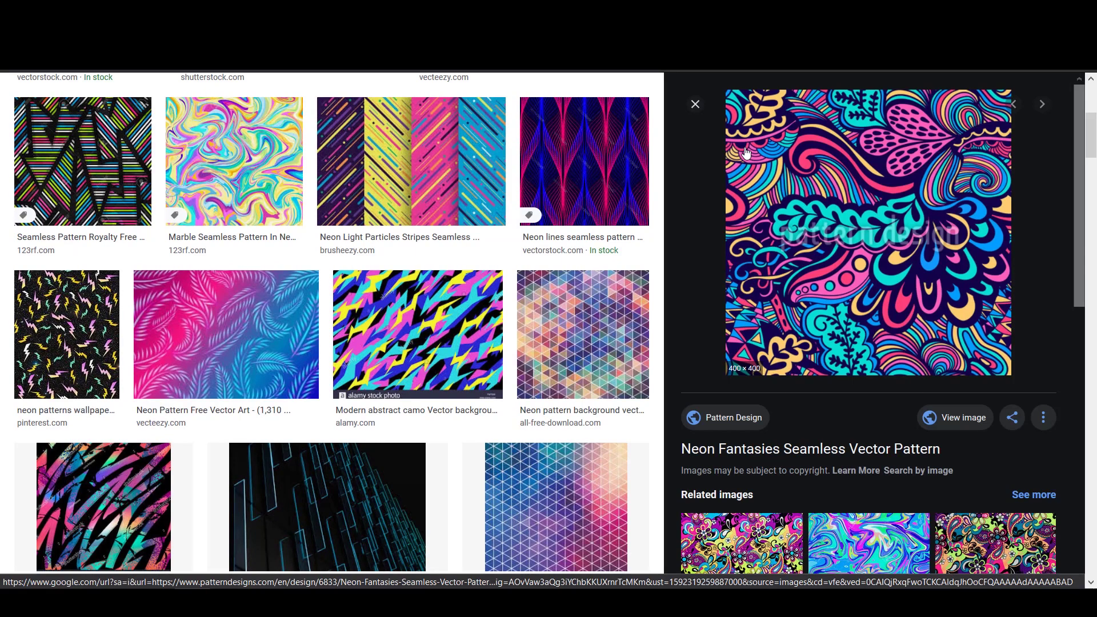
pyautogui.scroll(5, 745, 152)
pyautogui.scroll(-1, 745, 149)
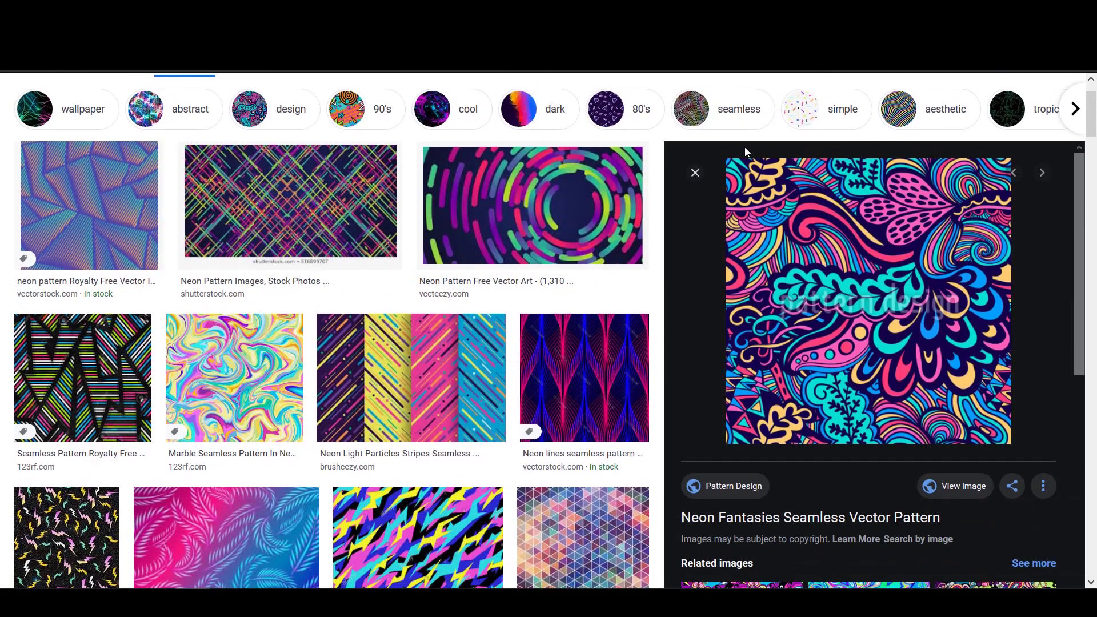
pyautogui.scroll(1, 745, 150)
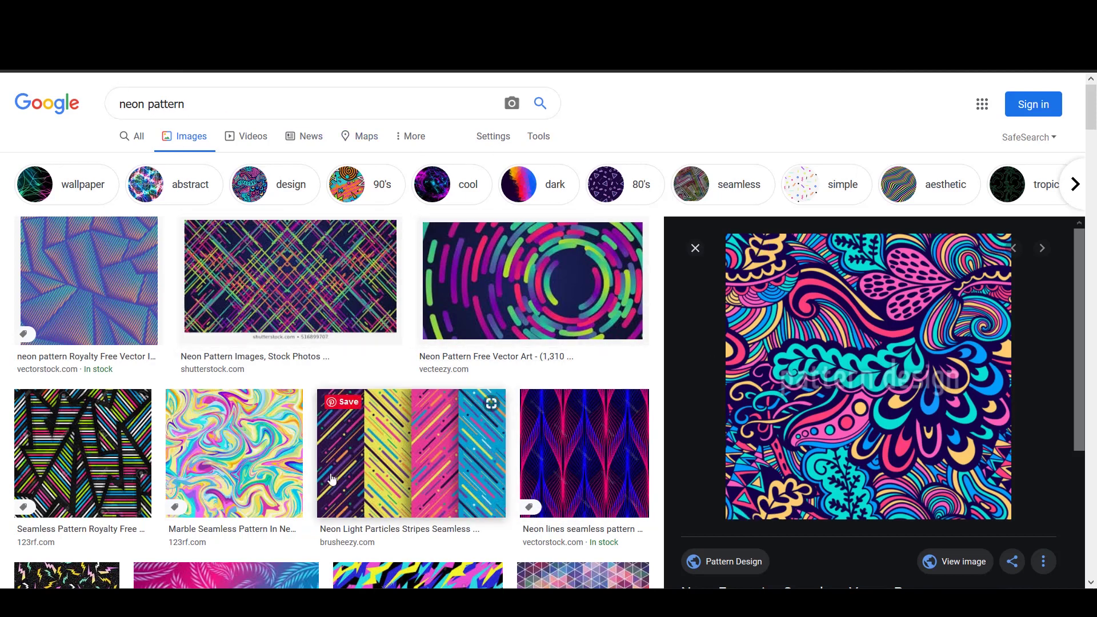
pyautogui.scroll(-6, 331, 478)
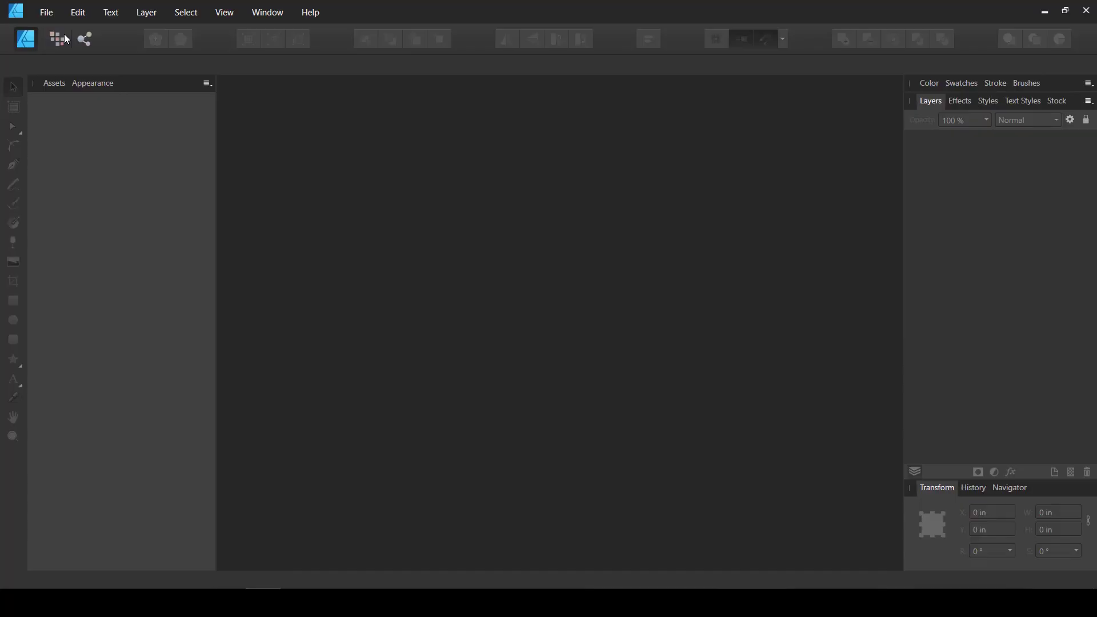
# - Create a blank 1200 × 1200 pt document in Affinity Designer at 300 DPI with the RGB/8 colour format
pyautogui.click(46, 12)
pyautogui.click(52, 43)
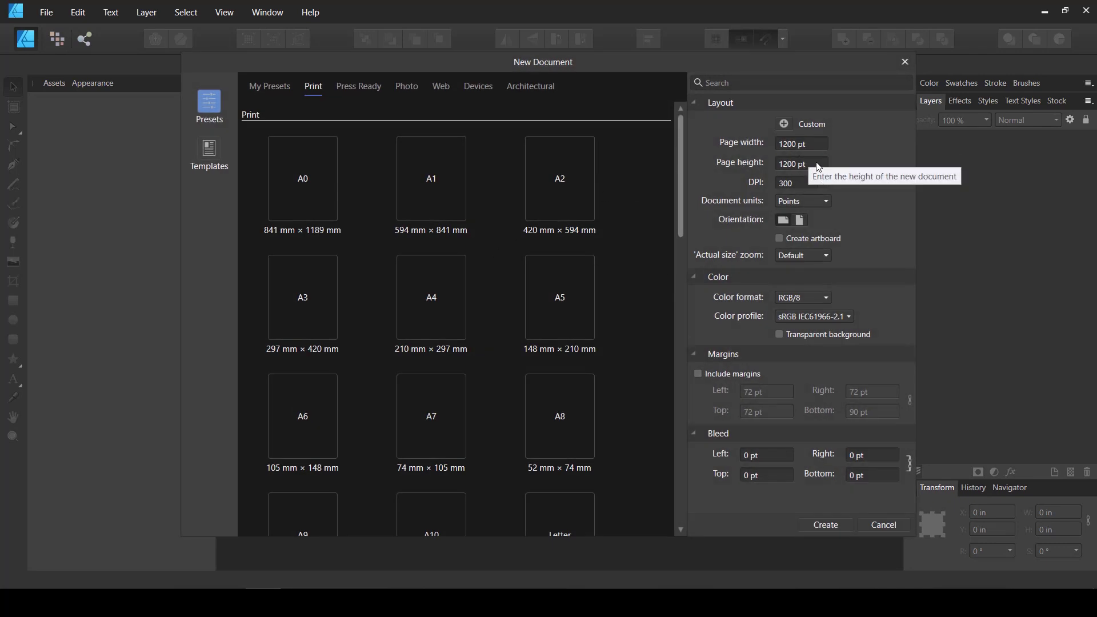
pyautogui.click(825, 524)
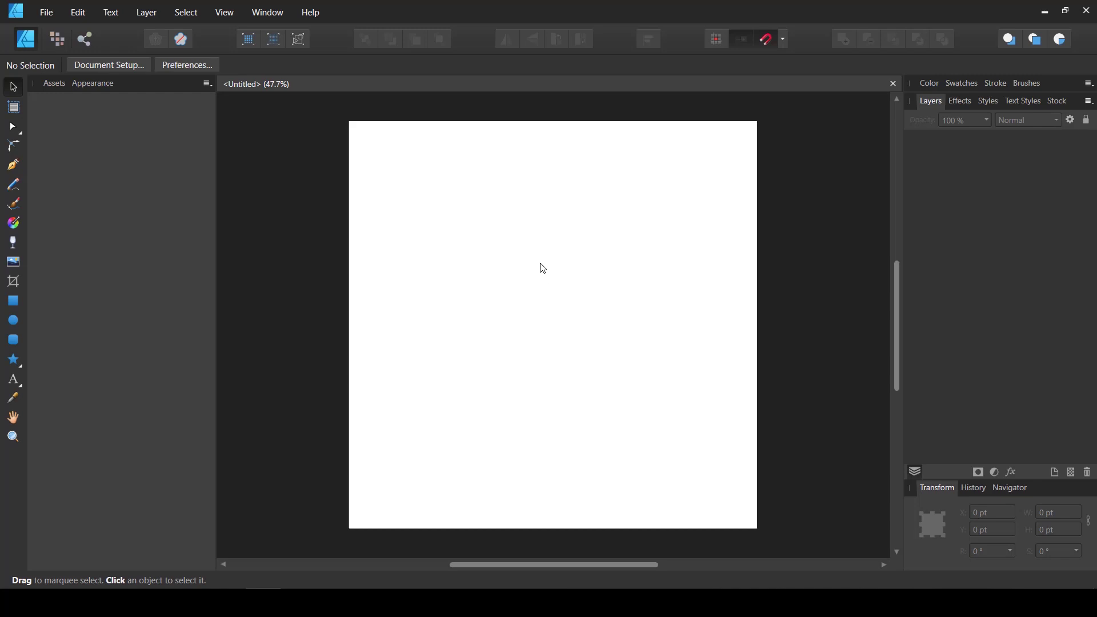
# - Start creating a swatch palette from an image, using the Neon Fantasies pattern picture as the source
pyautogui.click(962, 87)
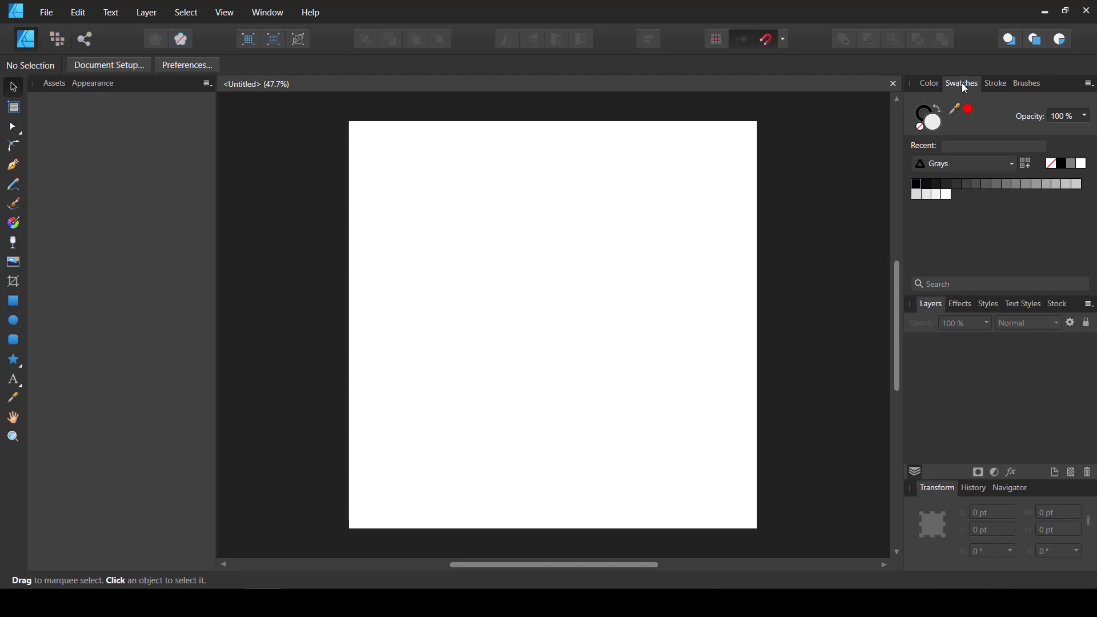
pyautogui.click(1089, 83)
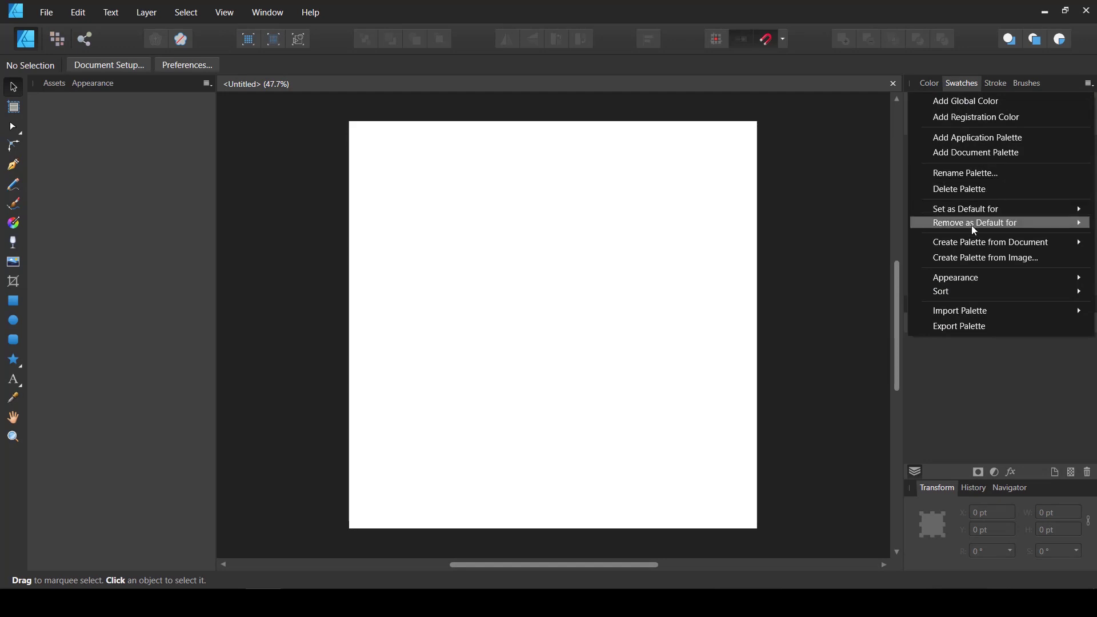
pyautogui.click(1022, 259)
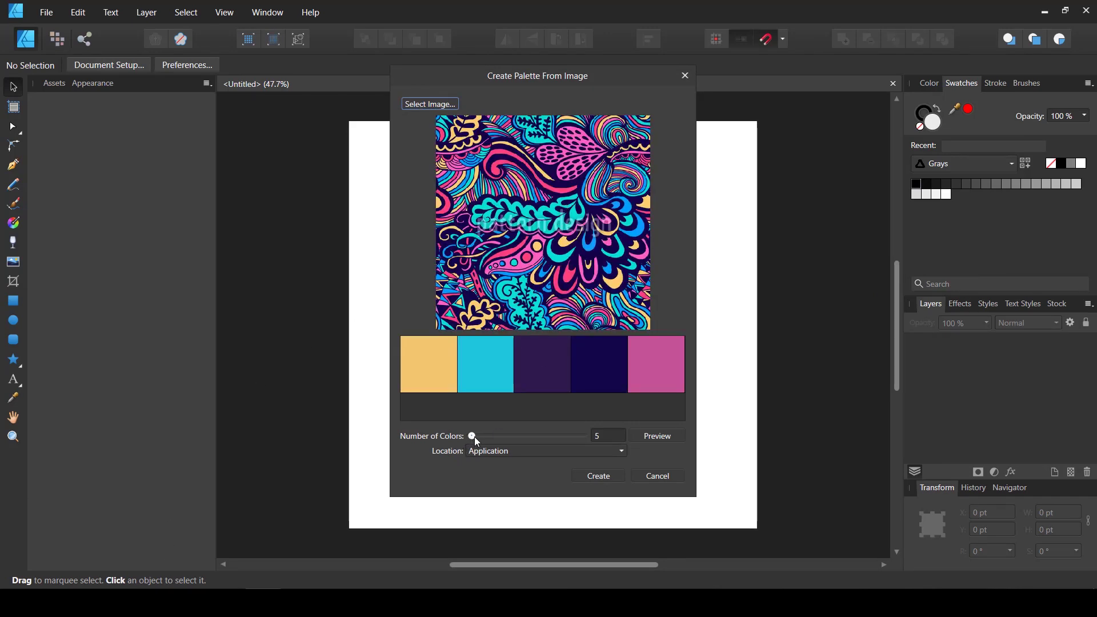
# - Preview the image palette with 51 colours, then with 9 and with 7 colours
pyautogui.moveTo(475, 436); pyautogui.dragTo(492, 436)
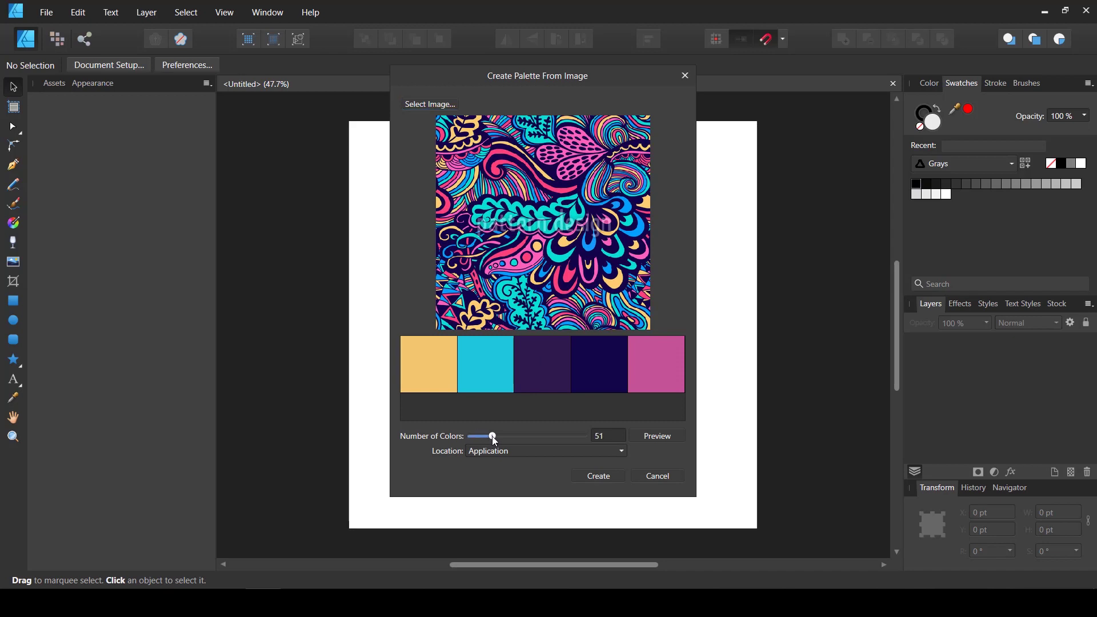
pyautogui.click(658, 441)
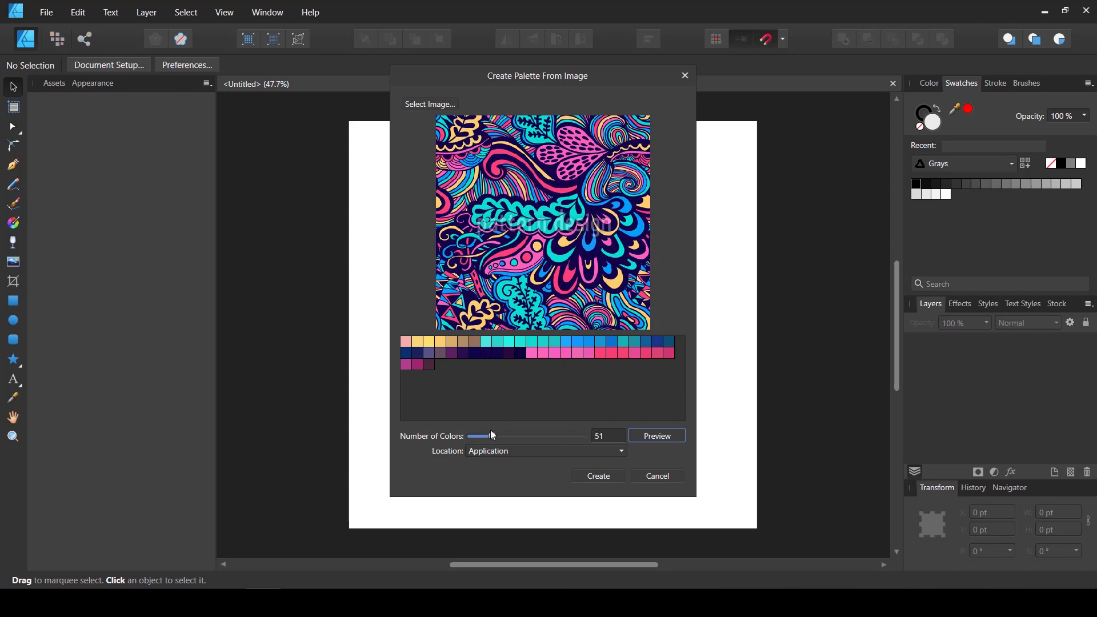
pyautogui.moveTo(490, 430); pyautogui.dragTo(473, 437)
pyautogui.click(668, 436)
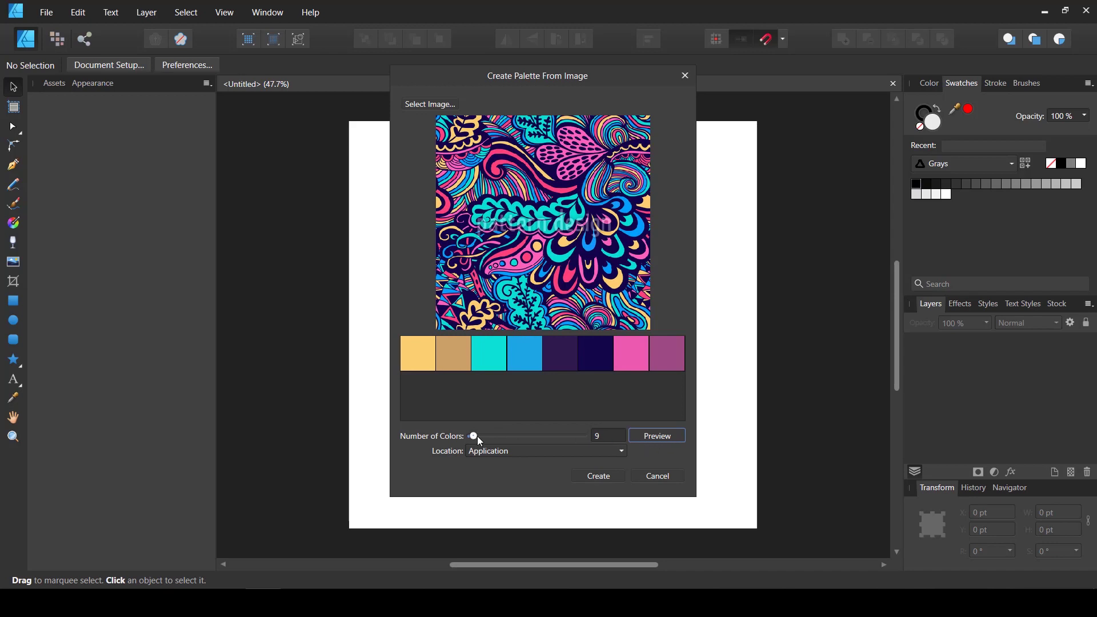
pyautogui.click(609, 436)
pyautogui.write('7')
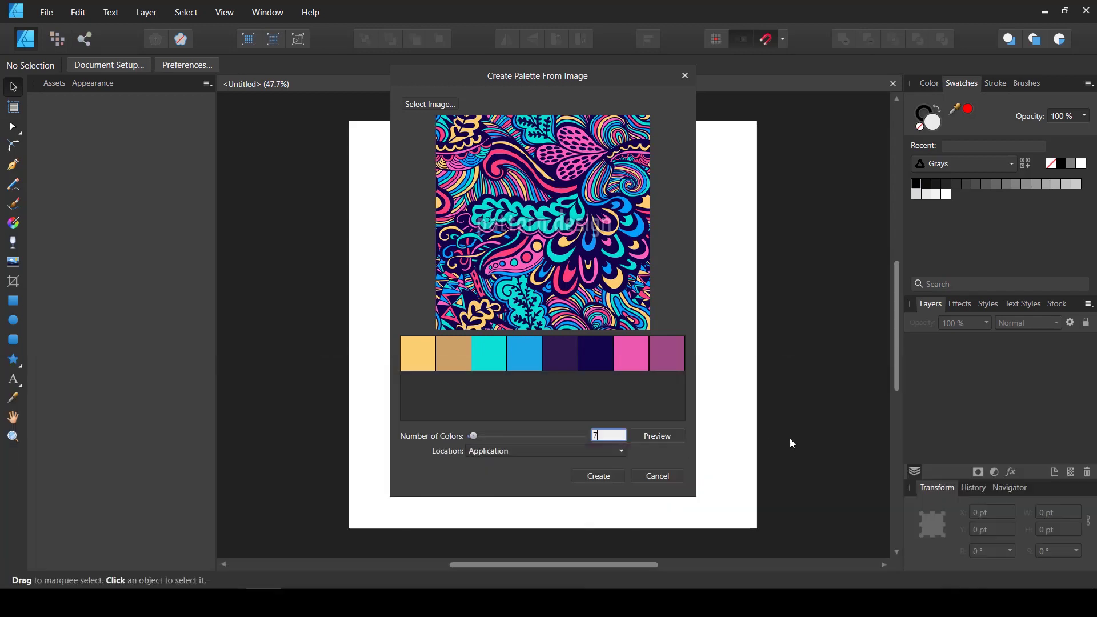
pyautogui.click(667, 435)
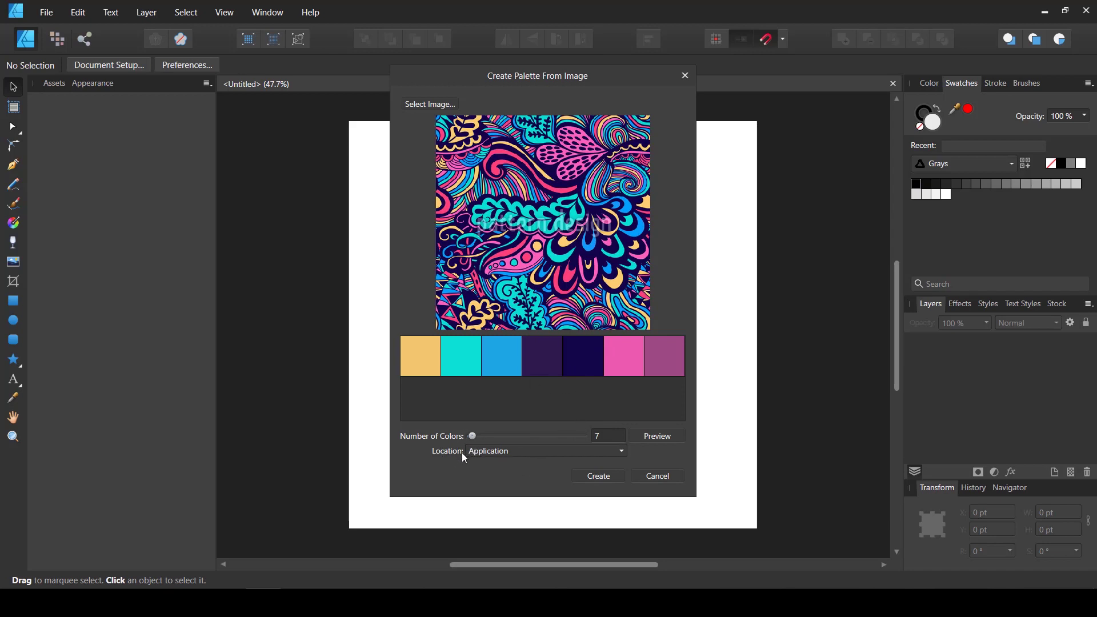
# - Set the palette's location to Document and create the 5-colour palette from the image
pyautogui.click(502, 452)
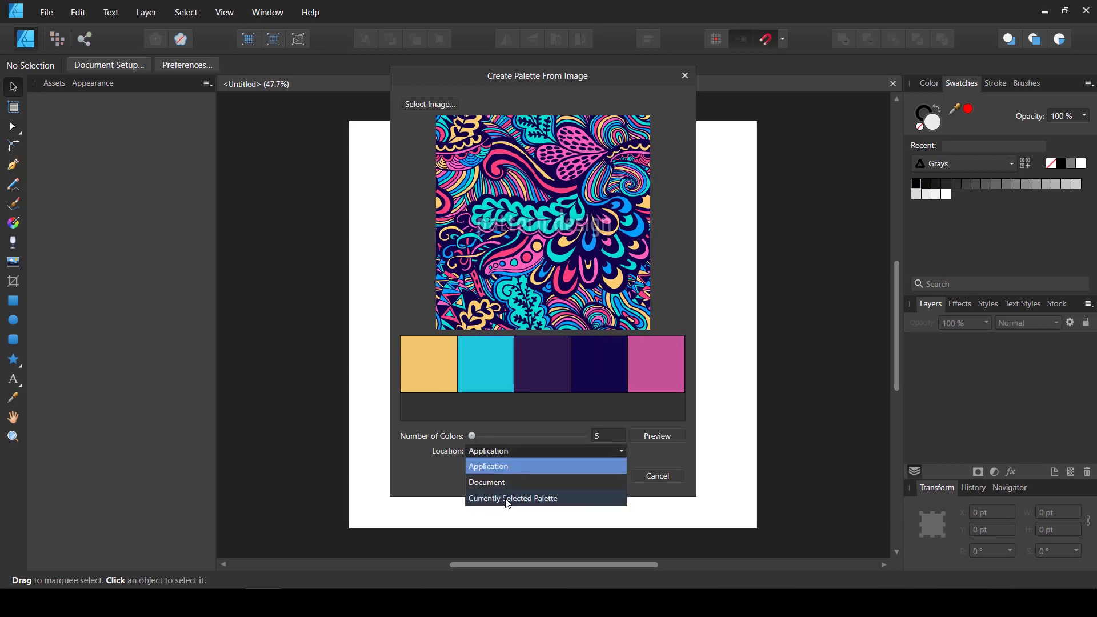
pyautogui.click(445, 480)
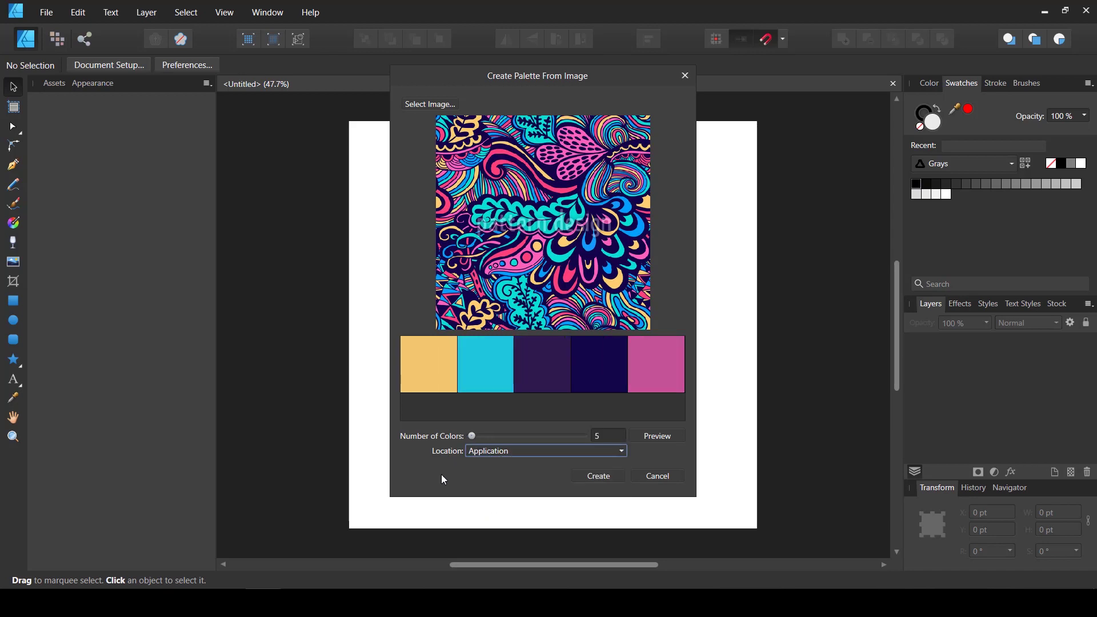
pyautogui.click(615, 451)
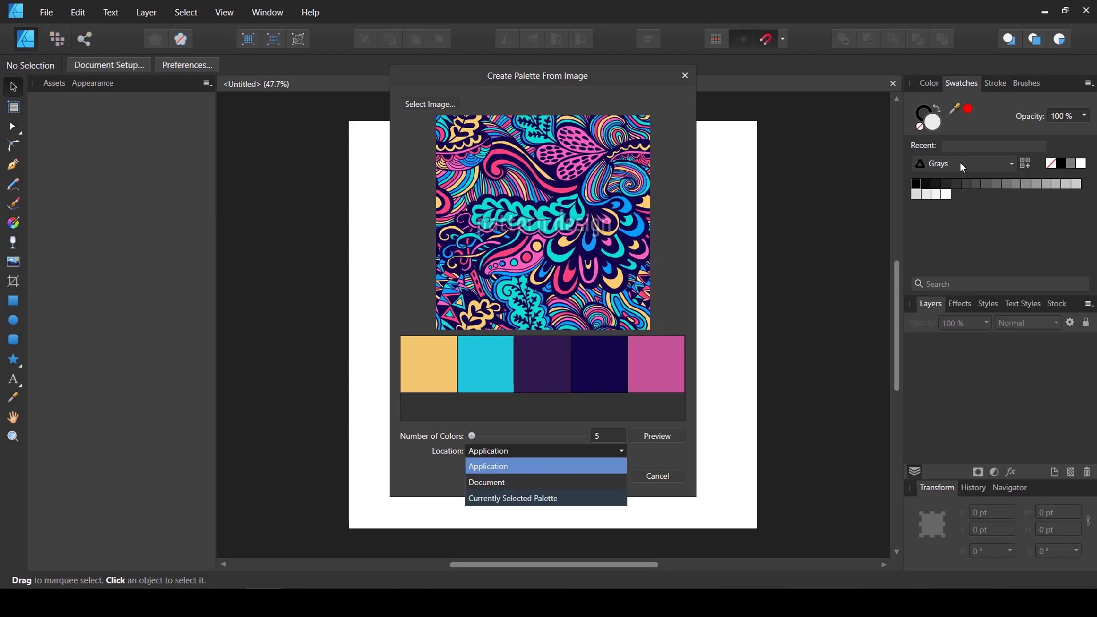
pyautogui.click(492, 485)
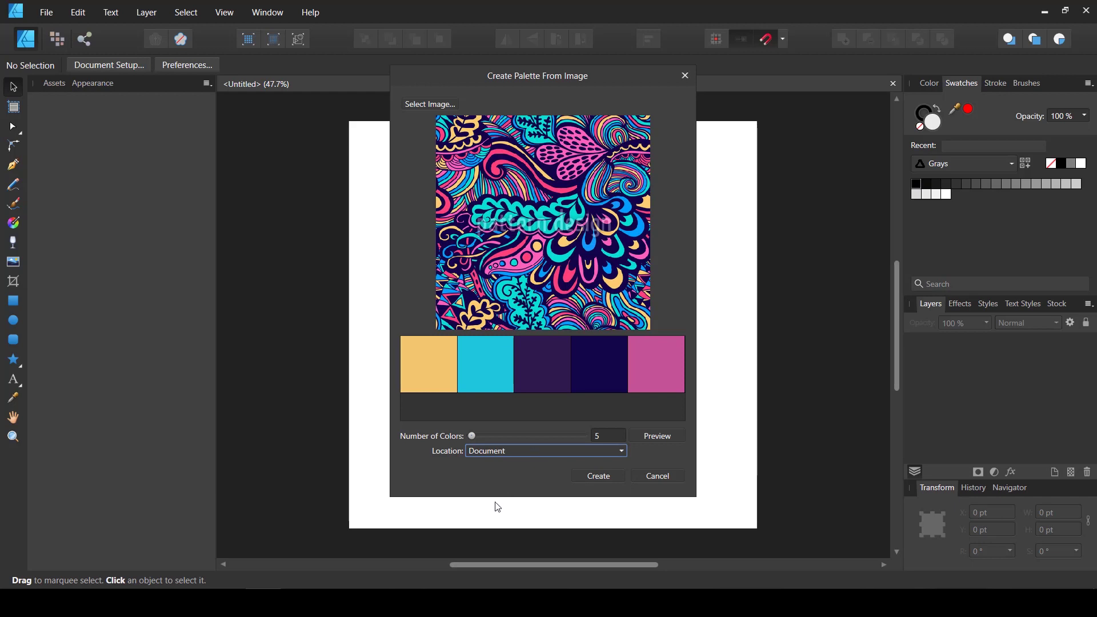
pyautogui.click(596, 476)
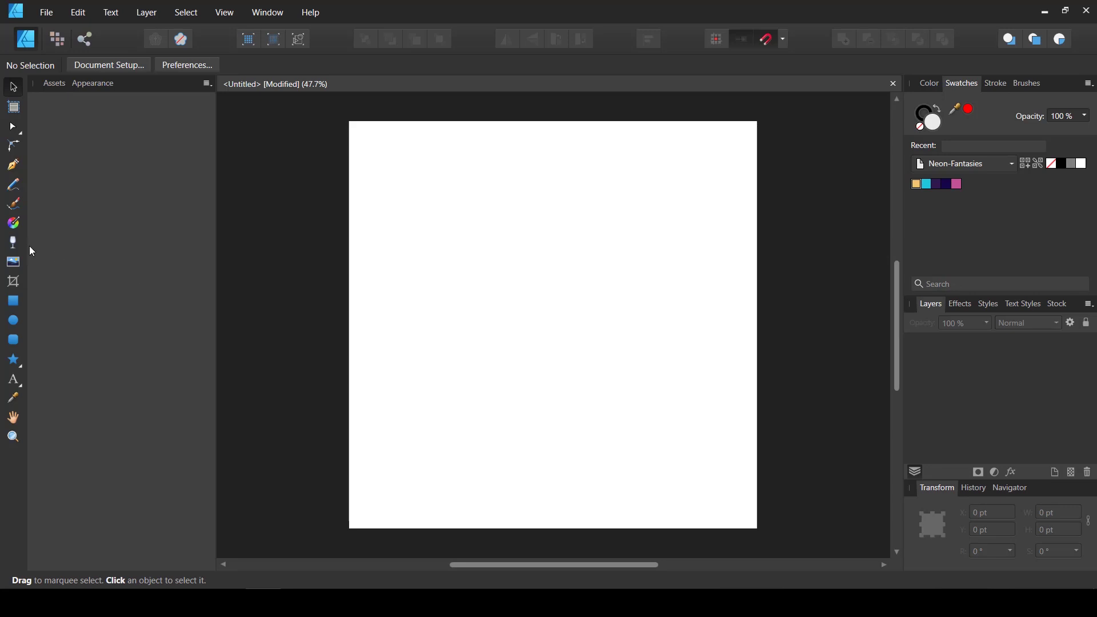
# - Draw a rectangle in the upper part of the page and set its width and height to 600 pt
pyautogui.click(19, 303)
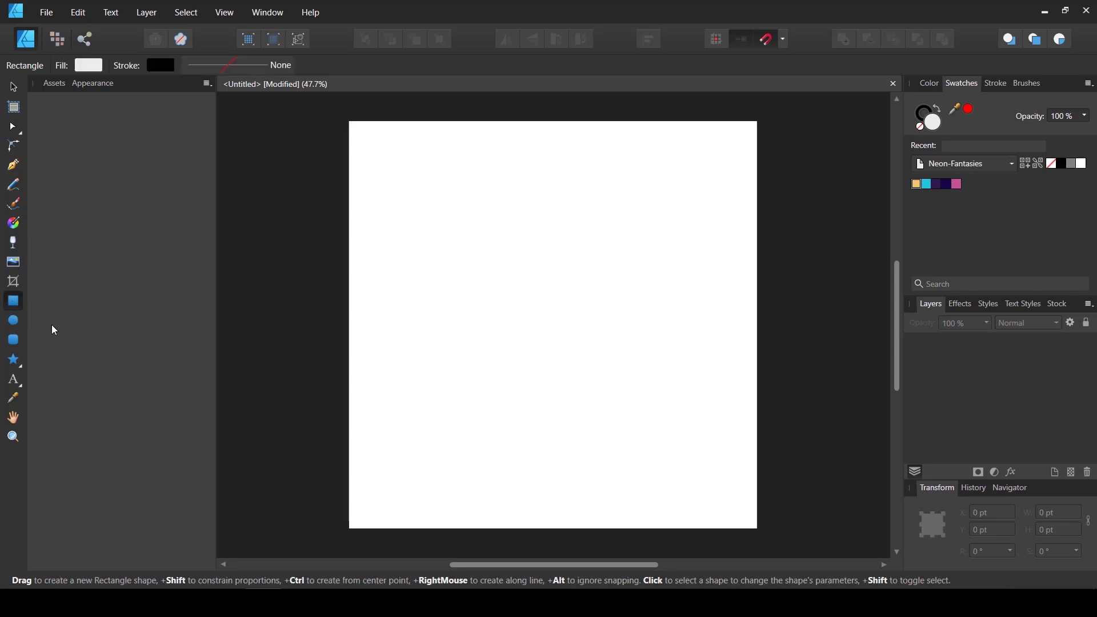
pyautogui.moveTo(454, 149); pyautogui.dragTo(641, 333)
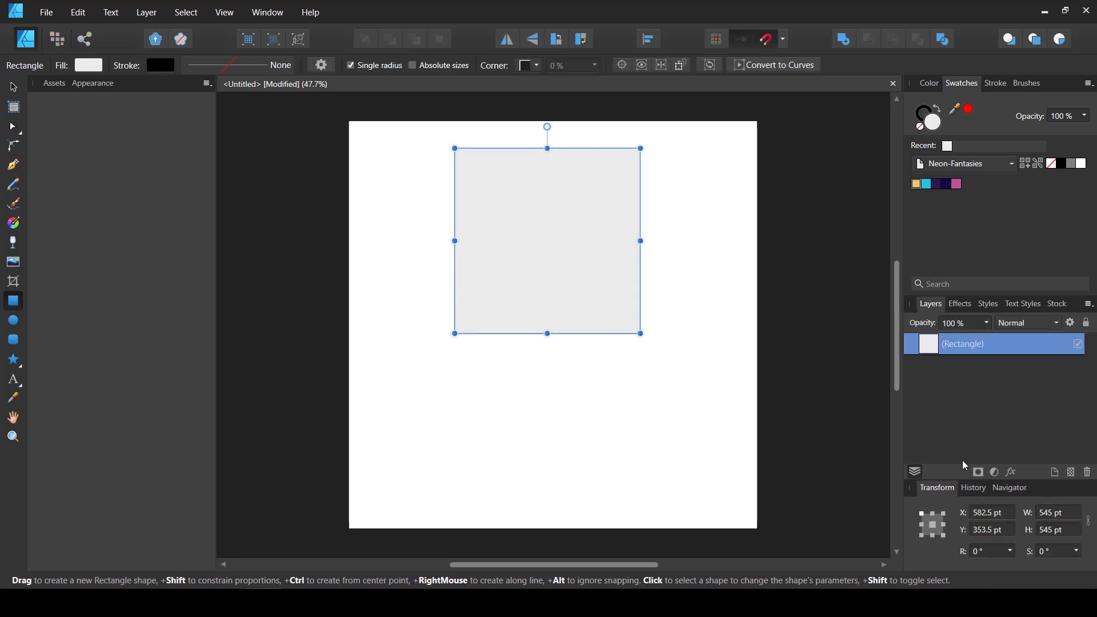
pyautogui.click(1068, 520)
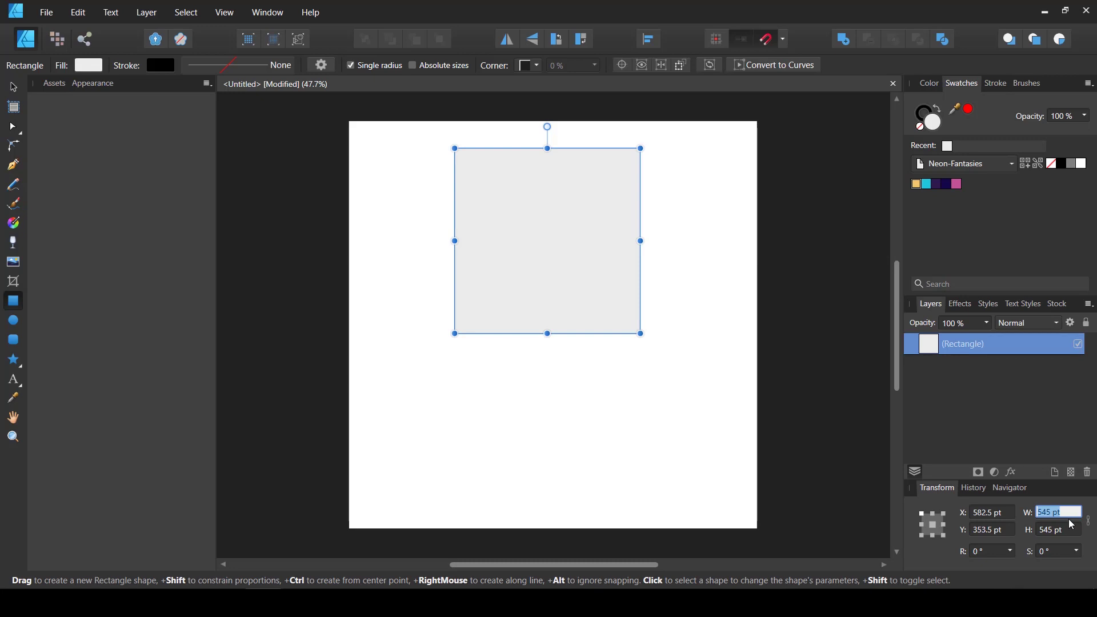
pyautogui.write('600')
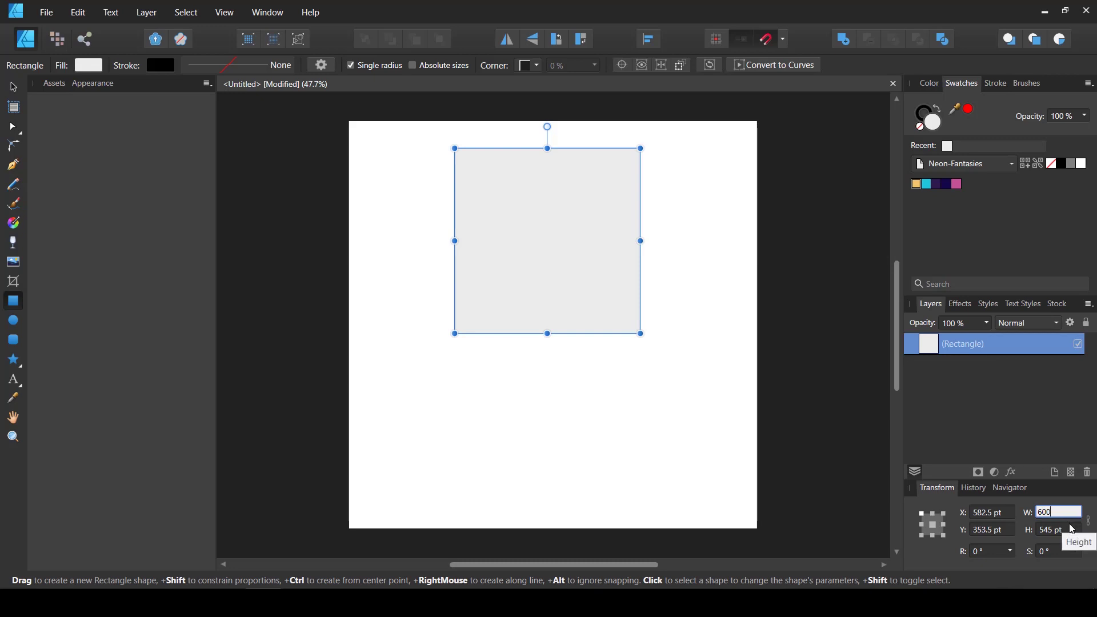
pyautogui.click(1078, 533)
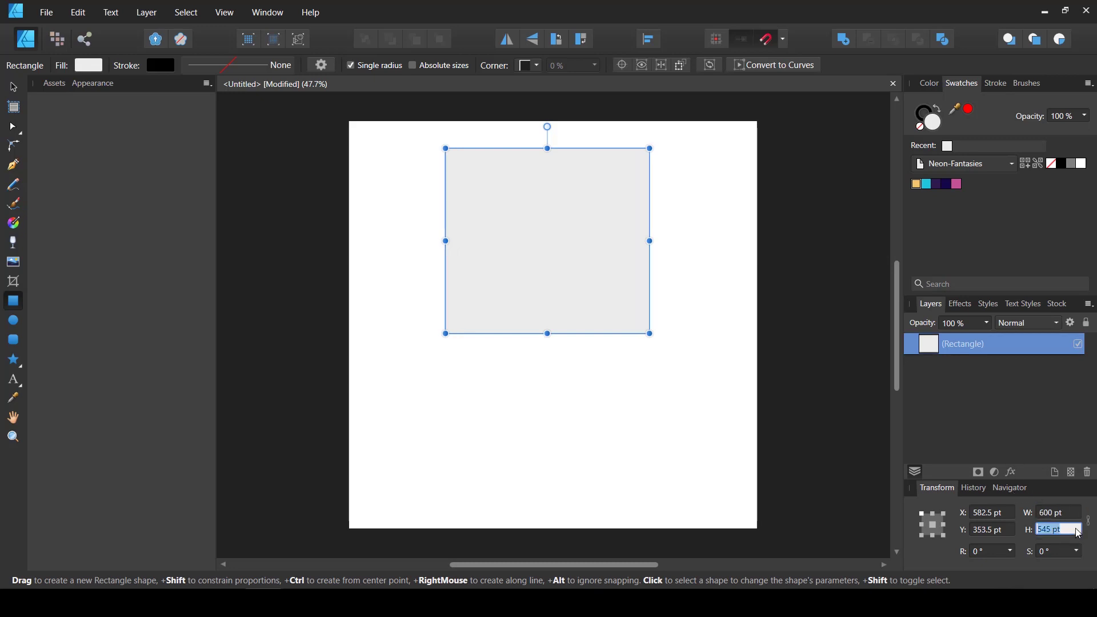
pyautogui.write('600')
pyautogui.click(1047, 516)
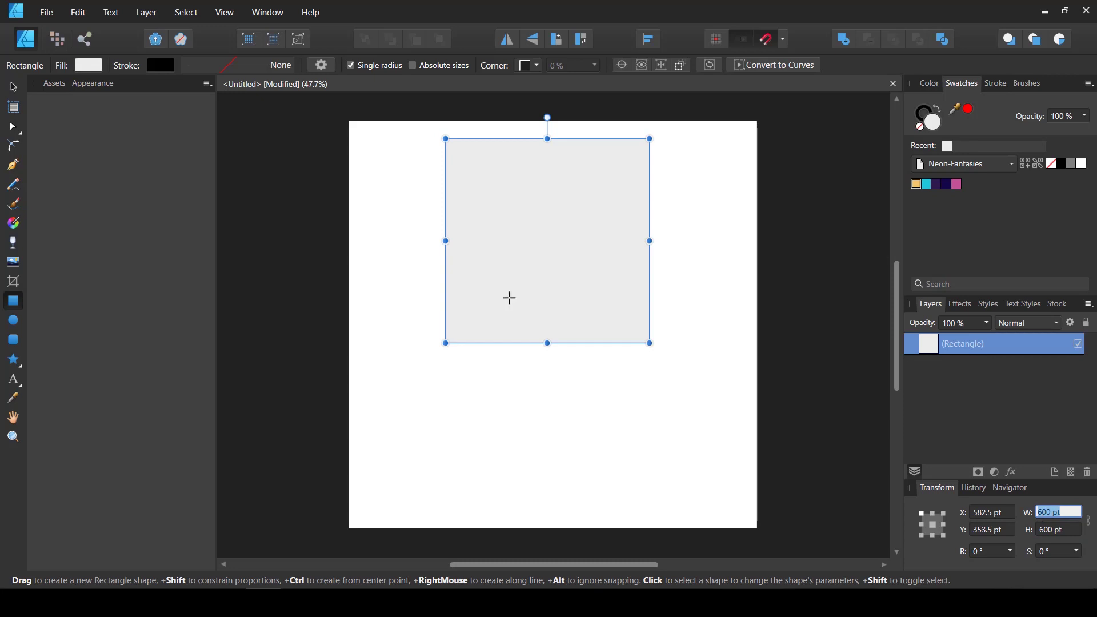
# - Move the square into the page's upper-left corner, setting its centre to X 300 pt and Y 300 pt
pyautogui.click(13, 88)
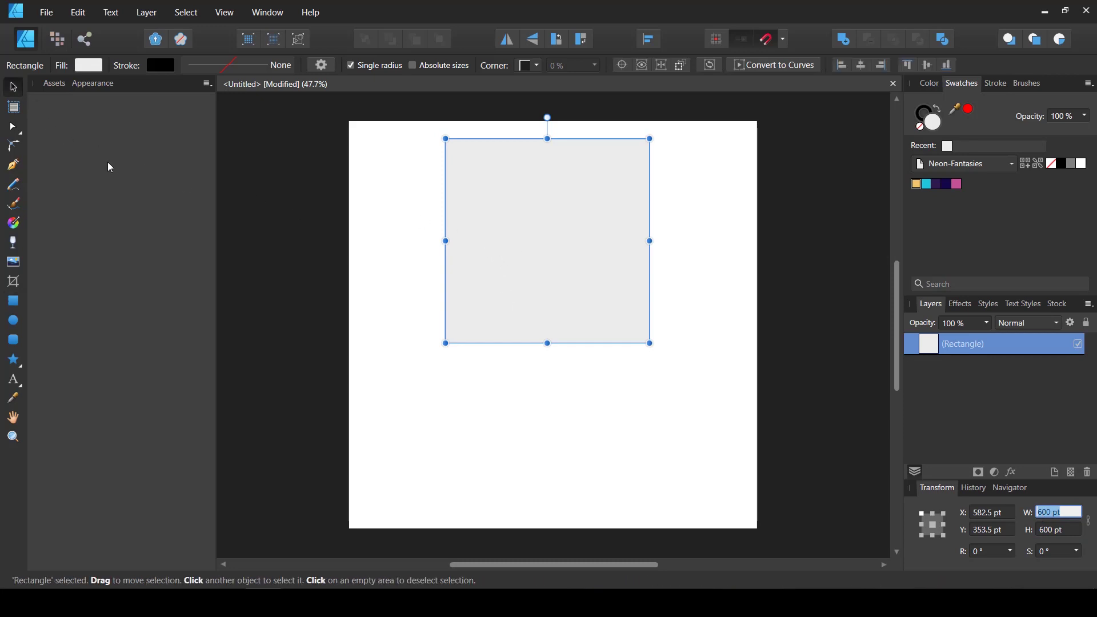
pyautogui.moveTo(579, 219); pyautogui.dragTo(481, 214)
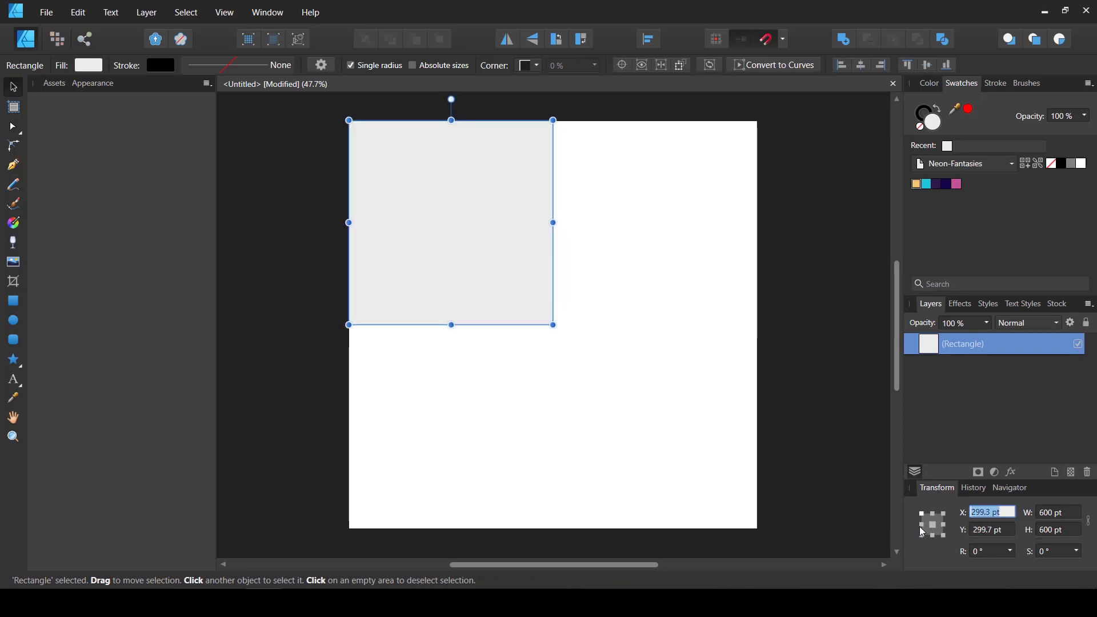
pyautogui.click(974, 519)
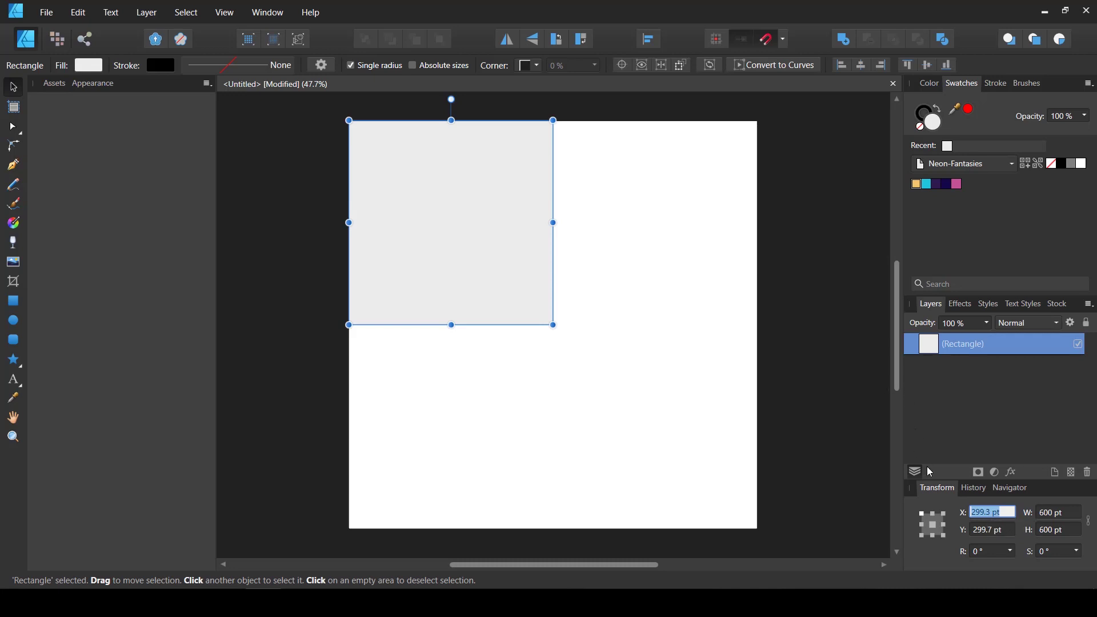
pyautogui.write('300')
pyautogui.press('Tab')
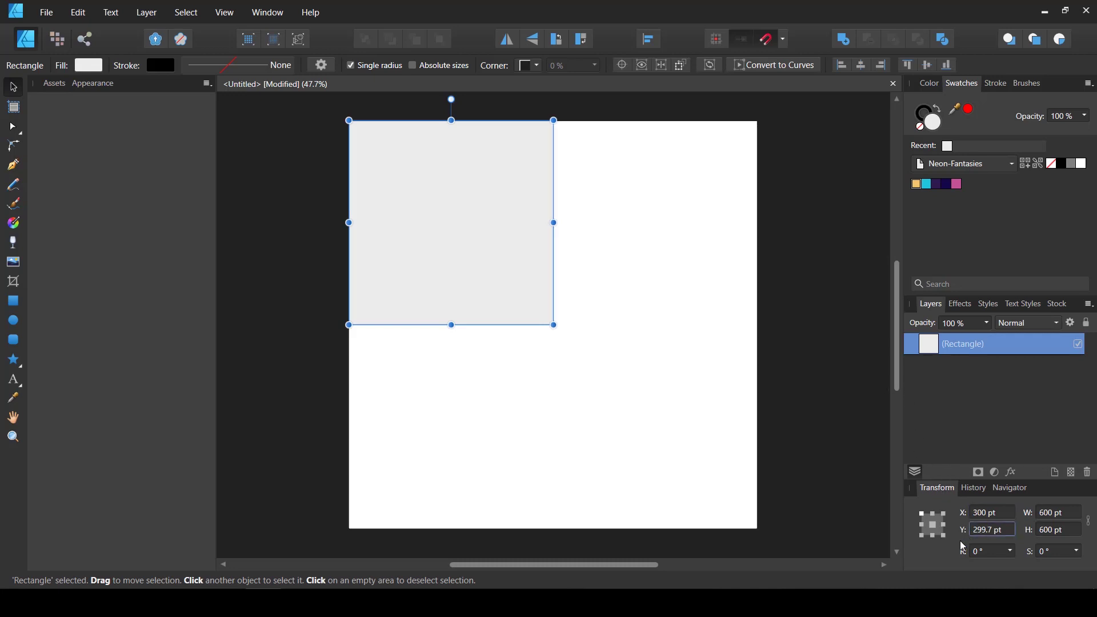
pyautogui.write('300')
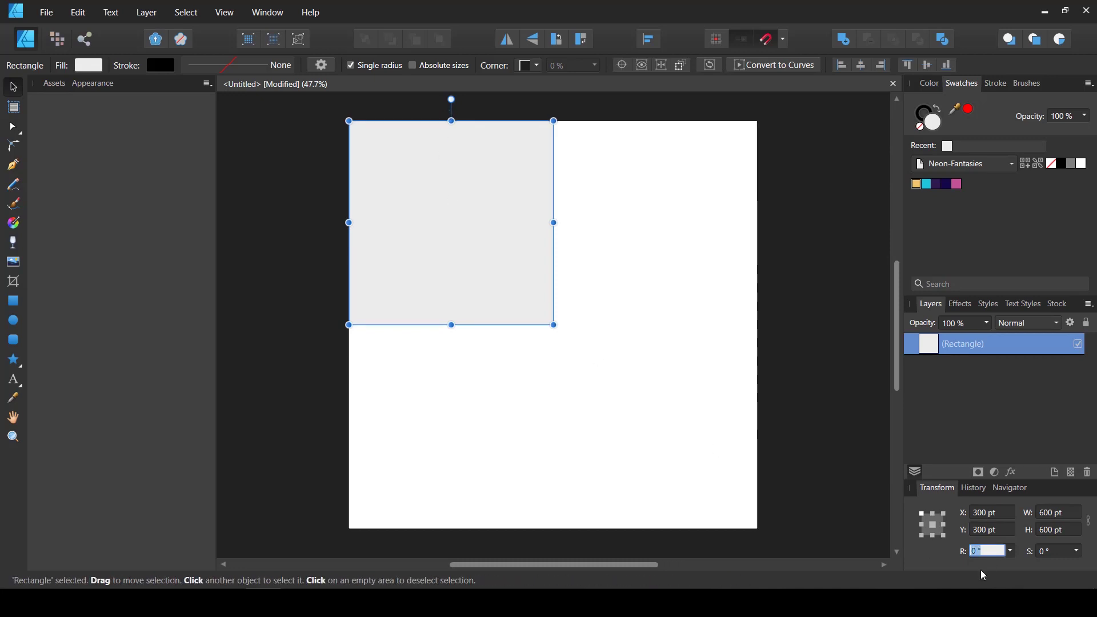
pyautogui.press('Tab')
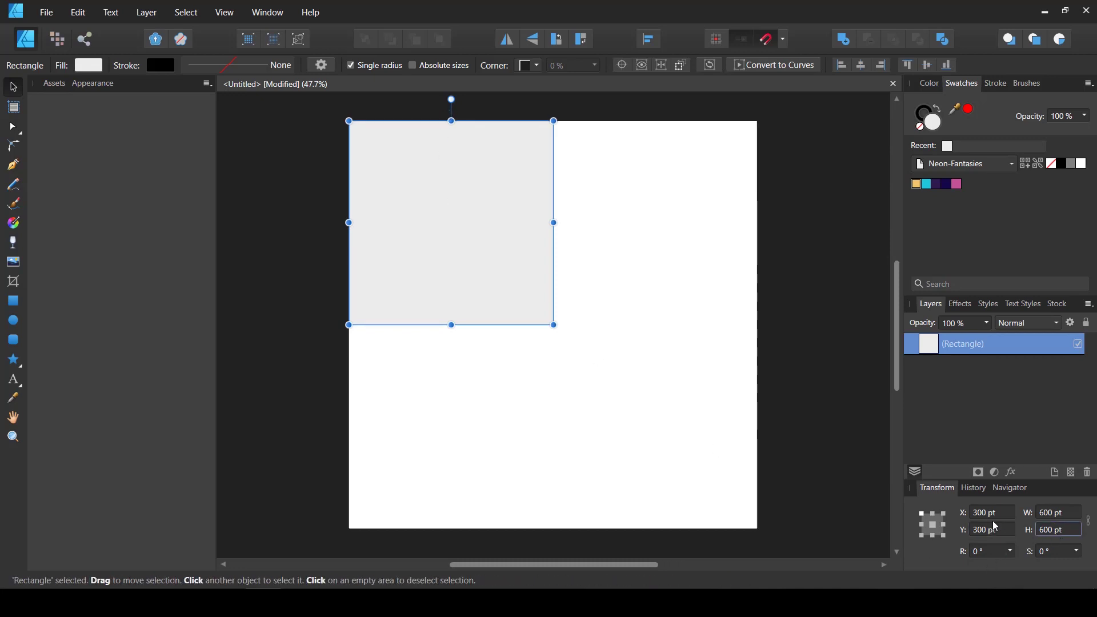
pyautogui.click(506, 282)
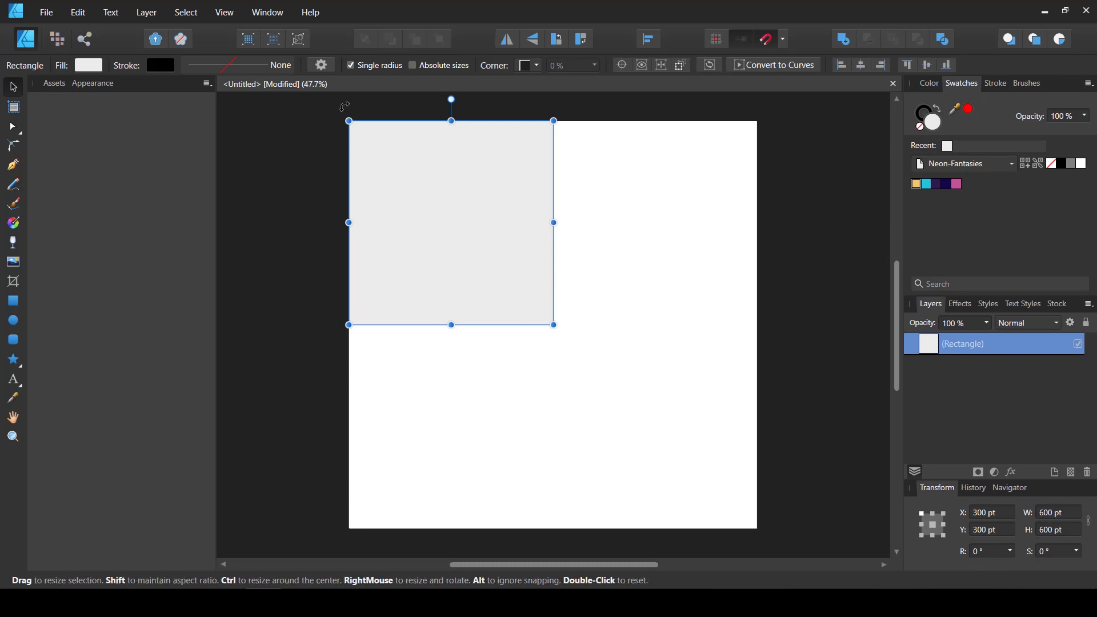
# - Remove the fill and the stroke from the 600 pt square
pyautogui.click(89, 68)
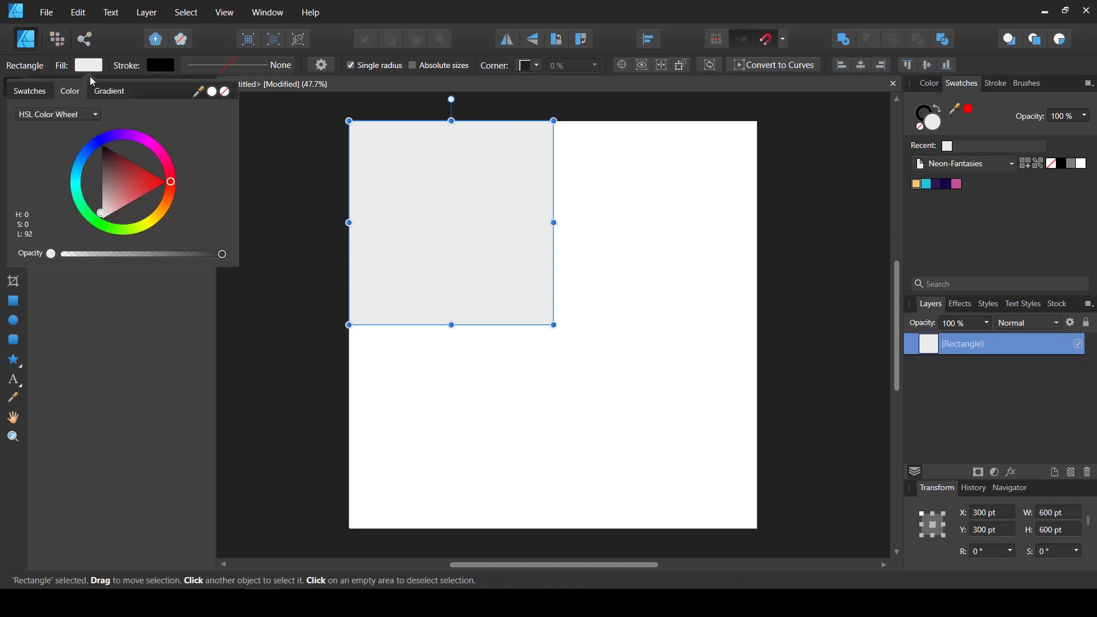
pyautogui.click(225, 92)
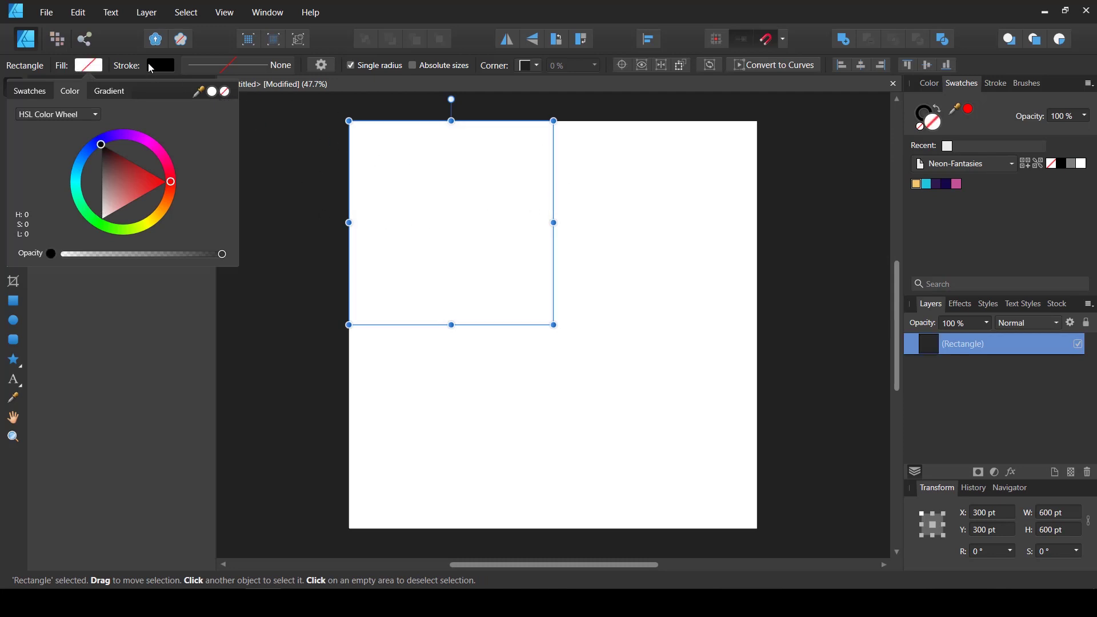
pyautogui.click(154, 65)
pyautogui.click(155, 66)
pyautogui.click(262, 92)
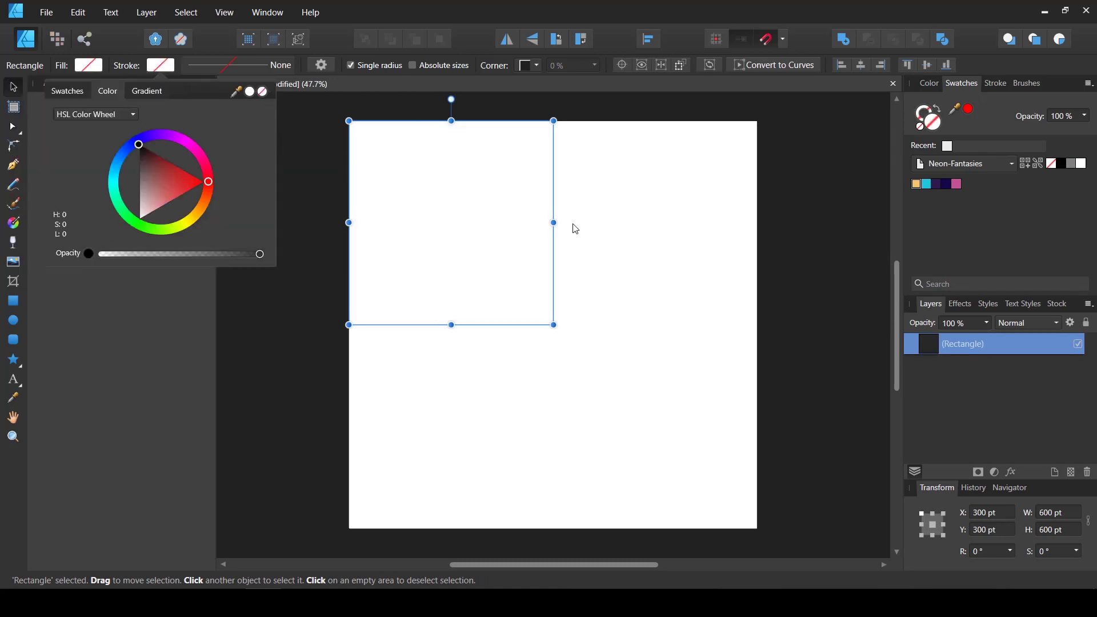
pyautogui.doubleClick(1008, 348)
pyautogui.click(996, 376)
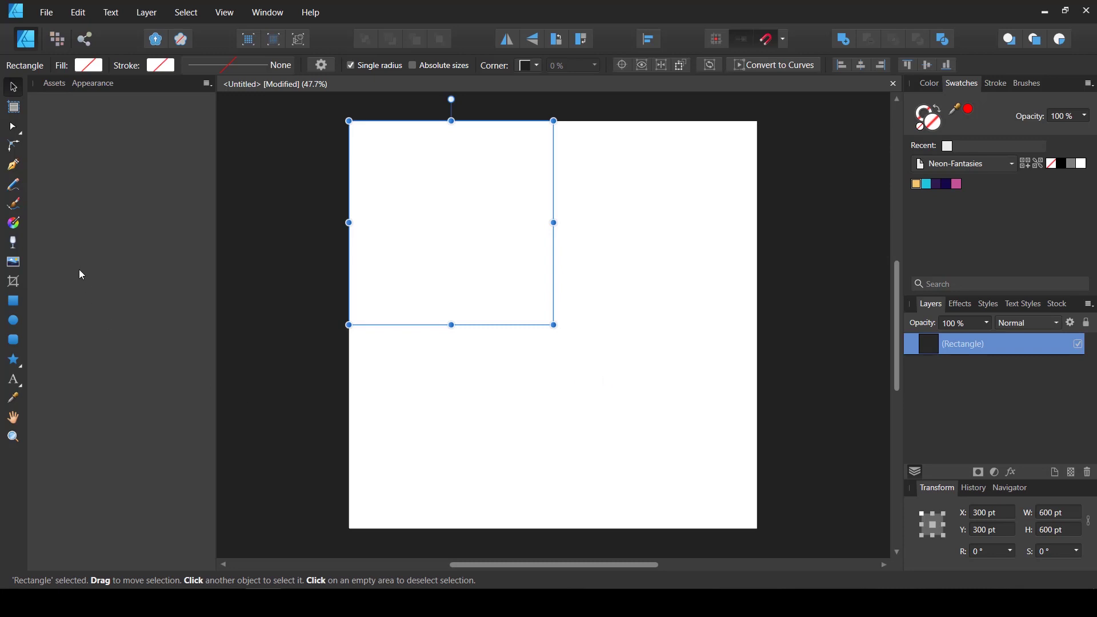
# - Draw a closed, comma-shaped curve with the Pen tool, with its pointed tip extending past the square's right edge
pyautogui.click(15, 166)
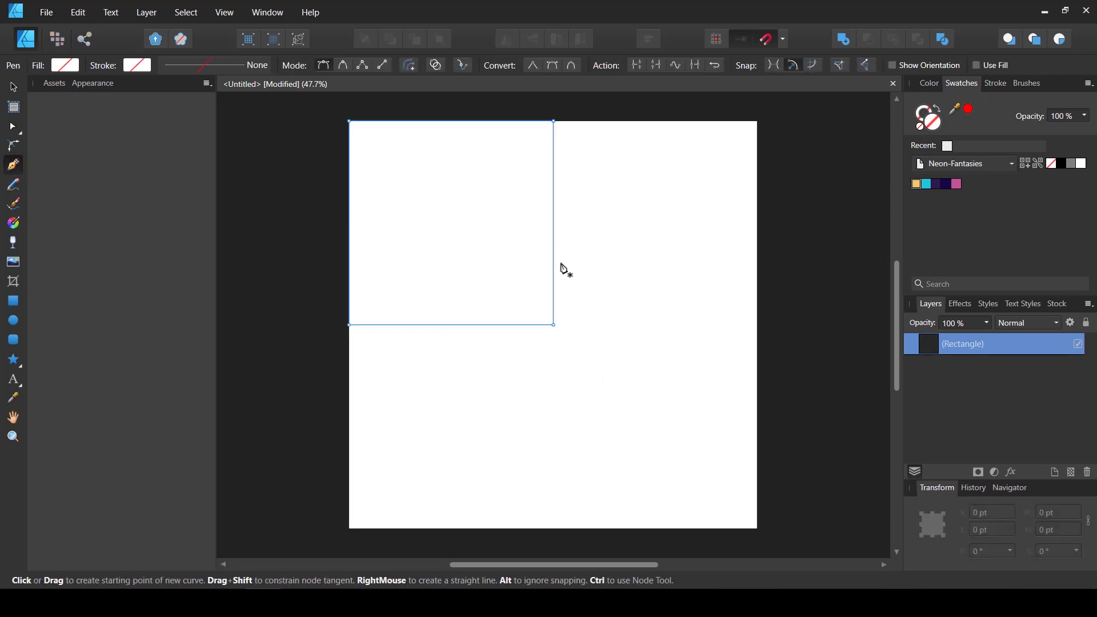
pyautogui.moveTo(573, 273); pyautogui.dragTo(543, 298)
pyautogui.moveTo(495, 261); pyautogui.dragTo(495, 221)
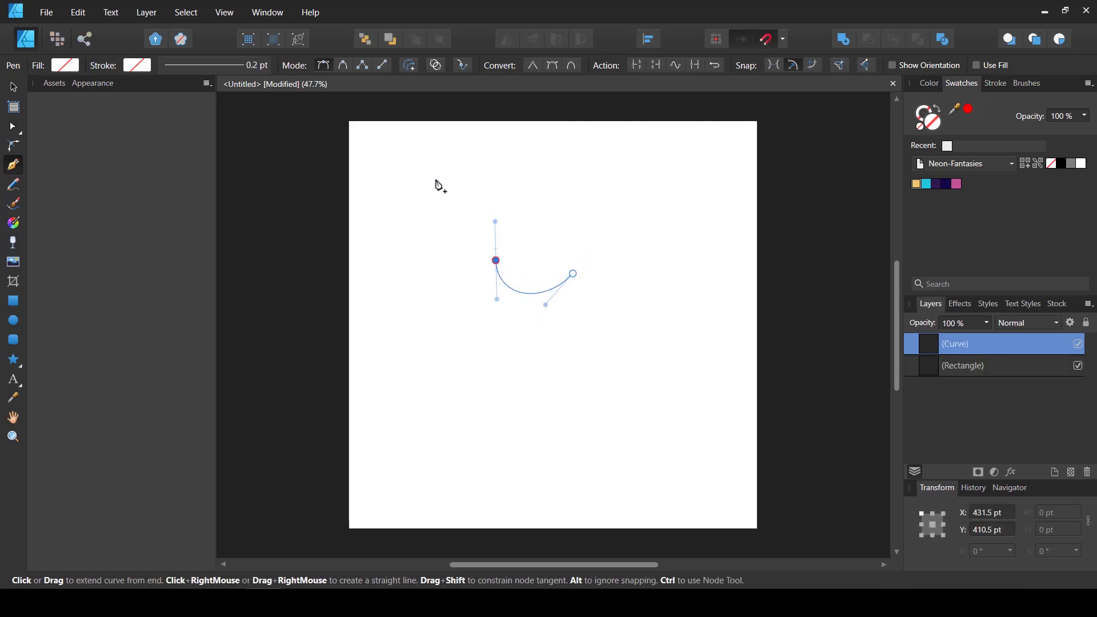
pyautogui.moveTo(431, 183); pyautogui.dragTo(388, 201)
pyautogui.moveTo(425, 278); pyautogui.dragTo(406, 276)
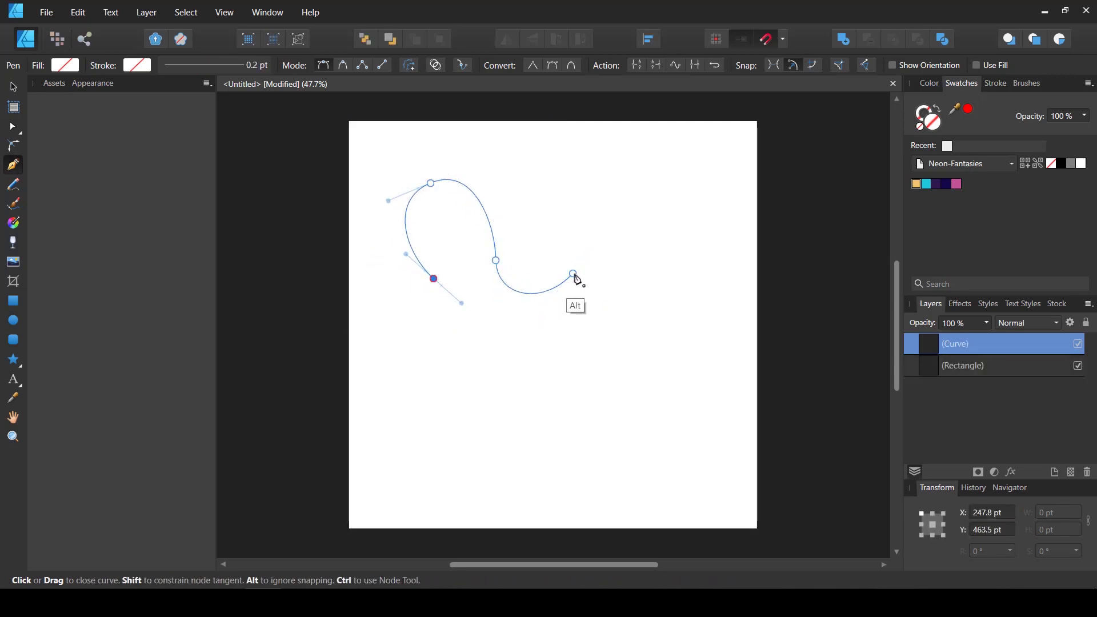
pyautogui.moveTo(573, 275); pyautogui.dragTo(612, 211)
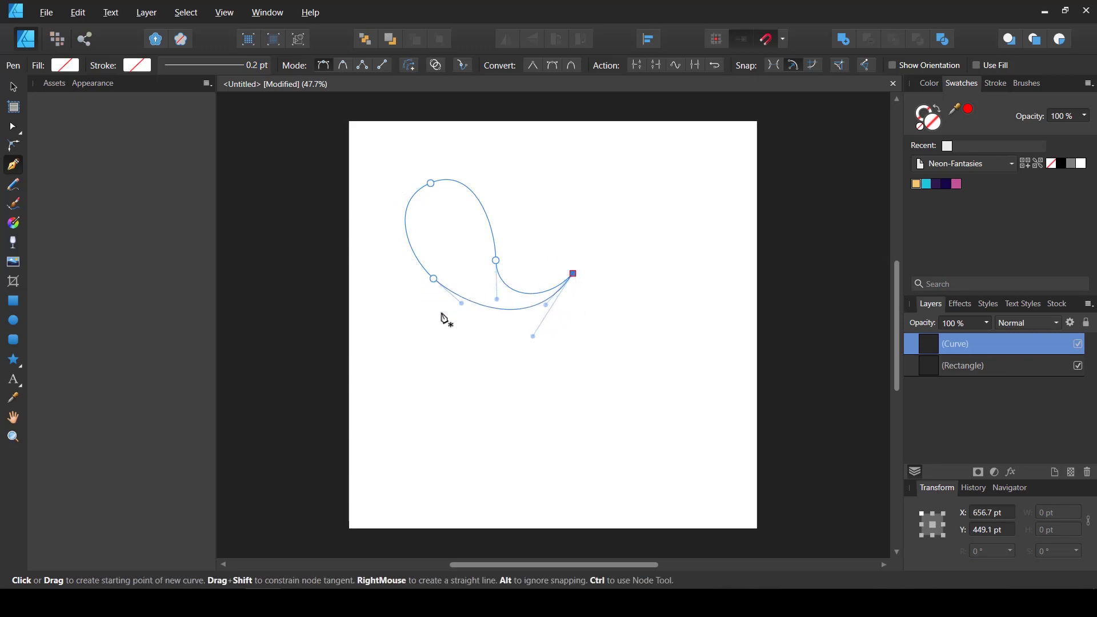
# - Refine the comma shape's outline by adjusting the lower-left, top and inner node handles and shifting the inner node slightly left
pyautogui.press('a')
pyautogui.click(434, 279)
pyautogui.moveTo(461, 304); pyautogui.dragTo(458, 311)
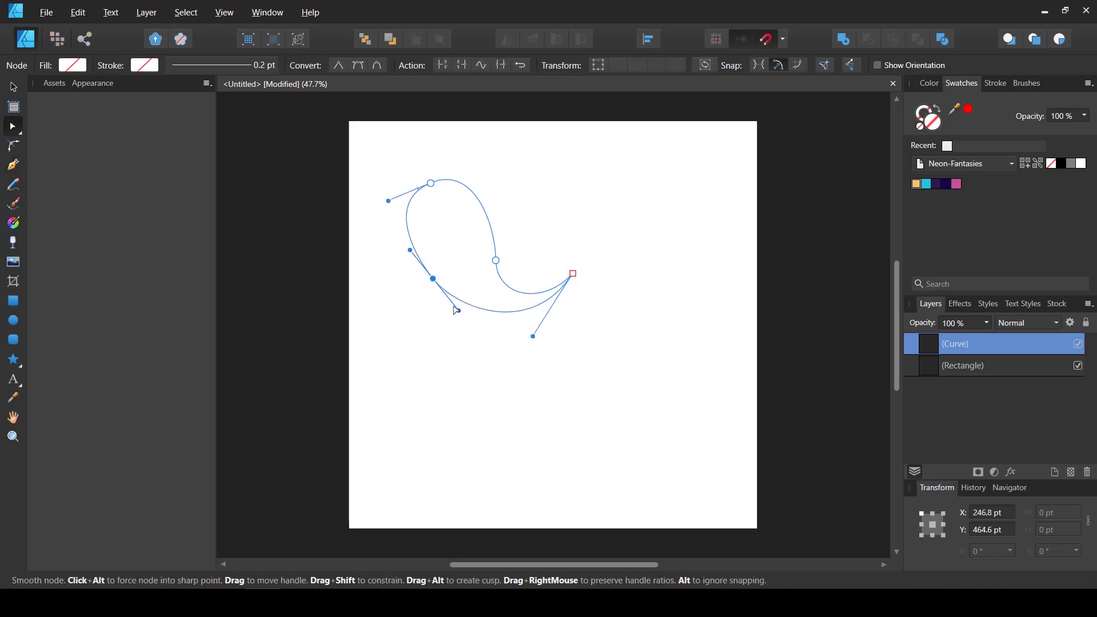
pyautogui.moveTo(389, 201); pyautogui.dragTo(400, 192)
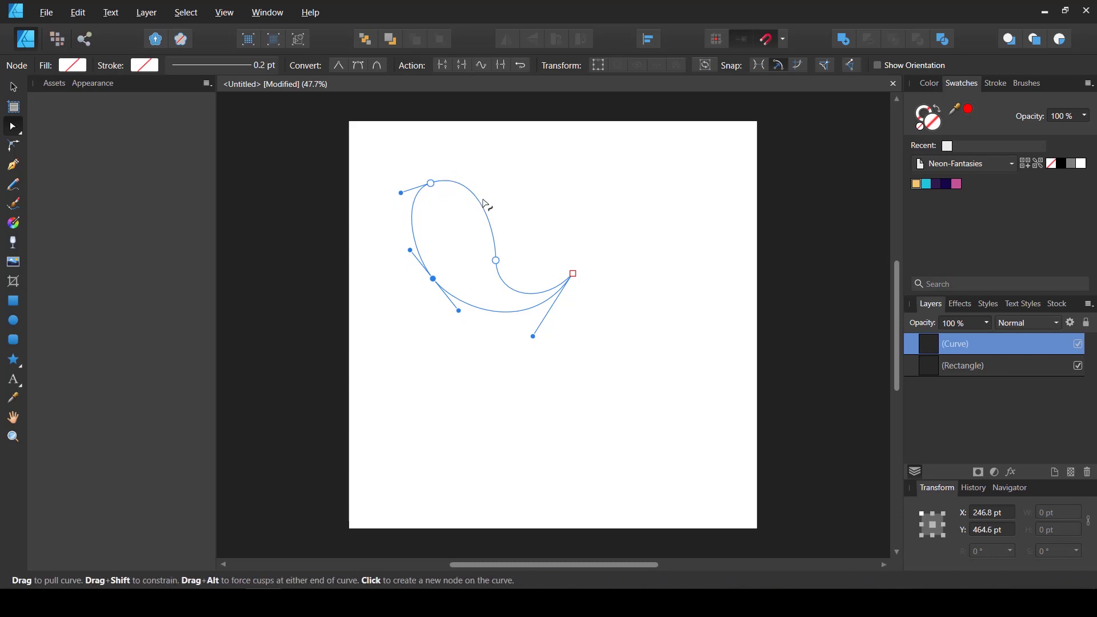
pyautogui.click(496, 261)
pyautogui.moveTo(496, 224); pyautogui.dragTo(487, 219)
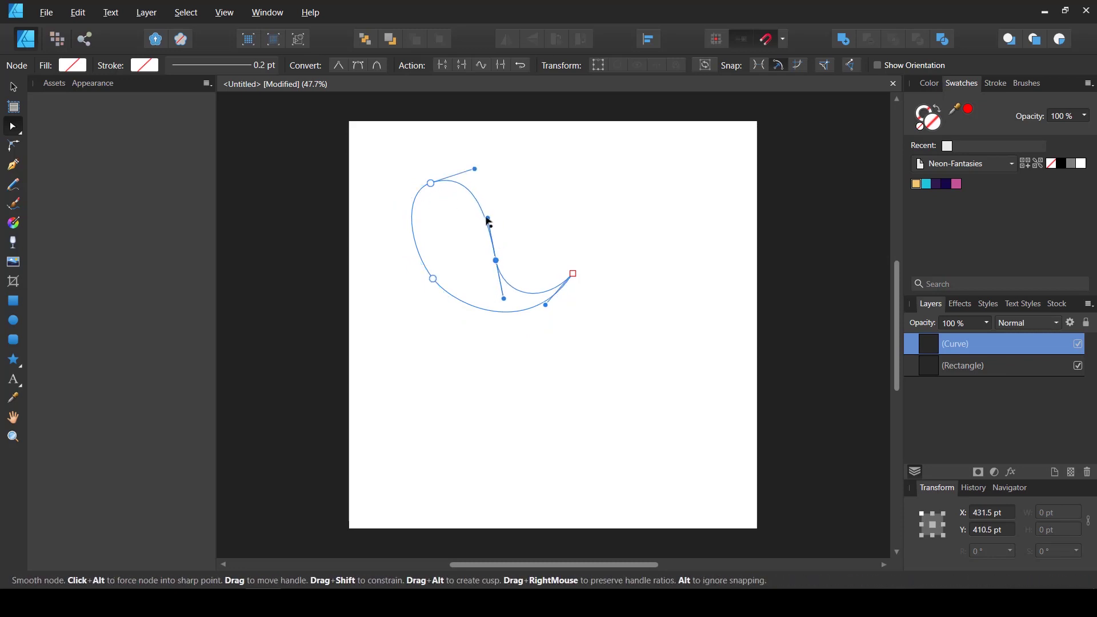
pyautogui.moveTo(496, 262); pyautogui.dragTo(488, 262)
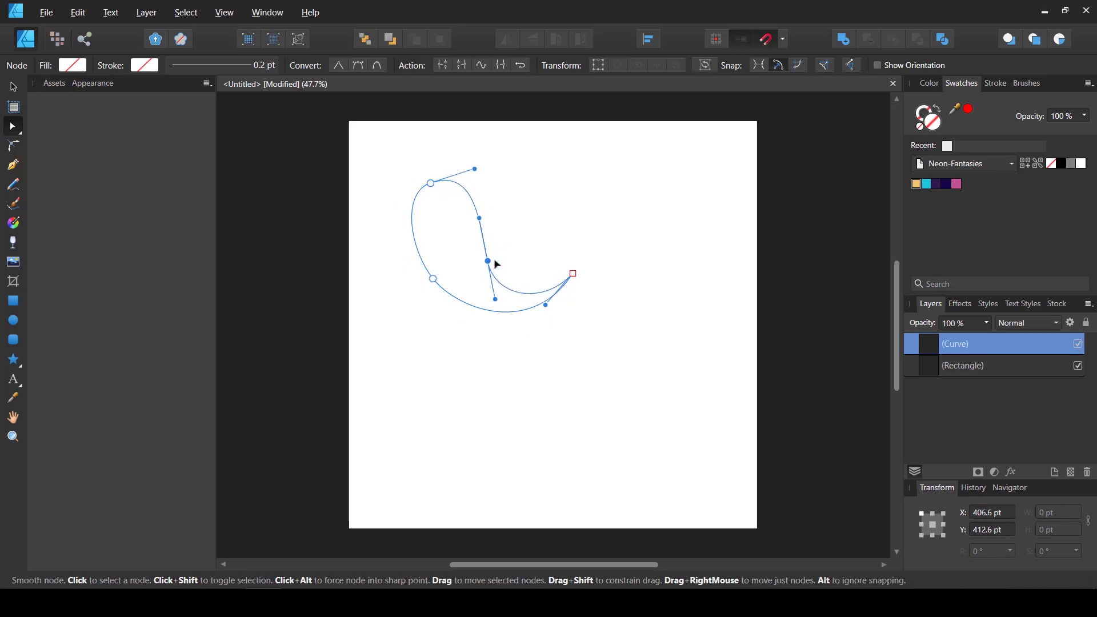
# - Fill the comma-shaped curve with the pink swatch from the Neon-Fantasies palette
pyautogui.click(79, 65)
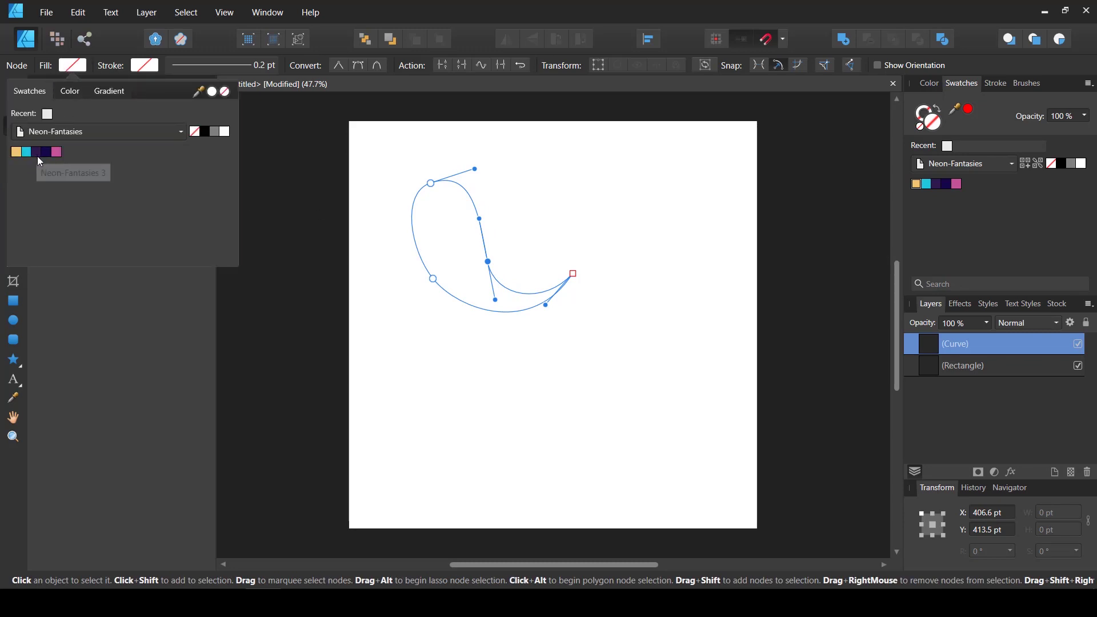
pyautogui.click(56, 153)
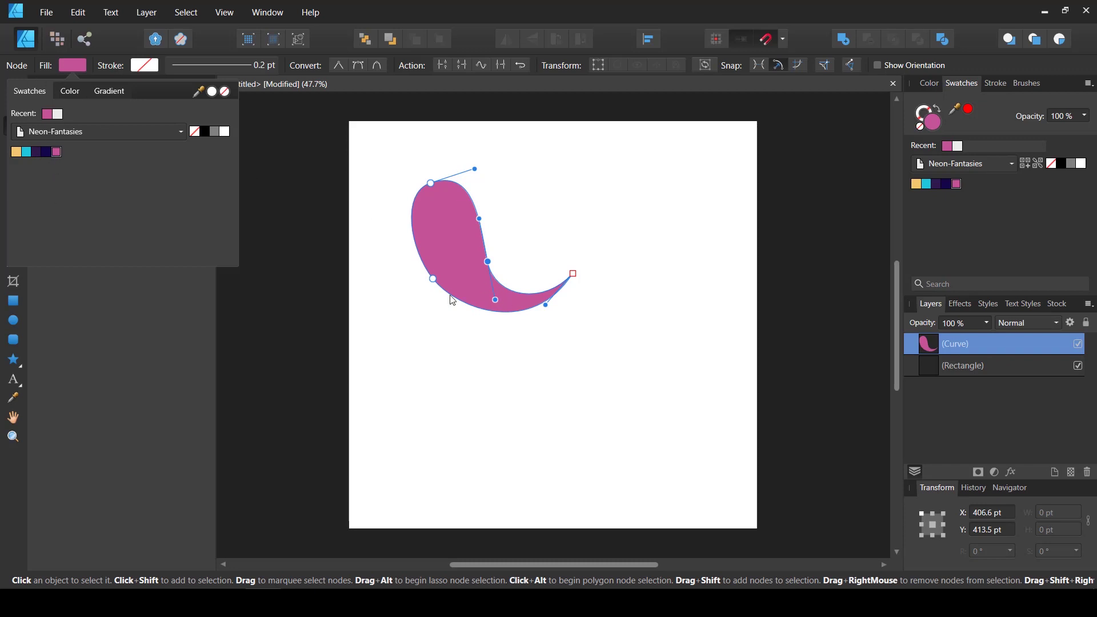
pyautogui.click(69, 63)
# - Move the pink curve slightly up and right, and nest it inside the rectangle layer so the square clips it
pyautogui.click(15, 83)
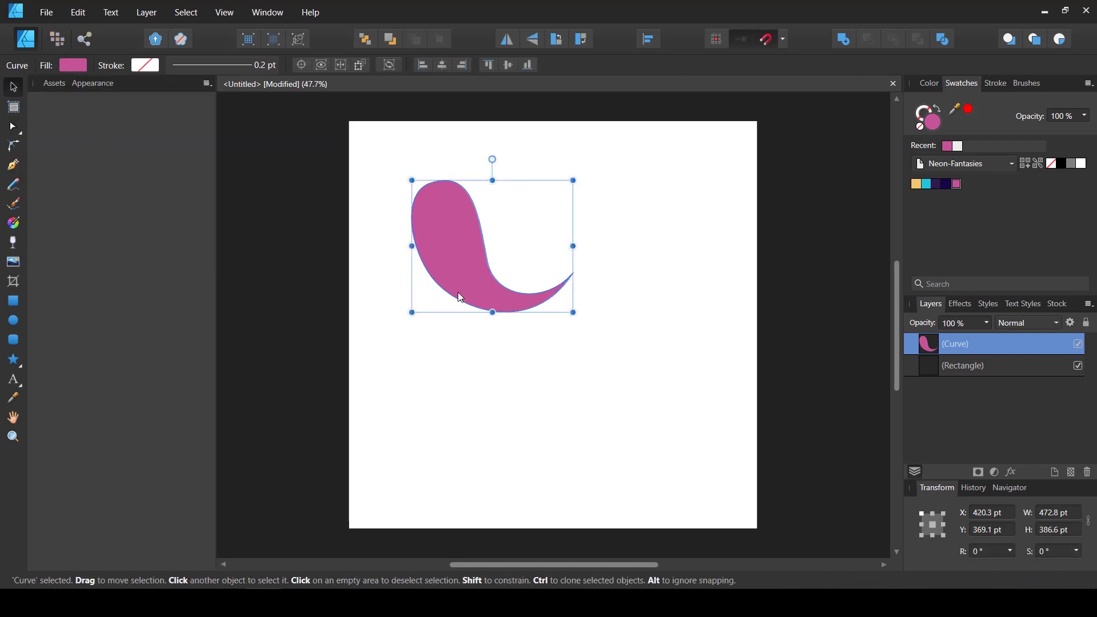
pyautogui.moveTo(461, 297); pyautogui.dragTo(474, 275)
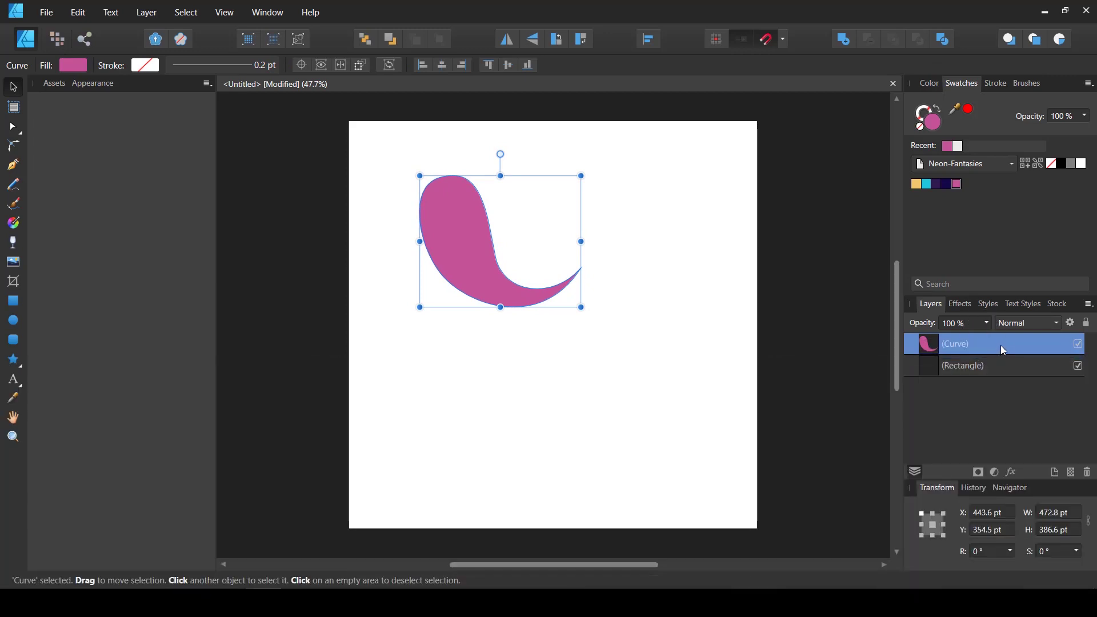
pyautogui.moveTo(1000, 346); pyautogui.dragTo(1003, 367)
pyautogui.click(543, 408)
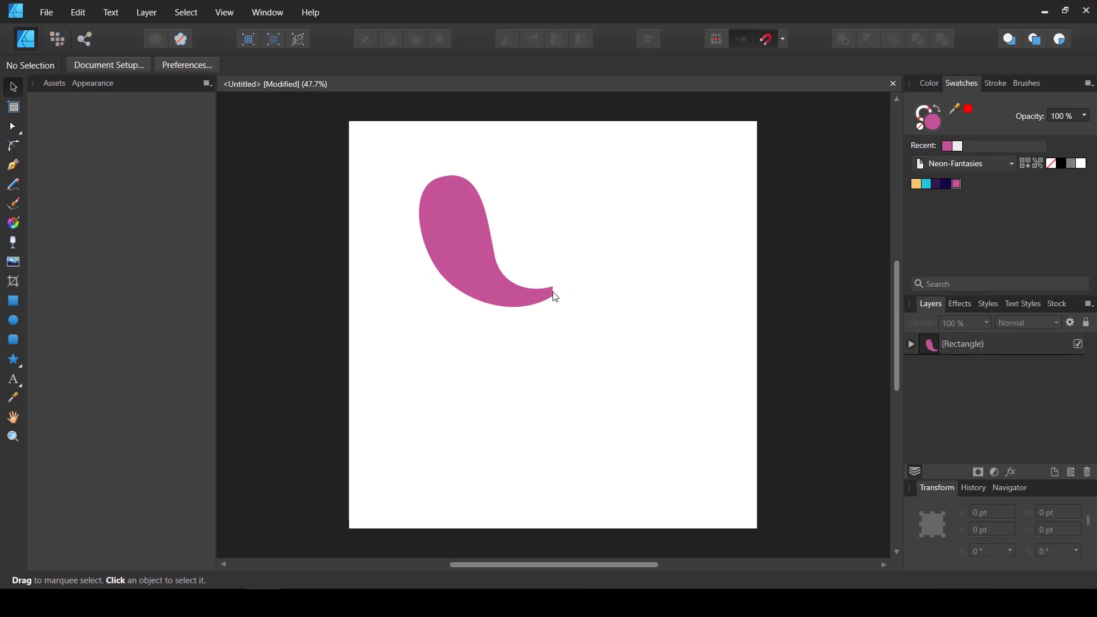
# - Scale the clipped pink curve inside the rectangle down to about 314 × 257 pt and rotate it to about -24.6° near the square's right edge
pyautogui.doubleClick(993, 348)
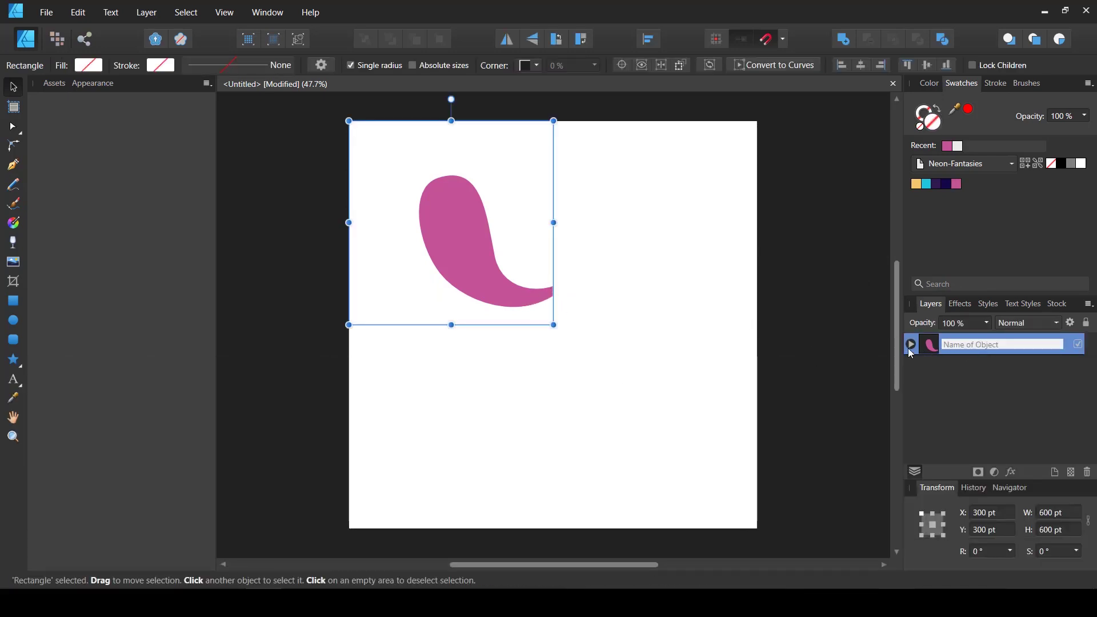
pyautogui.click(910, 349)
pyautogui.click(936, 371)
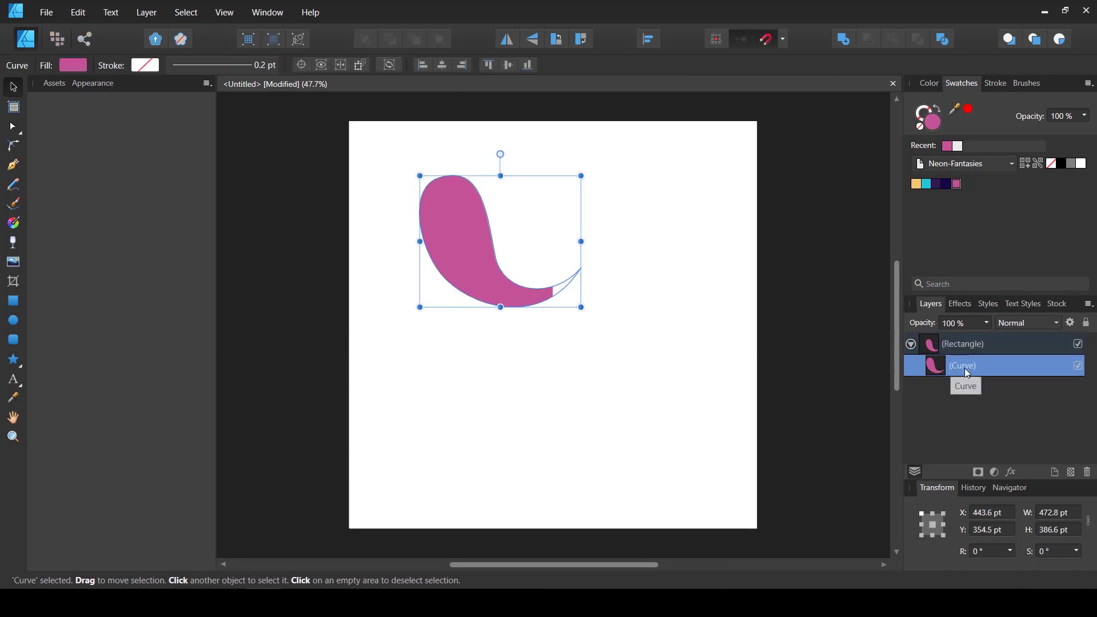
pyautogui.moveTo(454, 272); pyautogui.dragTo(486, 269)
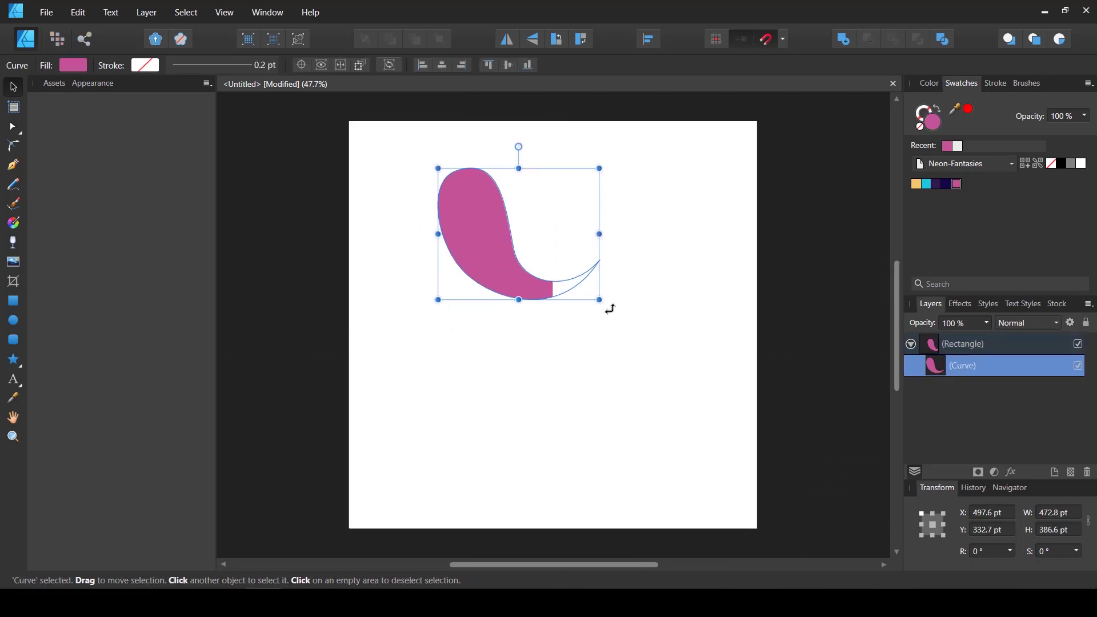
pyautogui.moveTo(600, 299); pyautogui.dragTo(603, 299)
pyautogui.moveTo(457, 196); pyautogui.dragTo(499, 244)
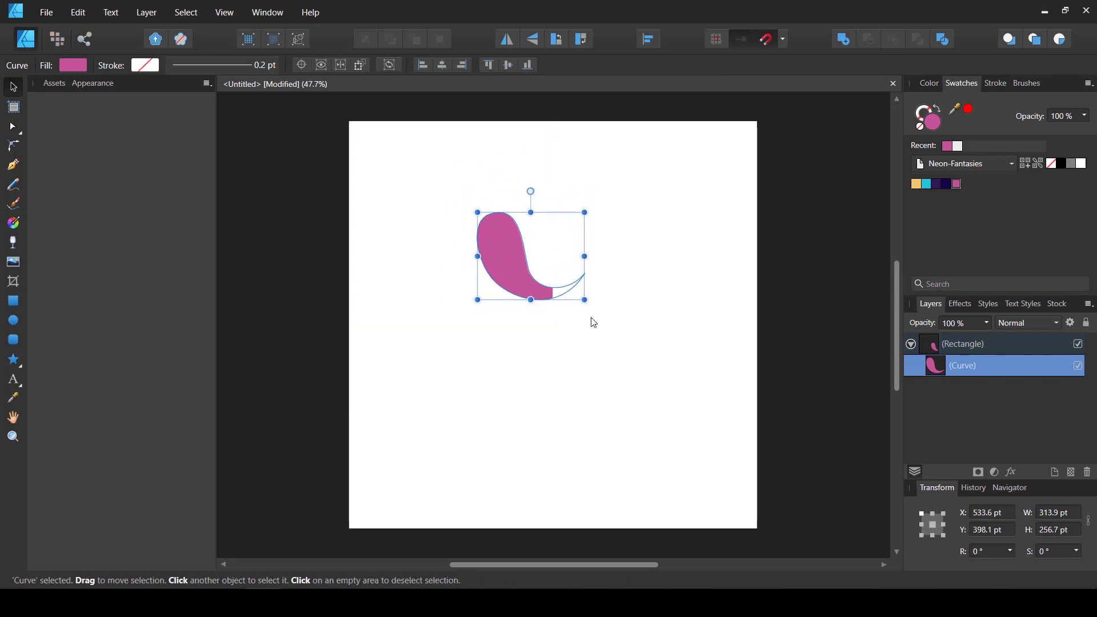
pyautogui.moveTo(591, 305); pyautogui.dragTo(570, 313)
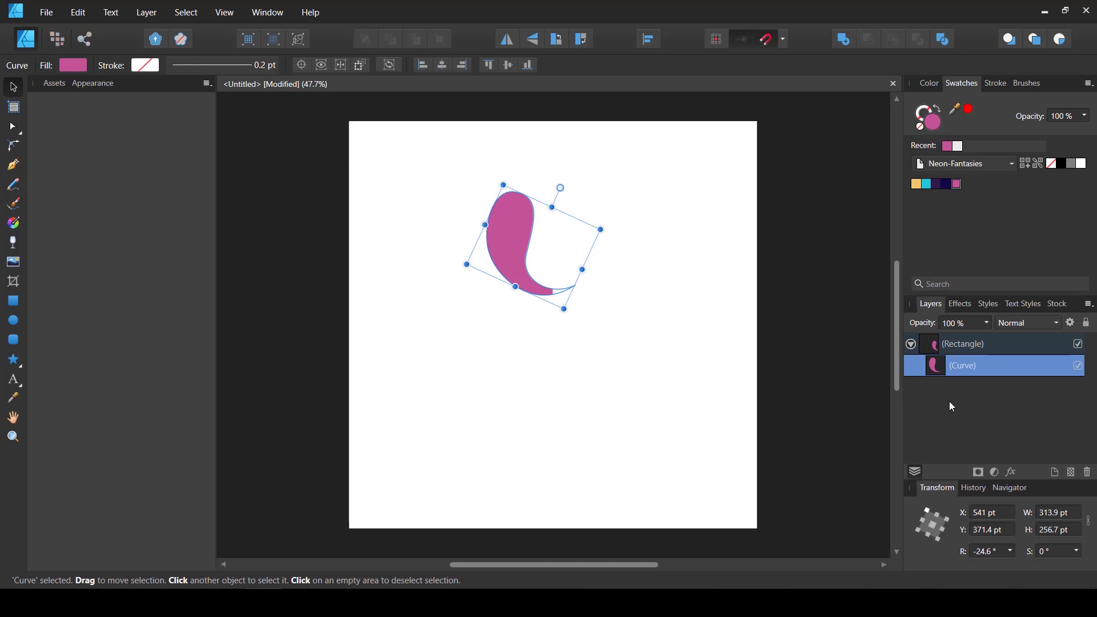
# - Show the Symbols panel and create a symbol from the rectangle containing the clipped pink curve
pyautogui.click(690, 315)
pyautogui.click(984, 355)
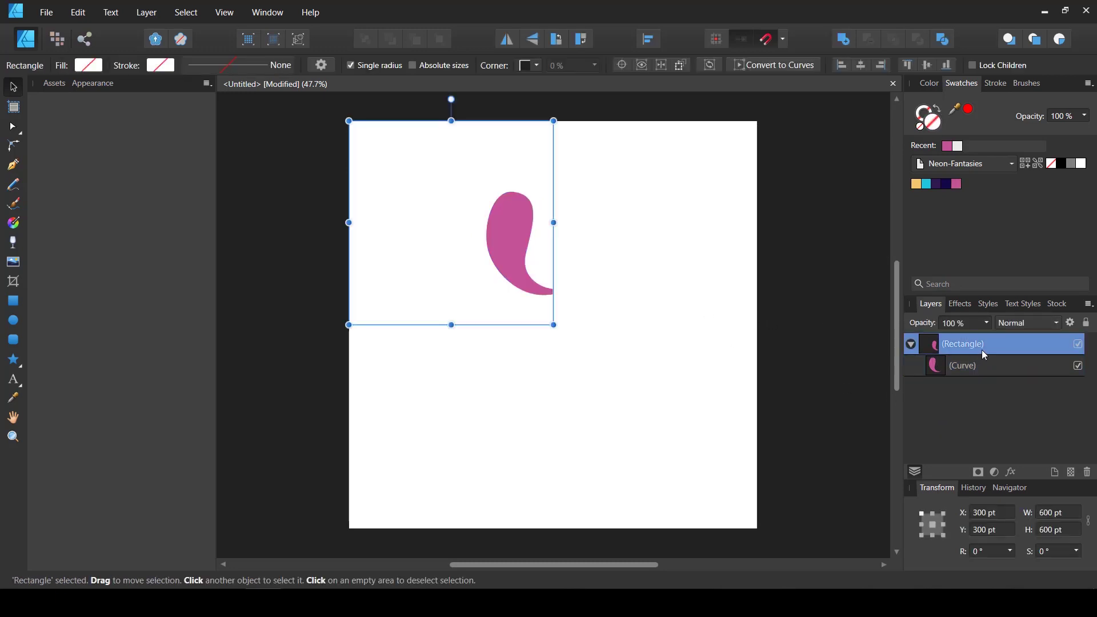
pyautogui.click(911, 343)
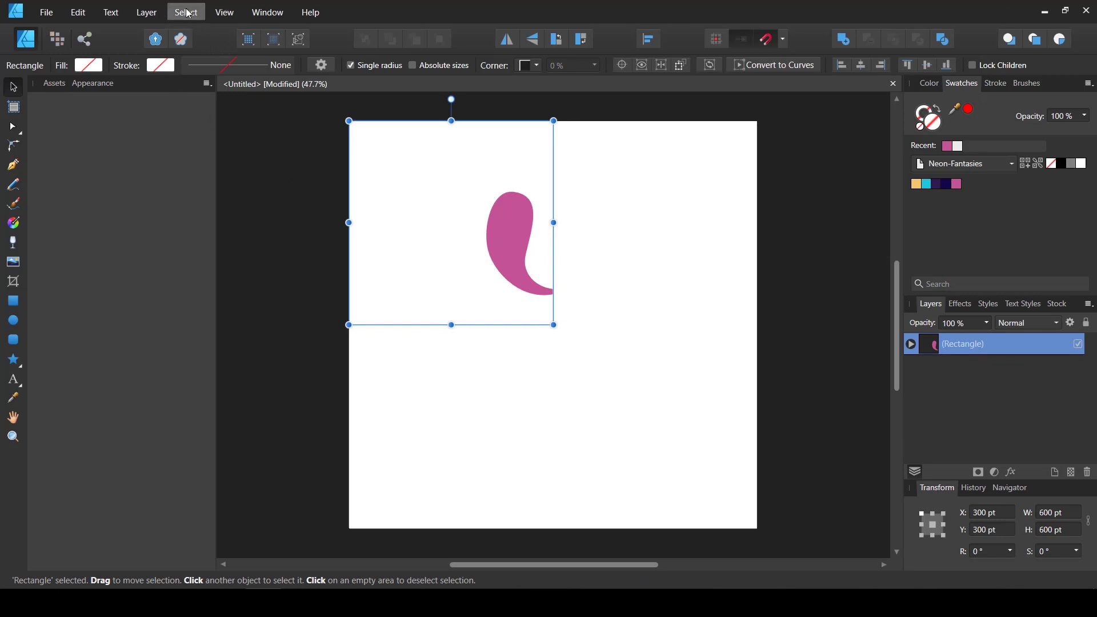
pyautogui.click(224, 12)
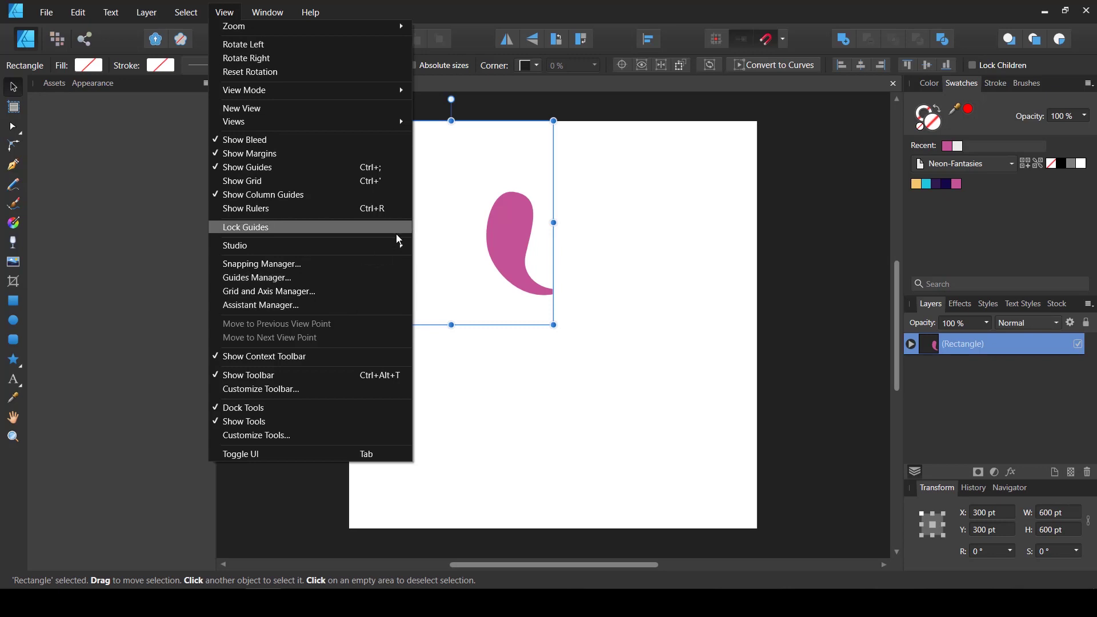
pyautogui.moveTo(393, 245)
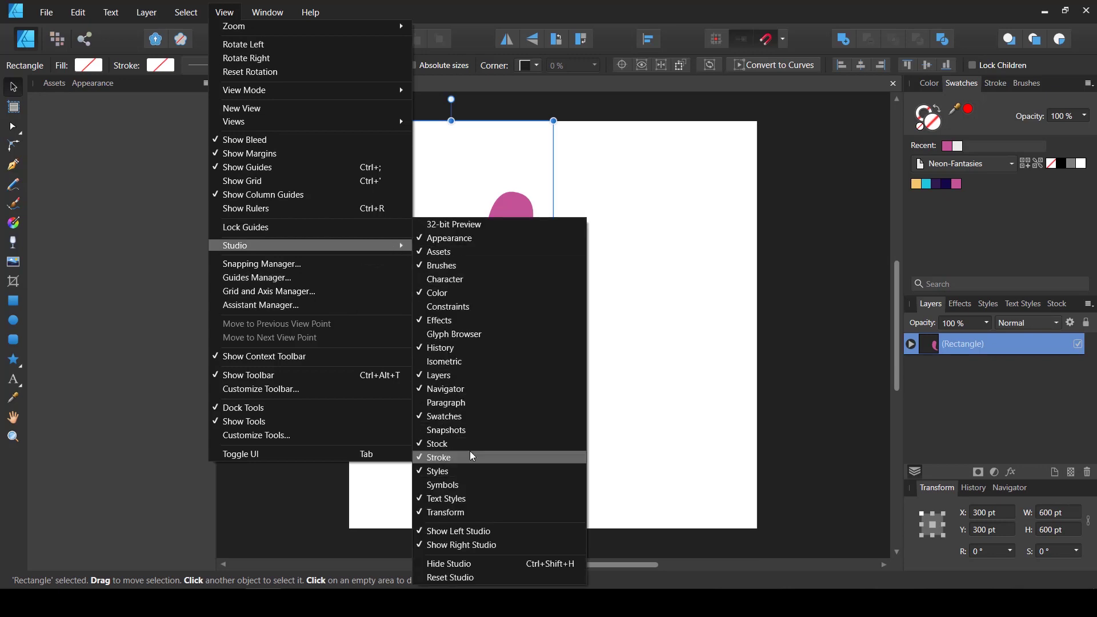
pyautogui.click(465, 485)
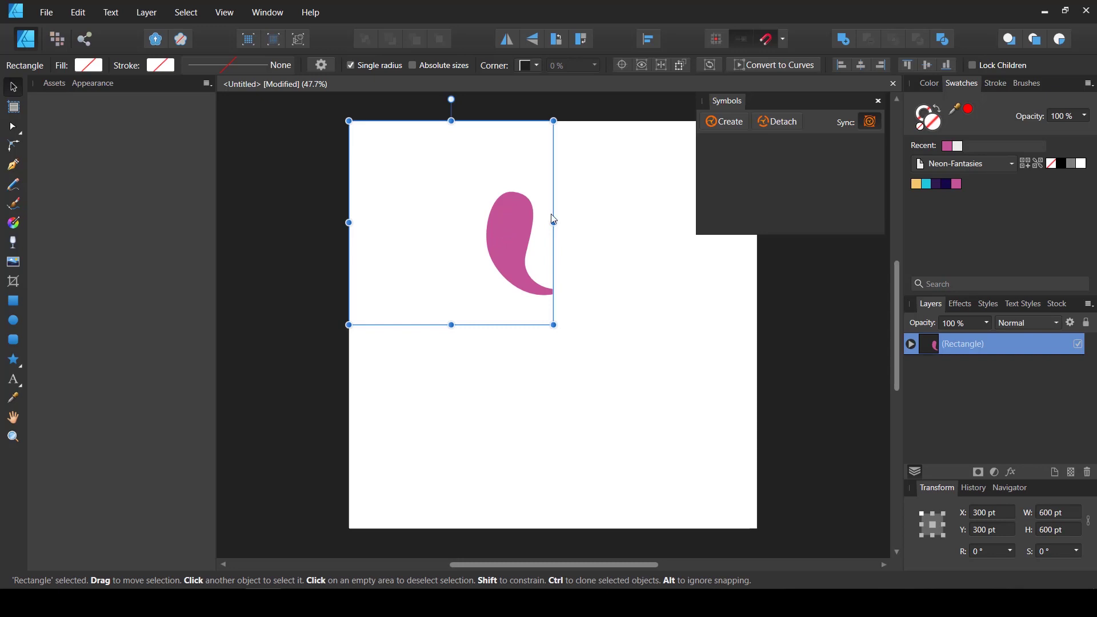
pyautogui.click(727, 125)
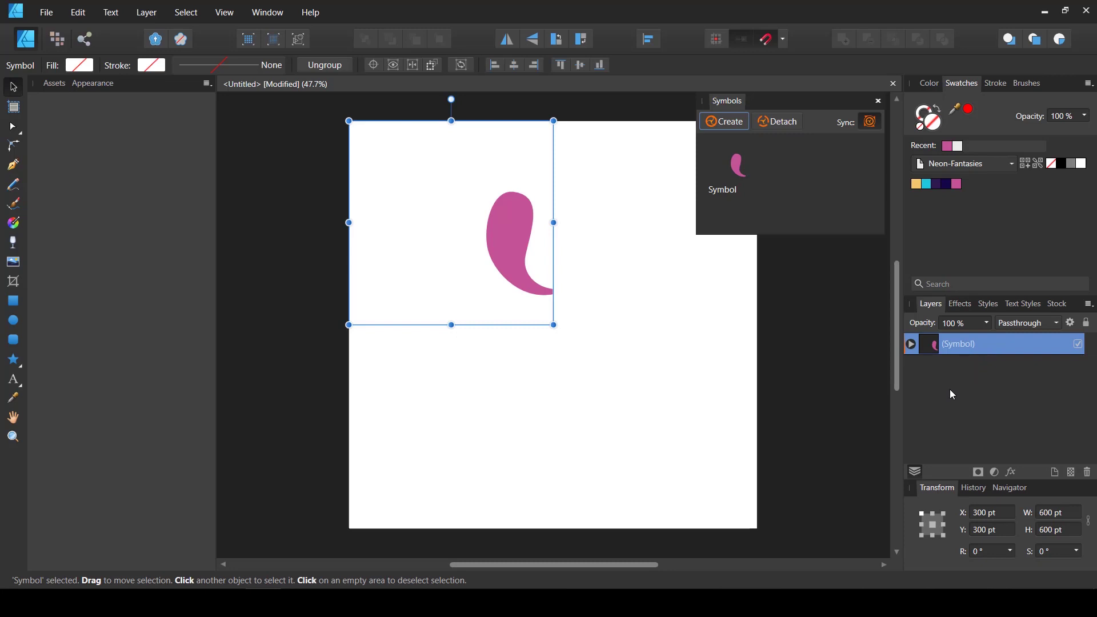
# - Duplicate the symbol, flip the copy horizontally, and move its top-right anchor to X 1200 pt so it fills the tile's upper-right quadrant
pyautogui.hotkey('ctrl', 'j')
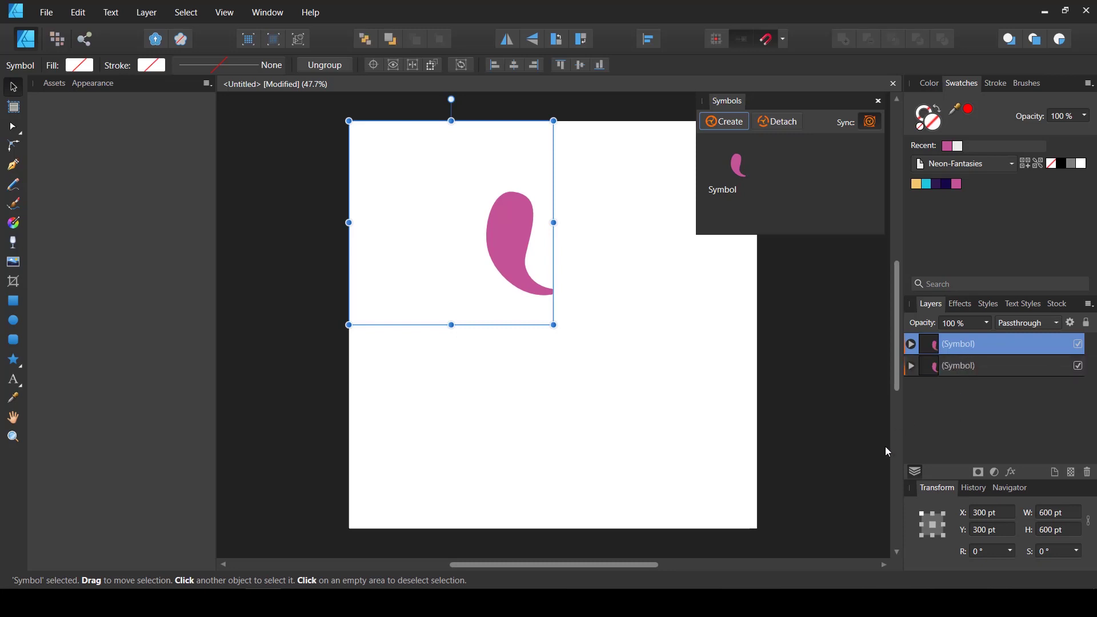
pyautogui.click(507, 39)
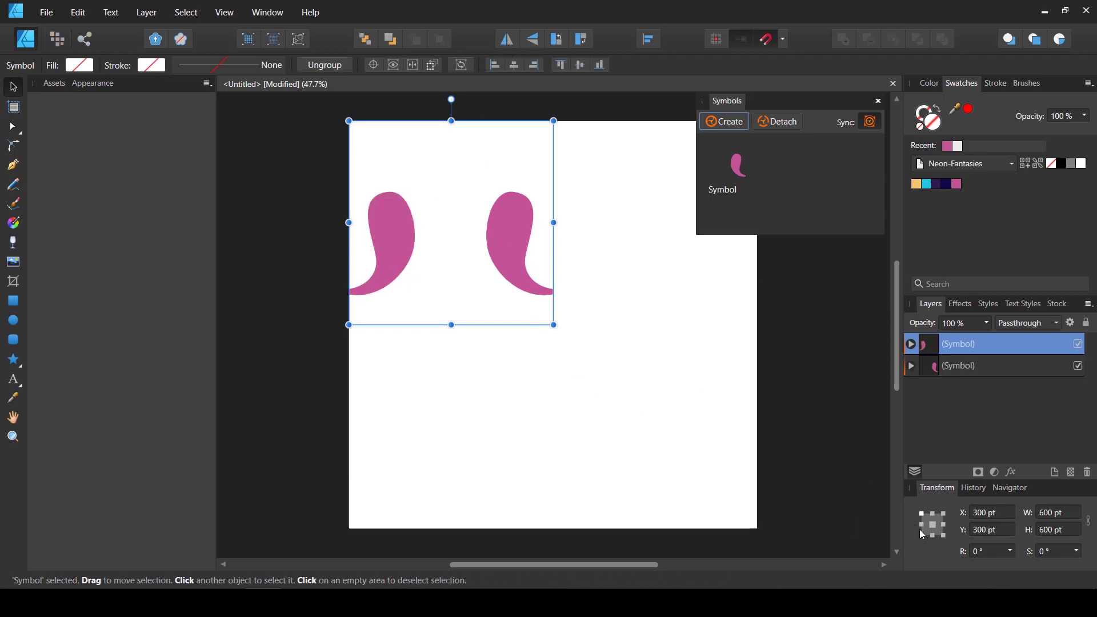
pyautogui.click(944, 513)
pyautogui.click(729, 104)
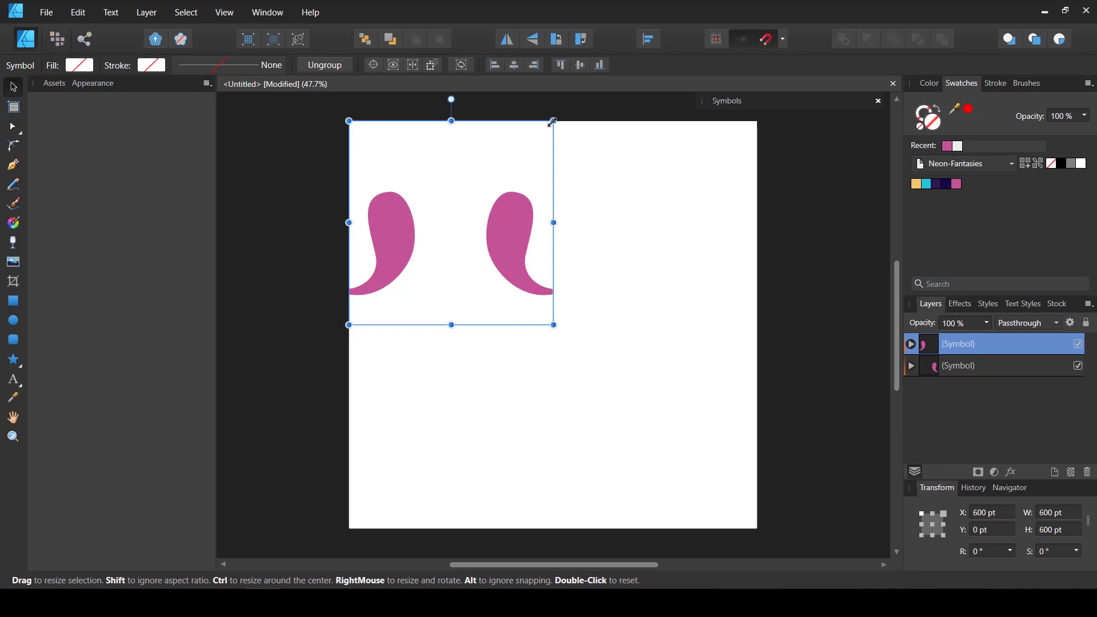
pyautogui.click(999, 514)
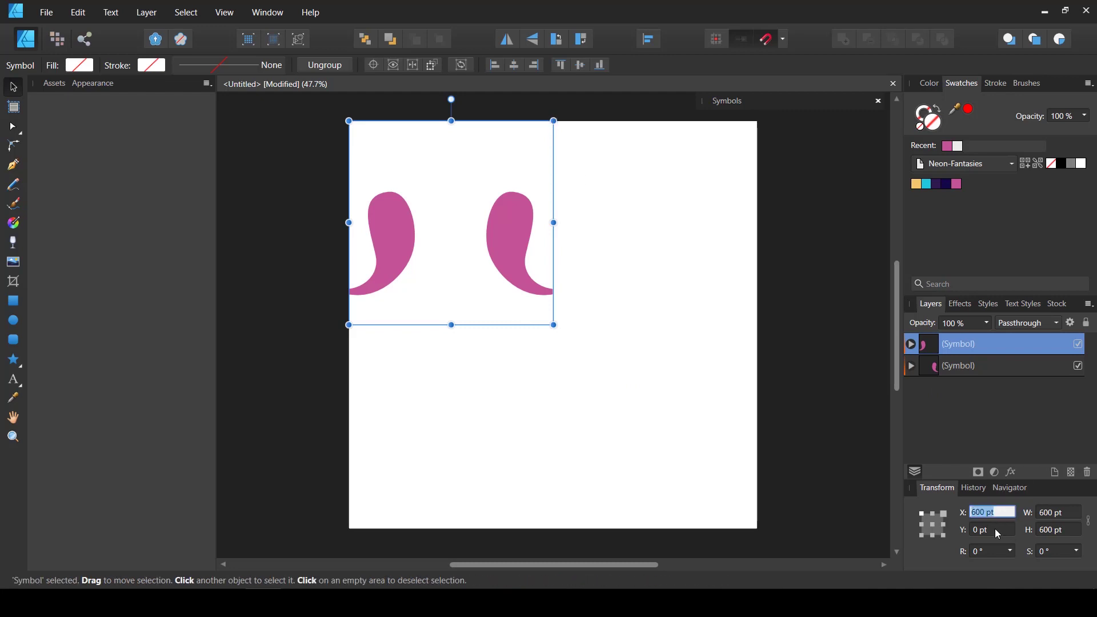
pyautogui.write('1200')
pyautogui.press('Tab')
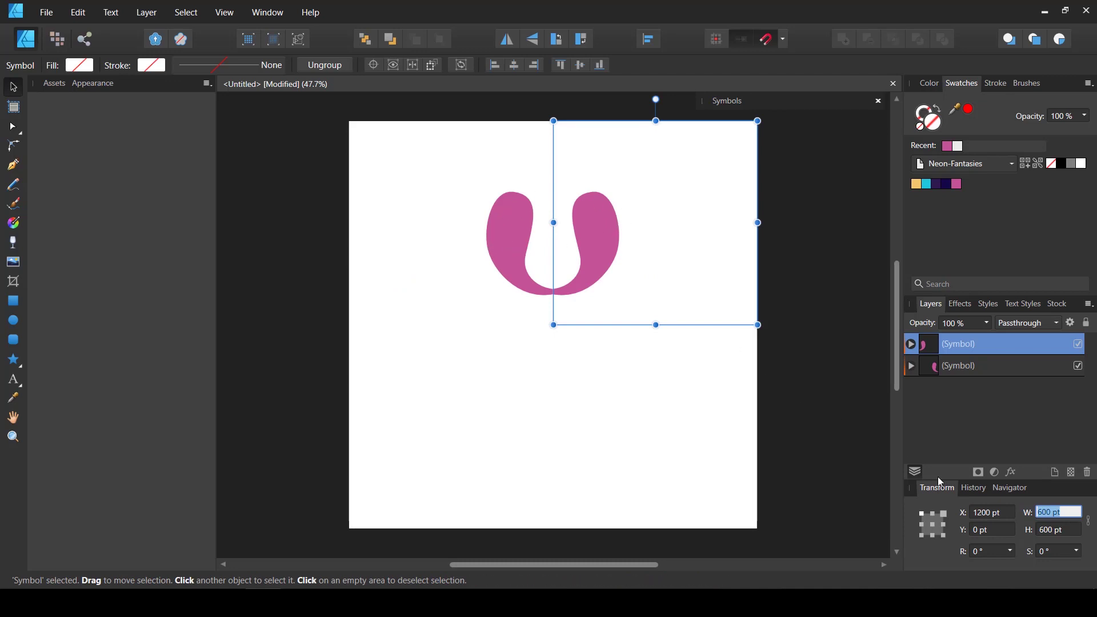
pyautogui.press('Return')
# - Duplicate the original unflipped symbol in the tile's upper-left quadrant
pyautogui.hotkey('ctrl', 'j')
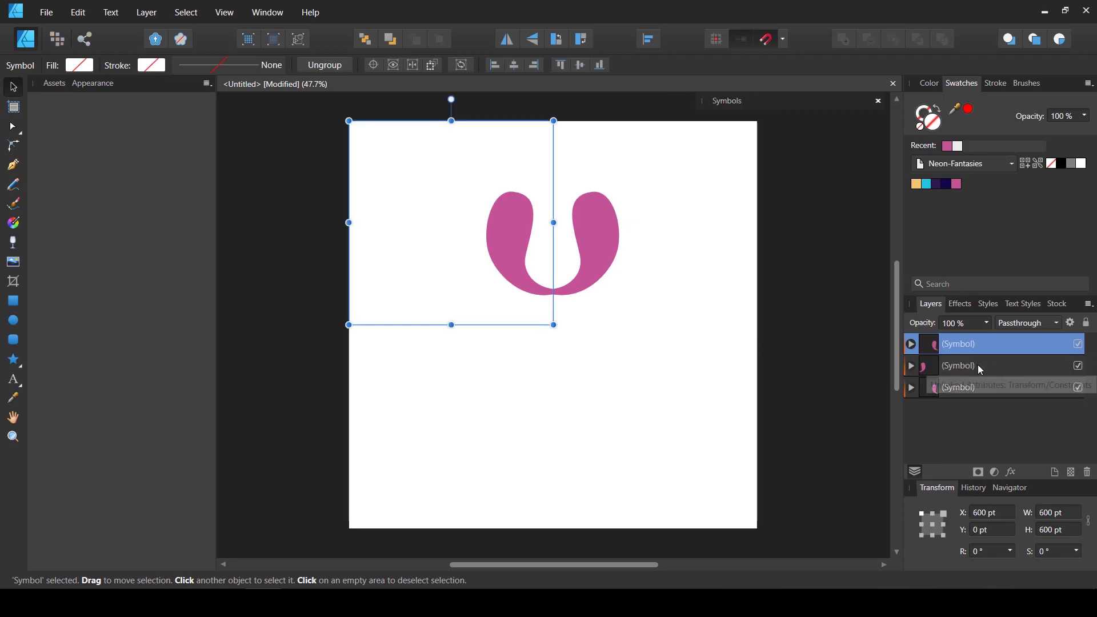
pyautogui.click(977, 364)
pyautogui.click(993, 353)
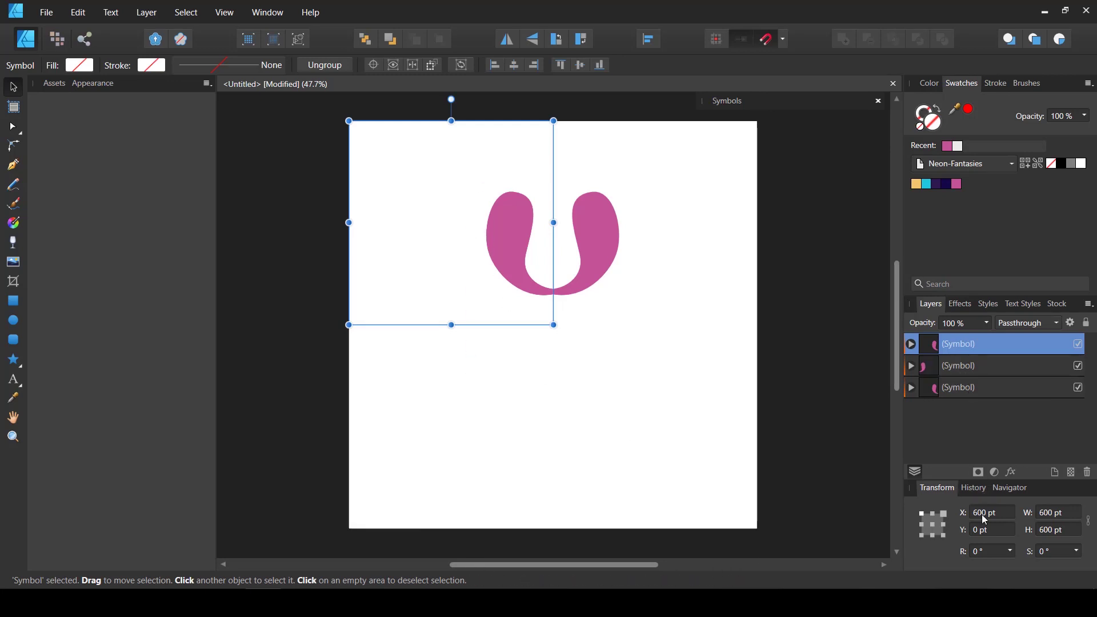
pyautogui.click(995, 529)
pyautogui.write('1200')
pyautogui.click(994, 512)
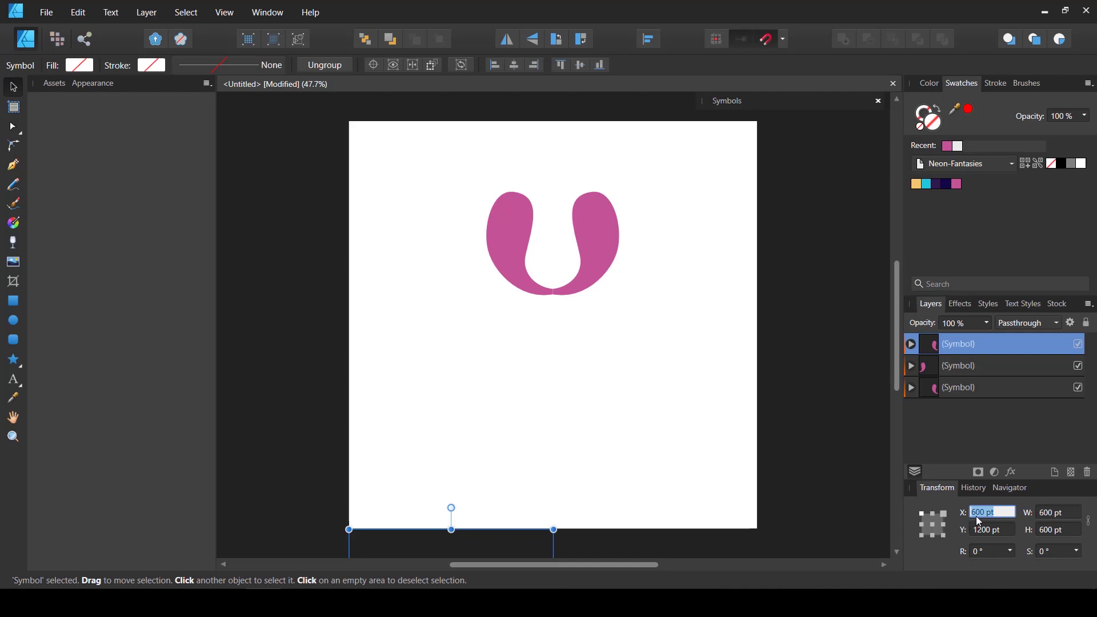
pyautogui.write('0')
pyautogui.hotkey('shift', 'Tab')
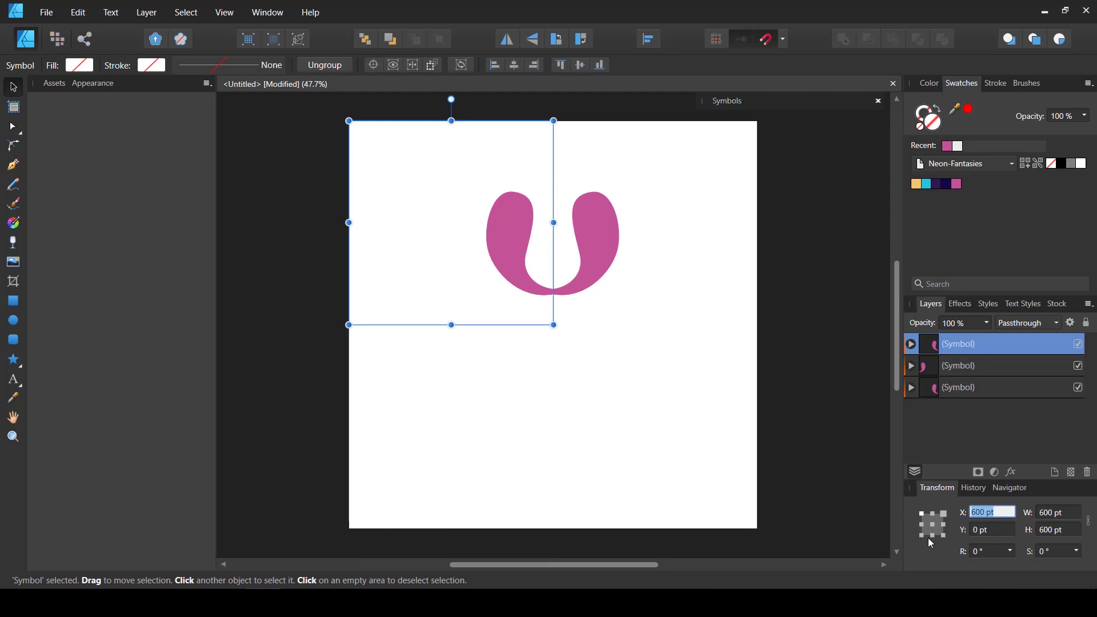
# - Move the duplicate's bottom-left anchor to Y 1200 pt and flip it vertically in the tile's lower-left quadrant
pyautogui.click(921, 535)
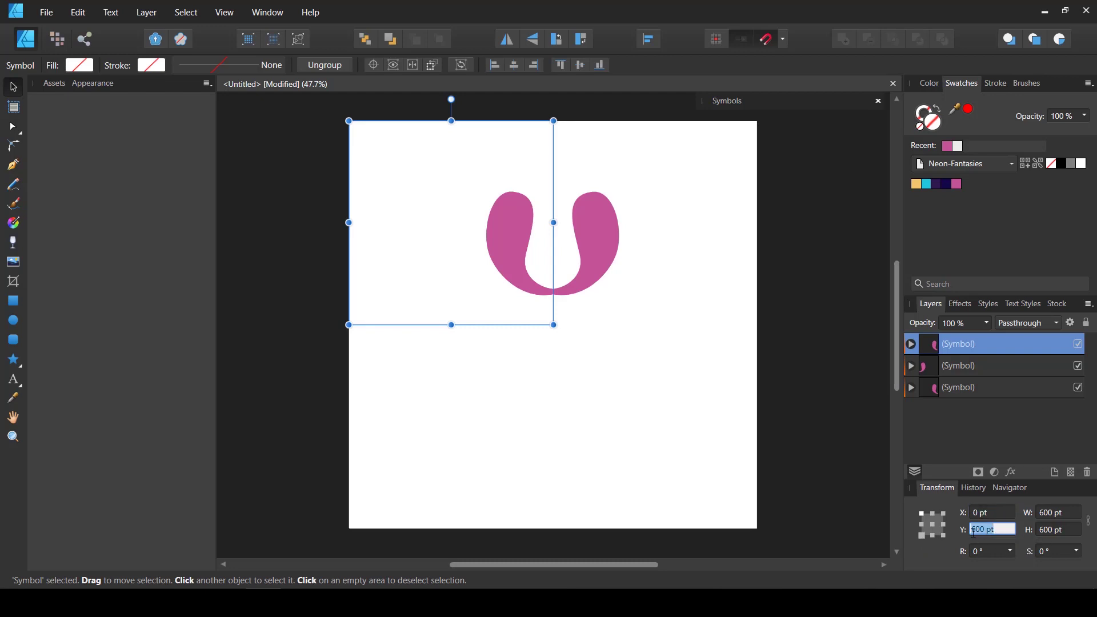
pyautogui.write('1200')
pyautogui.press('Return')
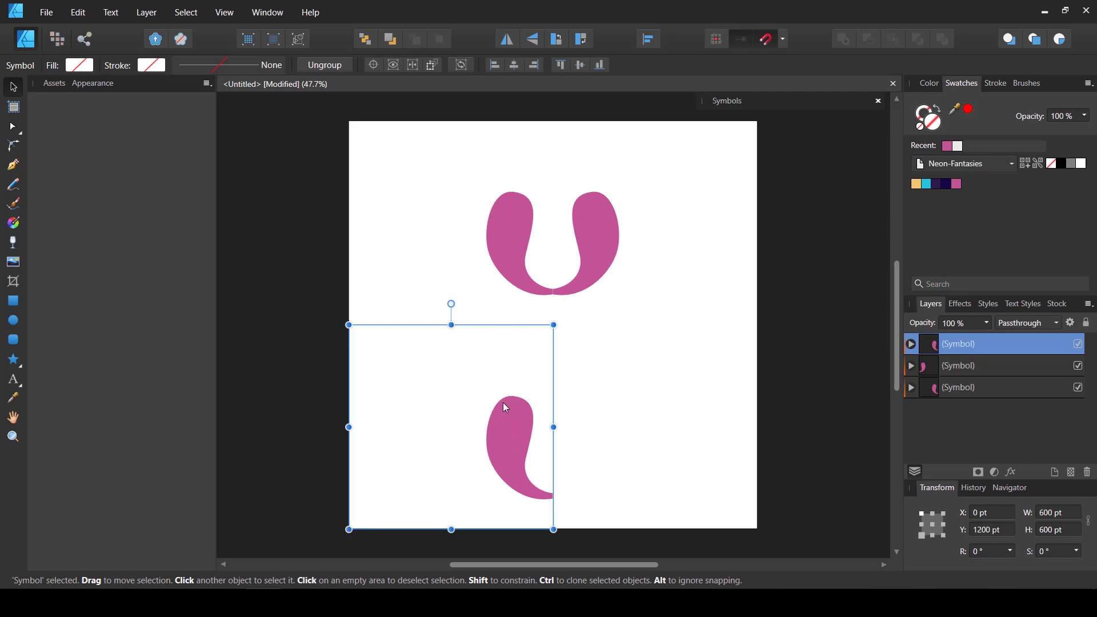
pyautogui.click(535, 41)
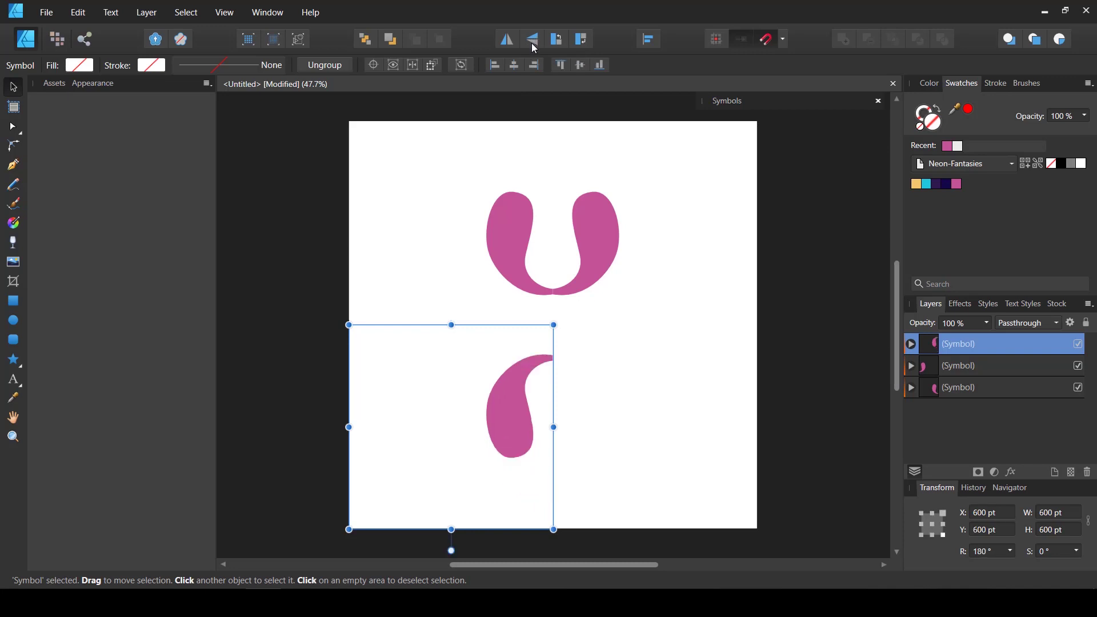
# - Duplicate the original symbol, place its bottom-right anchor at X 1200 pt, Y 1200 pt, and flip the copy horizontally and vertically
pyautogui.click(982, 386)
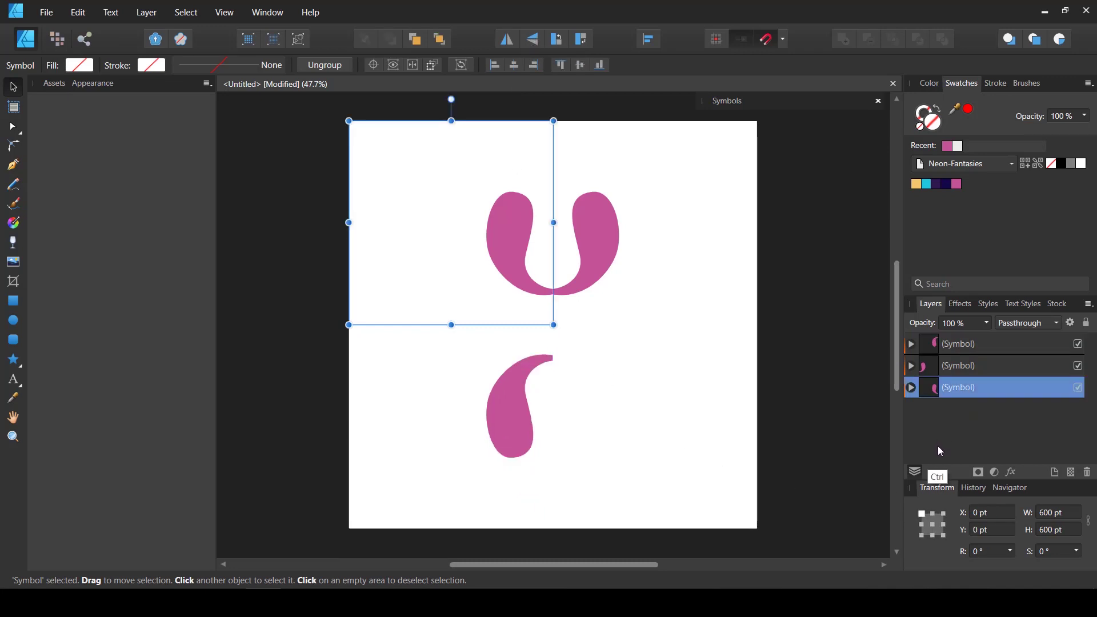
pyautogui.hotkey('ctrl', 'j')
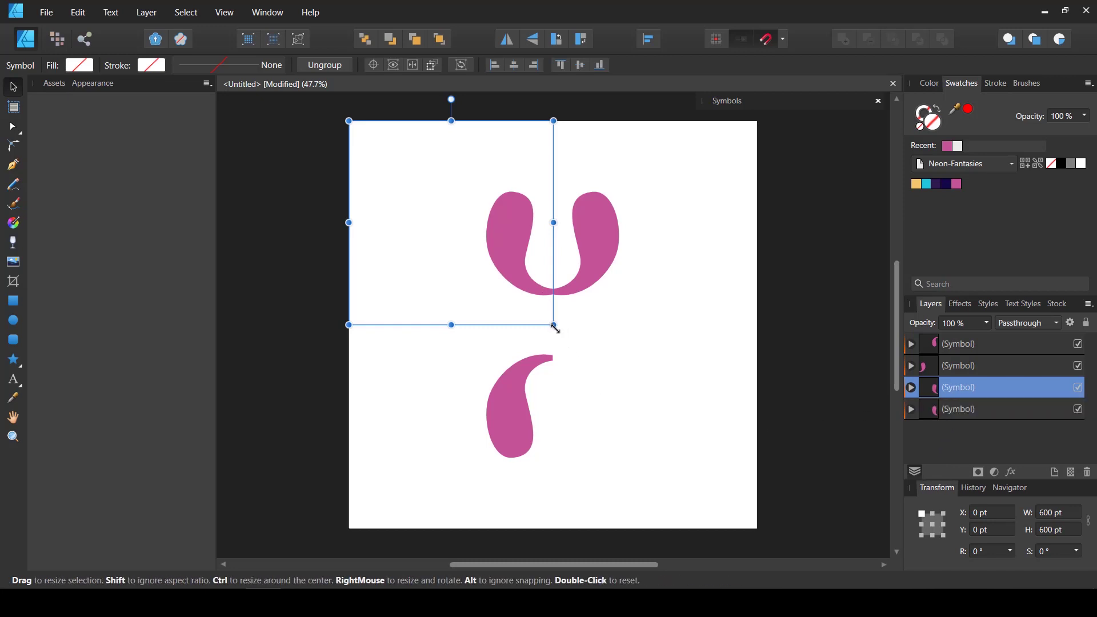
pyautogui.click(943, 536)
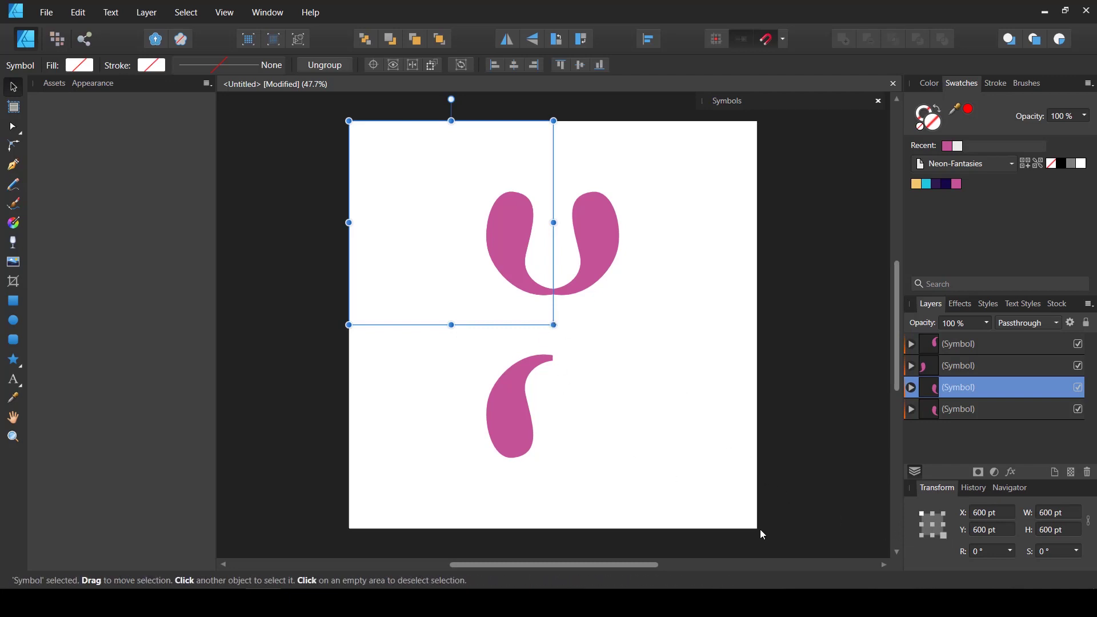
pyautogui.click(996, 512)
pyautogui.click(1006, 533)
pyautogui.write('1200')
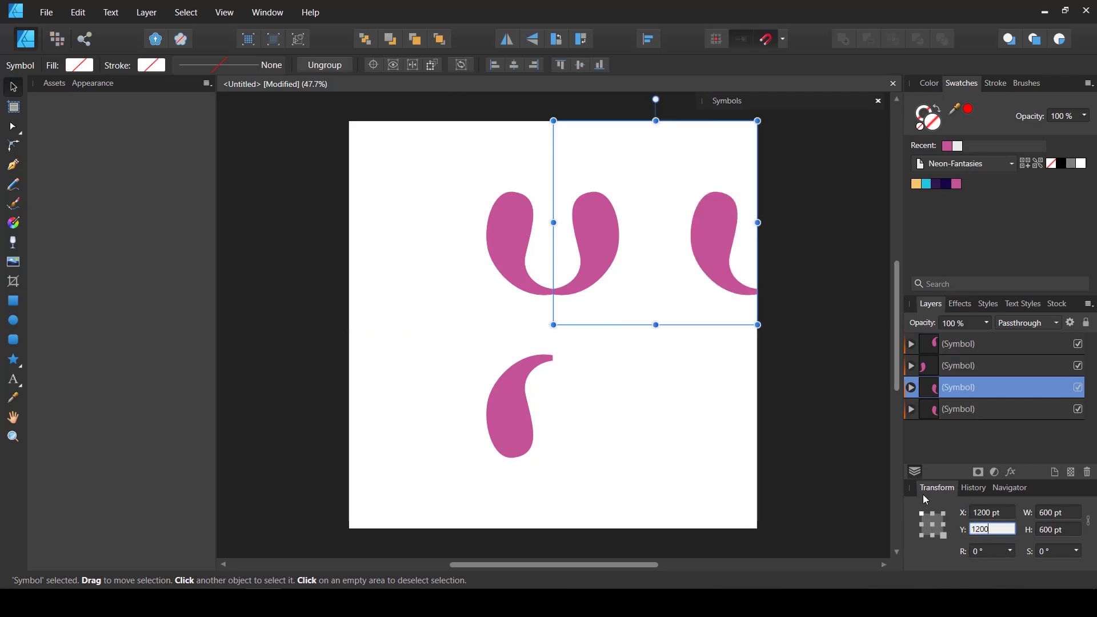
pyautogui.click(1000, 512)
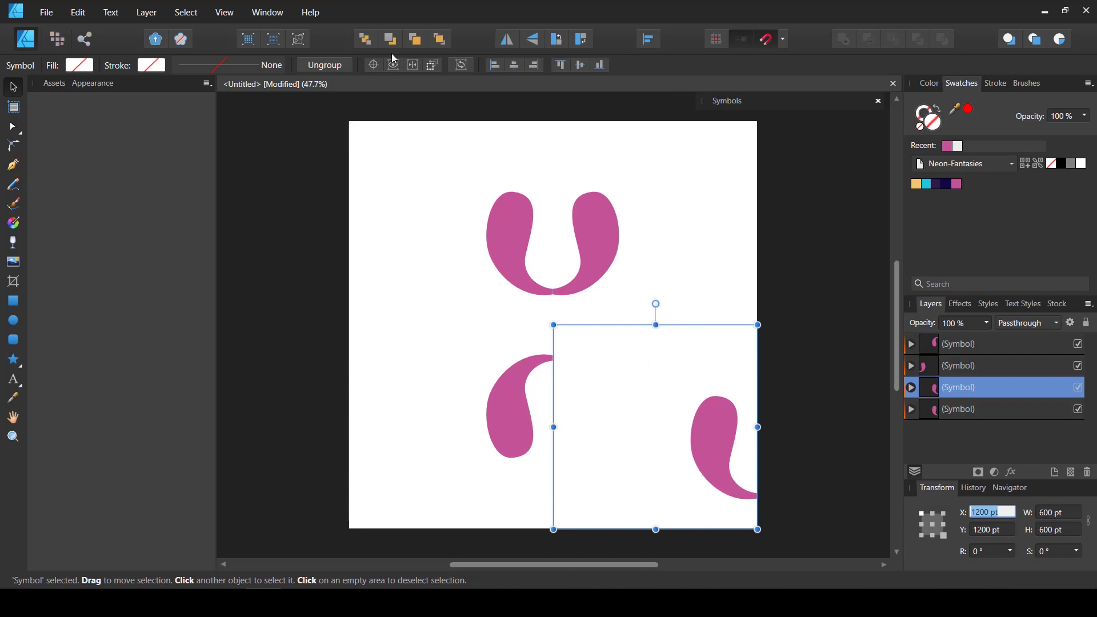
pyautogui.click(509, 44)
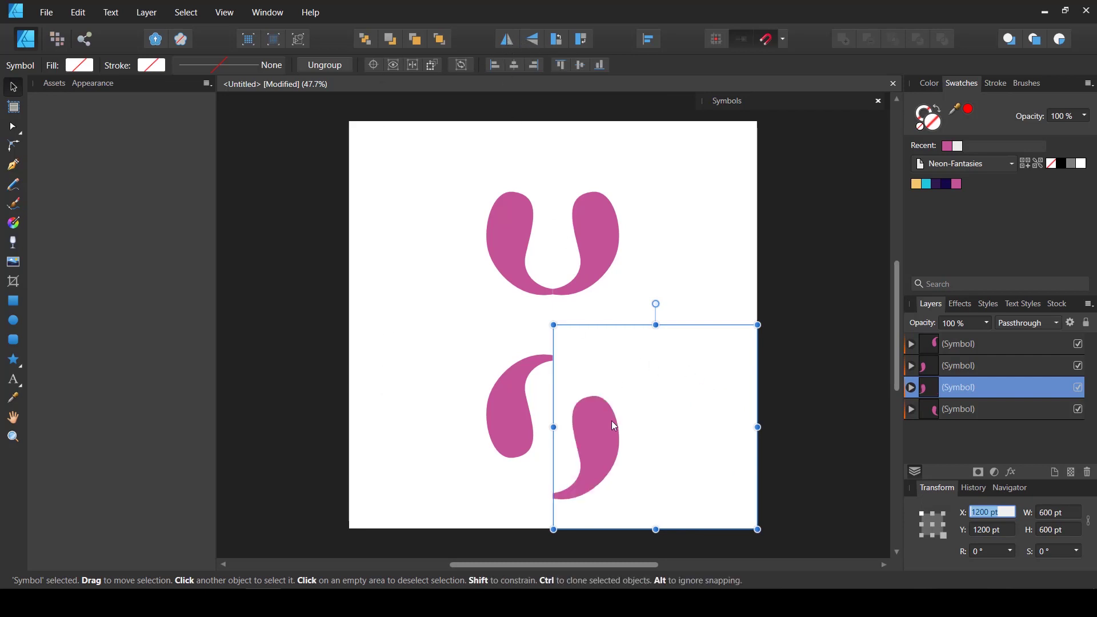
pyautogui.click(532, 38)
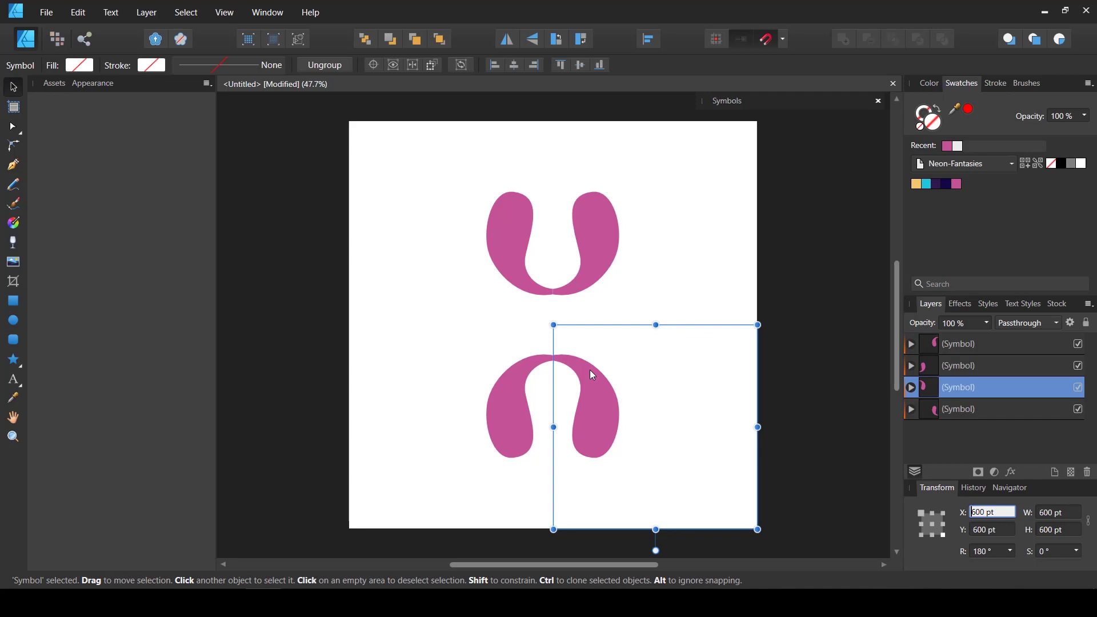
pyautogui.click(986, 447)
pyautogui.click(811, 485)
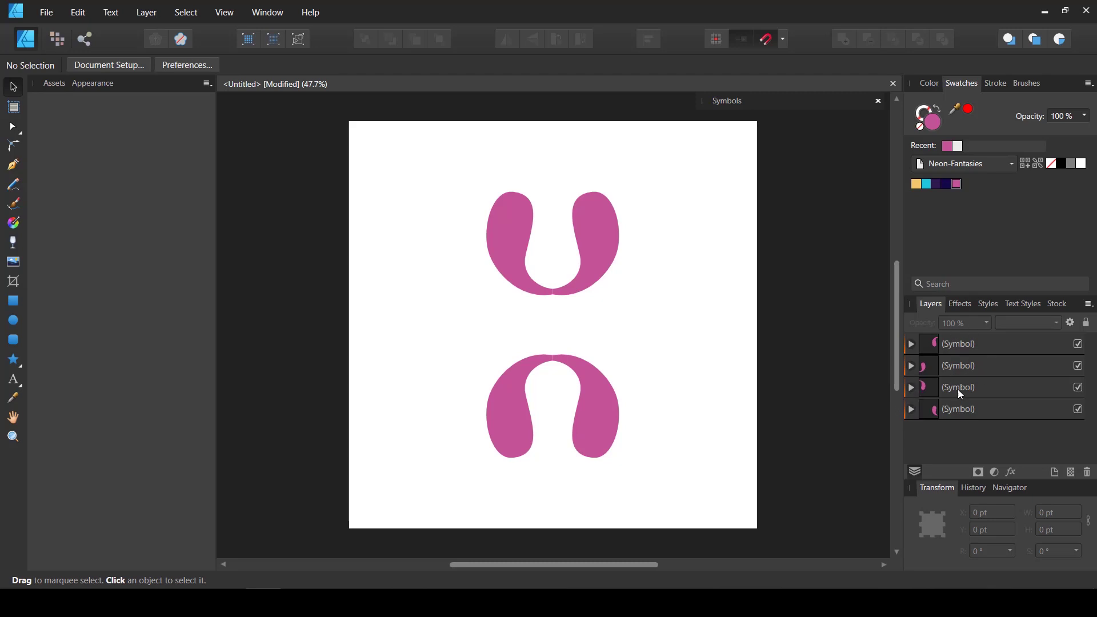
# - Inside the original symbol's rectangle, draw a closed hook-shaped curve about 187 × 468 pt beside the pink curve with the Pen tool
pyautogui.click(911, 410)
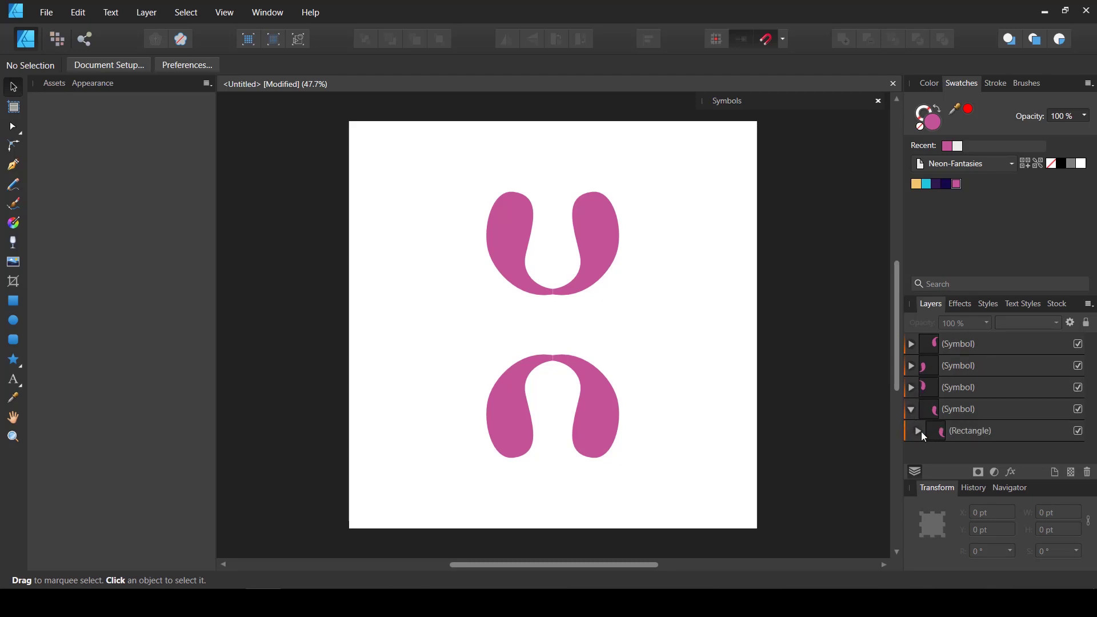
pyautogui.click(919, 431)
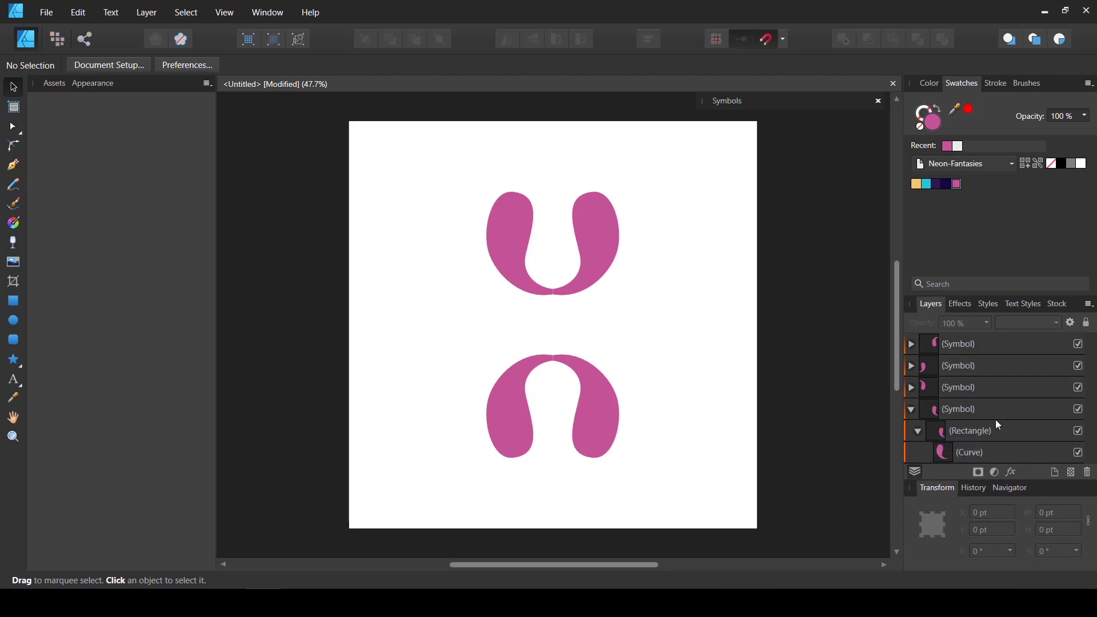
pyautogui.click(1017, 459)
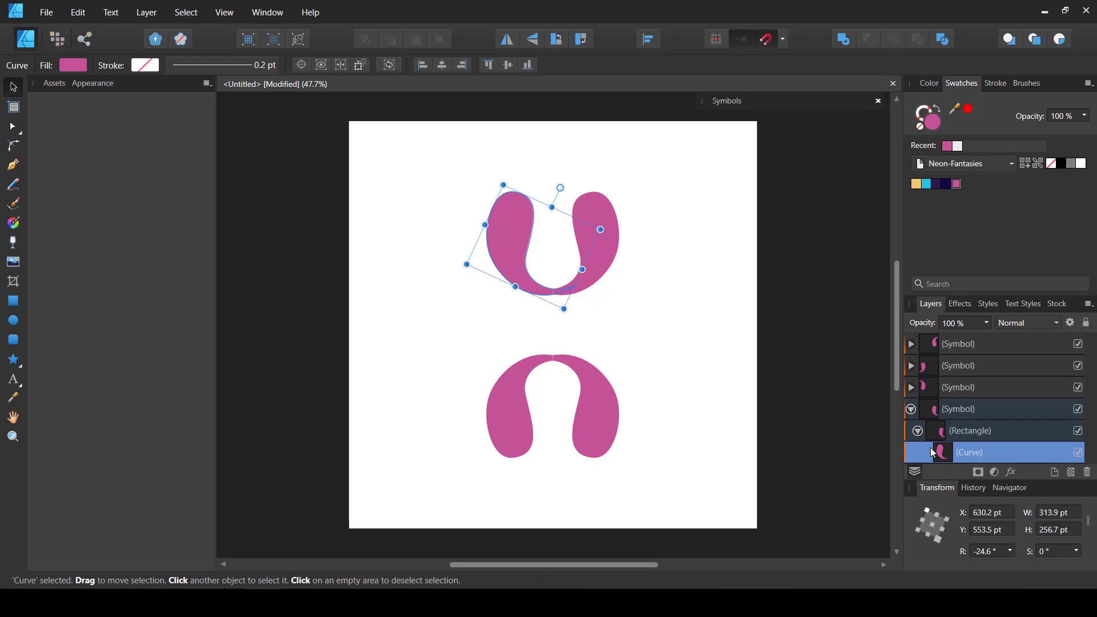
pyautogui.click(19, 166)
pyautogui.moveTo(466, 325); pyautogui.dragTo(421, 168)
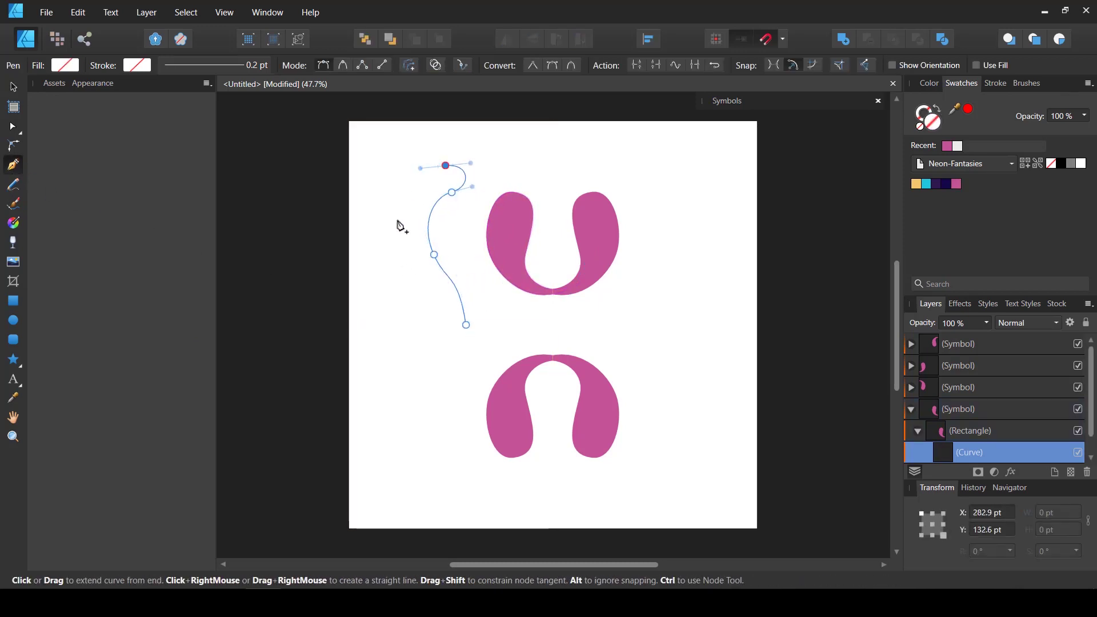
pyautogui.moveTo(403, 227); pyautogui.dragTo(405, 254)
pyautogui.moveTo(437, 291); pyautogui.dragTo(452, 301)
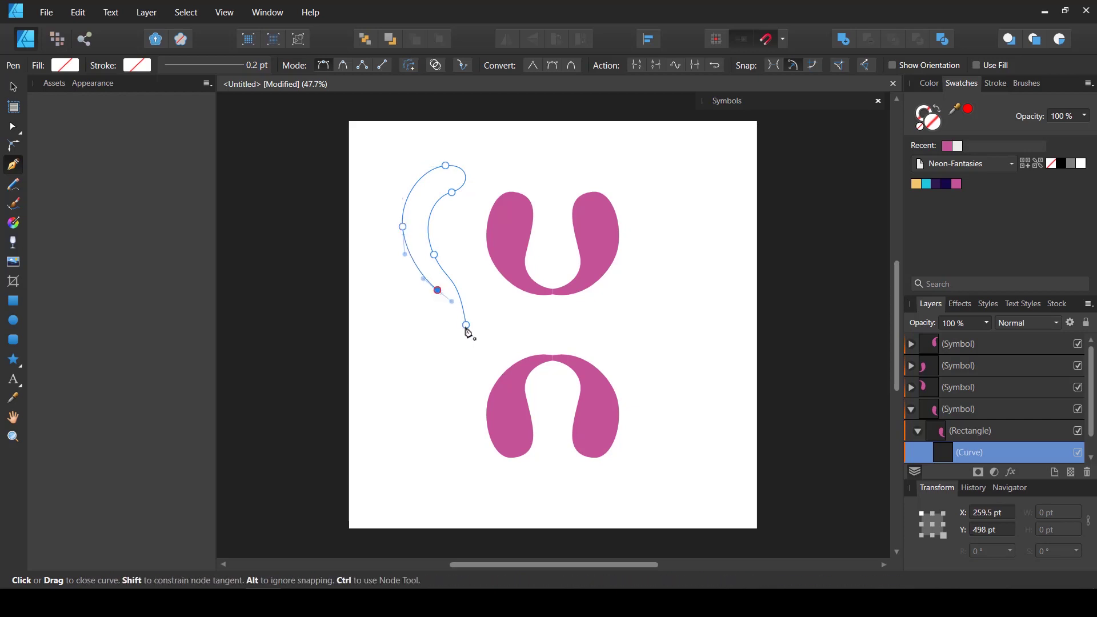
pyautogui.click(466, 325)
pyautogui.press('v')
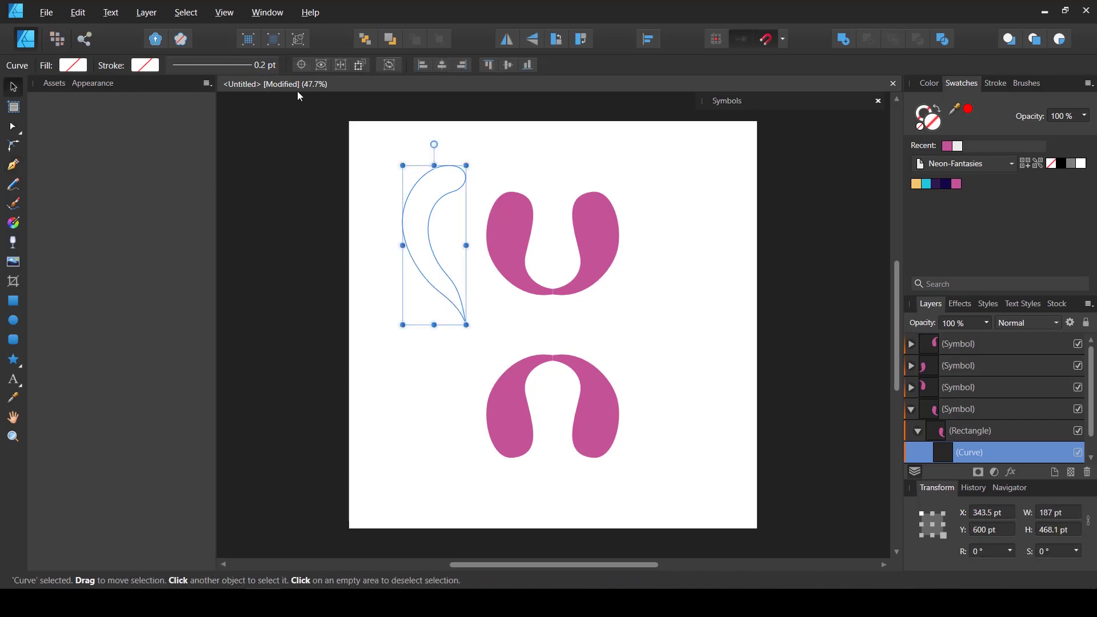
# - Fill the hook-shaped curve with the palette's navy swatch, rotate it to about 25.2° and move it toward the tile's centre
pyautogui.click(945, 184)
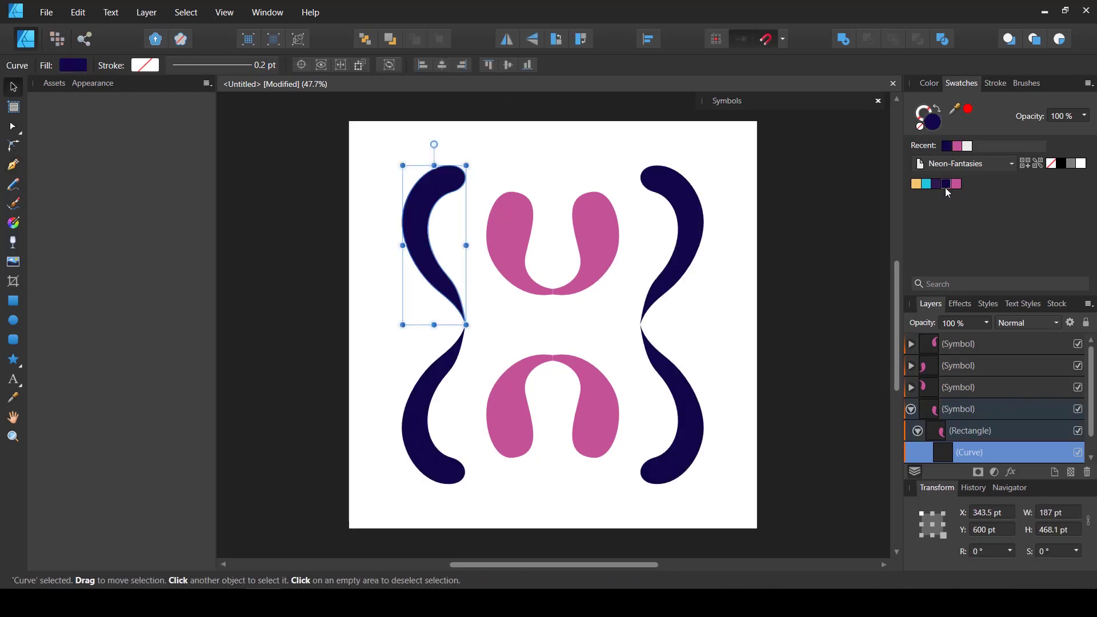
pyautogui.moveTo(413, 234); pyautogui.dragTo(423, 226)
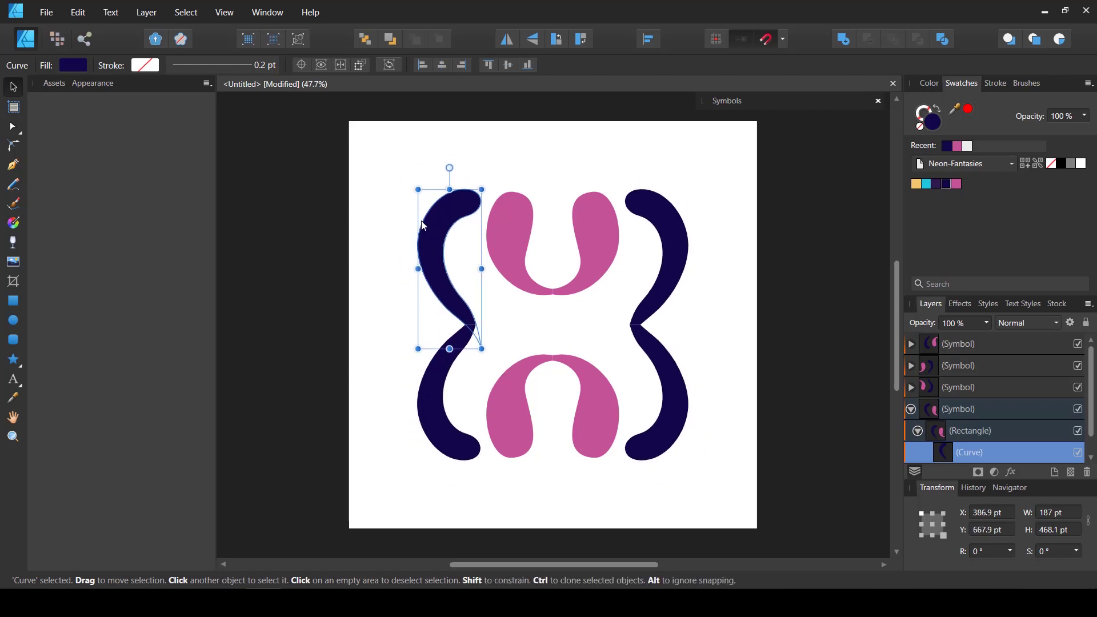
pyautogui.moveTo(487, 355); pyautogui.dragTo(519, 335)
pyautogui.moveTo(434, 271); pyautogui.dragTo(467, 289)
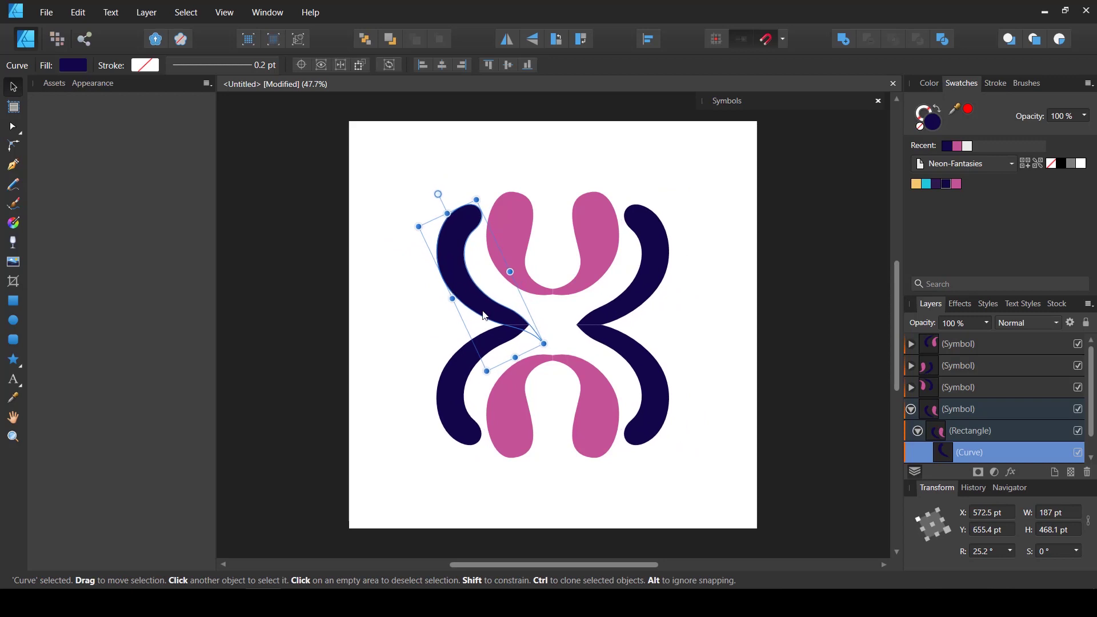
# - Inside the original symbol's rectangle, draw a closed triangular shape about 190 × 262 pt beside the navy curve with the Pen tool
pyautogui.click(988, 409)
pyautogui.click(982, 454)
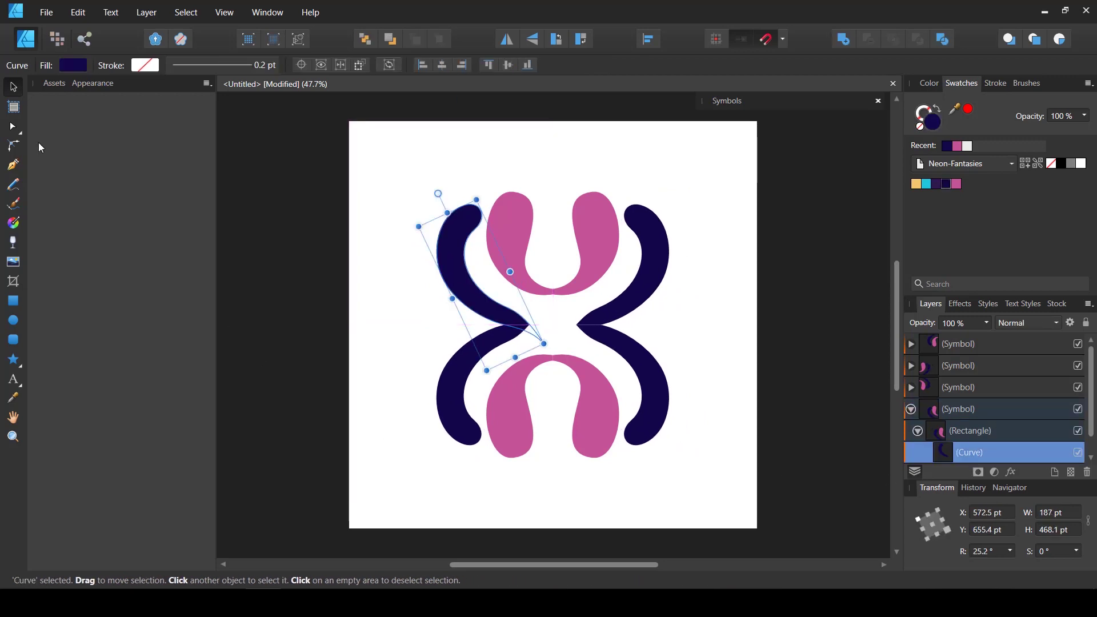
pyautogui.click(13, 165)
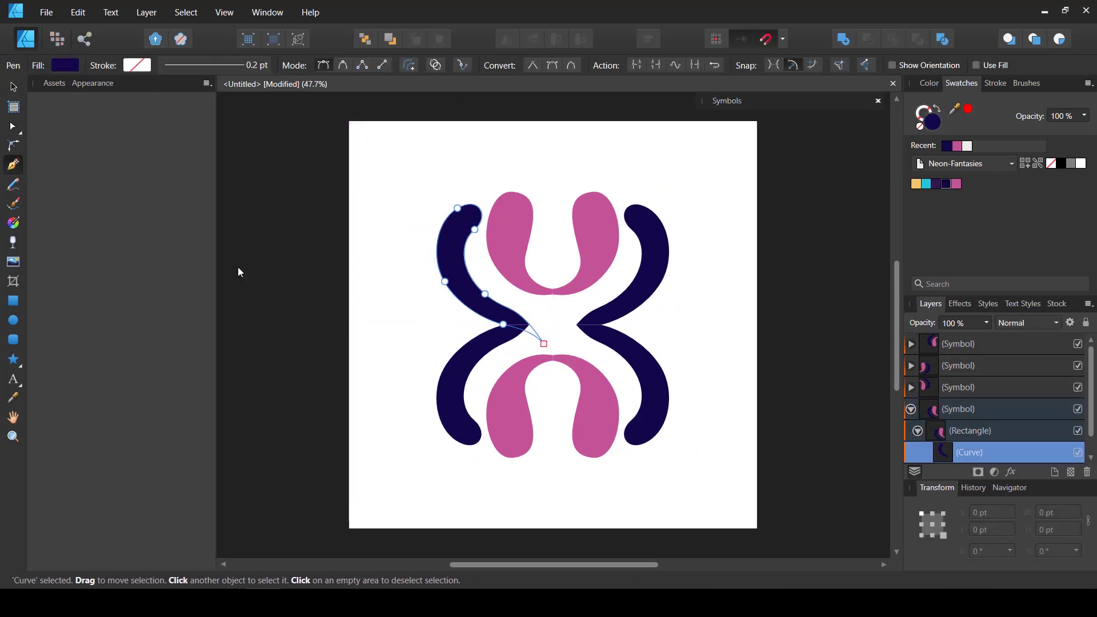
pyautogui.moveTo(375, 226); pyautogui.dragTo(378, 293)
pyautogui.click(440, 314)
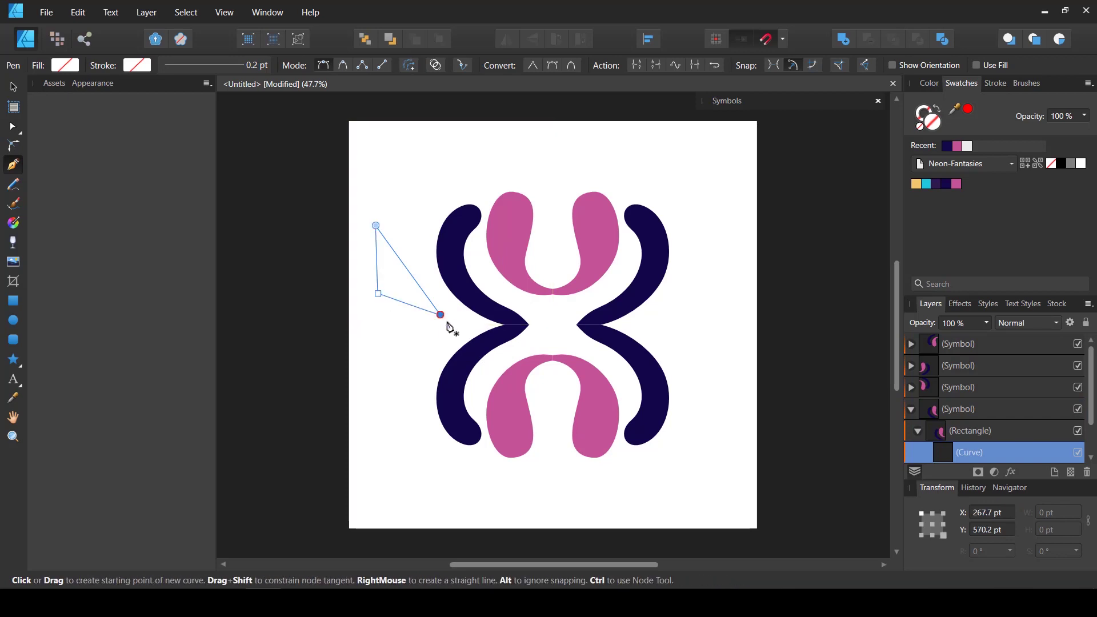
# - Fill the triangle with the palette's cyan swatch, shrink it to about 95 × 155 pt, rotate it to about -74.1° and place it above the pink curve
pyautogui.click(13, 87)
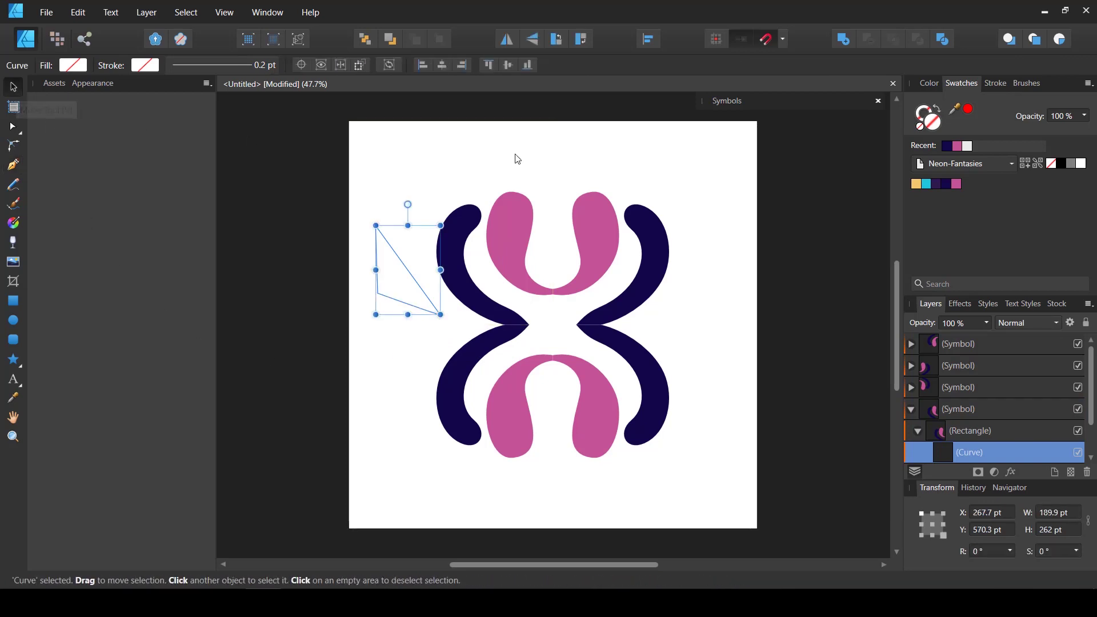
pyautogui.click(925, 184)
pyautogui.moveTo(381, 279)
pyautogui.mouseDown()
pyautogui.moveTo(408, 295)
pyautogui.moveTo(381, 289)
pyautogui.mouseUp()
pyautogui.moveTo(443, 331)
pyautogui.mouseDown()
pyautogui.moveTo(412, 295)
pyautogui.moveTo(423, 292)
pyautogui.moveTo(366, 312)
pyautogui.moveTo(358, 300)
pyautogui.moveTo(381, 303)
pyautogui.moveTo(359, 323)
pyautogui.moveTo(381, 239)
pyautogui.moveTo(466, 188)
pyautogui.moveTo(503, 178)
pyautogui.moveTo(500, 186)
pyautogui.mouseUp()
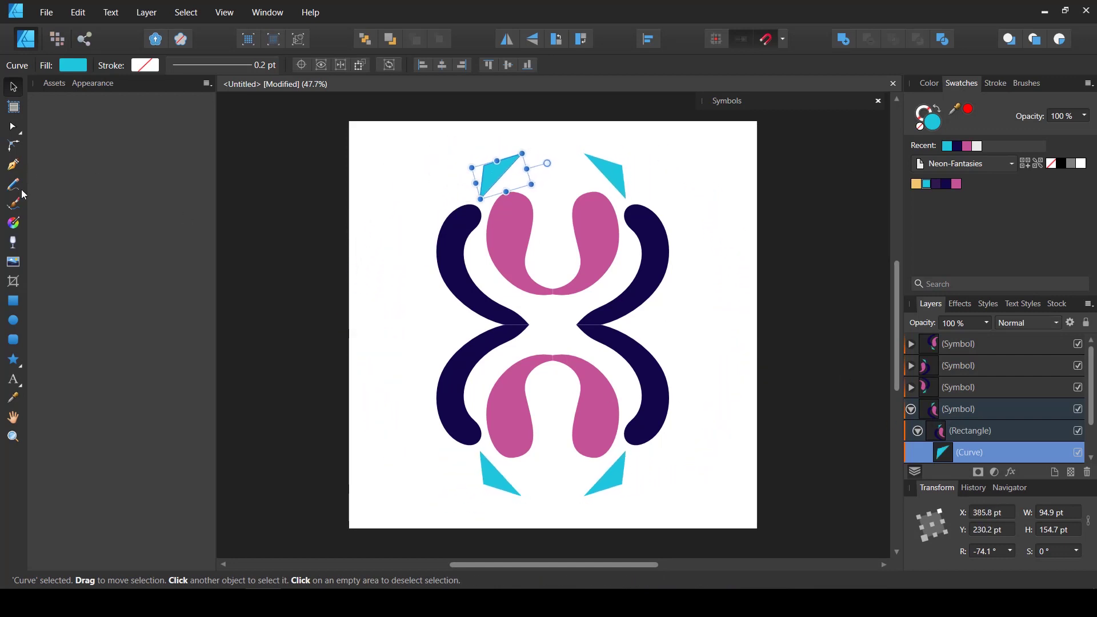
# - Draw a closed four-node arrowhead shape about 118 × 95 pt near the tile's centre, below the pink curve, with the Pen tool
pyautogui.click(11, 167)
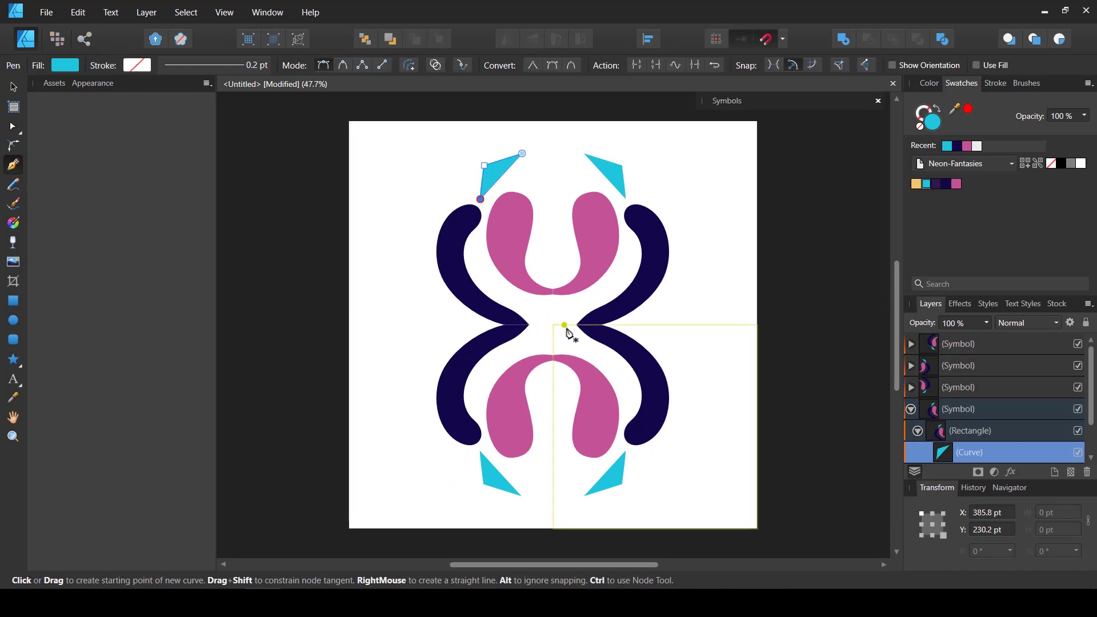
pyautogui.click(531, 293)
pyautogui.click(537, 324)
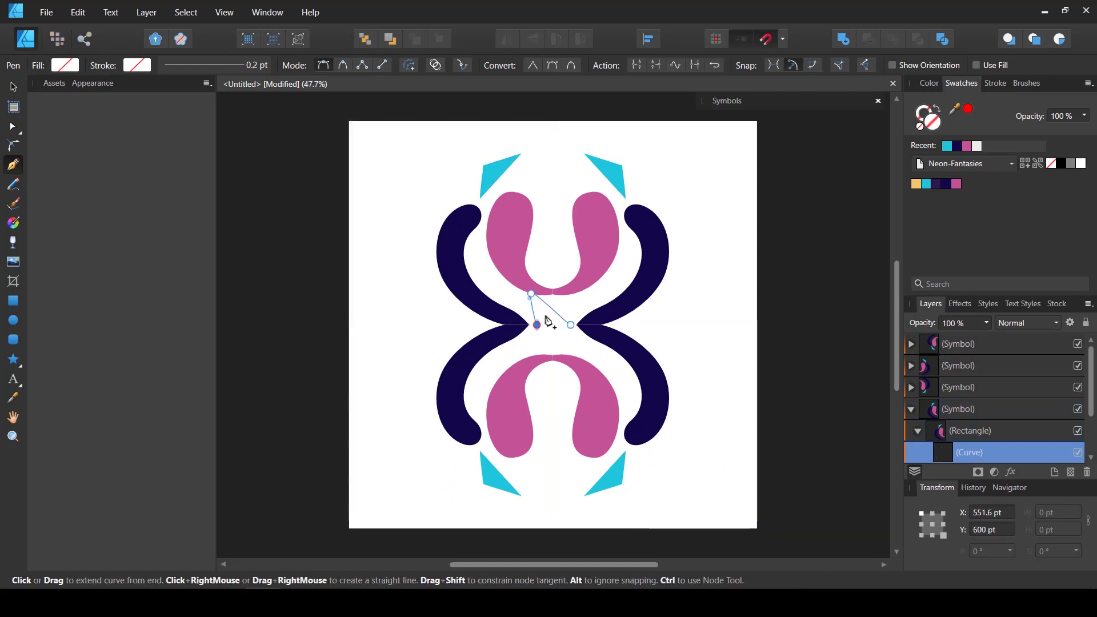
pyautogui.click(570, 325)
pyautogui.press('Escape')
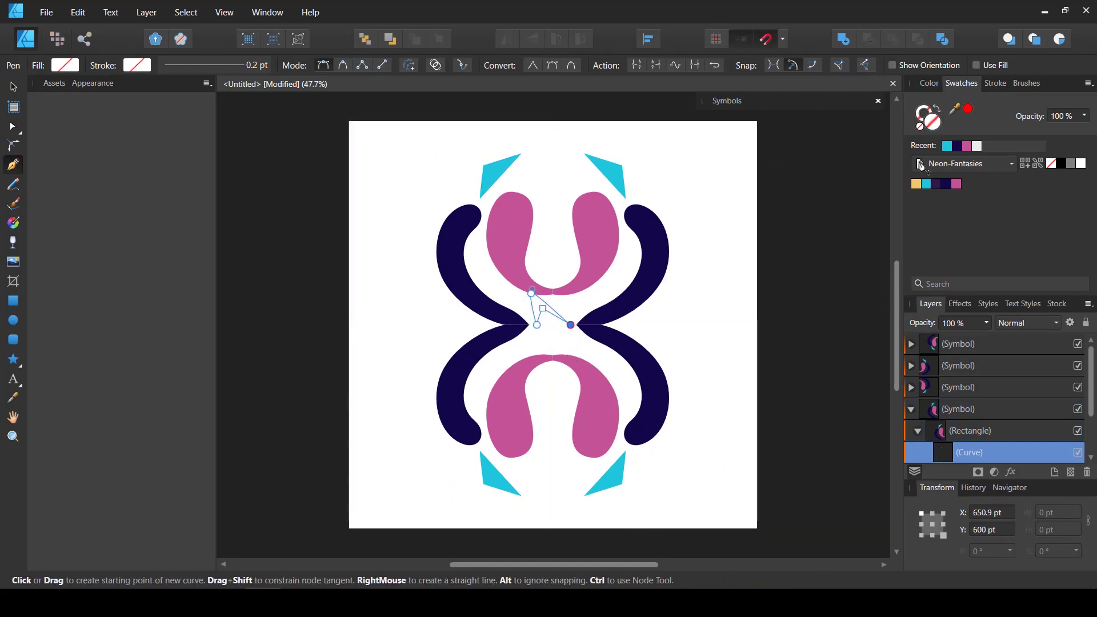
# - Fill the arrowhead shape with the palette's yellow swatch and move it slightly down at the tile's centre
pyautogui.click(915, 183)
pyautogui.click(14, 87)
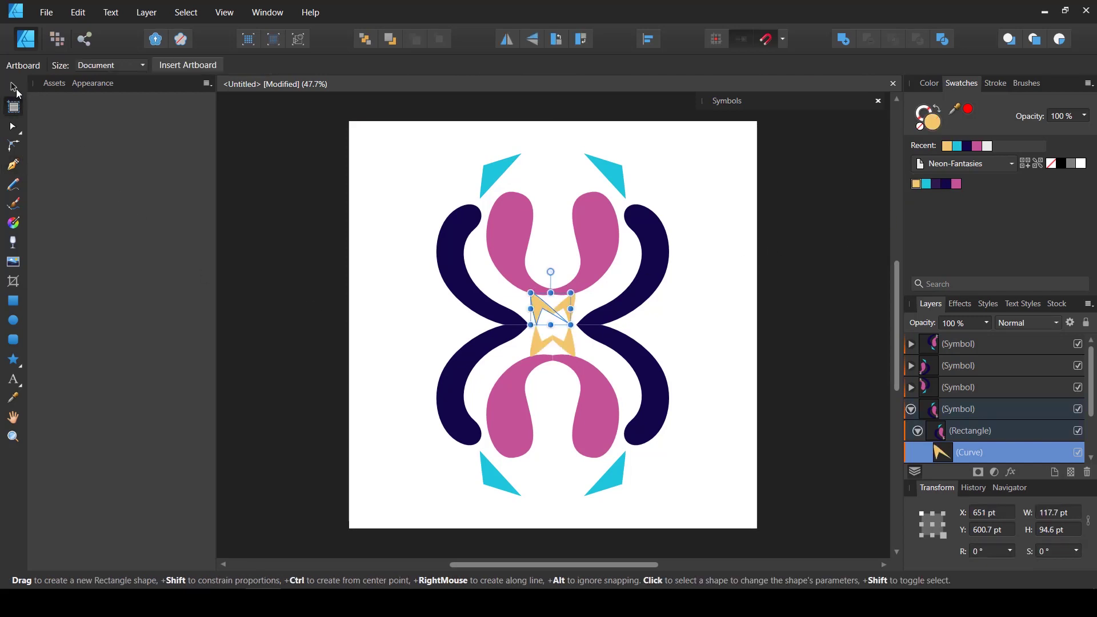
pyautogui.moveTo(539, 304); pyautogui.dragTo(541, 308)
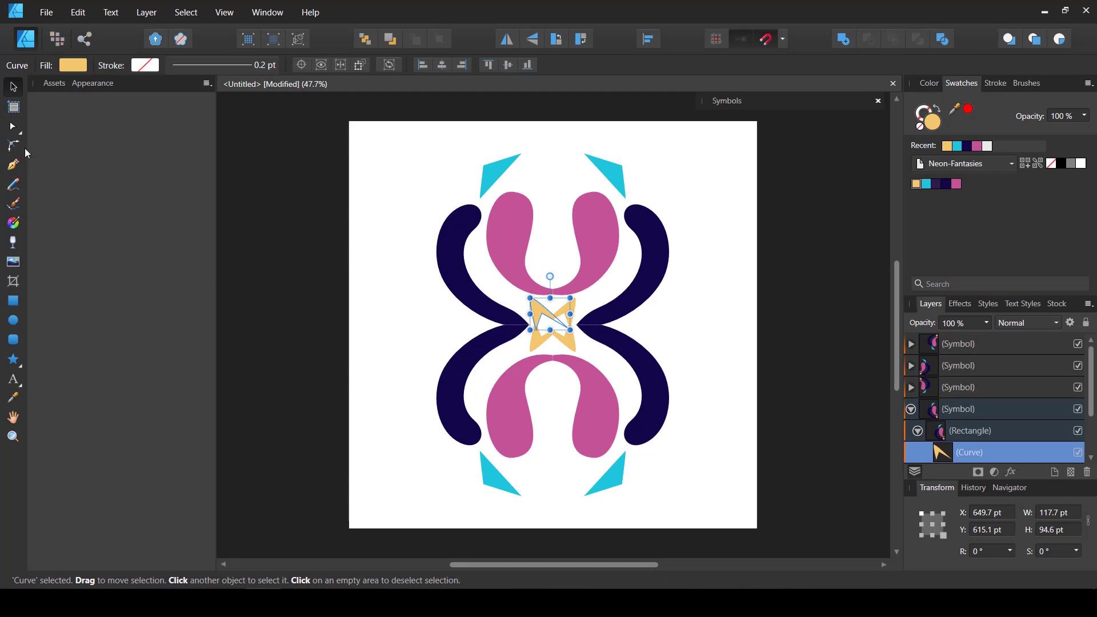
# - Draw a closed teardrop curve about 282 × 285 pt across the upper-left quadrant's outer edge and round its head by adjusting nodes
pyautogui.click(16, 168)
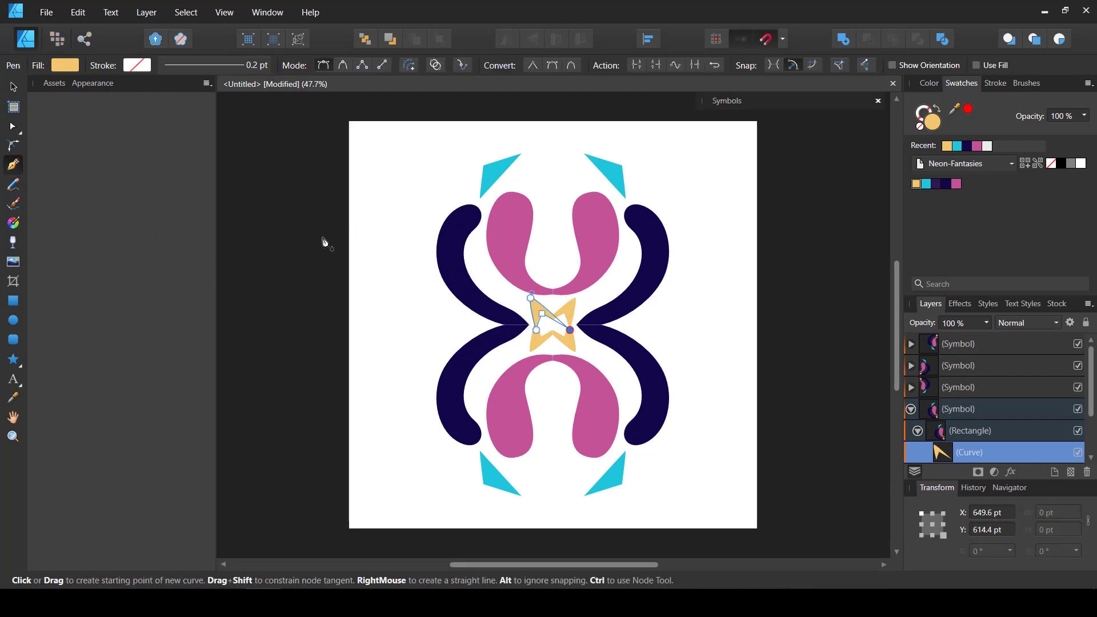
pyautogui.moveTo(324, 237); pyautogui.dragTo(367, 221)
pyautogui.click(383, 155)
pyautogui.moveTo(426, 148); pyautogui.dragTo(420, 171)
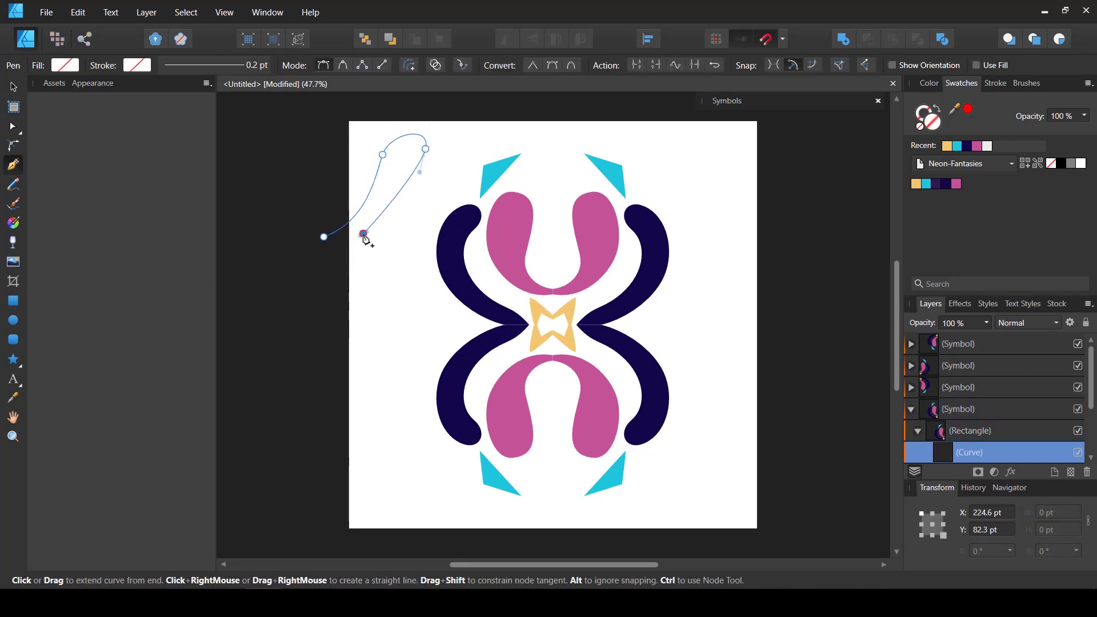
pyautogui.moveTo(363, 233); pyautogui.dragTo(379, 217)
pyautogui.click(324, 236)
pyautogui.press('a')
pyautogui.moveTo(420, 172); pyautogui.dragTo(419, 187)
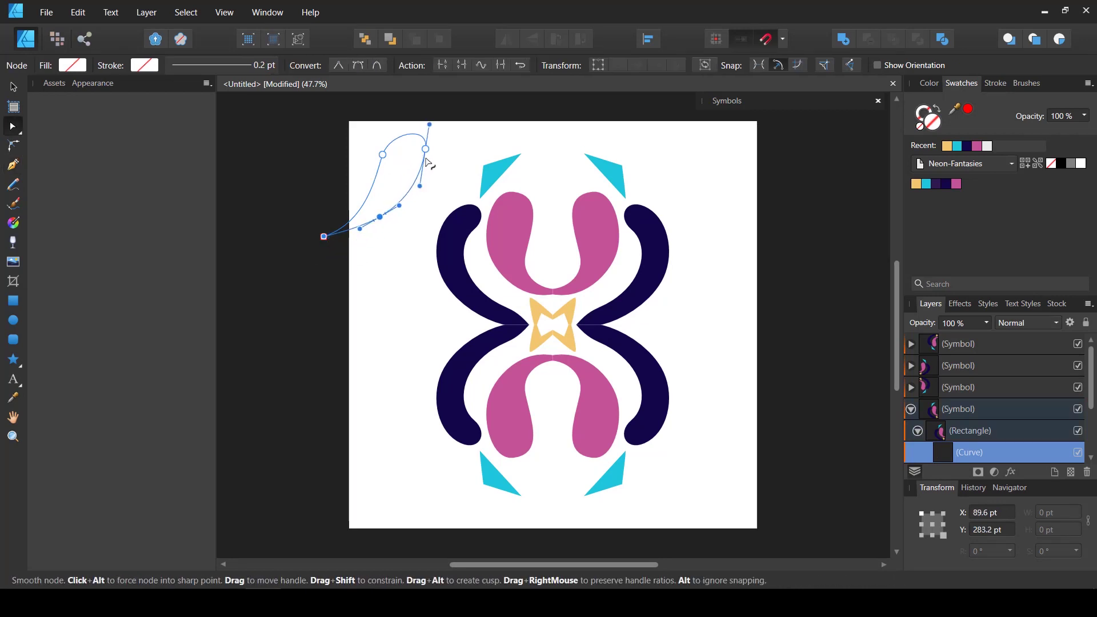
pyautogui.moveTo(426, 149)
pyautogui.mouseDown()
pyautogui.moveTo(423, 160)
pyautogui.moveTo(426, 147)
pyautogui.mouseUp()
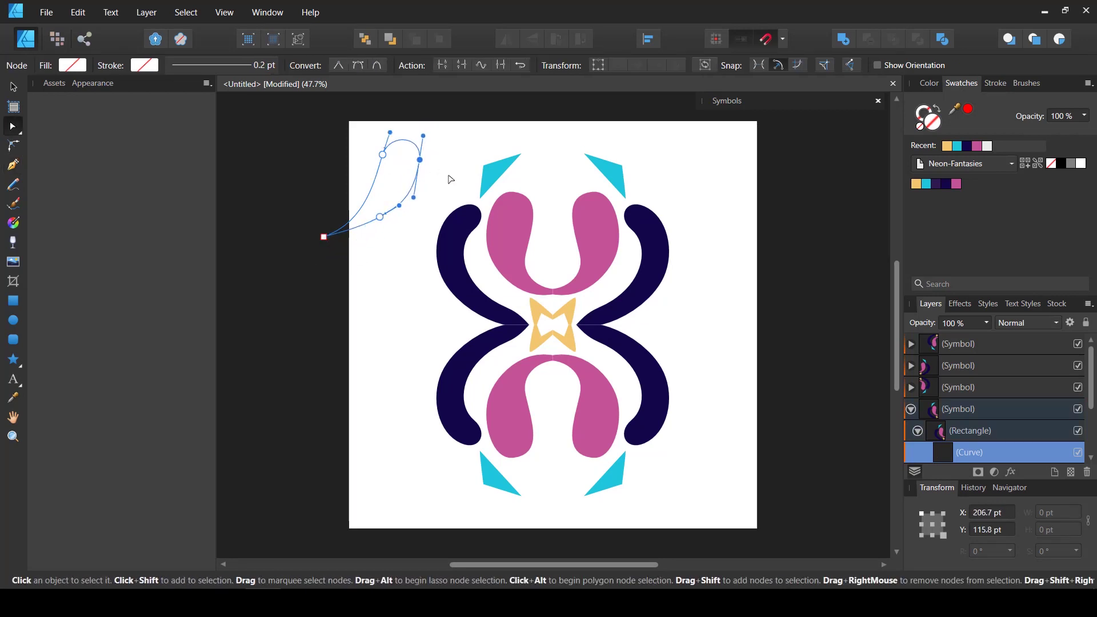
# - Fill the teardrop with the palette's dark purple swatch and rotate it to about -23.4°
pyautogui.click(937, 183)
pyautogui.click(13, 87)
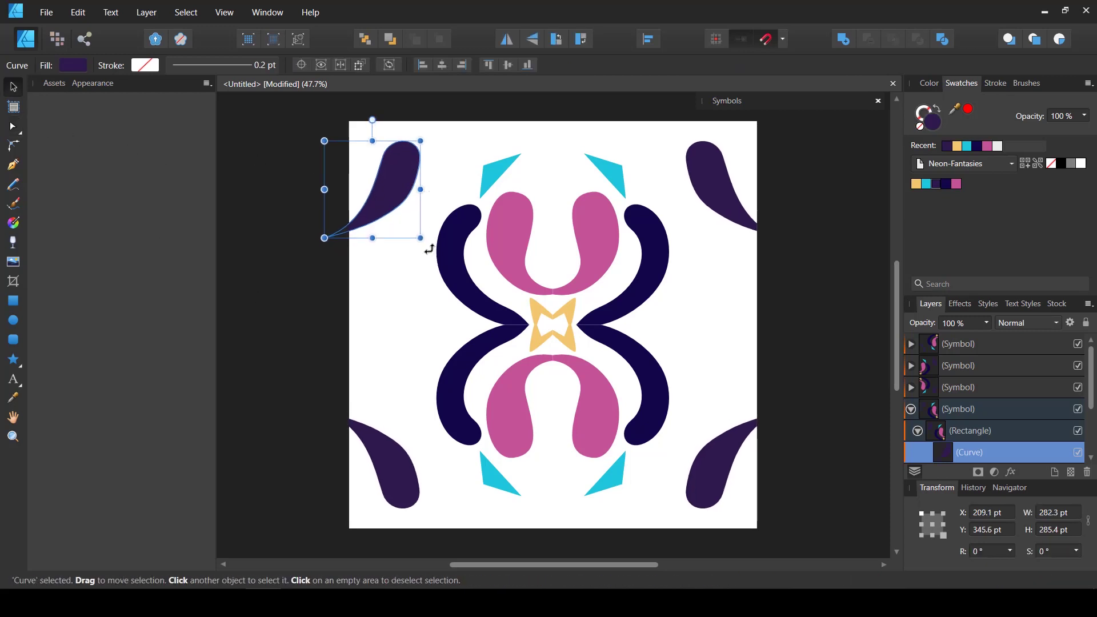
pyautogui.moveTo(430, 246); pyautogui.dragTo(407, 254)
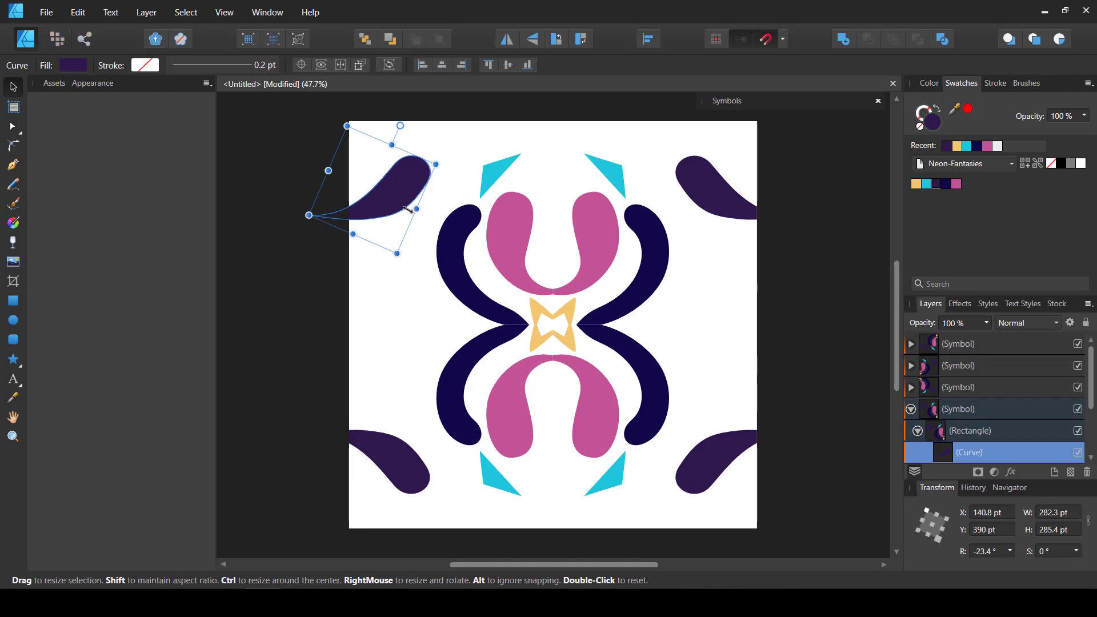
# - Reshape the rotated teardrop with the Node tool, widening its head and smoothing its underside near the tail
pyautogui.press('a')
pyautogui.moveTo(429, 187); pyautogui.dragTo(428, 182)
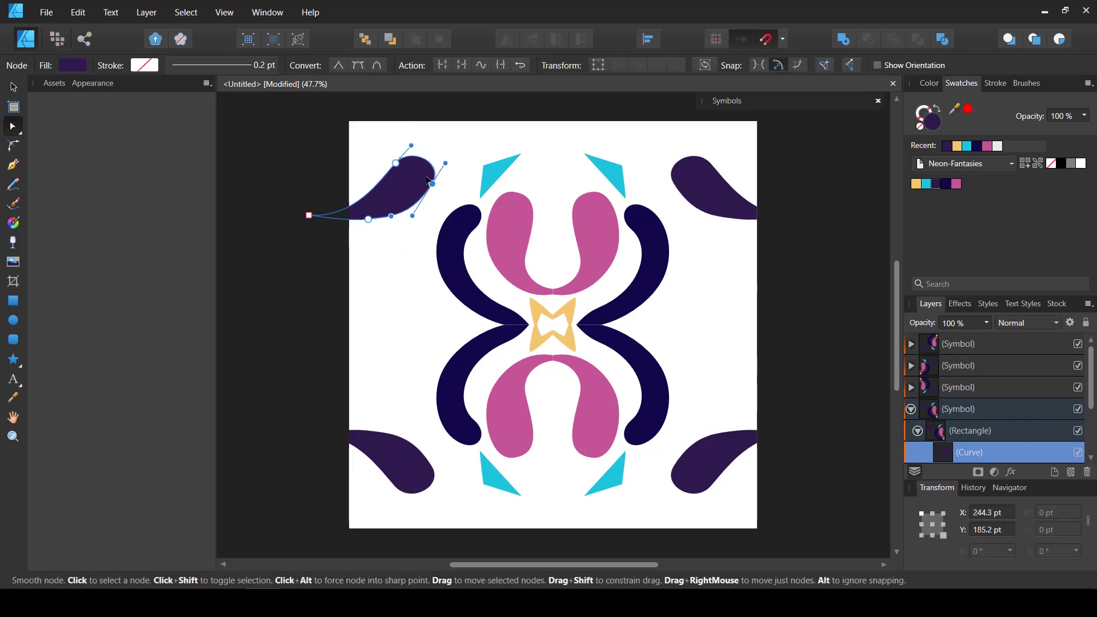
pyautogui.moveTo(411, 145); pyautogui.dragTo(419, 135)
pyautogui.click(367, 219)
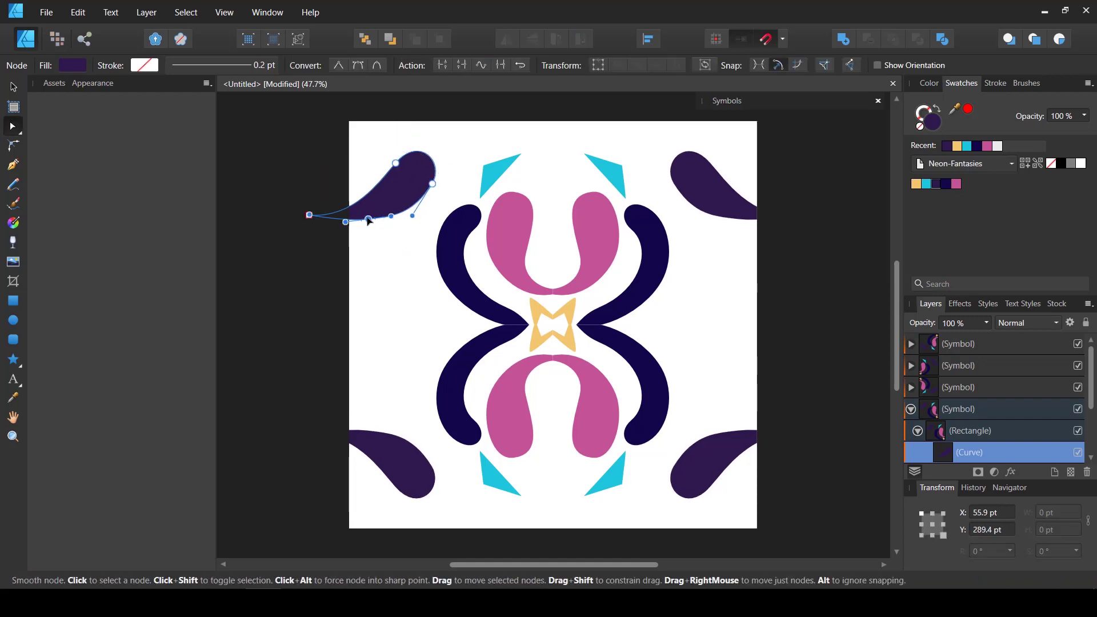
pyautogui.moveTo(368, 219); pyautogui.dragTo(387, 216)
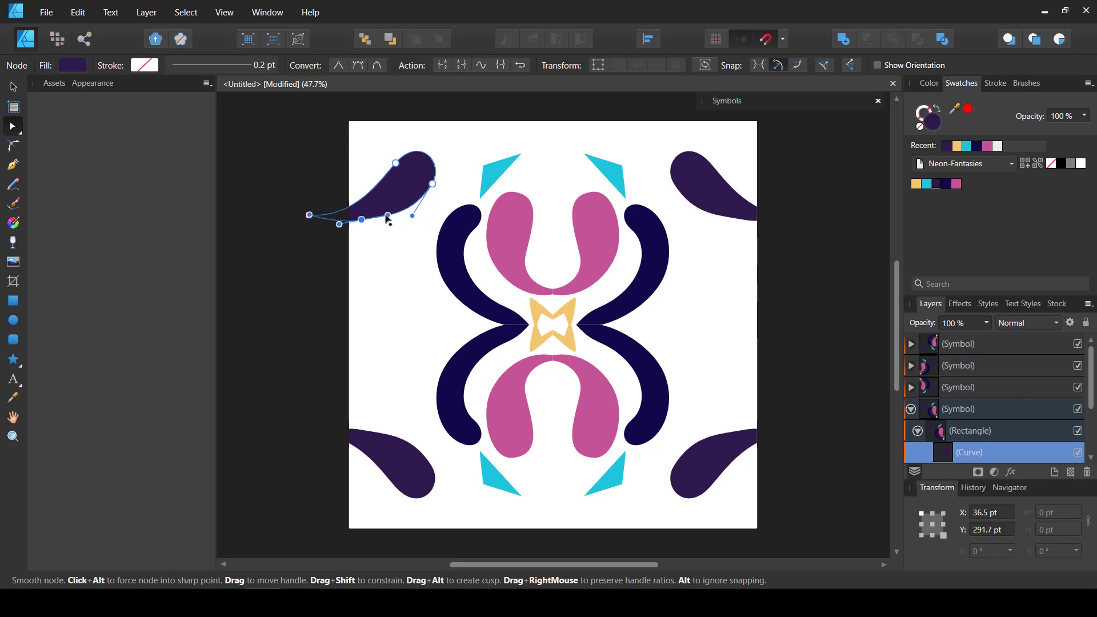
# - Recolour the teardrop to a brighter purple with H 263, S 61, L 48
pyautogui.press('v')
pyautogui.click(72, 65)
pyautogui.moveTo(104, 186); pyautogui.dragTo(119, 166)
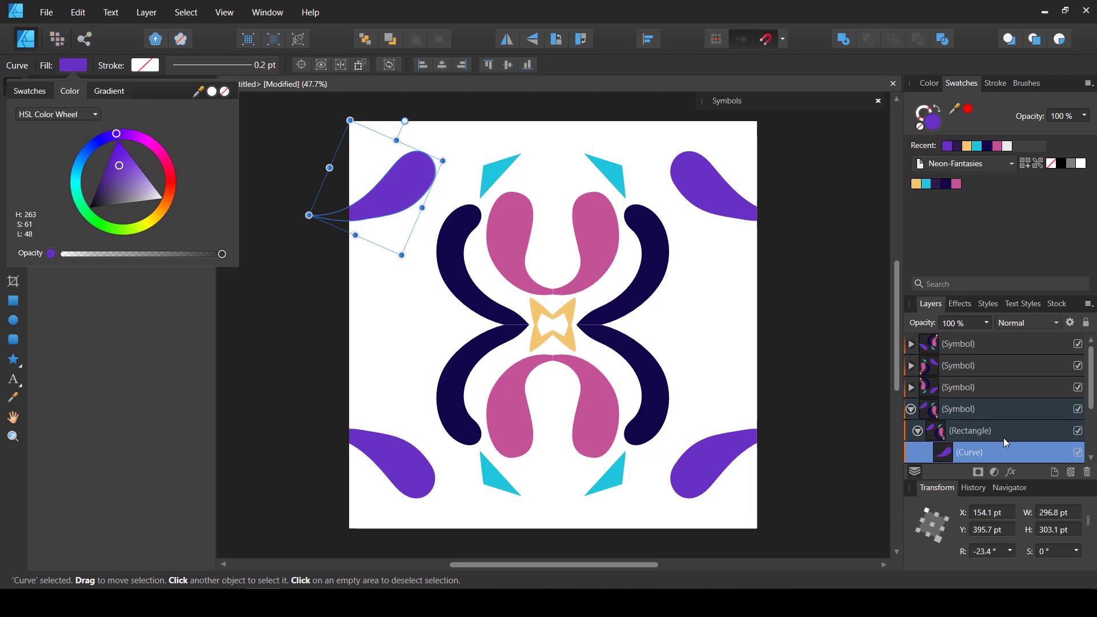
# - Draw a background rectangle about 715 × 671 pt over the upper-left quadrant, beneath all the symbol's curves, and fill it with black
pyautogui.click(962, 83)
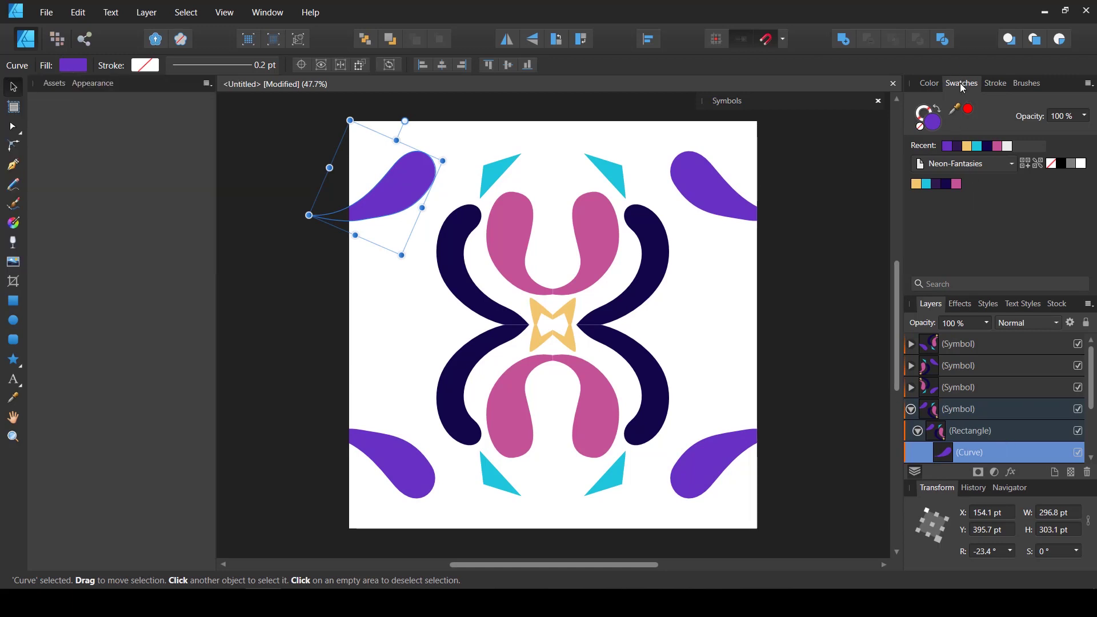
pyautogui.click(962, 85)
pyautogui.click(980, 340)
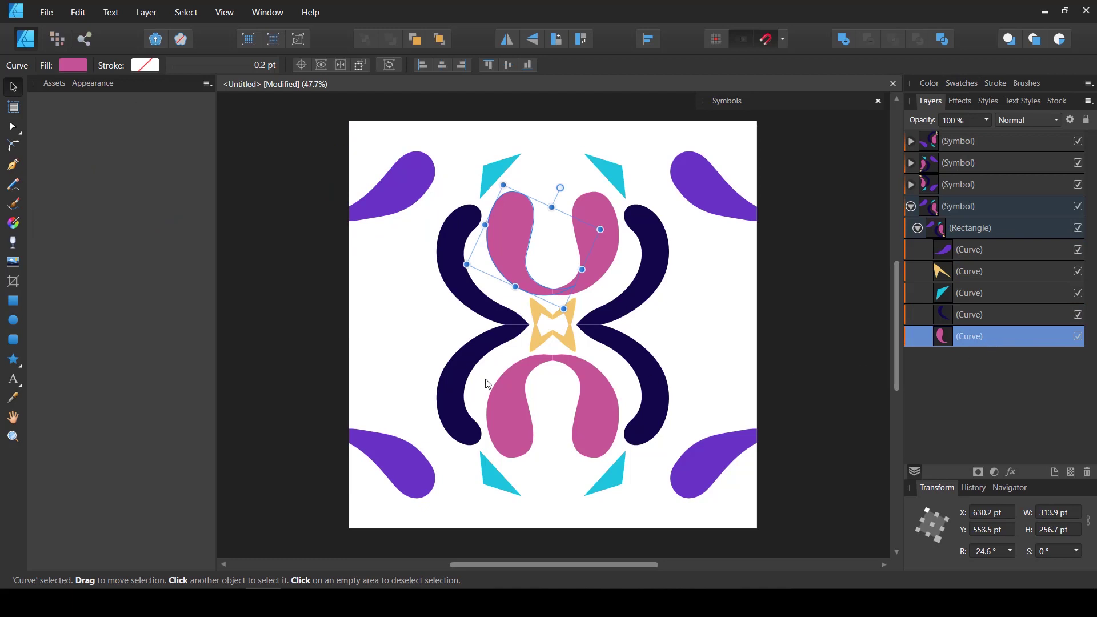
pyautogui.click(13, 301)
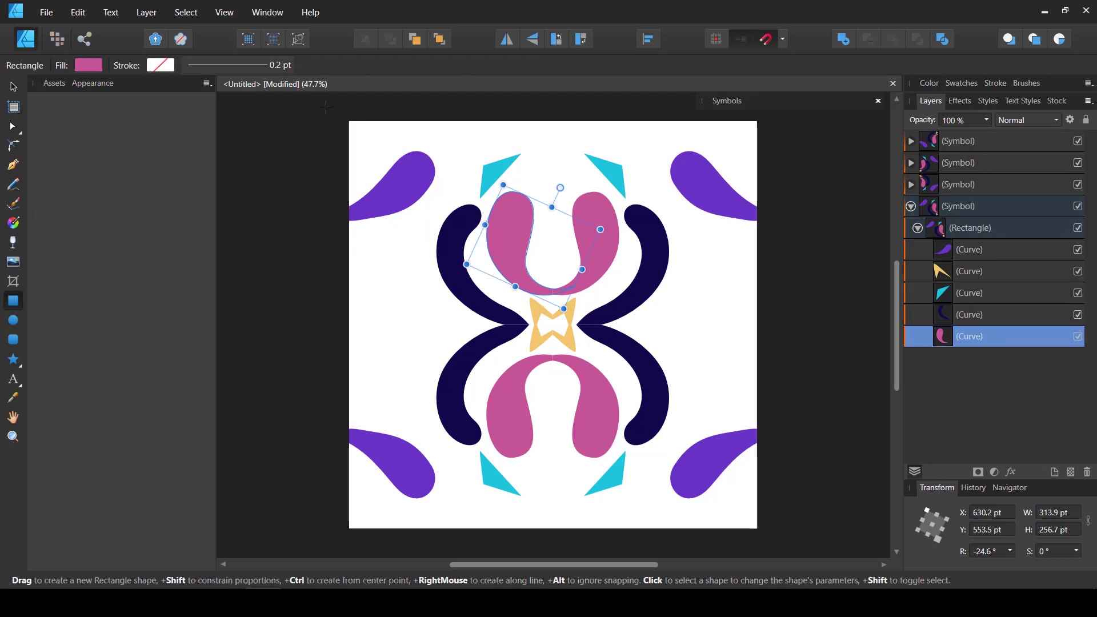
pyautogui.moveTo(326, 107); pyautogui.dragTo(569, 336)
pyautogui.moveTo(978, 341); pyautogui.dragTo(947, 367)
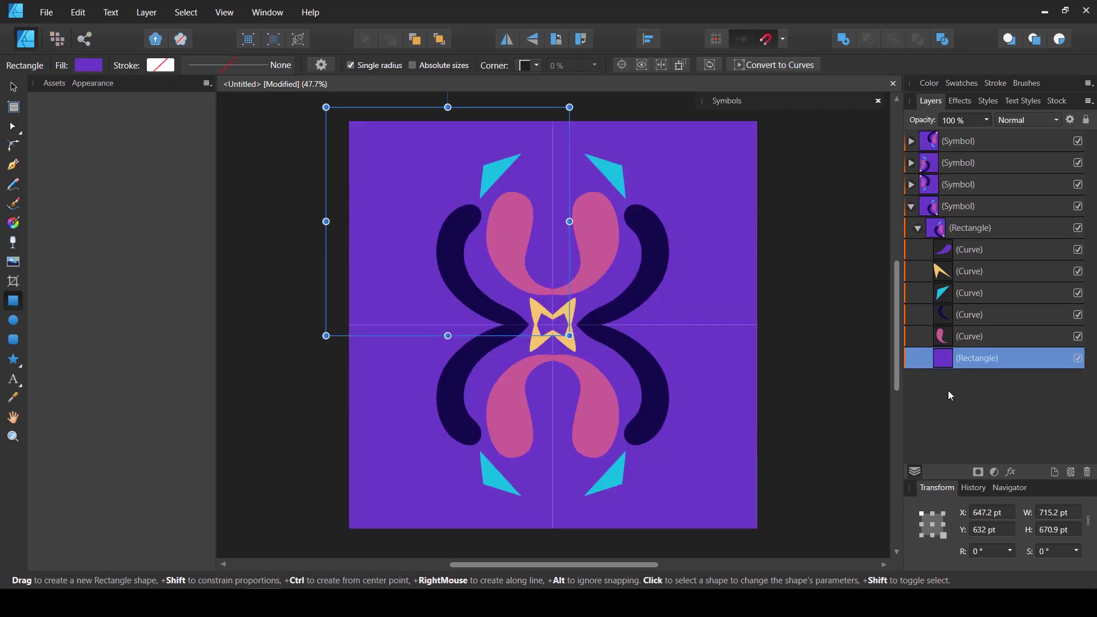
pyautogui.click(86, 65)
pyautogui.moveTo(118, 170); pyautogui.dragTo(74, 235)
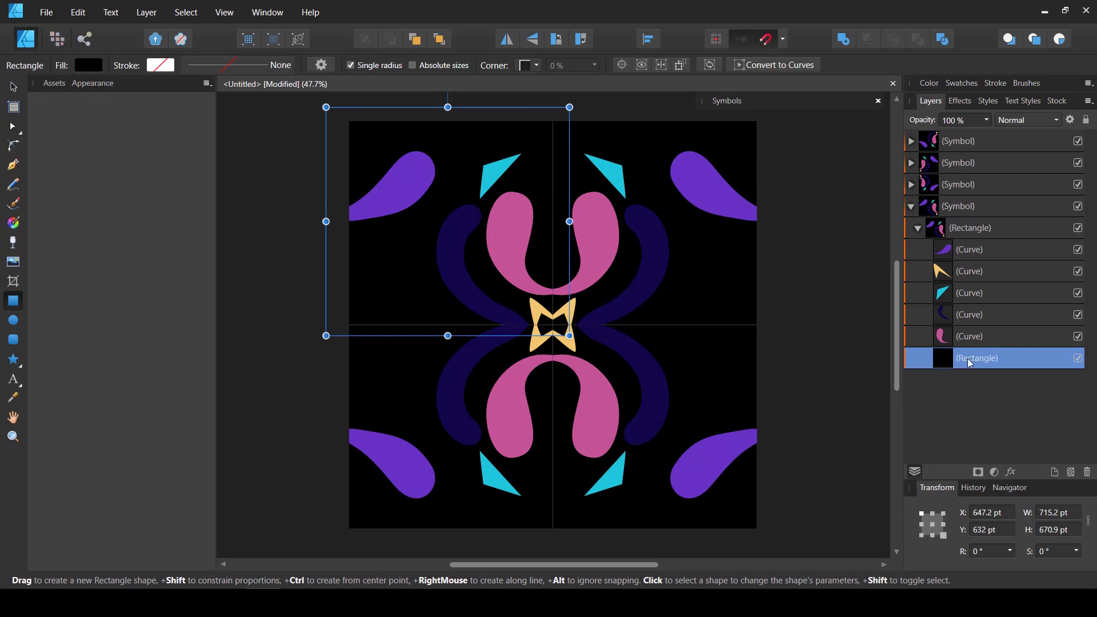
# - Draw a closed forked shape about 214 × 223 pt between the purple teardrop and the quadrant's lower edge with the Pen tool
pyautogui.click(993, 338)
pyautogui.click(990, 272)
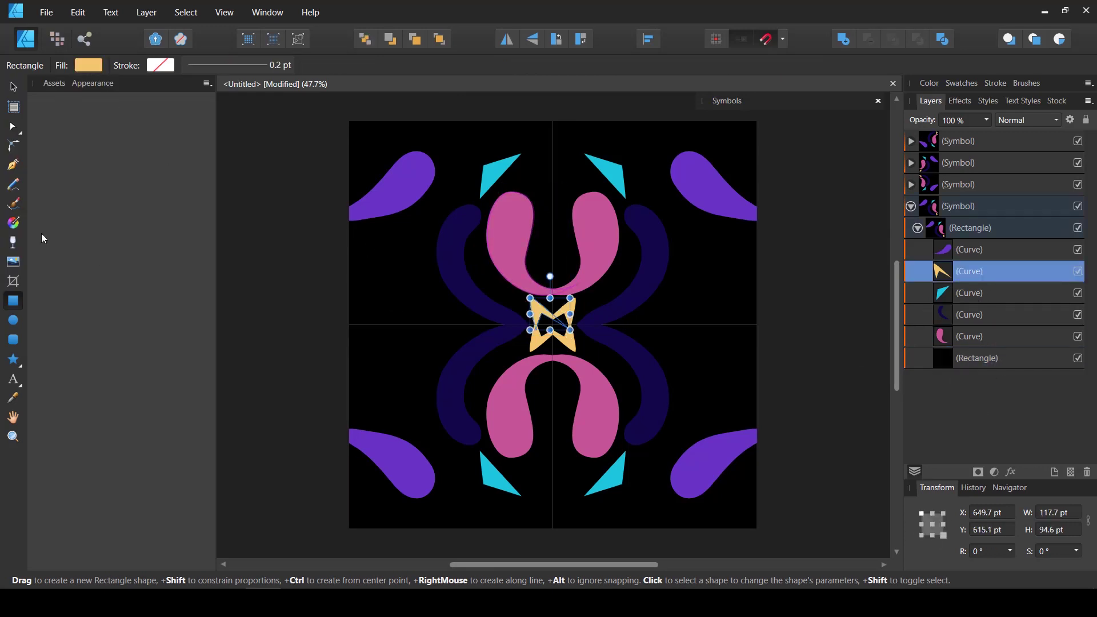
pyautogui.click(14, 164)
pyautogui.click(364, 301)
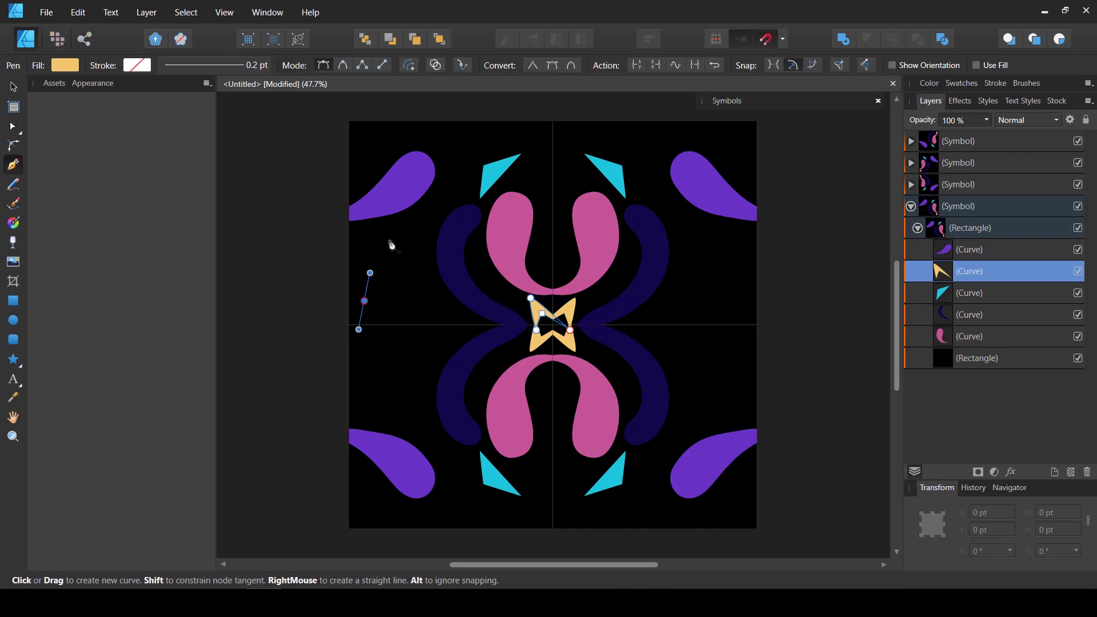
pyautogui.moveTo(391, 239); pyautogui.dragTo(431, 225)
pyautogui.click(393, 263)
pyautogui.click(437, 300)
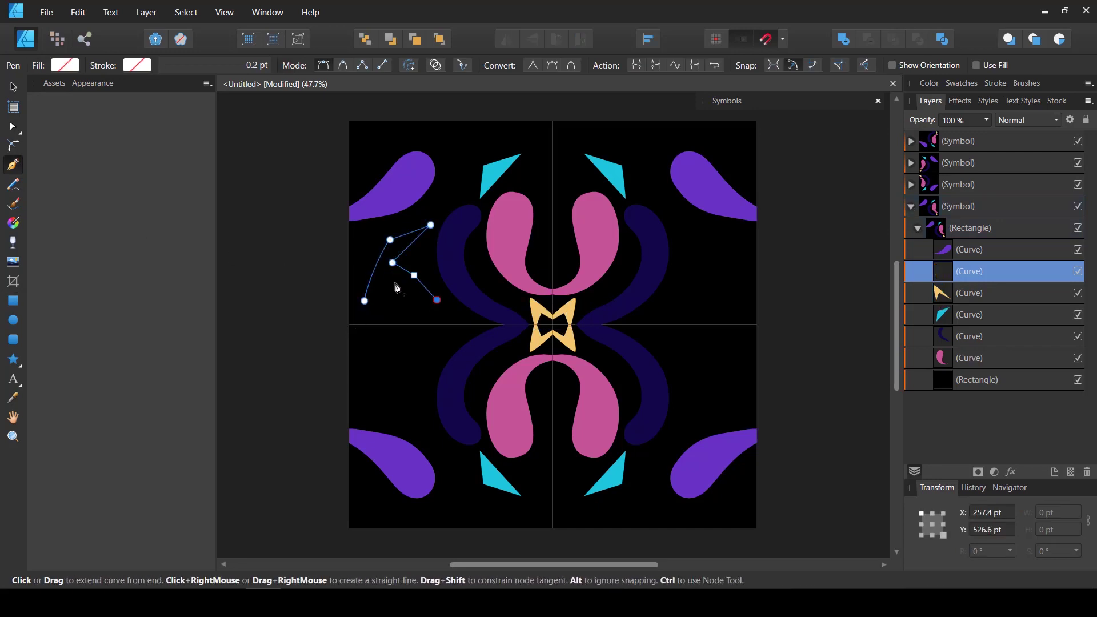
pyautogui.click(387, 278)
pyautogui.click(364, 301)
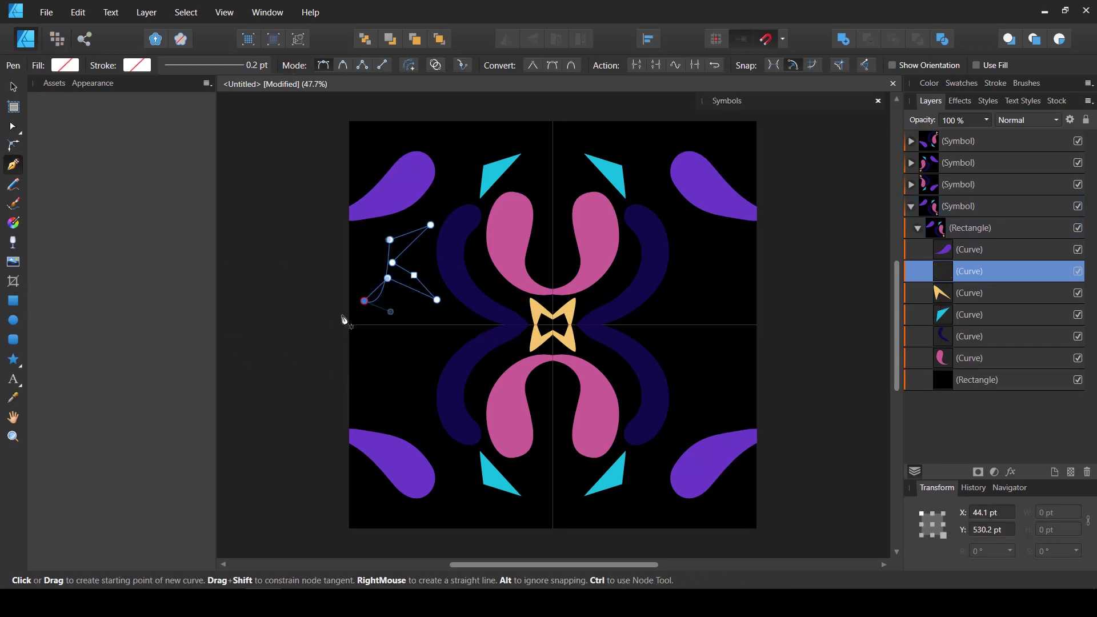
pyautogui.hotkey('ctrl', 'z')
pyautogui.click(364, 301)
# - Fill the forked shape with the palette's pink swatch and move it outward so it overlaps the tile's left edge
pyautogui.press('v')
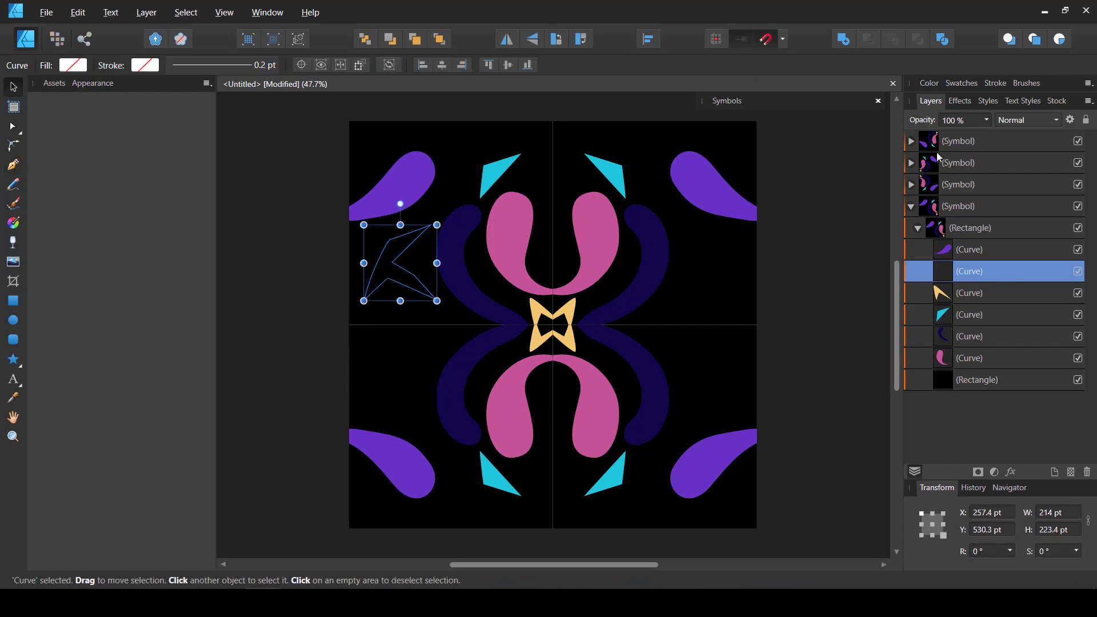
pyautogui.click(961, 84)
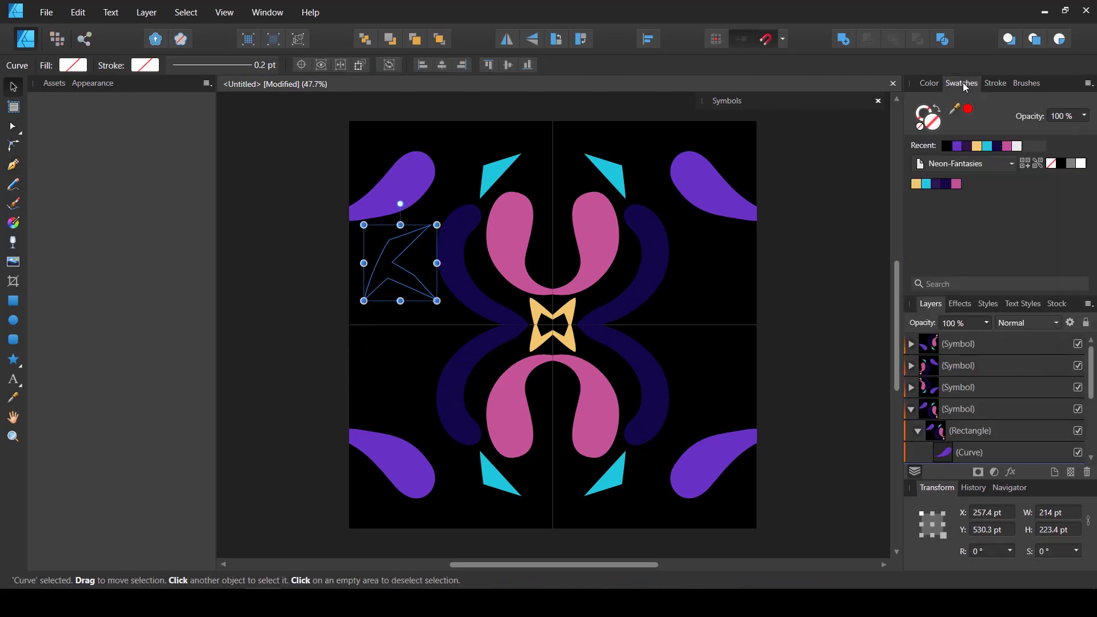
pyautogui.click(957, 190)
pyautogui.moveTo(419, 246); pyautogui.dragTo(397, 257)
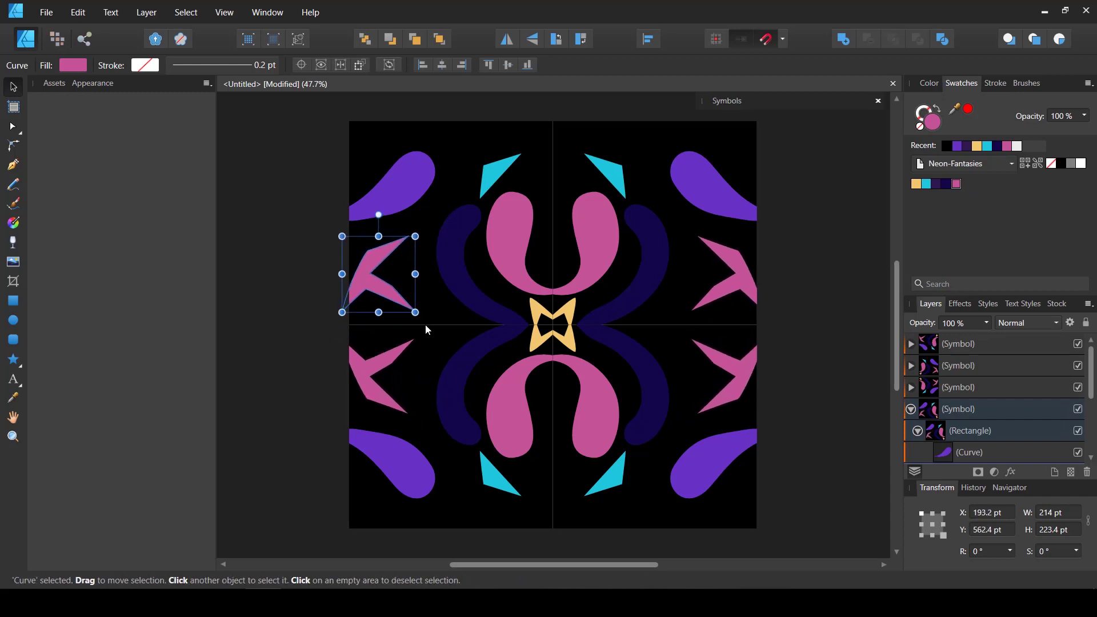
# - Draw a small closed three-node curved shape across the tile's upper edge with the Pen tool, inside the upper-left symbol
pyautogui.click(428, 329)
pyautogui.click(394, 289)
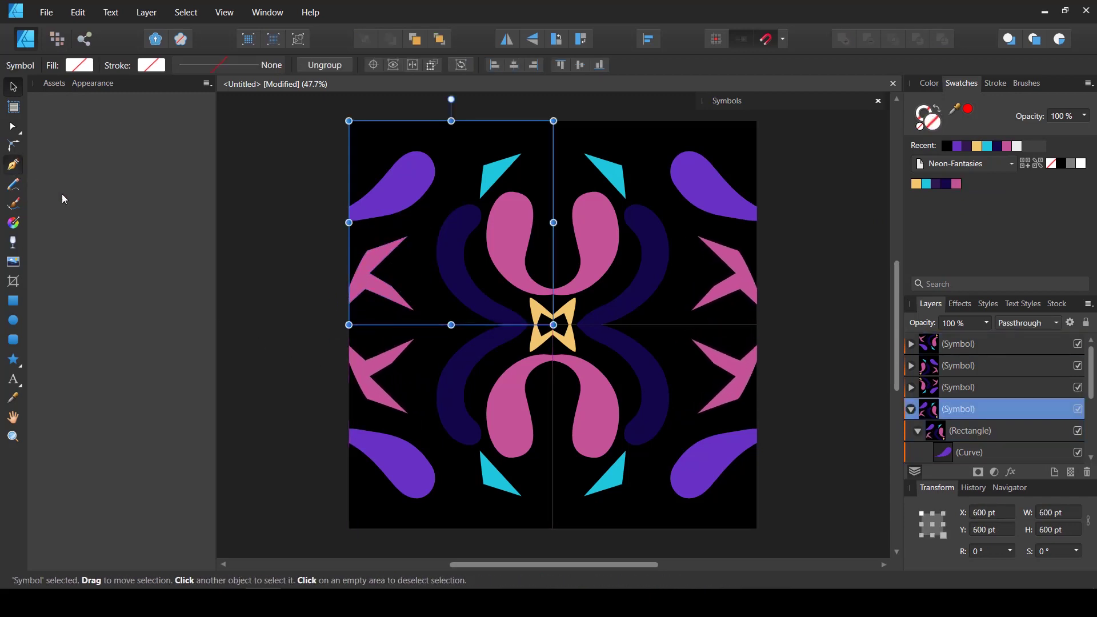
pyautogui.press('p')
pyautogui.click(988, 452)
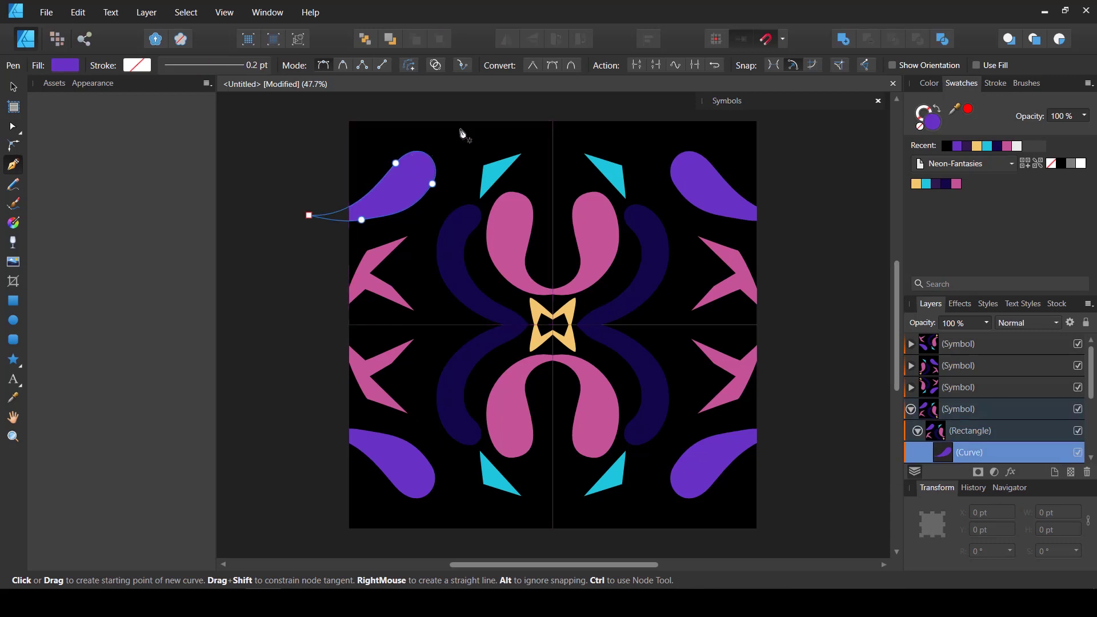
pyautogui.click(440, 106)
pyautogui.click(446, 144)
pyautogui.moveTo(473, 141); pyautogui.dragTo(487, 119)
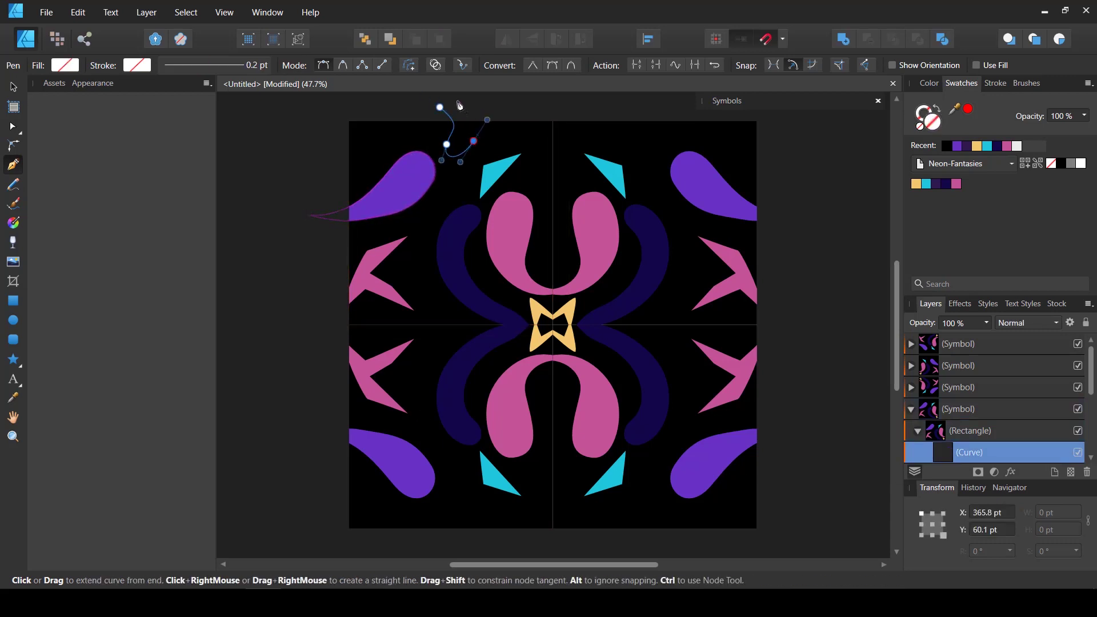
pyautogui.click(440, 108)
pyautogui.scroll(1, 416, 115)
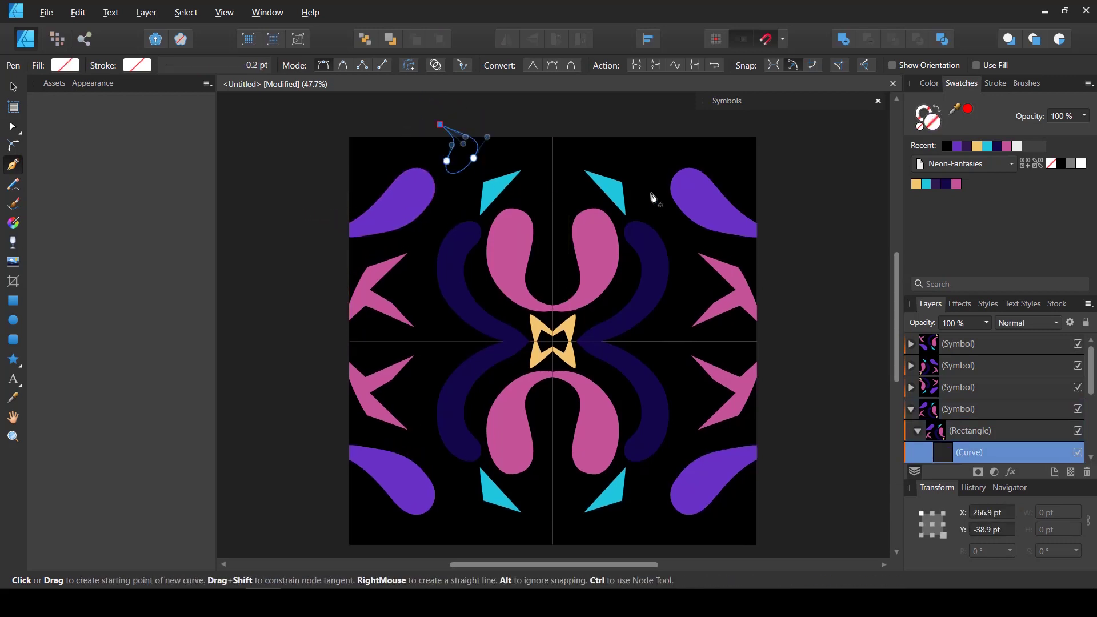
# - Fill the small curved shape with the palette's navy swatch and move it into the tile's upper-left corner
pyautogui.click(926, 183)
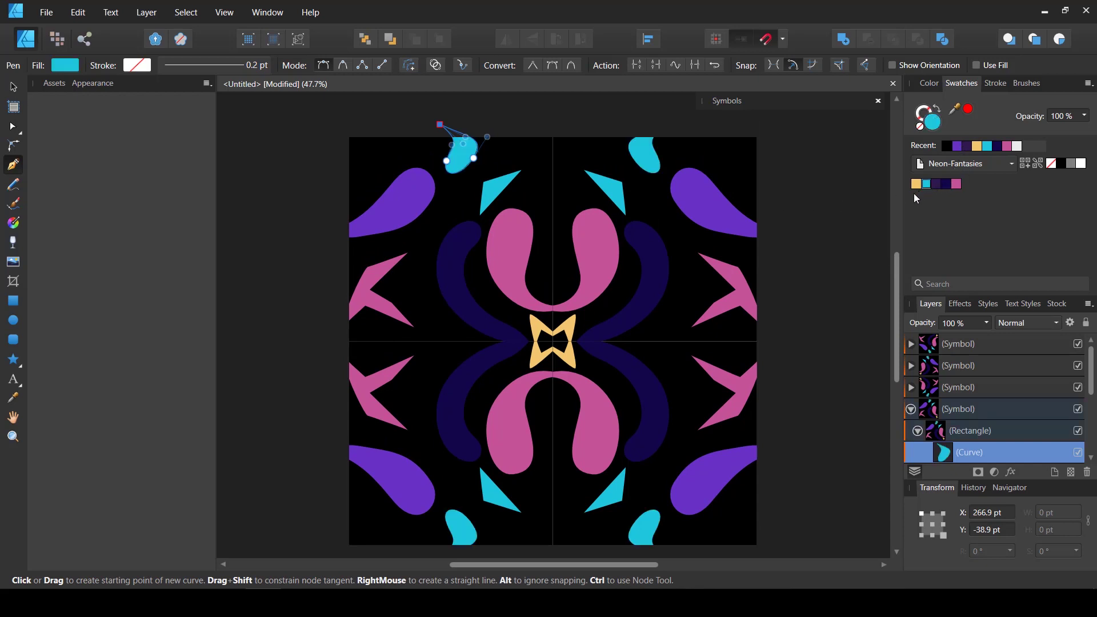
pyautogui.click(946, 184)
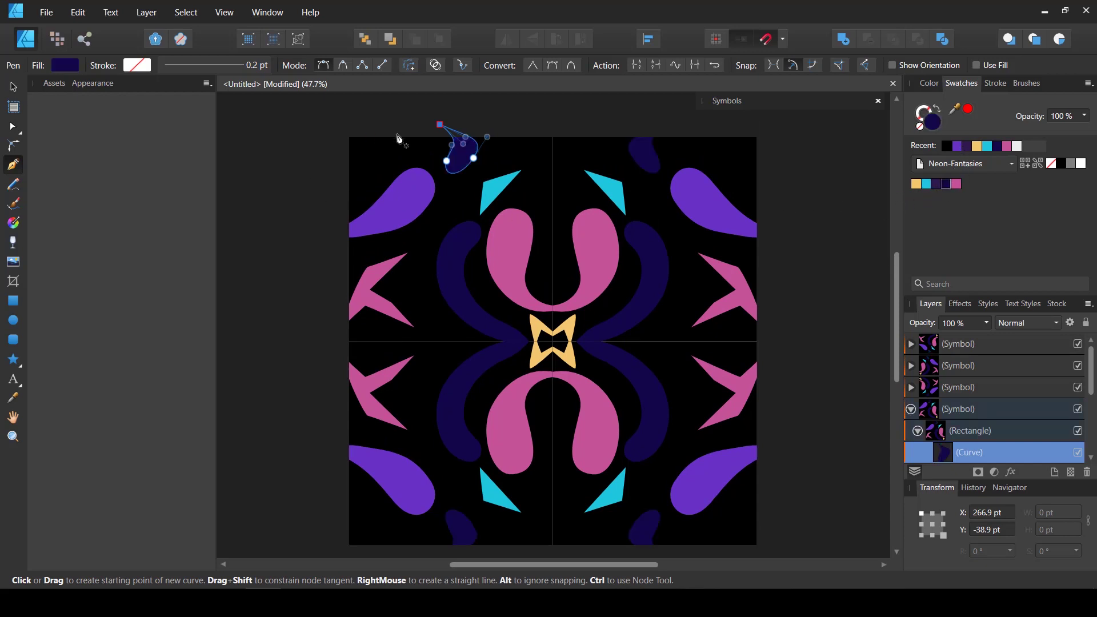
pyautogui.click(12, 88)
pyautogui.moveTo(461, 160); pyautogui.dragTo(397, 163)
# - Draw a closed four-node shape crossing the vertical centre line near the tile's upper edge and fill it with the palette's yellow swatch
pyautogui.press('p')
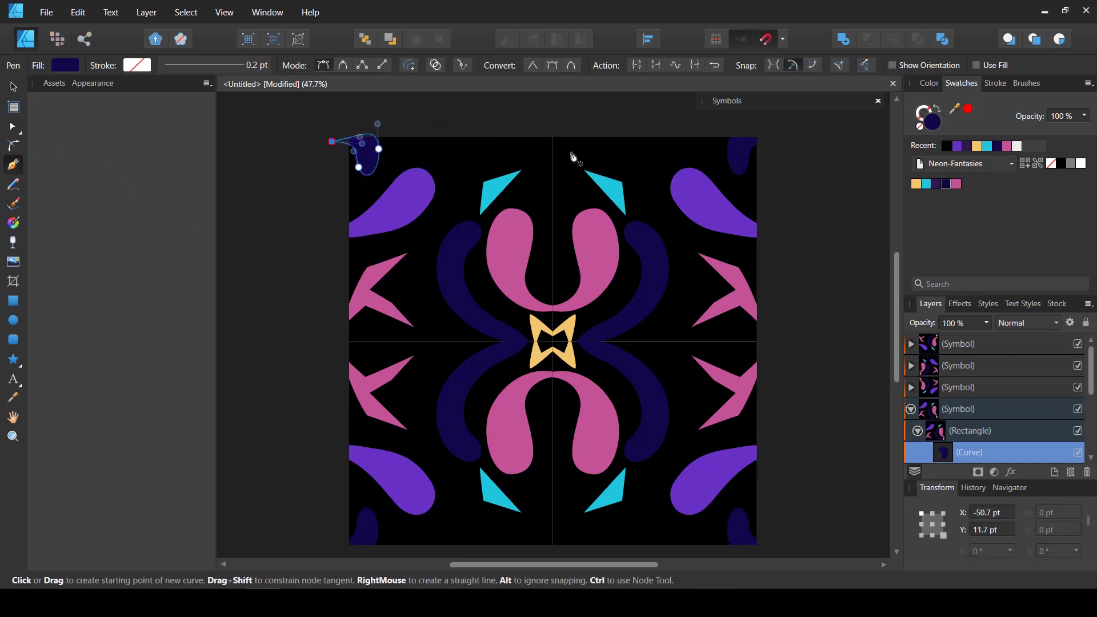
pyautogui.click(581, 146)
pyautogui.moveTo(528, 183); pyautogui.dragTo(544, 201)
pyautogui.click(544, 201)
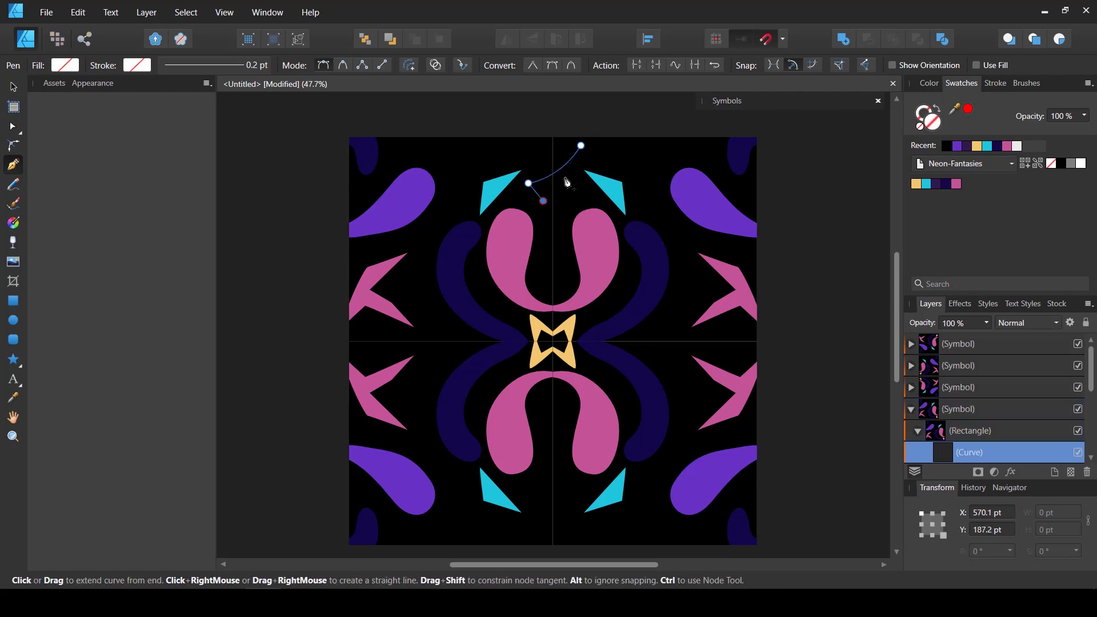
pyautogui.click(568, 178)
pyautogui.moveTo(581, 146); pyautogui.dragTo(595, 109)
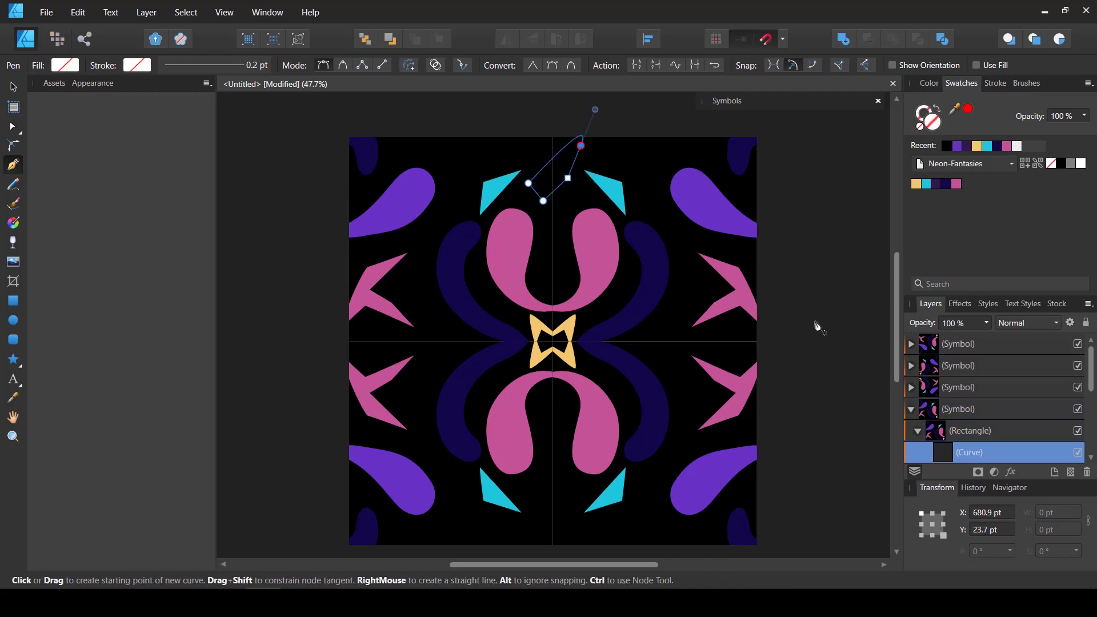
pyautogui.click(917, 184)
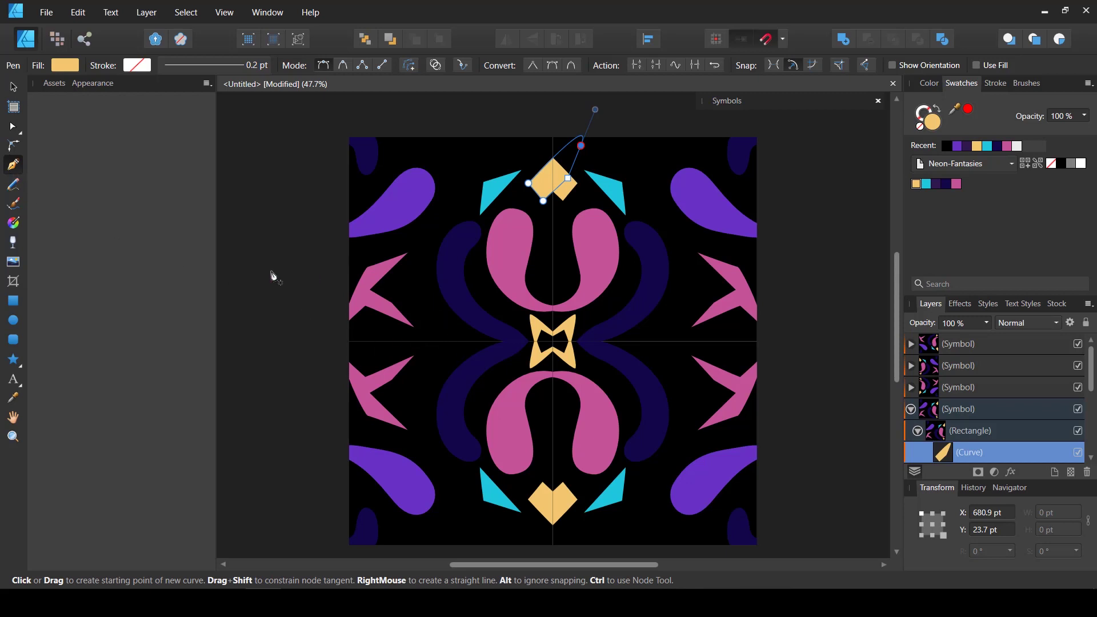
# - Draw a yellow circle about 48 × 47 pt beside the pink forked shape in the upper-left quadrant
pyautogui.click(16, 318)
pyautogui.moveTo(400, 275); pyautogui.dragTo(423, 297)
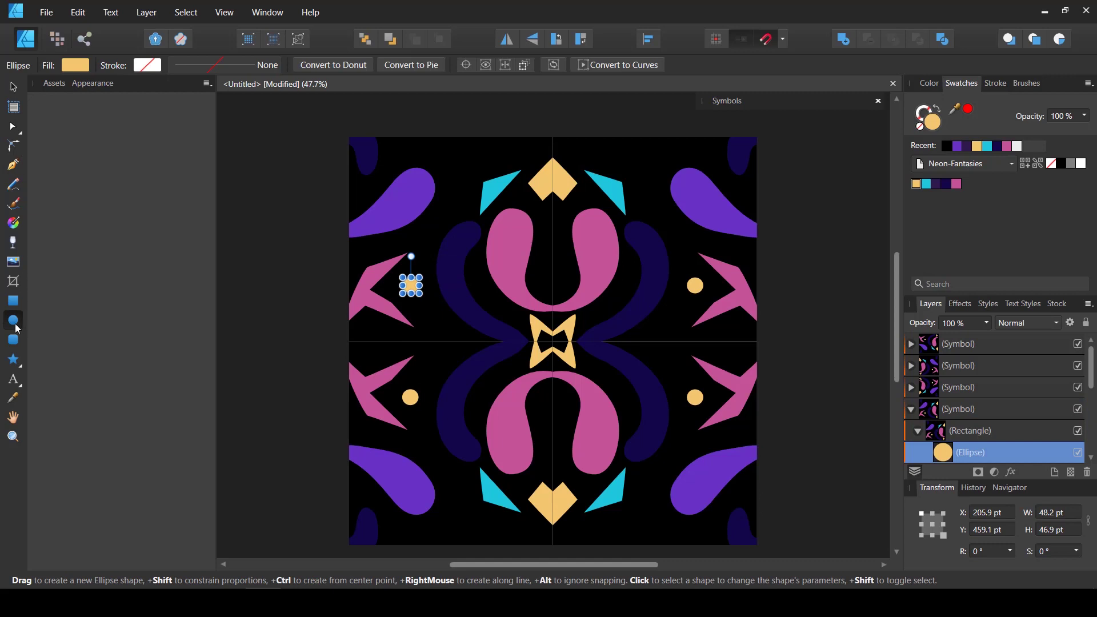
# - Draw a five-pointed star about 81 × 81 pt near the quadrant's upper edge and fill it with the palette's pink swatch
pyautogui.click(15, 363)
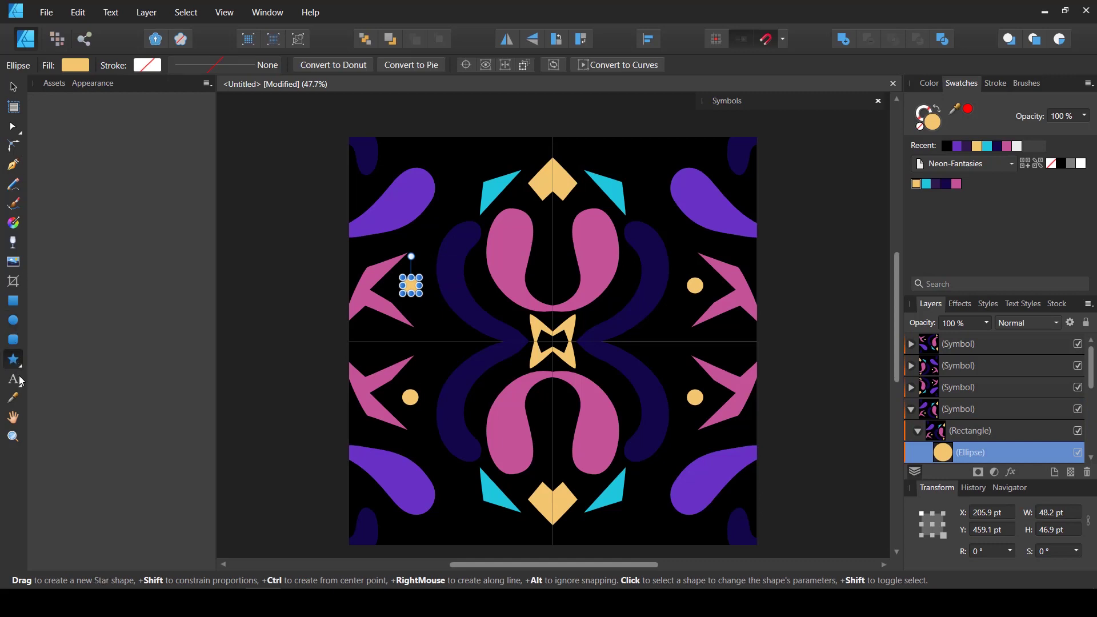
pyautogui.click(20, 374)
pyautogui.click(21, 363)
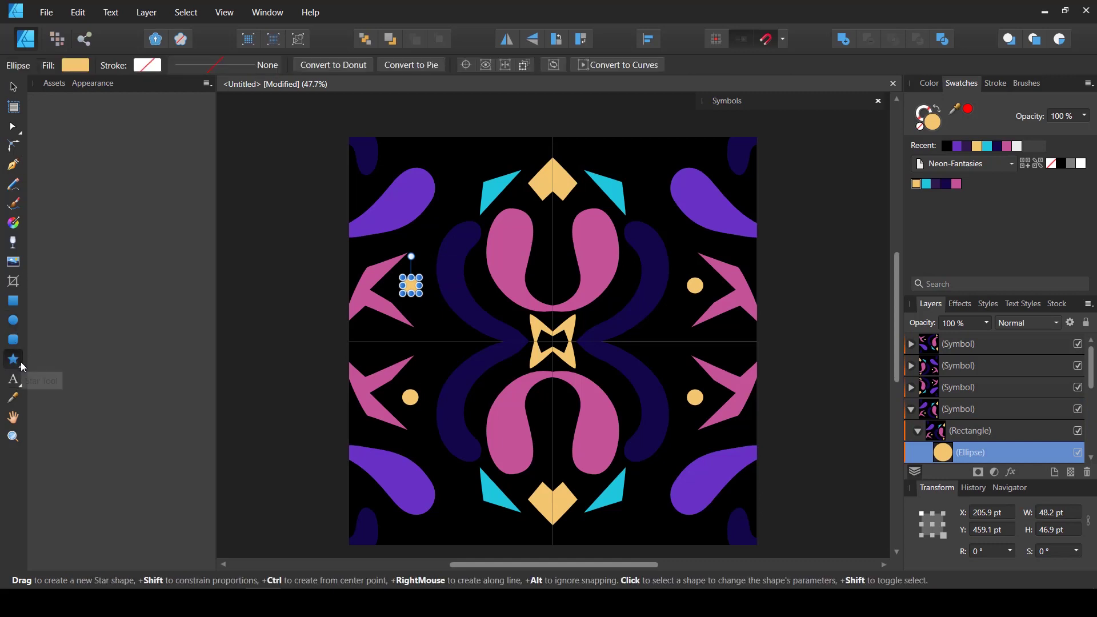
pyautogui.click(23, 366)
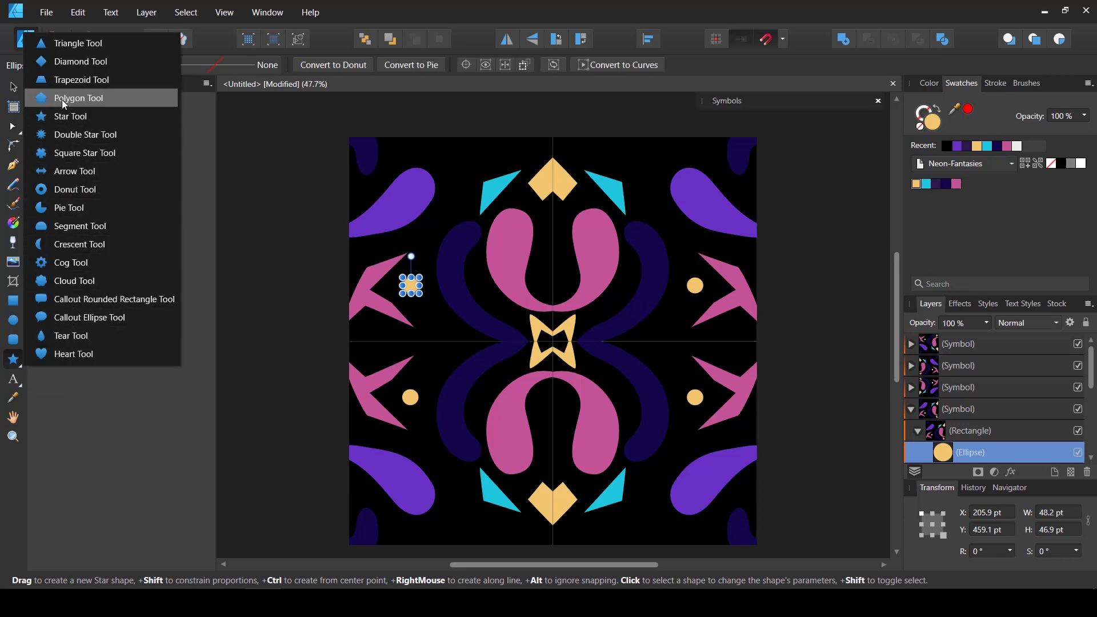
pyautogui.click(18, 364)
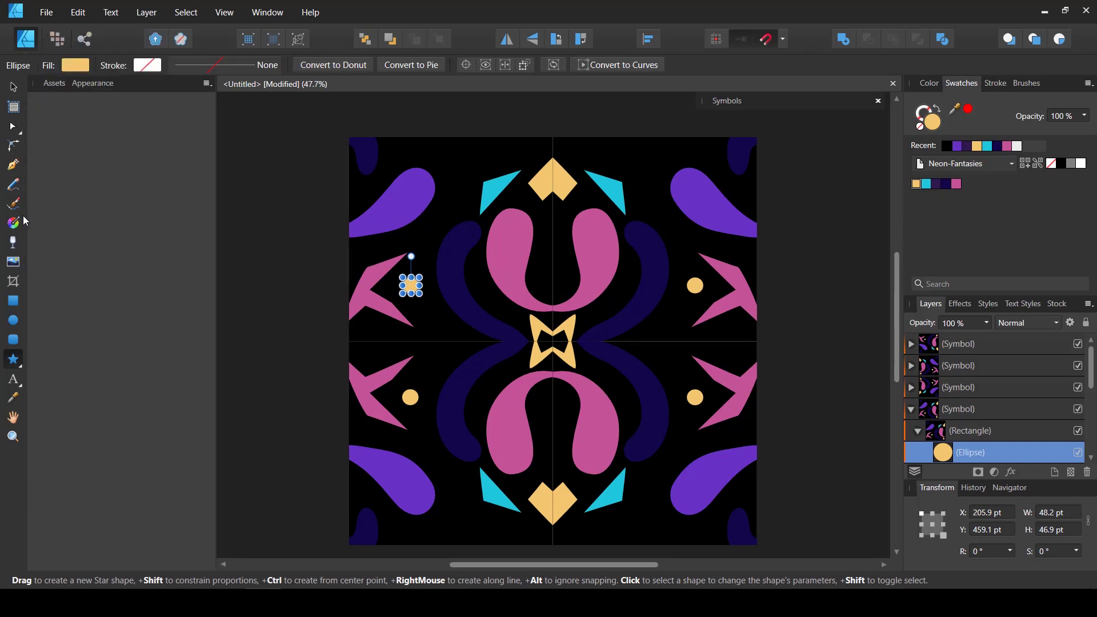
pyautogui.moveTo(443, 147); pyautogui.dragTo(481, 170)
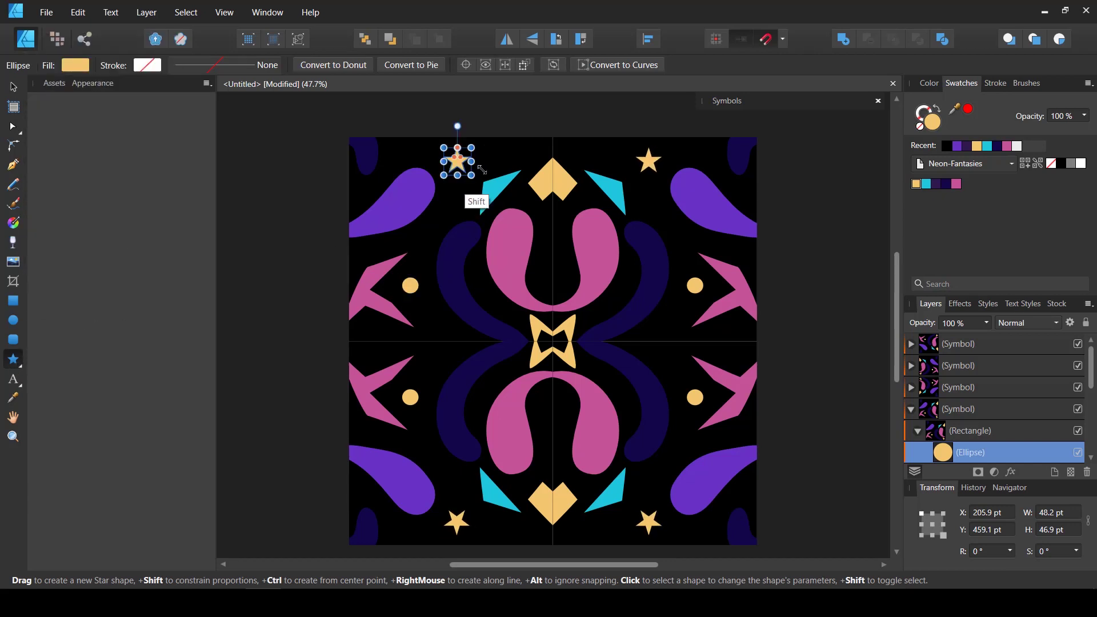
pyautogui.click(955, 184)
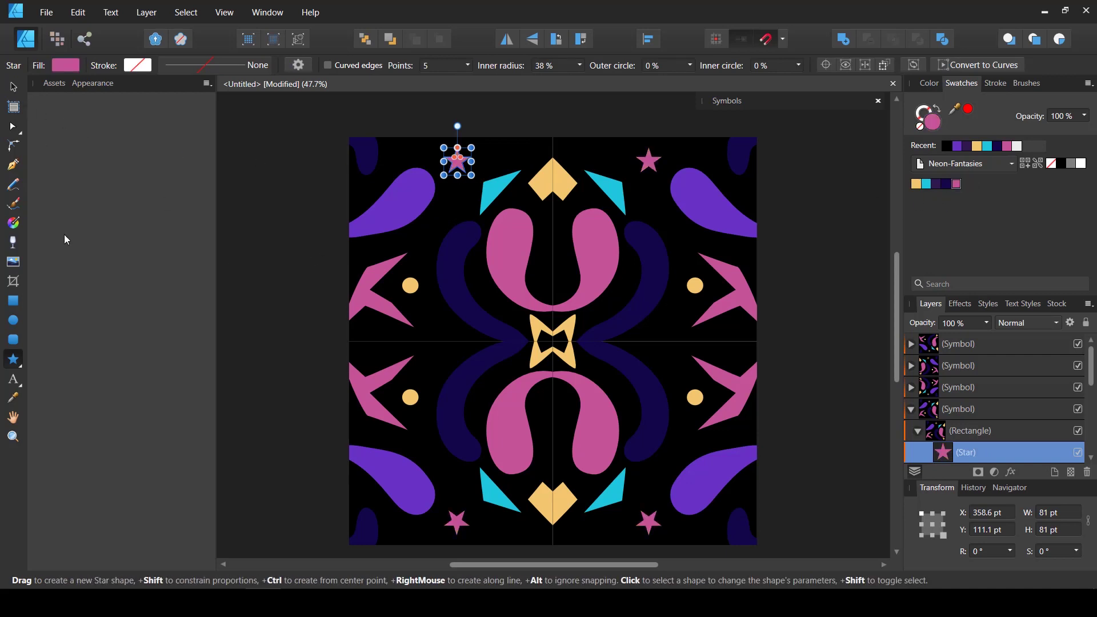
# - Draw a closed fin shape about 137 × 174 pt across the horizontal centre line beside the navy arc and fill it with cyan
pyautogui.press('p')
pyautogui.click(434, 361)
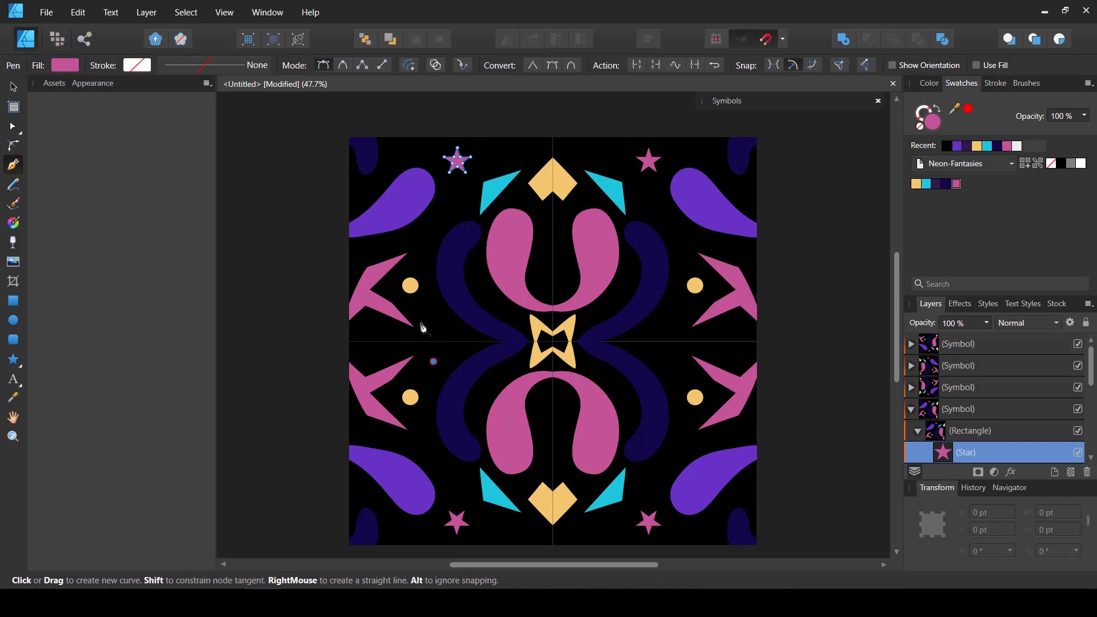
pyautogui.moveTo(423, 308); pyautogui.dragTo(455, 331)
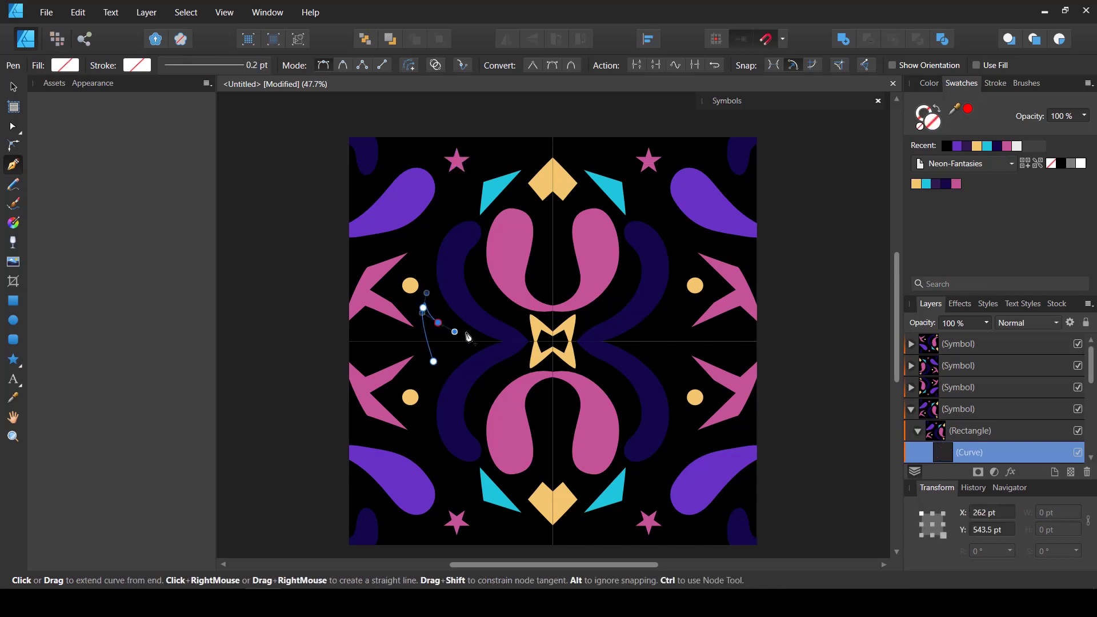
pyautogui.click(468, 333)
pyautogui.press('Escape')
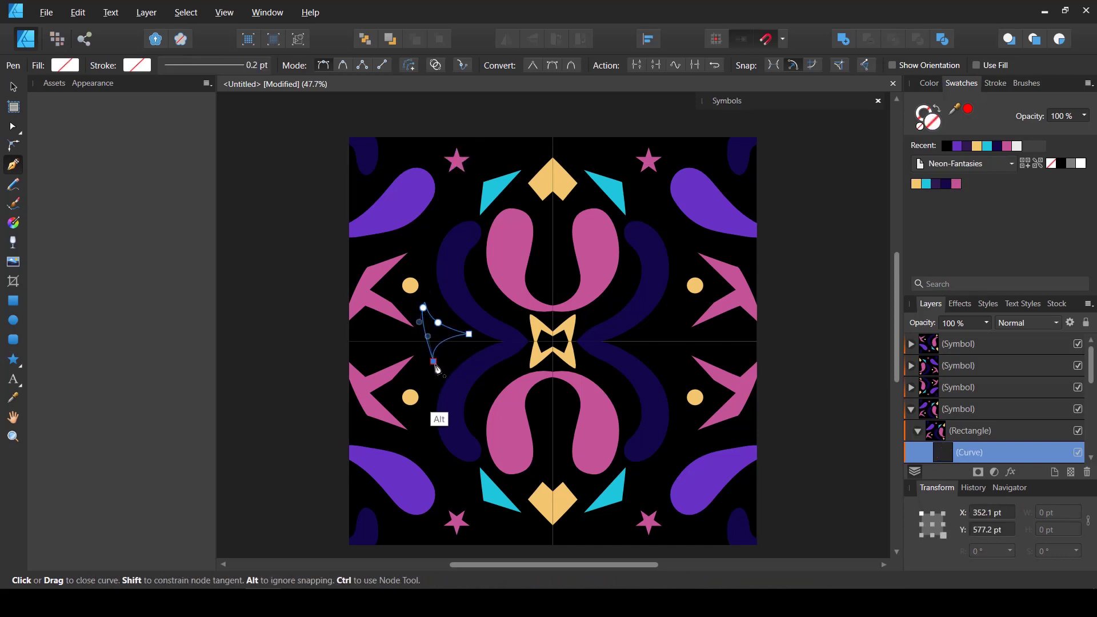
pyautogui.press('v')
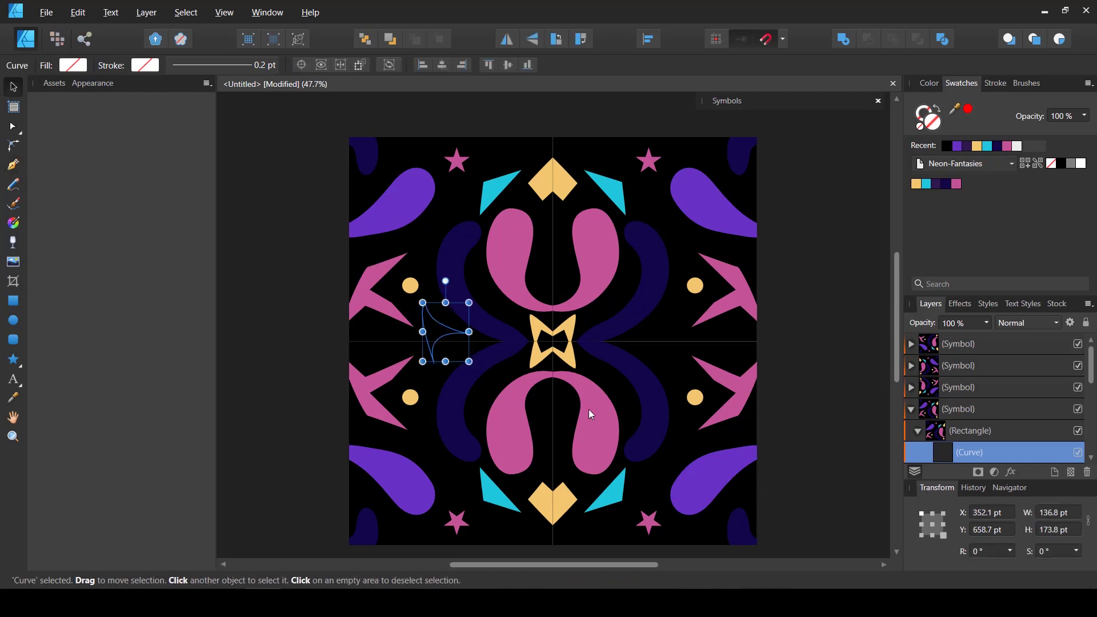
pyautogui.click(926, 185)
pyautogui.click(245, 269)
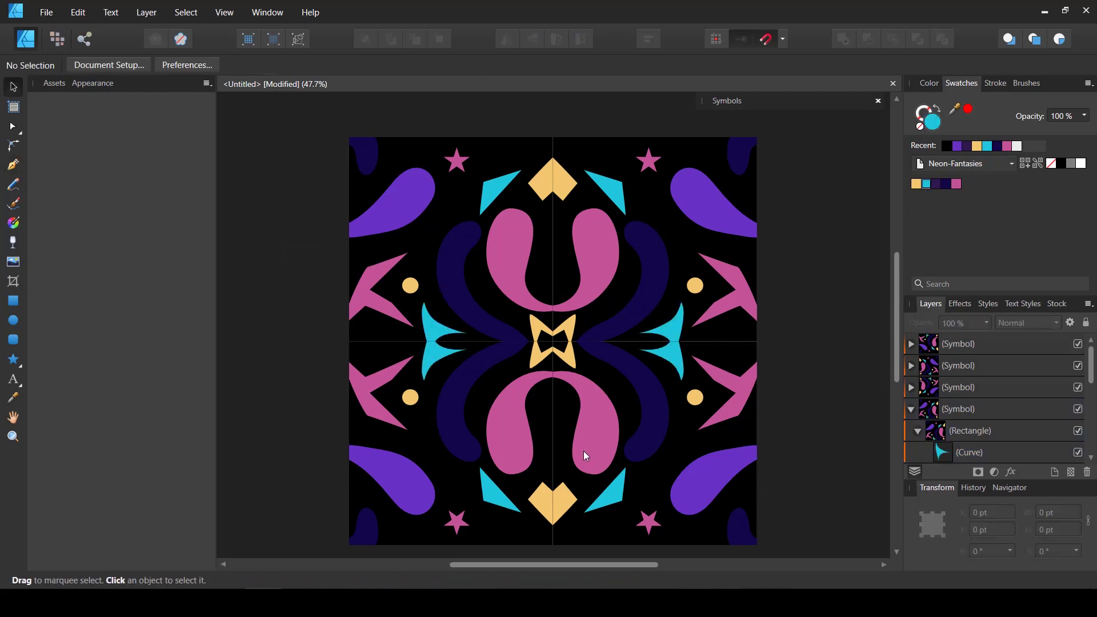
# - Draw a slim closed leaf shape between the purple teardrop and the navy arc, and fill it with the palette's yellow swatch
pyautogui.click(992, 456)
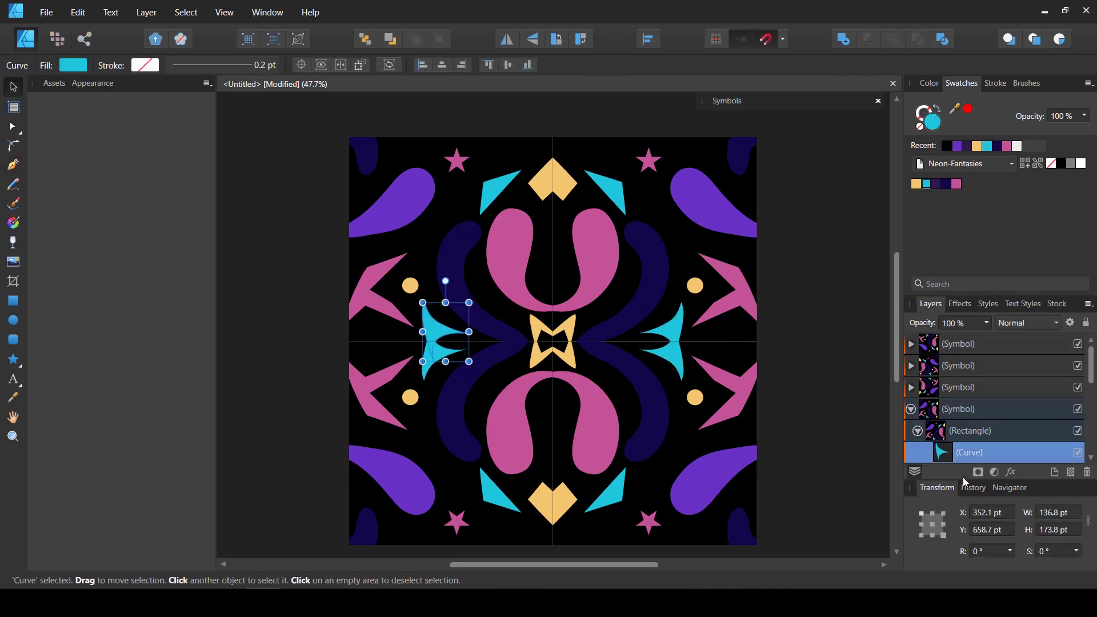
pyautogui.click(19, 170)
pyautogui.moveTo(412, 253); pyautogui.dragTo(451, 197)
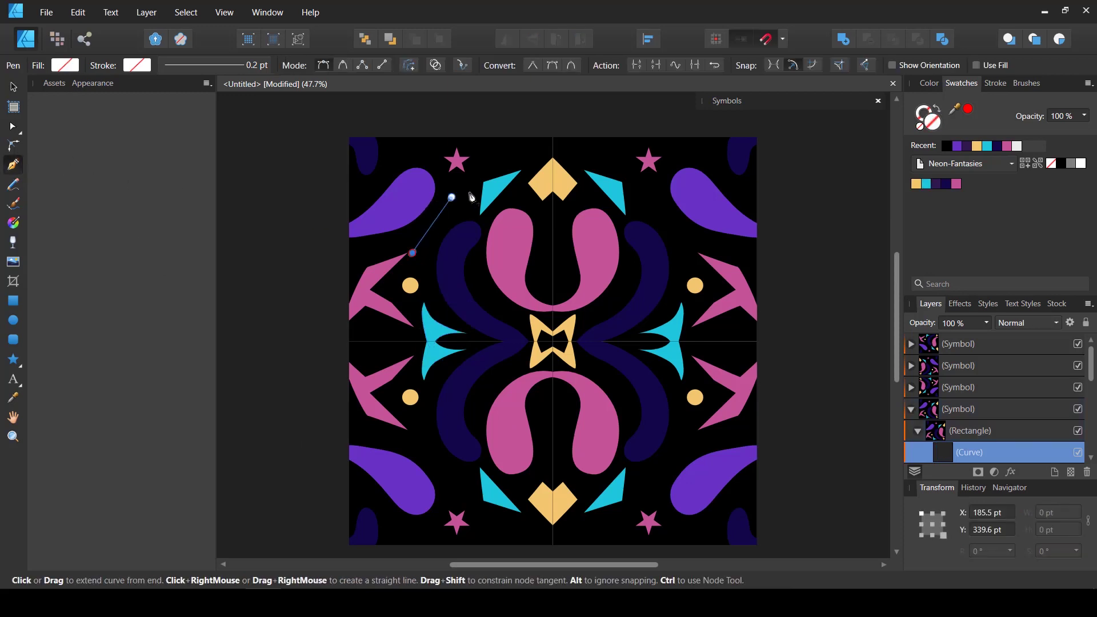
pyautogui.click(469, 192)
pyautogui.click(452, 197)
pyautogui.press('a')
pyautogui.moveTo(412, 253)
pyautogui.mouseDown()
pyautogui.moveTo(406, 235)
pyautogui.moveTo(425, 245)
pyautogui.moveTo(416, 263)
pyautogui.mouseUp()
pyautogui.click(937, 186)
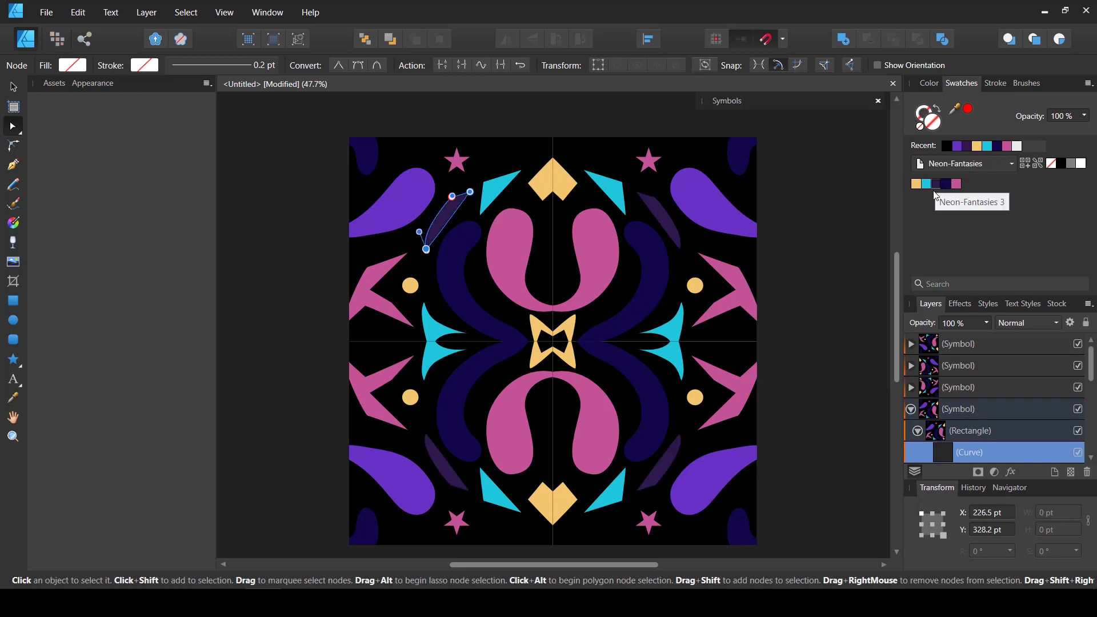
pyautogui.click(916, 184)
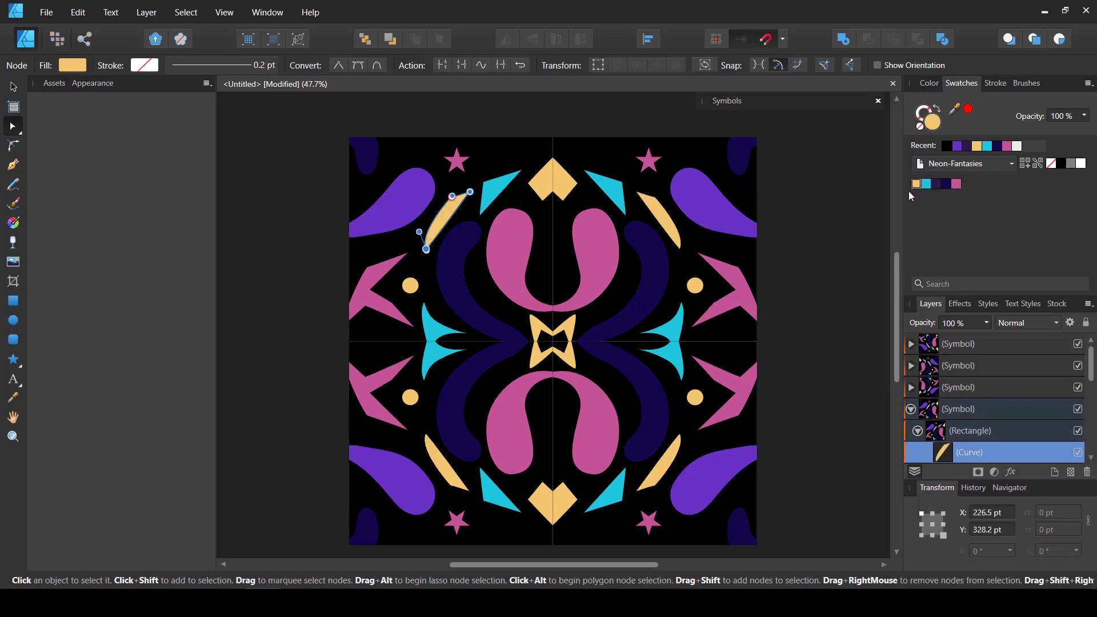
# - Draw a closed wavy teardrop with the Pen tool, fill it with cyan and move it onto the purple teardrop
pyautogui.click(14, 166)
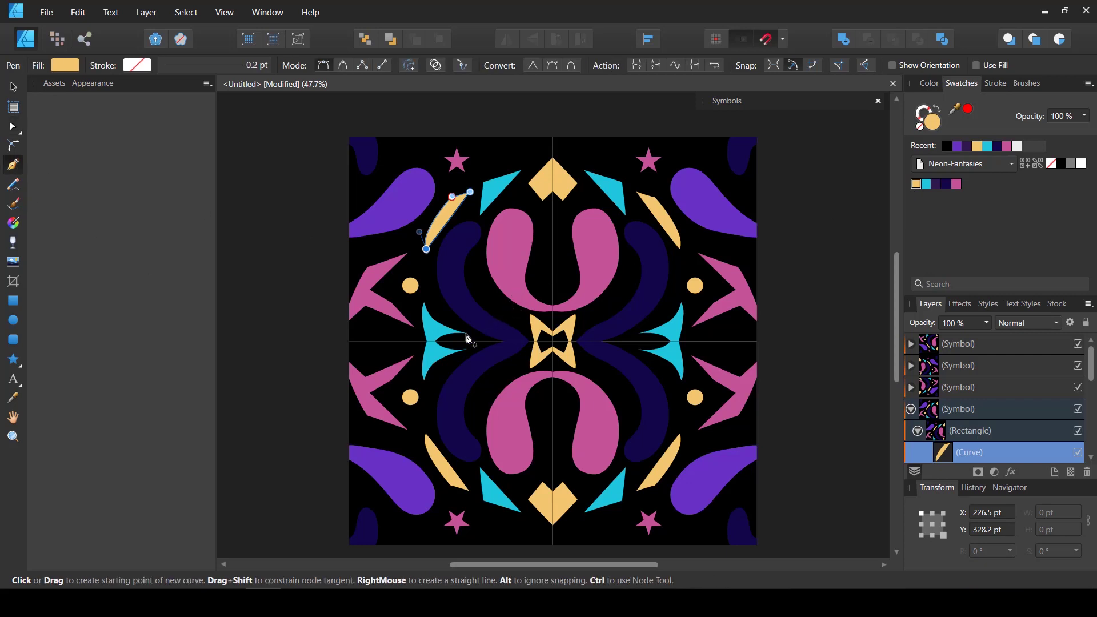
pyautogui.click(370, 350)
pyautogui.moveTo(447, 276); pyautogui.dragTo(486, 267)
pyautogui.moveTo(536, 242)
pyautogui.mouseDown()
pyautogui.moveTo(563, 231)
pyautogui.moveTo(489, 283)
pyautogui.mouseUp()
pyautogui.click(370, 351)
pyautogui.click(14, 127)
pyautogui.click(14, 87)
pyautogui.click(925, 185)
pyautogui.moveTo(420, 274); pyautogui.dragTo(379, 218)
# - Draw a closed curved shape over the inner side of the navy arc, crossing the horizontal centre line, and fill it with yellow
pyautogui.click(13, 164)
pyautogui.moveTo(470, 306); pyautogui.dragTo(477, 275)
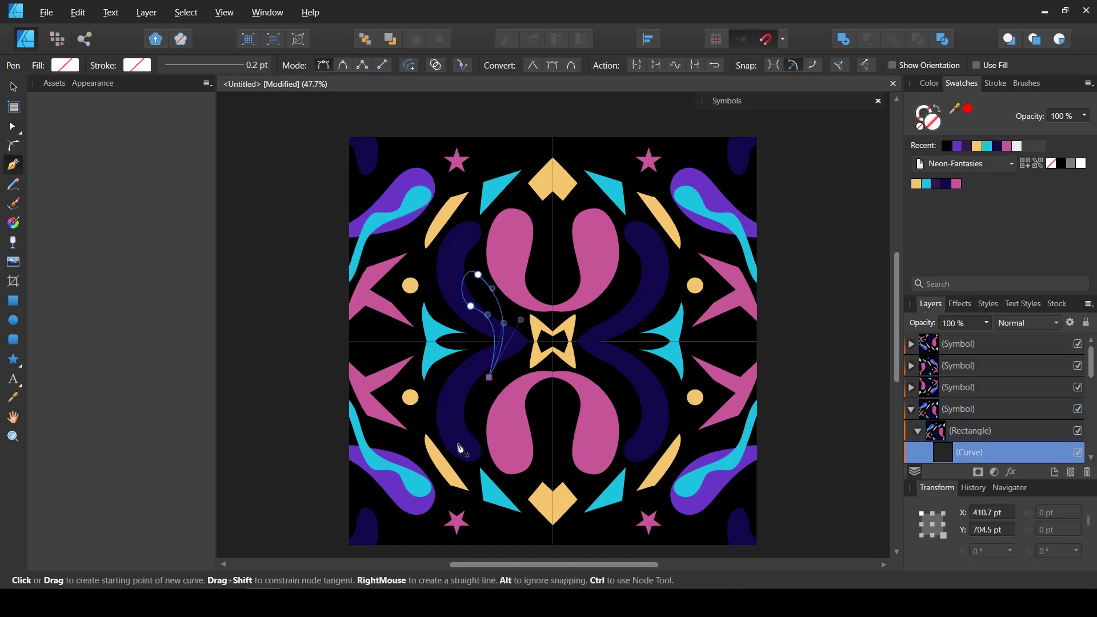
pyautogui.click(916, 184)
pyautogui.click(14, 87)
pyautogui.click(451, 257)
# - Draw a closed shape across the quadrant's upper edge between the pink star and the yellow diamond with the Pen tool
pyautogui.click(13, 165)
pyautogui.moveTo(521, 150); pyautogui.dragTo(520, 119)
pyautogui.click(486, 120)
# - Fill the new upper-edge shape with the palette's navy swatch and move it slightly toward the star
pyautogui.click(13, 87)
pyautogui.click(916, 184)
pyautogui.click(946, 184)
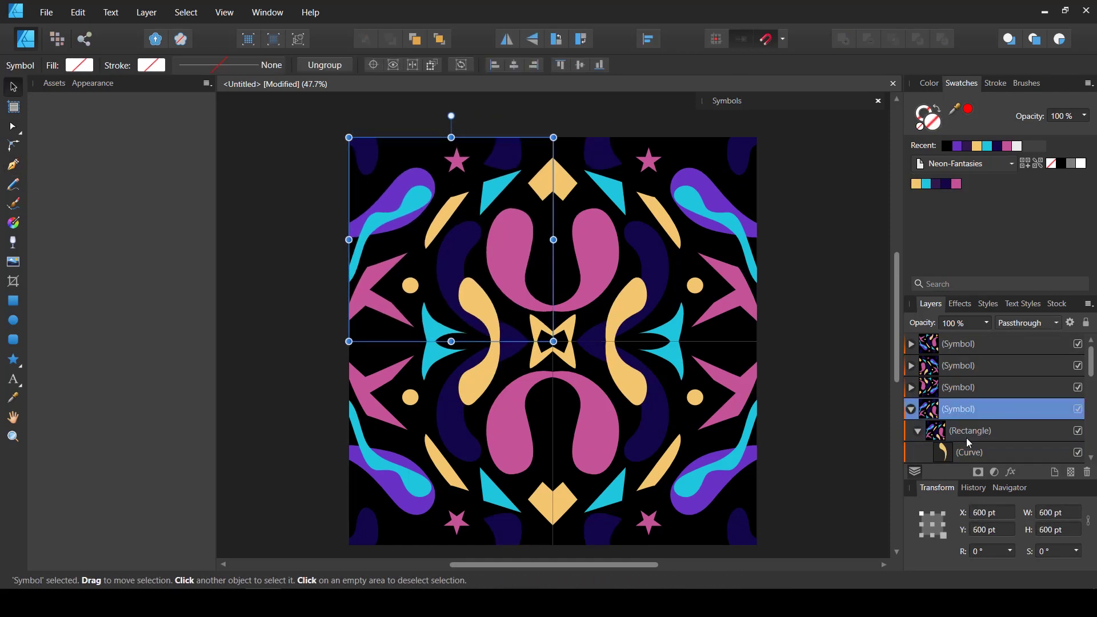
pyautogui.scroll(-10, 966, 439)
pyautogui.click(969, 452)
pyautogui.moveTo(506, 160); pyautogui.dragTo(499, 157)
# - Draw a closed blob above the purple teardrop, fill it with yellow and move it so it overlaps the tile's upper edge
pyautogui.click(13, 165)
pyautogui.click(991, 433)
pyautogui.moveTo(435, 132)
pyautogui.mouseDown()
pyautogui.moveTo(448, 181)
pyautogui.moveTo(357, 179)
pyautogui.mouseUp()
pyautogui.scroll(1, 434, 172)
pyautogui.click(916, 184)
pyautogui.click(13, 86)
pyautogui.moveTo(404, 113); pyautogui.dragTo(379, 119)
# - Reposition the slim yellow leaf across the navy arc and move its layer beneath the arc's layer
pyautogui.moveTo(433, 191)
pyautogui.mouseDown()
pyautogui.moveTo(420, 188)
pyautogui.moveTo(389, 284)
pyautogui.mouseUp()
pyautogui.click(994, 408)
pyautogui.scroll(3, 996, 371)
pyautogui.click(995, 366)
pyautogui.moveTo(493, 267)
pyautogui.mouseDown()
pyautogui.moveTo(511, 269)
pyautogui.moveTo(490, 266)
pyautogui.mouseUp()
pyautogui.moveTo(970, 365); pyautogui.dragTo(969, 421)
pyautogui.doubleClick(961, 83)
pyautogui.moveTo(973, 184); pyautogui.dragTo(981, 411)
pyautogui.click(289, 299)
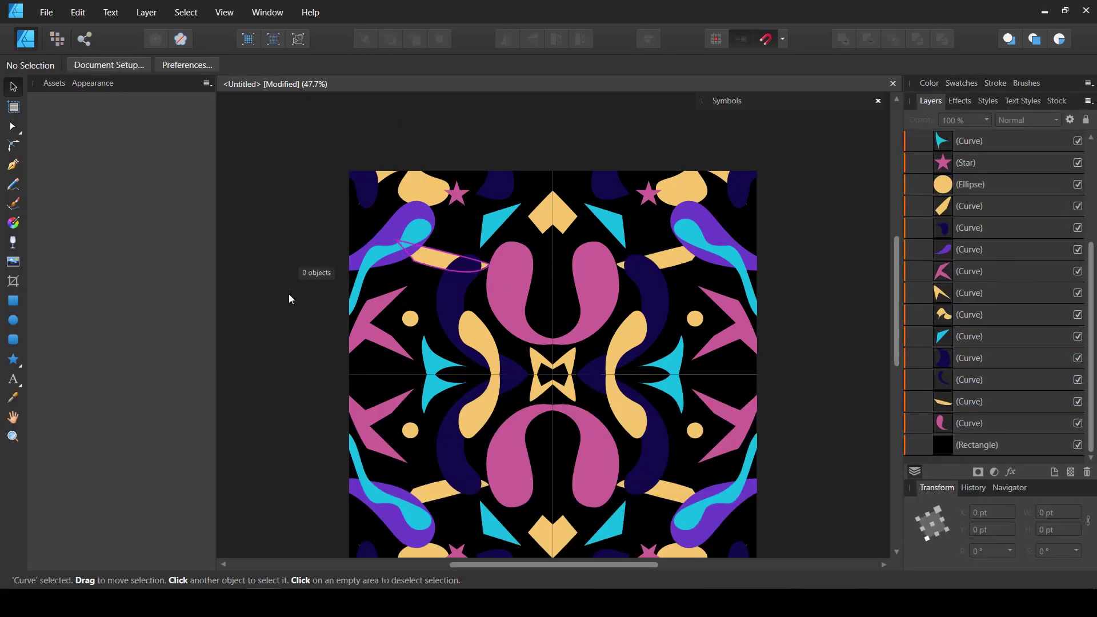
# - Draw a closed leaf shape at the vertical centre line between the pink lobes and fill it with the palette's cyan swatch
pyautogui.click(13, 165)
pyautogui.moveTo(553, 330); pyautogui.dragTo(524, 294)
pyautogui.moveTo(567, 258); pyautogui.dragTo(583, 252)
pyautogui.click(553, 329)
pyautogui.click(13, 126)
pyautogui.click(961, 83)
pyautogui.click(925, 184)
# - Draw a small pointed shape with the Pen tool and move its layer up into the symbol's clipping rectangle
pyautogui.click(13, 164)
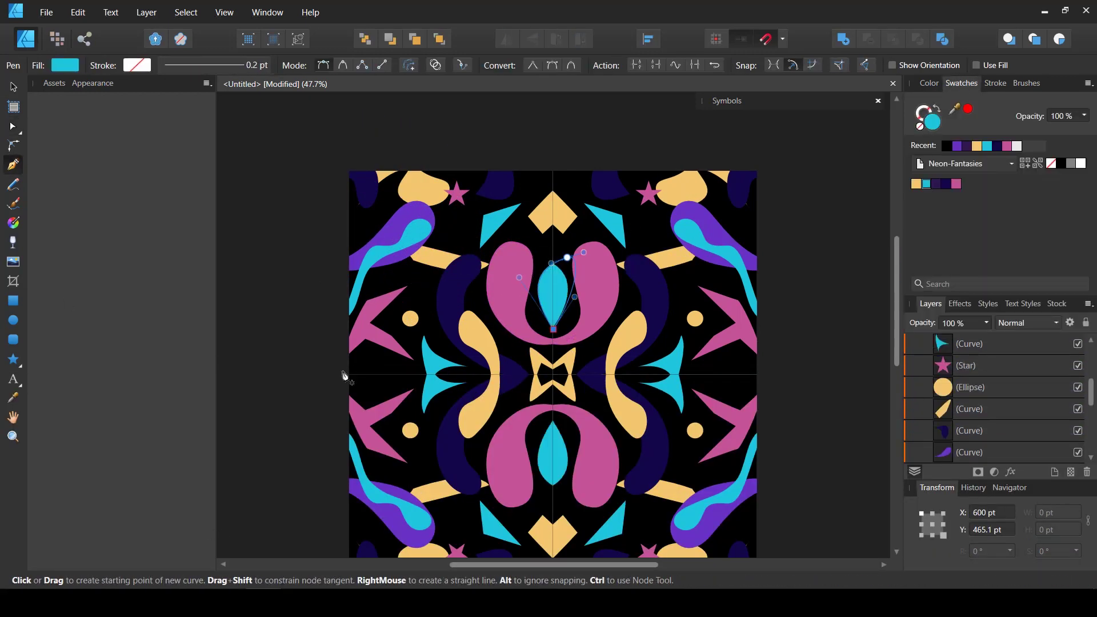
pyautogui.click(936, 184)
pyautogui.click(14, 87)
pyautogui.scroll(-3, 1038, 403)
pyautogui.scroll(-1, 1038, 402)
pyautogui.moveTo(991, 448); pyautogui.dragTo(1014, 356)
# - Fill the small pointed shape with navy and move it to the horizontal centre line near the tile's left edge
pyautogui.click(945, 184)
pyautogui.moveTo(509, 469); pyautogui.dragTo(503, 280)
pyautogui.moveTo(509, 298); pyautogui.dragTo(375, 370)
pyautogui.click(266, 360)
pyautogui.click(311, 422)
# - Draw a closed angular shape between the purple teardrop and the pink forked shape, and fill it with cyan
pyautogui.click(13, 164)
pyautogui.click(383, 281)
pyautogui.click(429, 314)
pyautogui.click(926, 184)
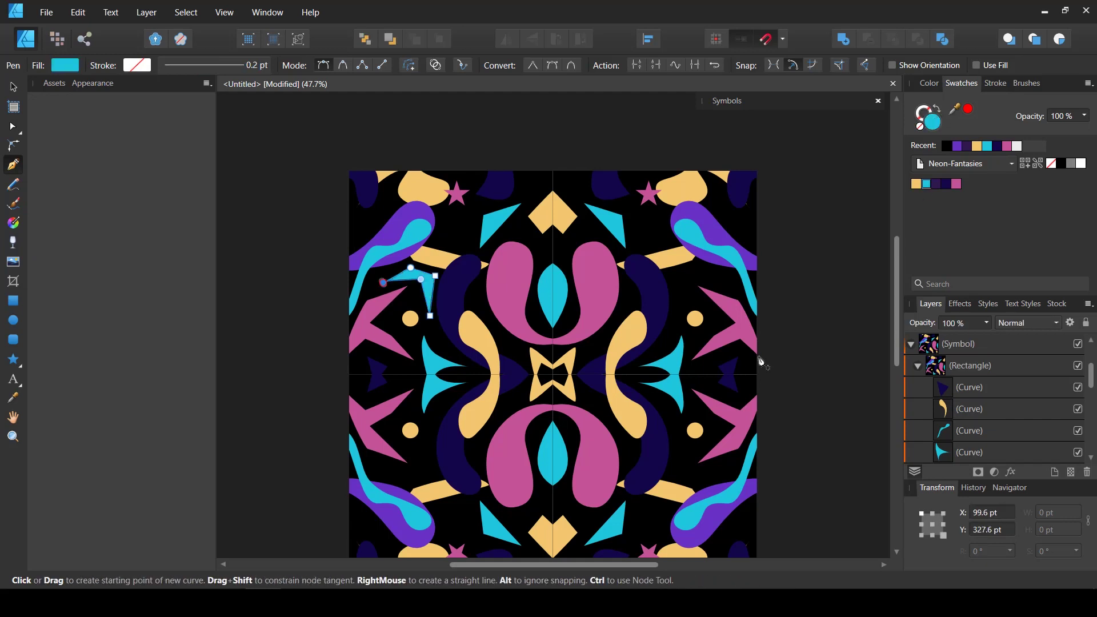
# - Draw a closed hooked shape over the upper-left pink lobe and fill it with the palette's dark purple swatch
pyautogui.click(559, 236)
pyautogui.moveTo(546, 252); pyautogui.dragTo(562, 255)
pyautogui.click(559, 237)
pyautogui.click(936, 183)
# - Draw a closed pointed shape across the tile's upper edge above the yellow diamond and fill it with the palette's pink swatch
pyautogui.click(545, 148)
pyautogui.click(524, 196)
pyautogui.click(545, 148)
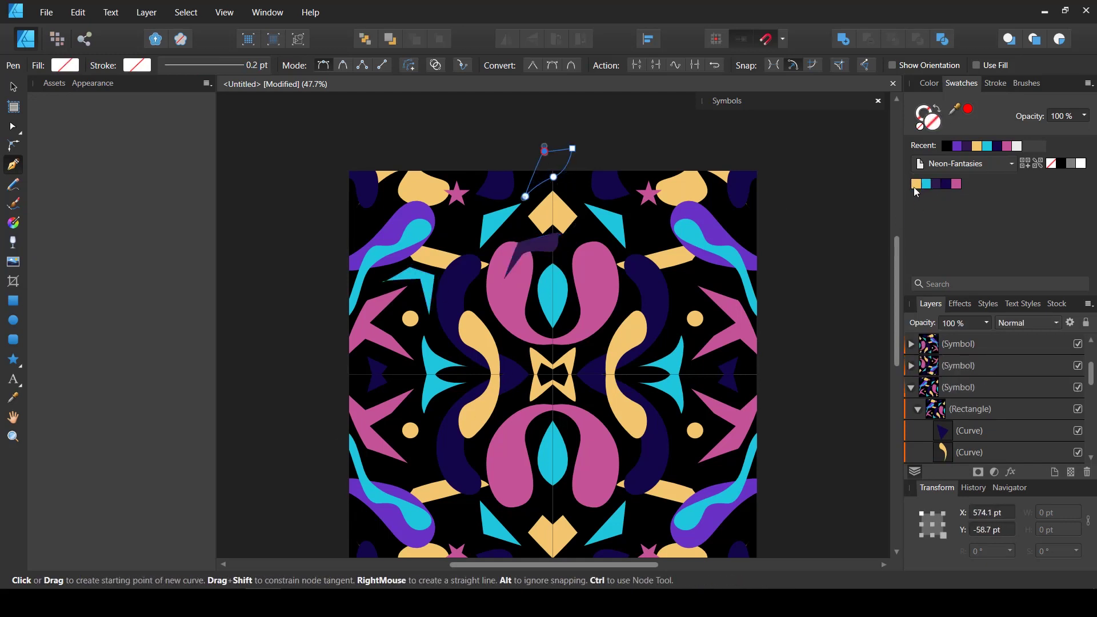
pyautogui.click(955, 184)
pyautogui.click(13, 87)
# - Try to change the colour of the palette's pink document swatch
pyautogui.doubleClick(955, 184)
pyautogui.moveTo(994, 245); pyautogui.dragTo(996, 301)
pyautogui.moveTo(964, 273)
pyautogui.mouseDown()
pyautogui.moveTo(952, 286)
pyautogui.moveTo(961, 262)
pyautogui.mouseUp()
pyautogui.click(972, 240)
# - Undo the document fill edits made to the pink palette swatch
pyautogui.click(79, 13)
pyautogui.click(85, 27)
pyautogui.click(78, 13)
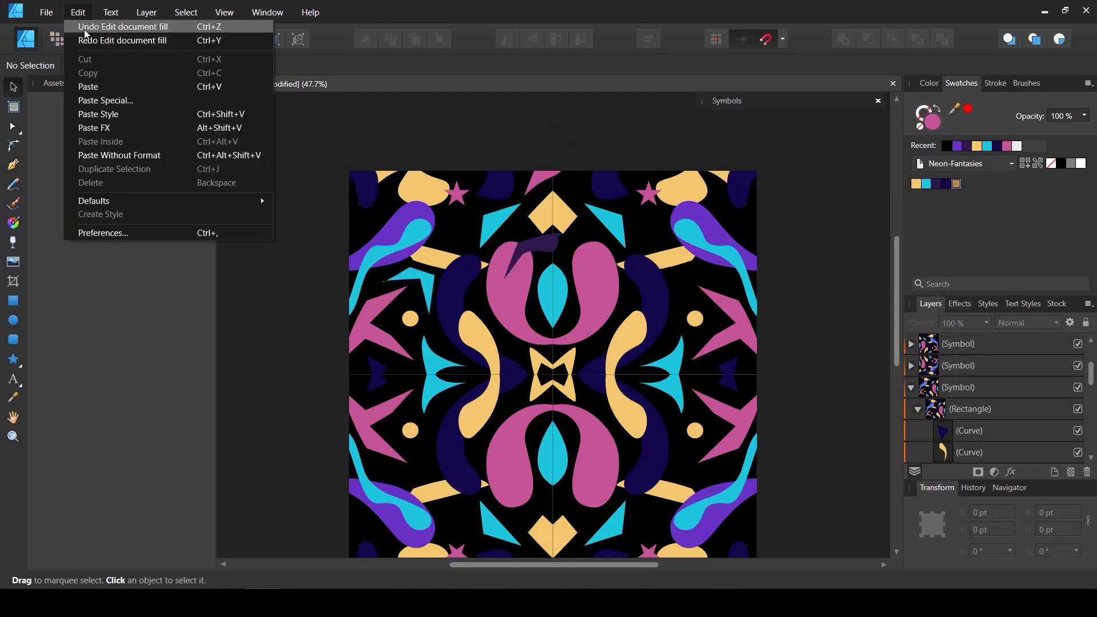
pyautogui.click(85, 28)
pyautogui.click(78, 16)
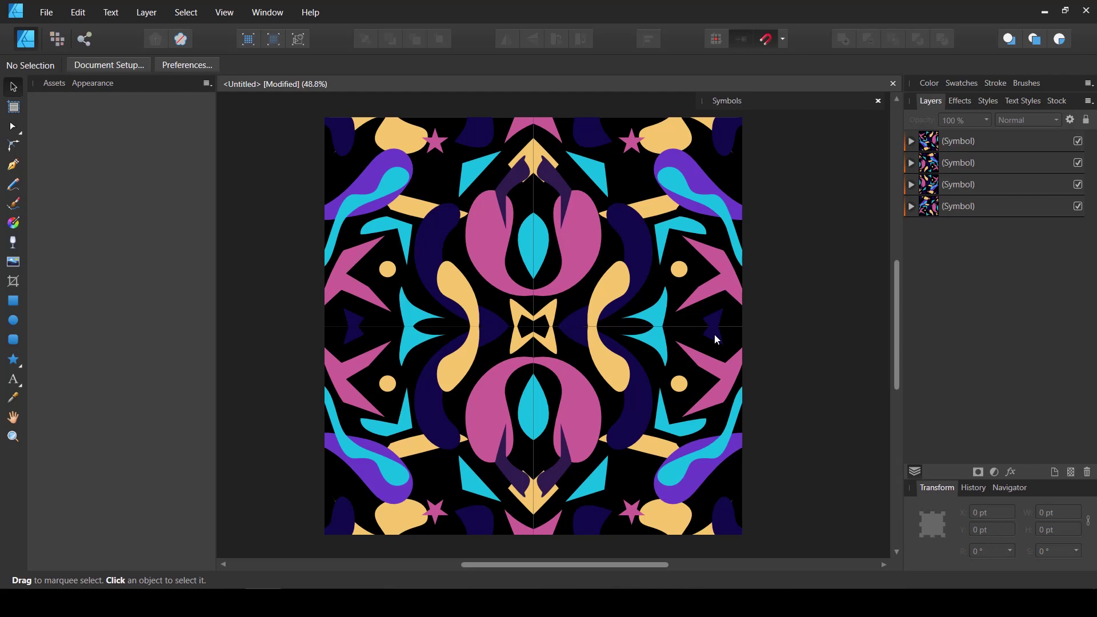
# - Add an HSL adjustment above the four symbols with a −6.7° hue shift and the saturation raised to its maximum
pyautogui.click(994, 472)
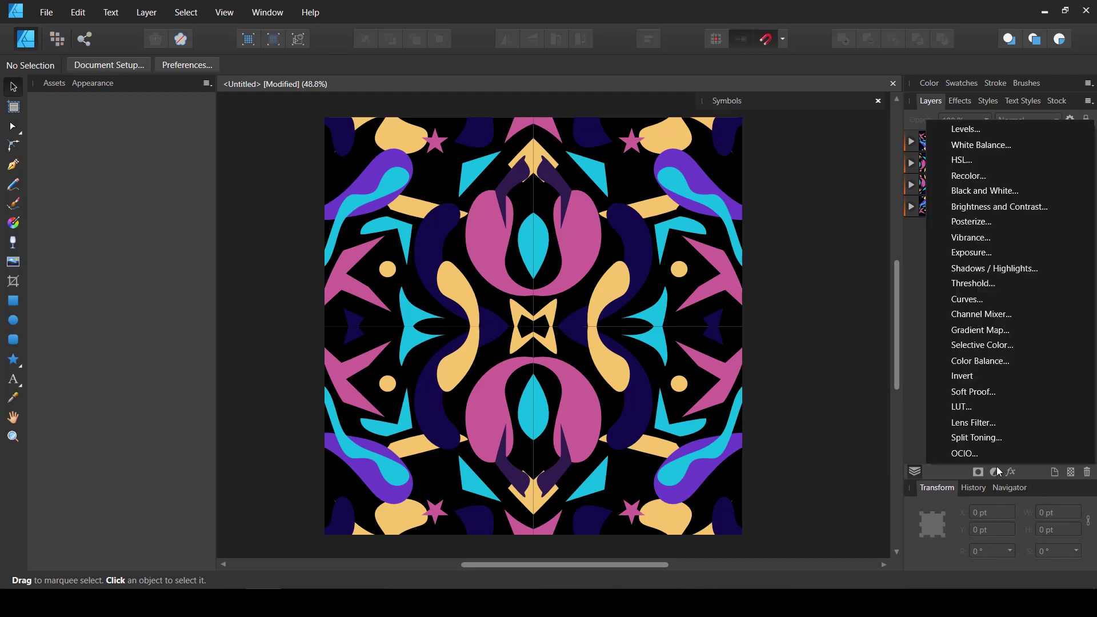
pyautogui.click(1066, 164)
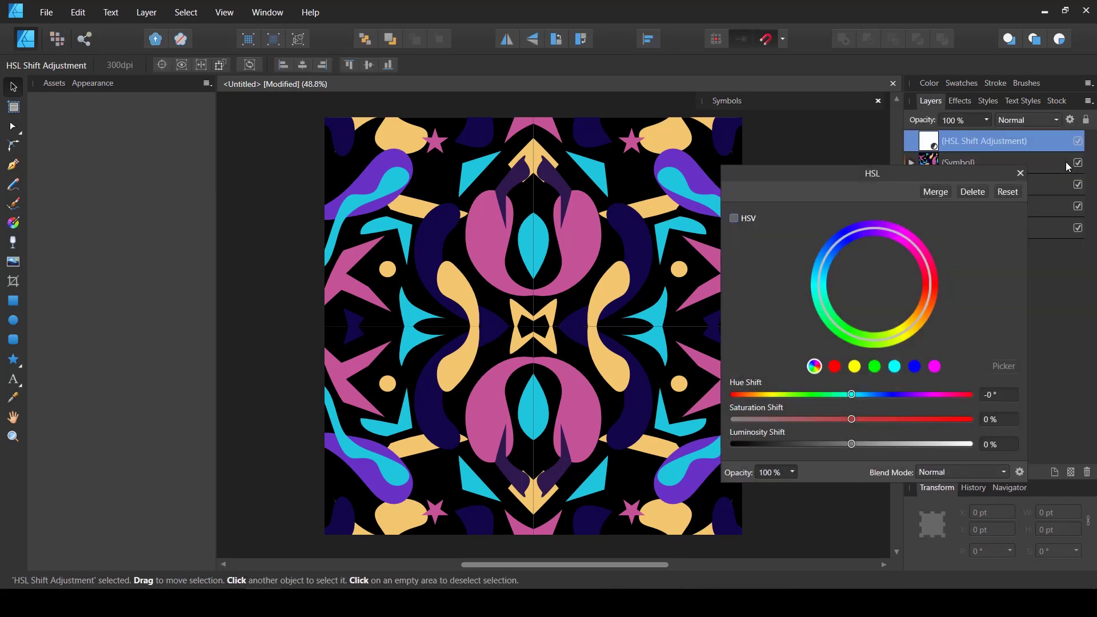
pyautogui.moveTo(852, 420); pyautogui.dragTo(940, 425)
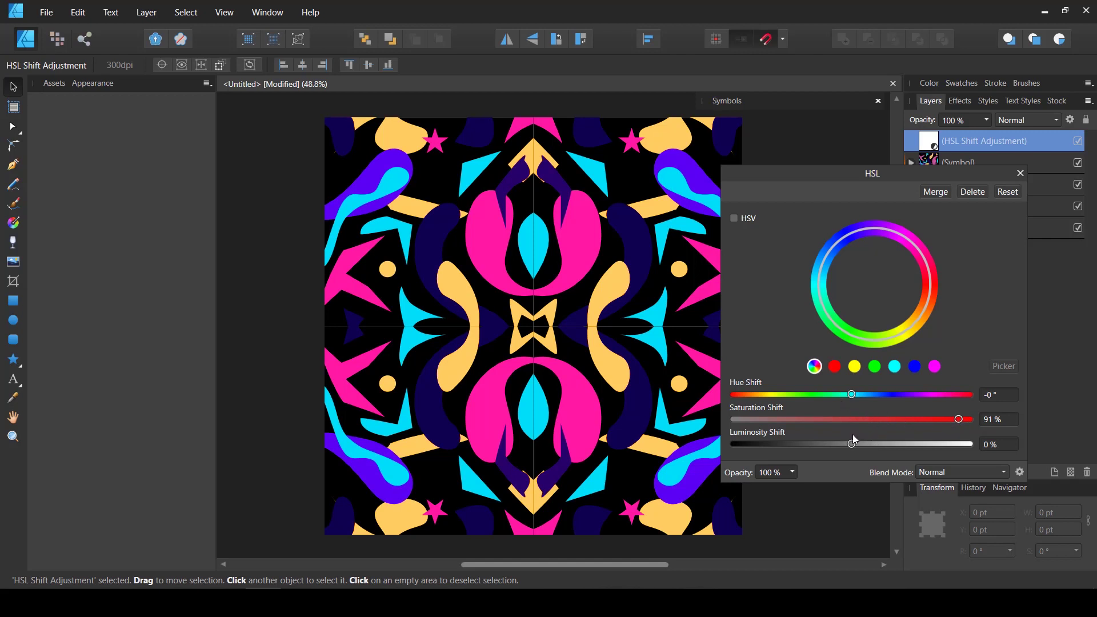
pyautogui.moveTo(852, 393)
pyautogui.mouseDown()
pyautogui.moveTo(864, 393)
pyautogui.moveTo(777, 401)
pyautogui.moveTo(950, 394)
pyautogui.moveTo(849, 399)
pyautogui.mouseUp()
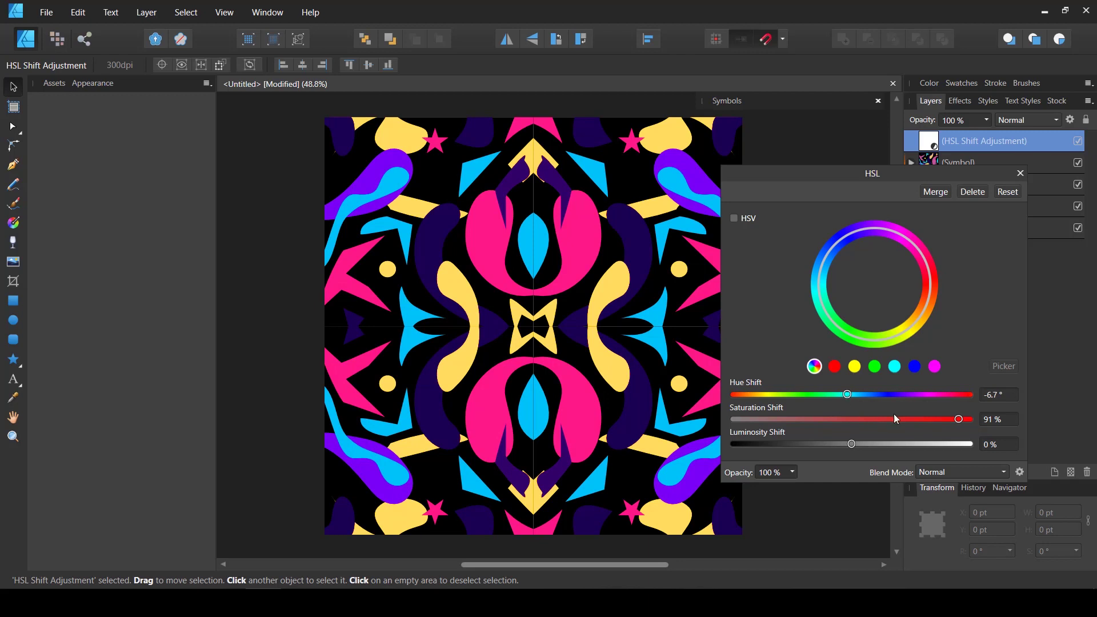
pyautogui.moveTo(957, 419); pyautogui.dragTo(995, 418)
pyautogui.click(1020, 173)
pyautogui.click(798, 388)
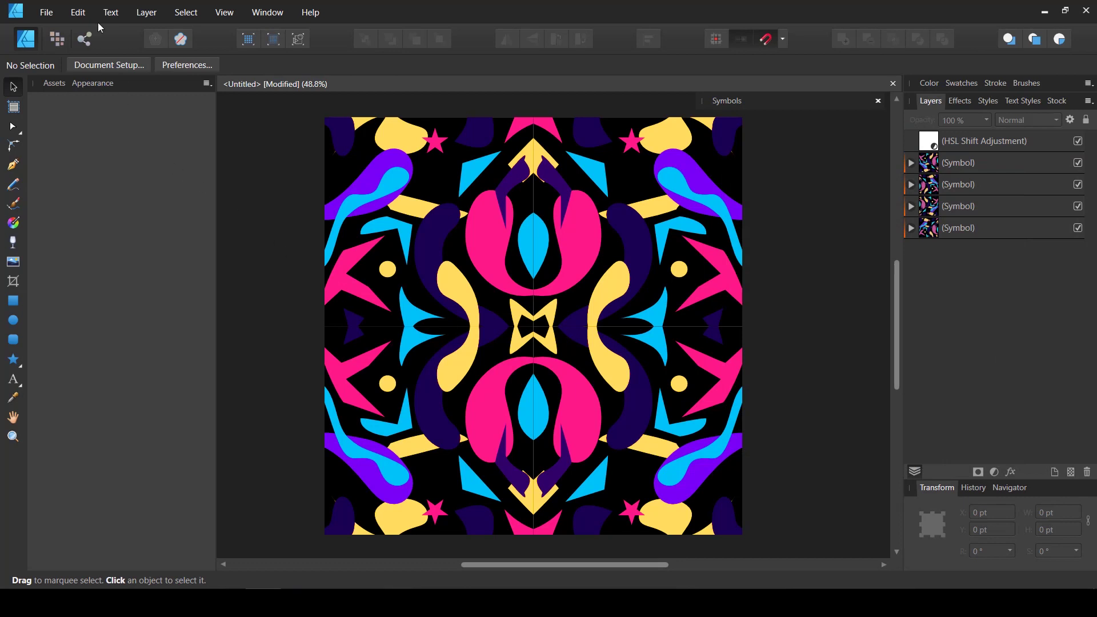
# - Save the pattern document as neon pattern and close it
pyautogui.click(55, 11)
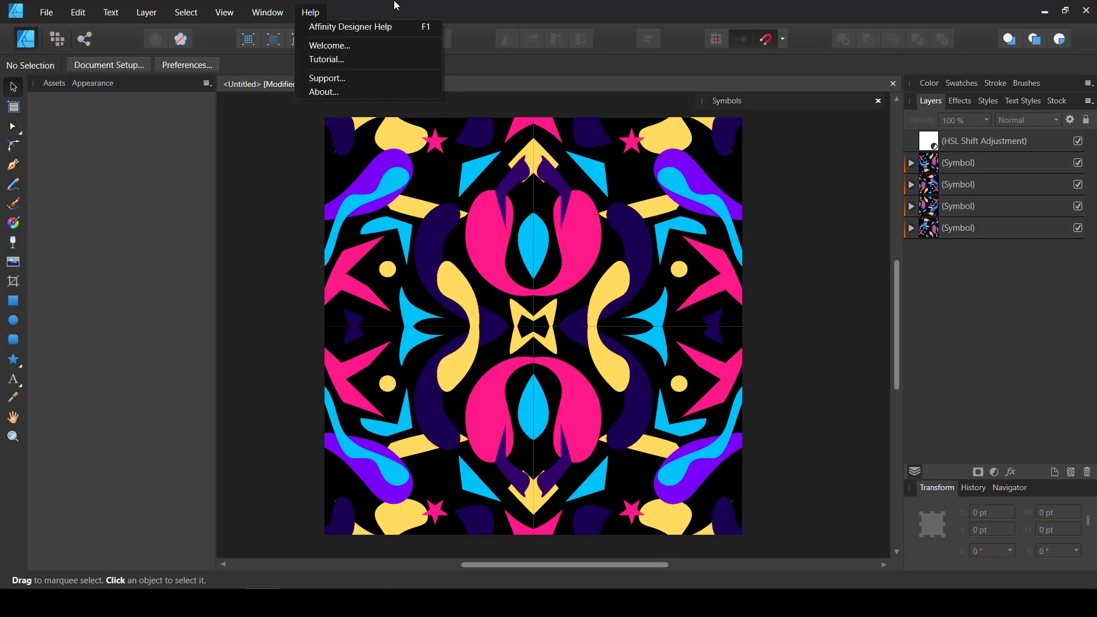
pyautogui.click(761, 309)
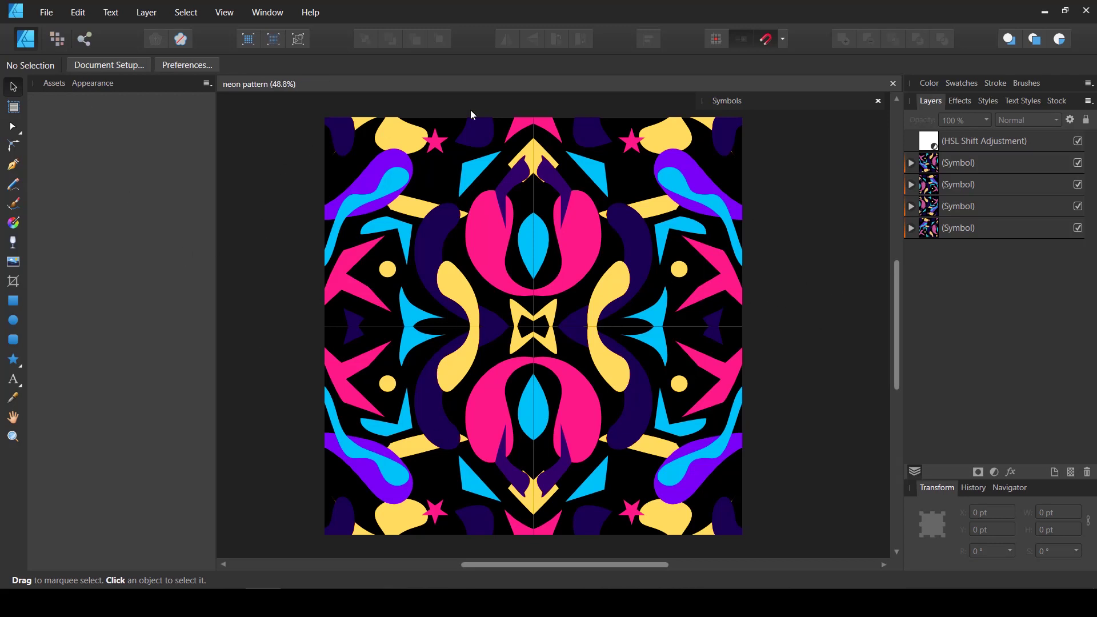
pyautogui.click(892, 84)
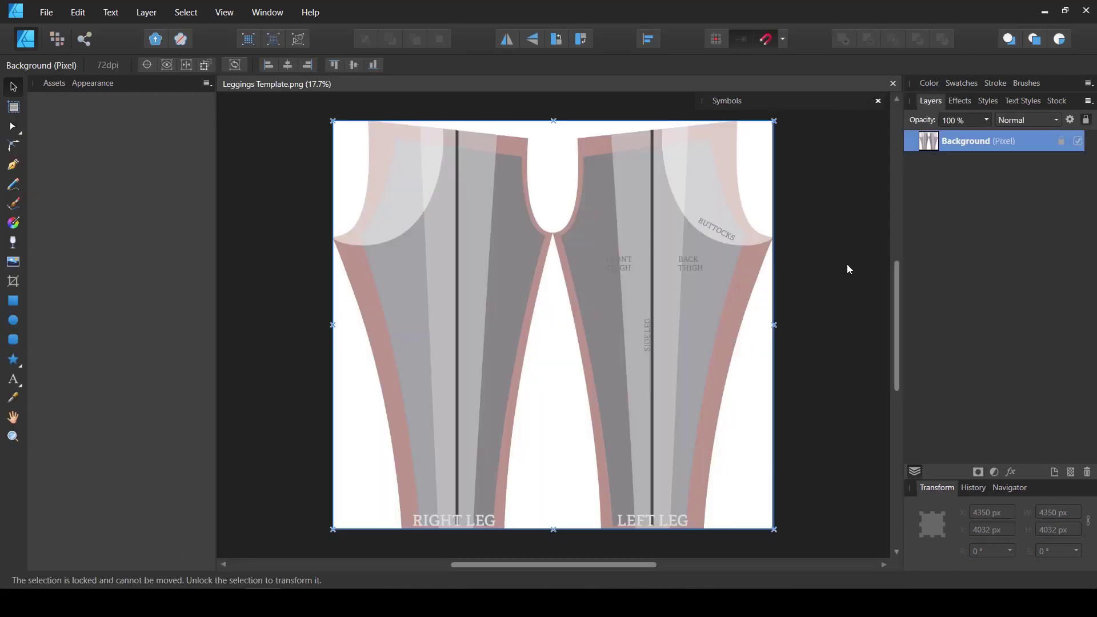
# - Set the resolution of the Leggings Template.png document to 300 DPI
pyautogui.click(848, 268)
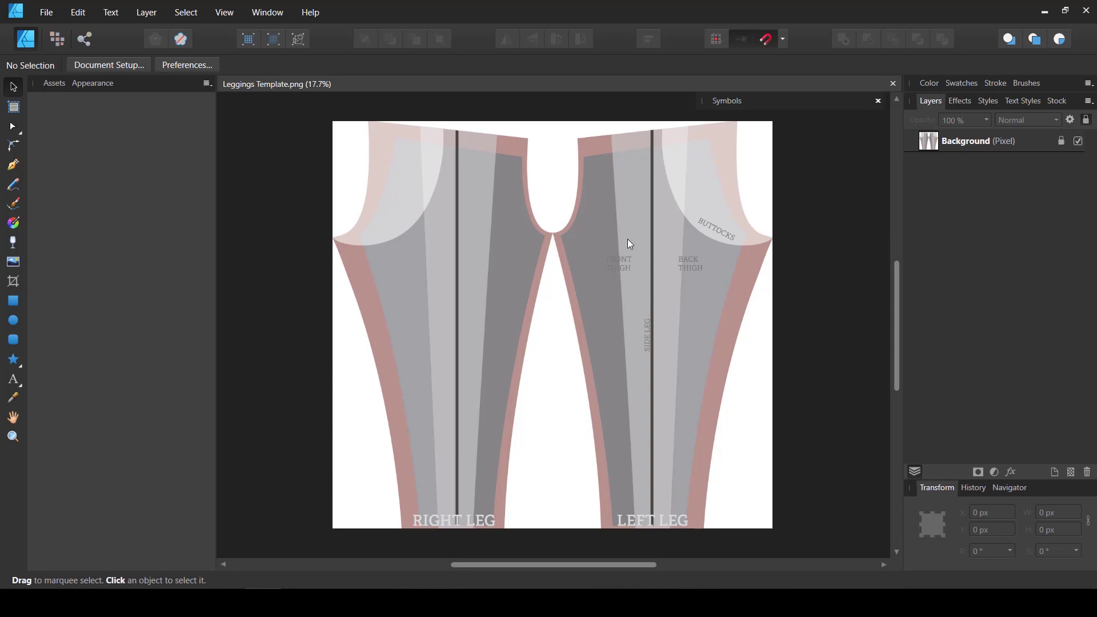
pyautogui.click(113, 65)
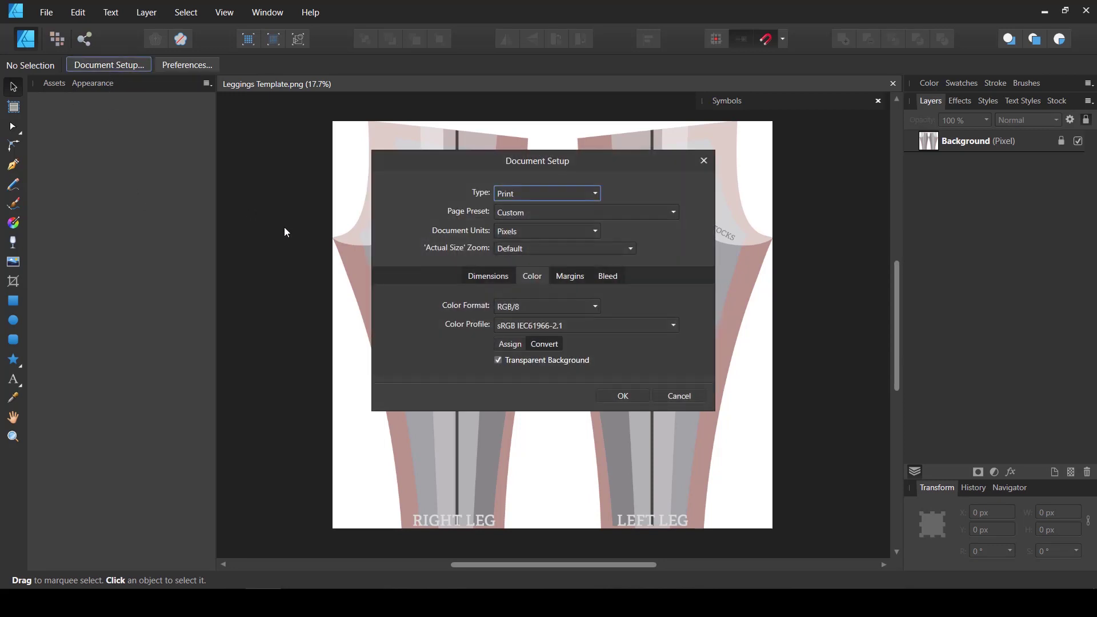
pyautogui.click(490, 277)
pyautogui.click(552, 322)
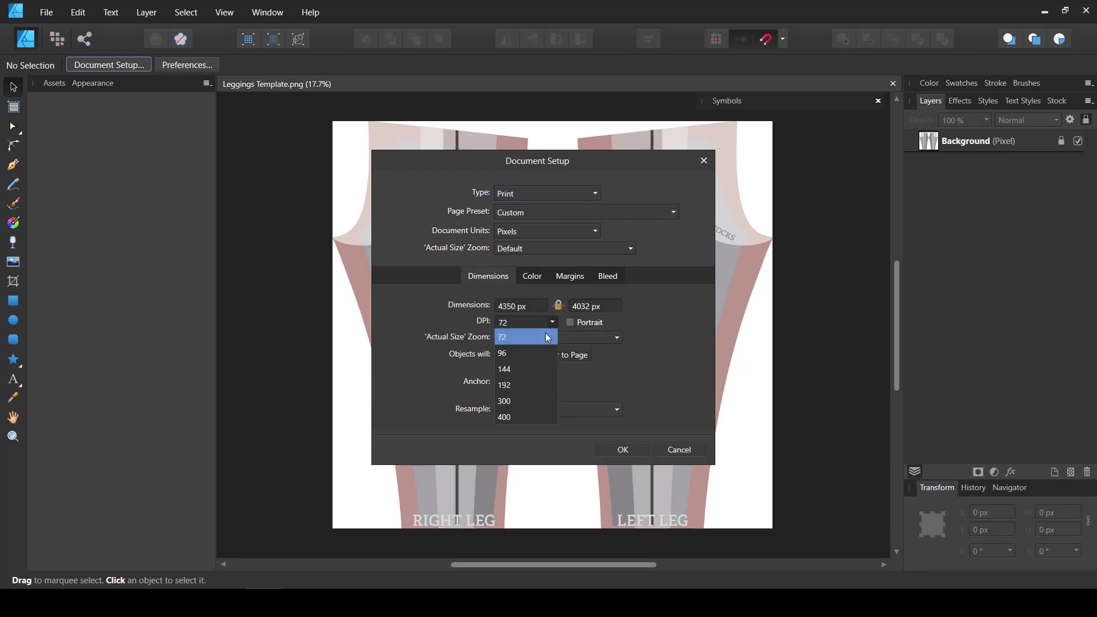
pyautogui.click(514, 401)
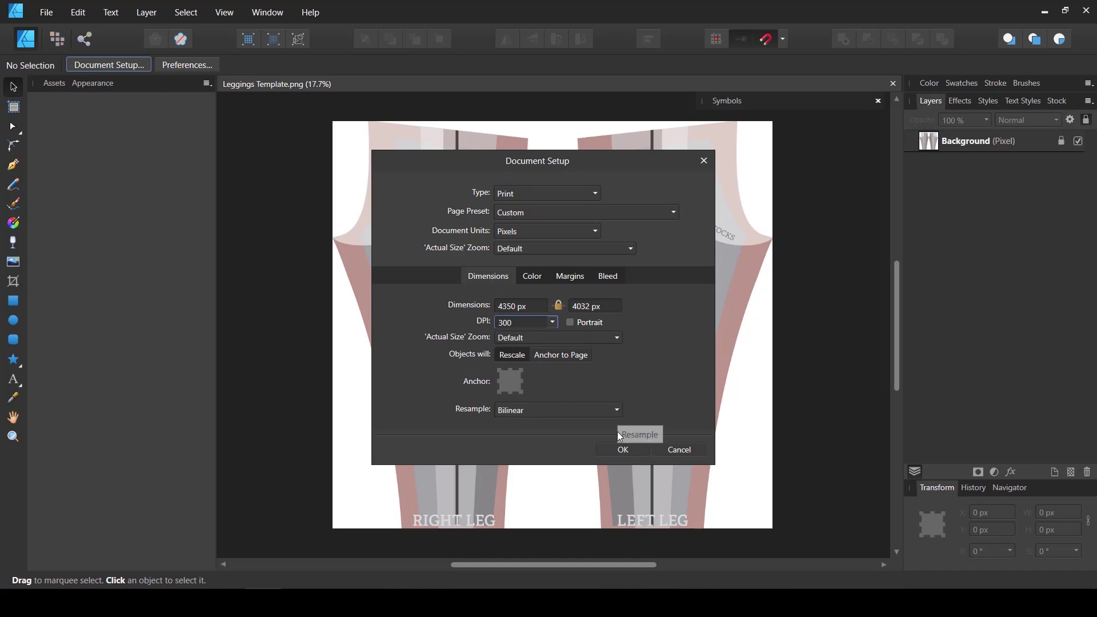
pyautogui.click(633, 447)
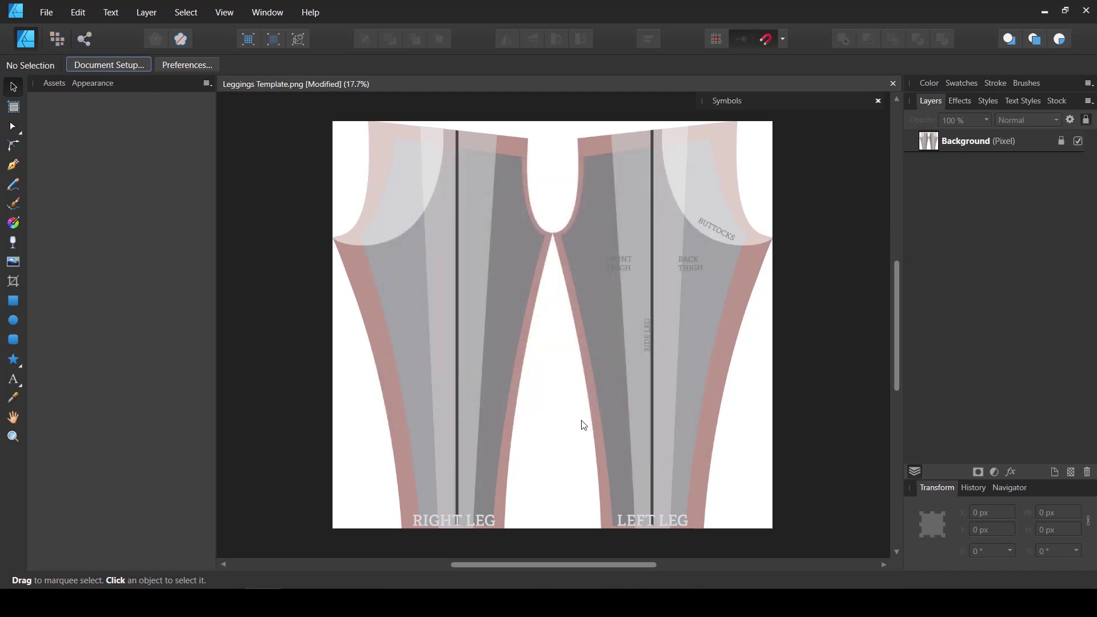
# - Draw a rectangle about 4581 × 4217 px covering the whole leggings page and place it beneath the Background layer
pyautogui.click(13, 301)
pyautogui.moveTo(318, 112); pyautogui.dragTo(774, 524)
pyautogui.moveTo(318, 112); pyautogui.dragTo(783, 535)
pyautogui.click(14, 88)
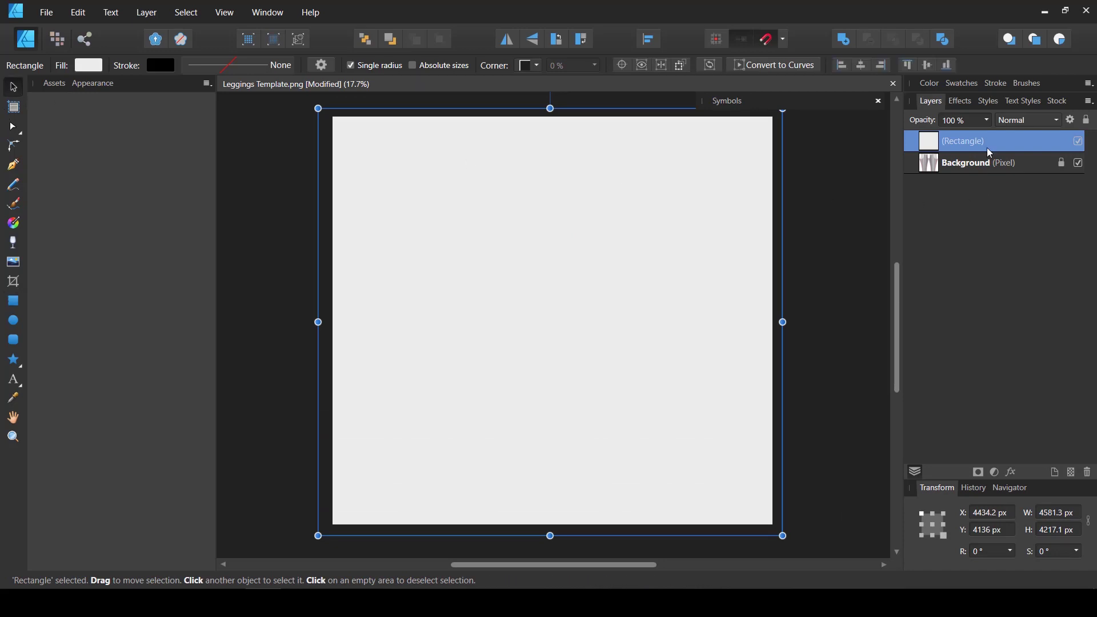
pyautogui.moveTo(991, 137); pyautogui.dragTo(976, 192)
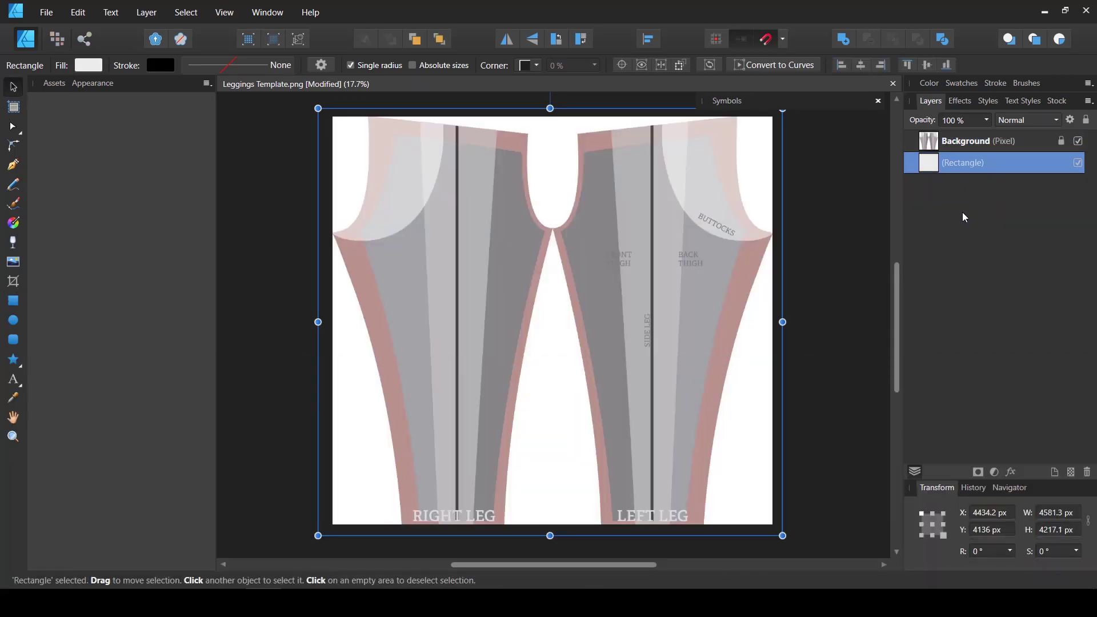
# - Reduce the opacity of the Background template layer to 39%
pyautogui.click(1029, 140)
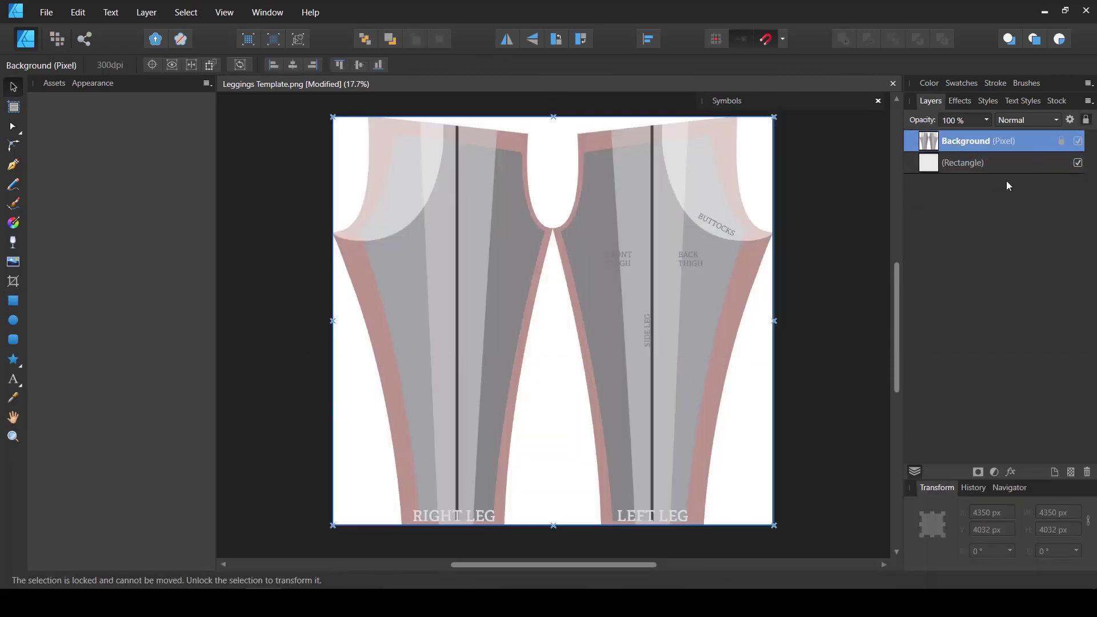
pyautogui.click(986, 120)
pyautogui.moveTo(986, 135); pyautogui.dragTo(932, 137)
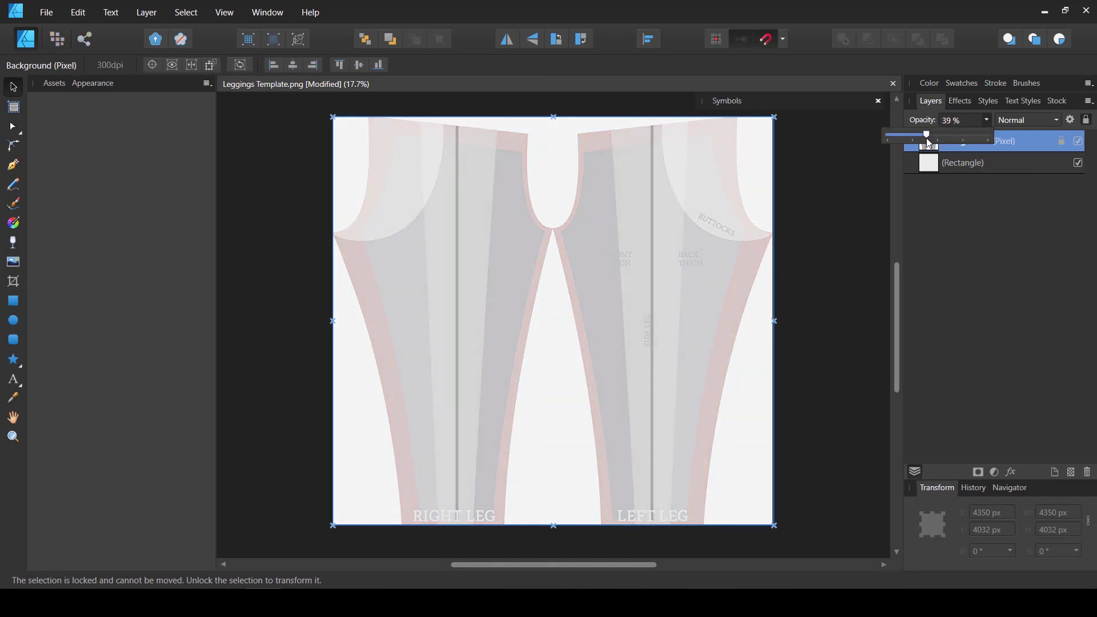
# - Give the rectangle a bitmap fill that uses the exported neon pattern image
pyautogui.click(983, 167)
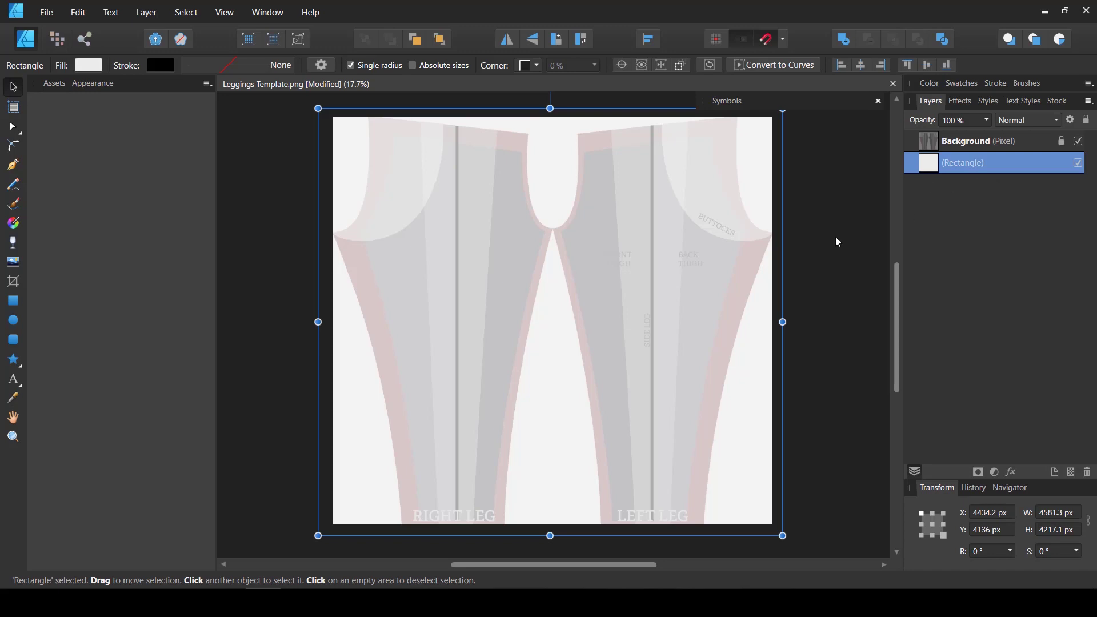
pyautogui.click(15, 224)
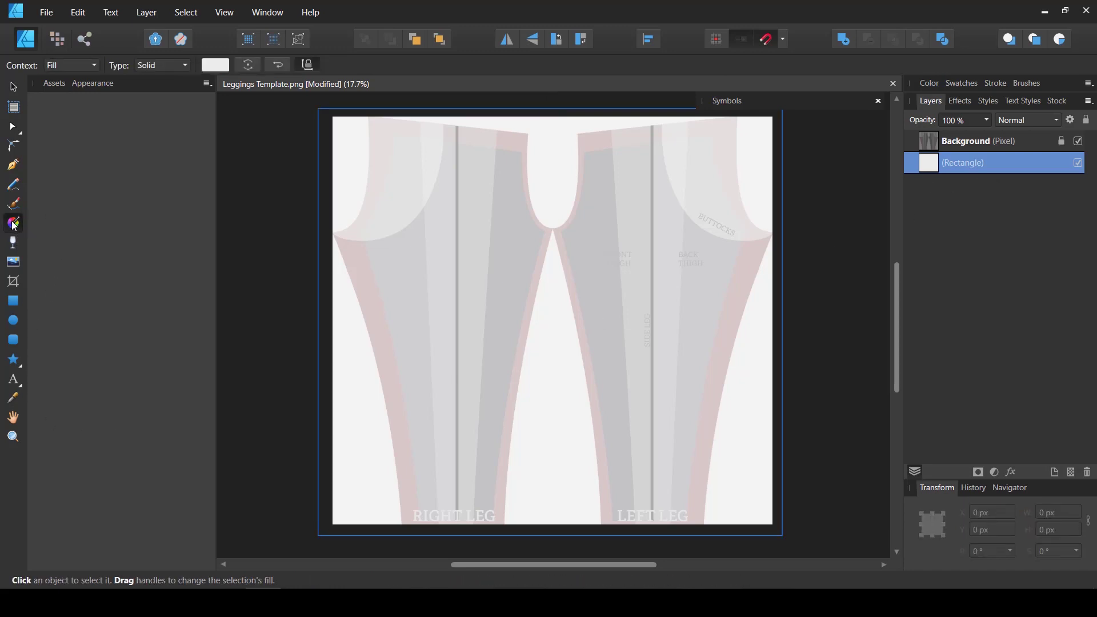
pyautogui.click(156, 66)
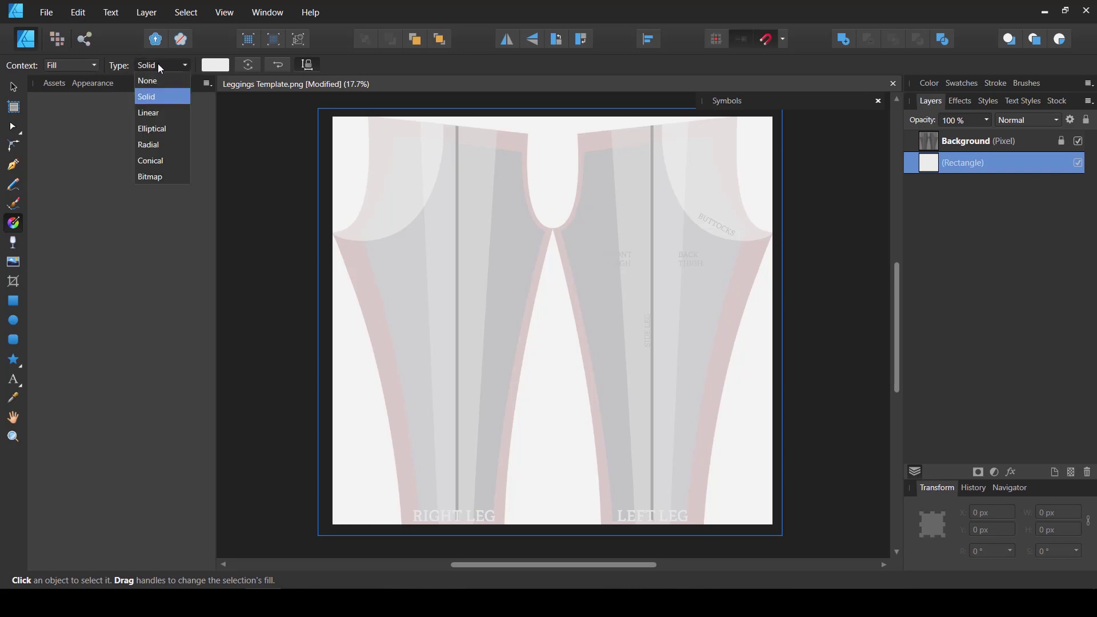
pyautogui.click(153, 176)
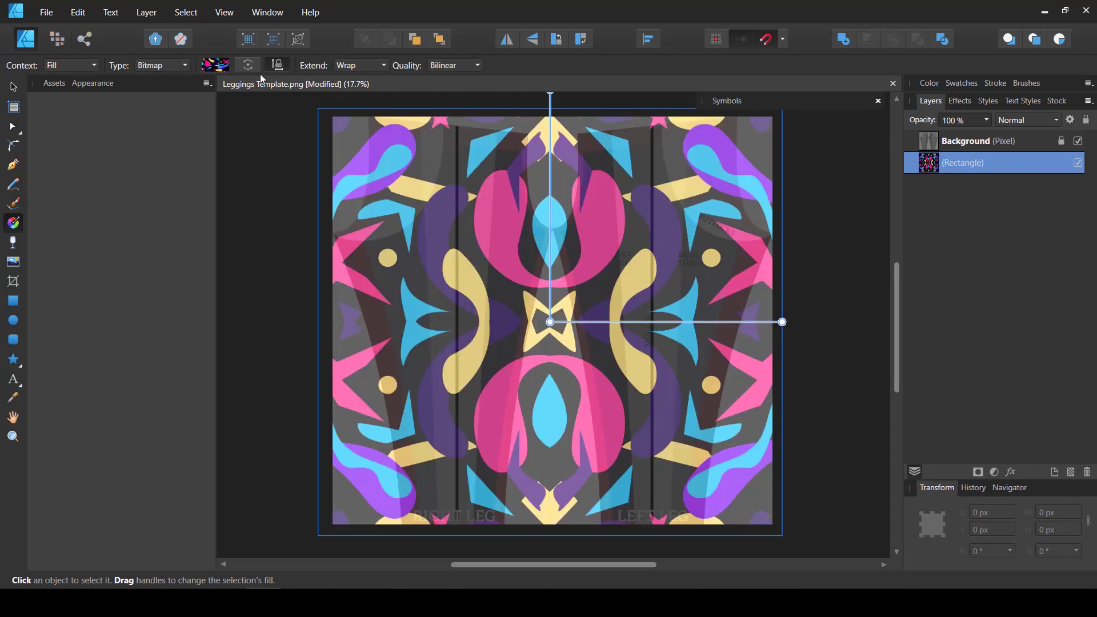
# - Scale the rectangle's bitmap fill down with its aspect ratio maintained so the pattern repeats in small tiles across the page
pyautogui.click(278, 66)
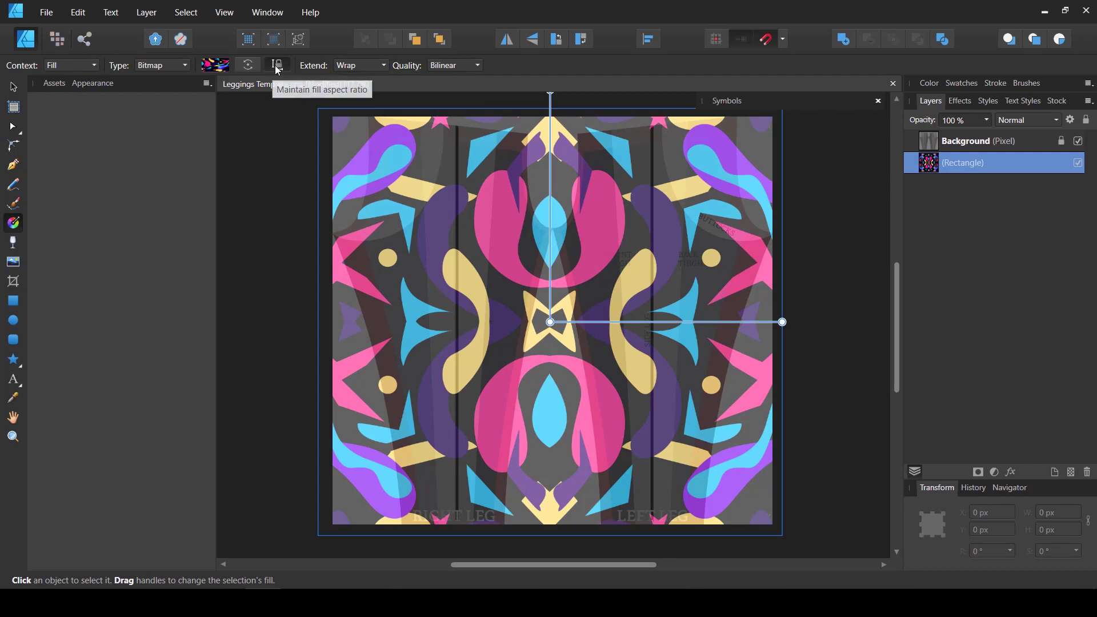
pyautogui.doubleClick(781, 322)
pyautogui.moveTo(743, 321)
pyautogui.mouseDown()
pyautogui.moveTo(570, 322)
pyautogui.moveTo(609, 322)
pyautogui.moveTo(577, 321)
pyautogui.moveTo(594, 294)
pyautogui.moveTo(610, 320)
pyautogui.moveTo(571, 330)
pyautogui.mouseUp()
# - Hide the Background template layer and clear the selection
pyautogui.click(1008, 146)
pyautogui.click(1078, 141)
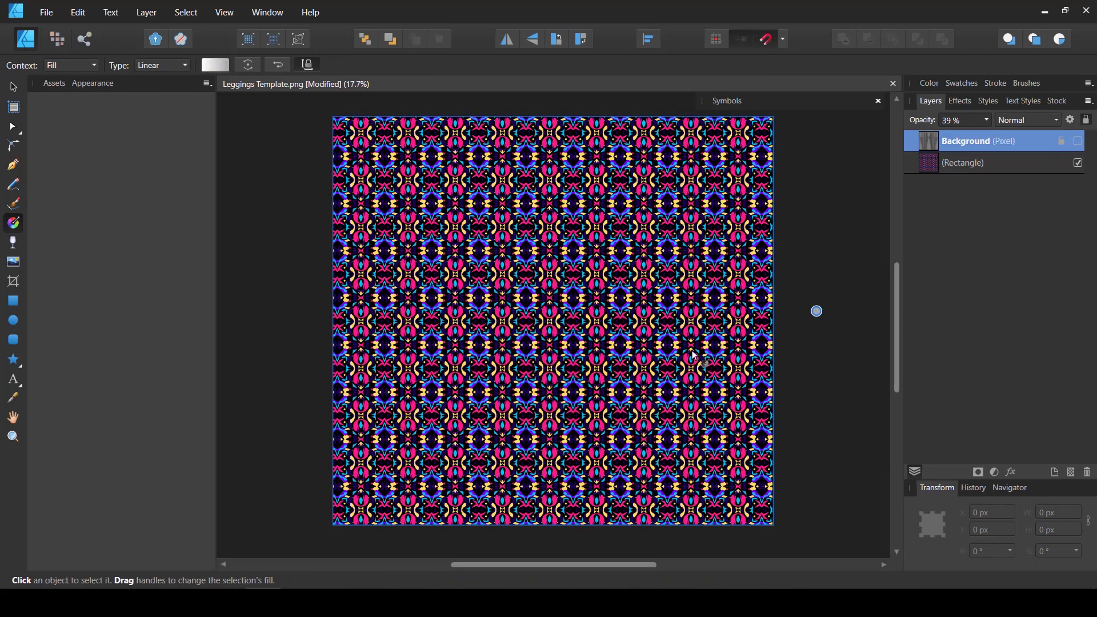
pyautogui.press('v')
pyautogui.click(815, 272)
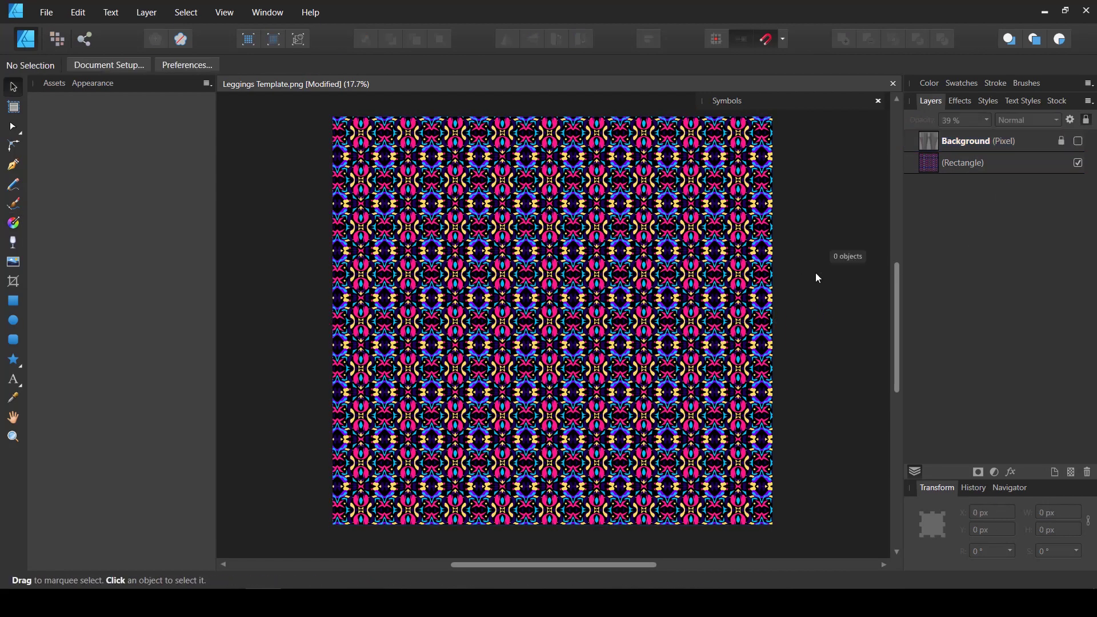
# - Inspect the repeats, slightly enlarge the rectangle's bitmap fill tiles, and briefly show the Background template to compare before hiding it again
pyautogui.scroll(3, 813, 273)
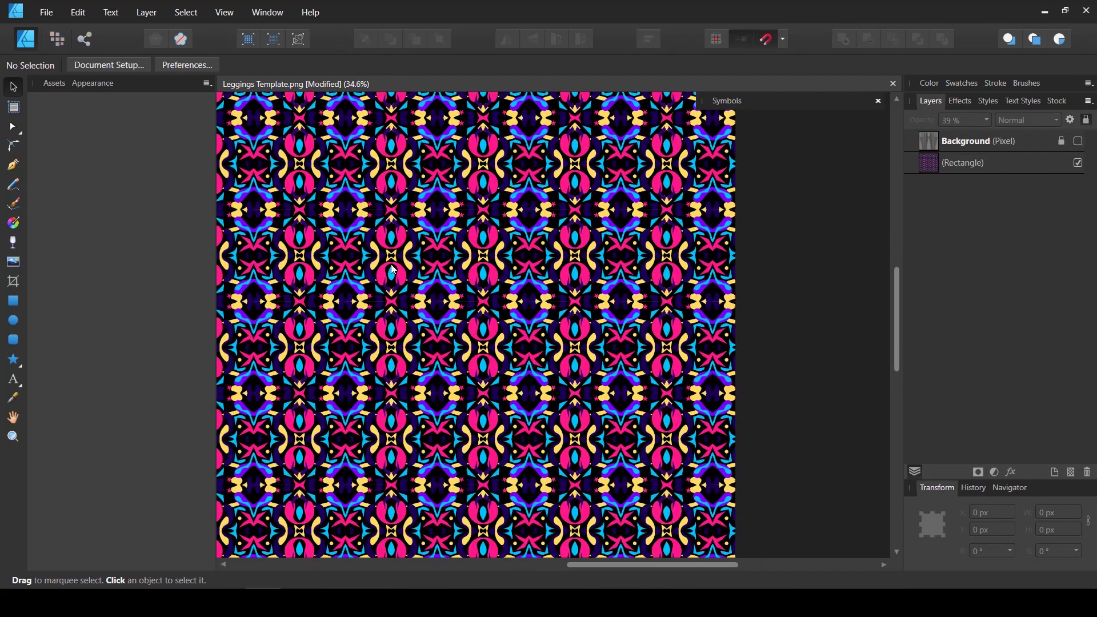
pyautogui.scroll(3, 390, 264)
pyautogui.scroll(-9, 391, 265)
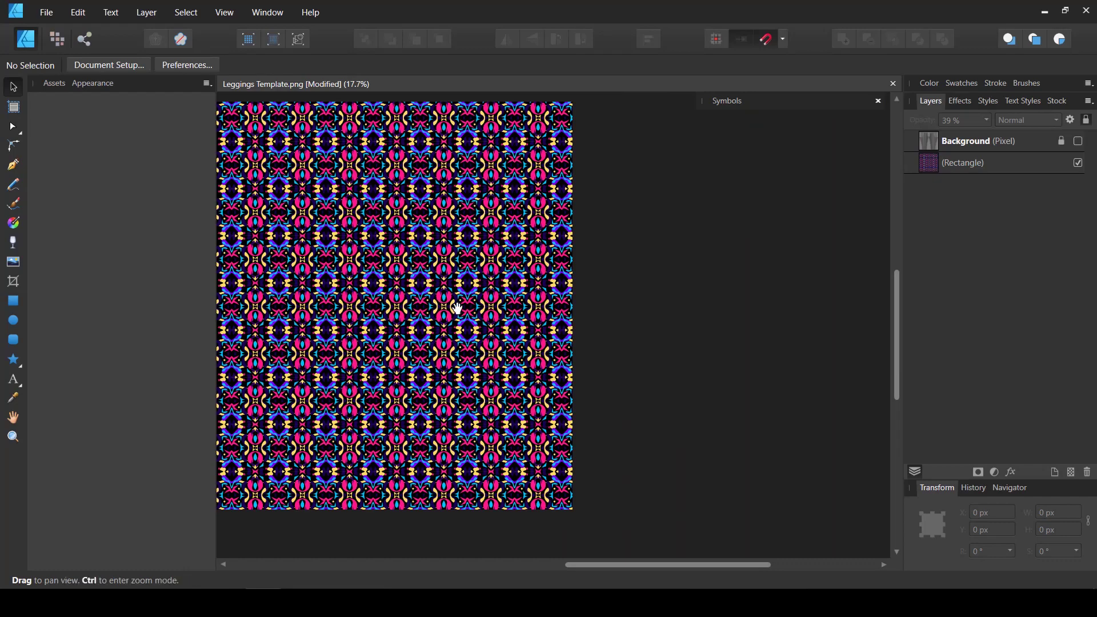
pyautogui.hscroll(-5, 455, 306)
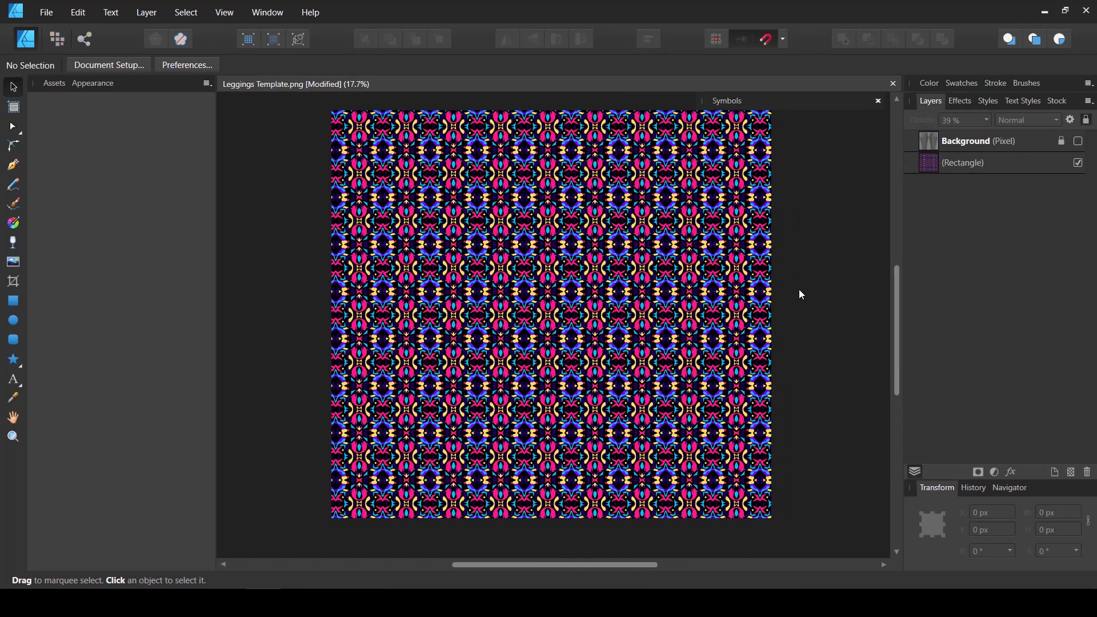
pyautogui.moveTo(512, 338); pyautogui.dragTo(519, 338)
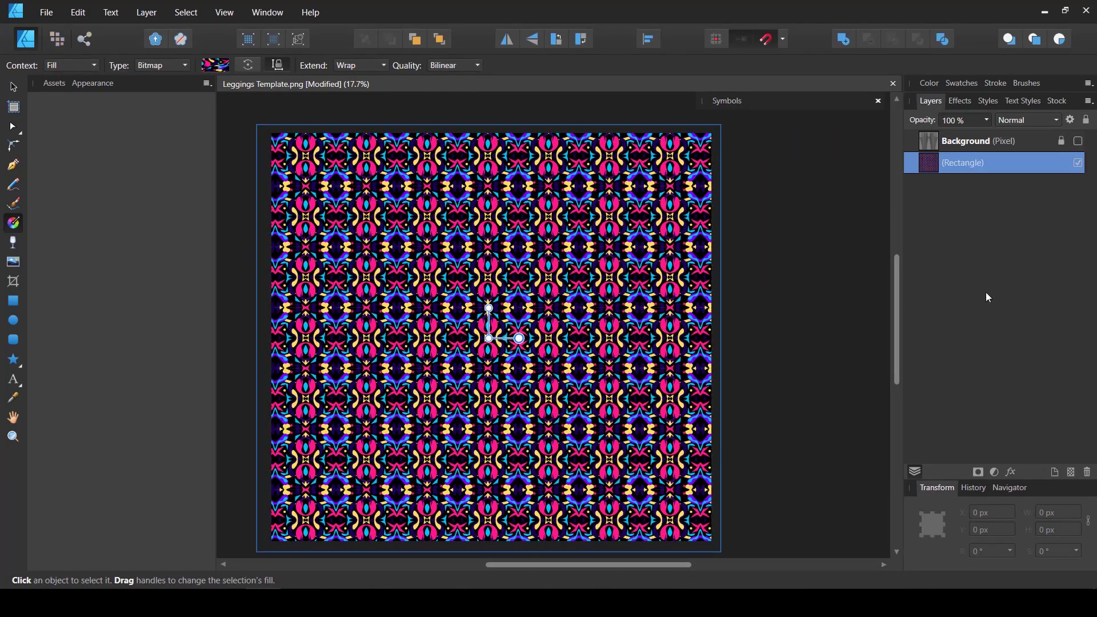
pyautogui.click(14, 87)
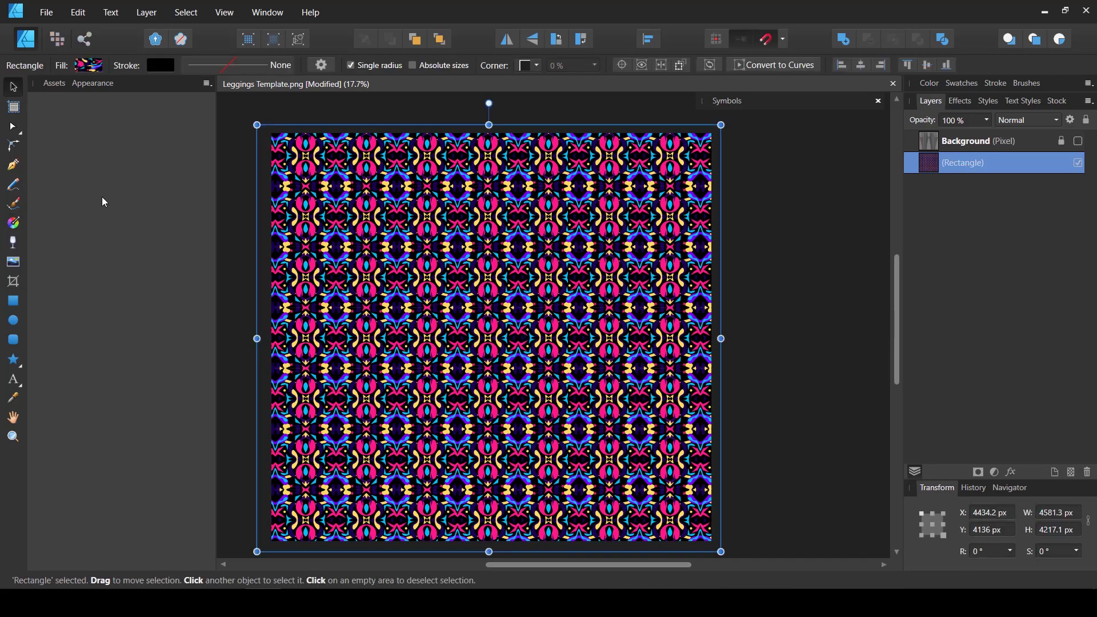
pyautogui.click(863, 276)
pyautogui.click(1078, 143)
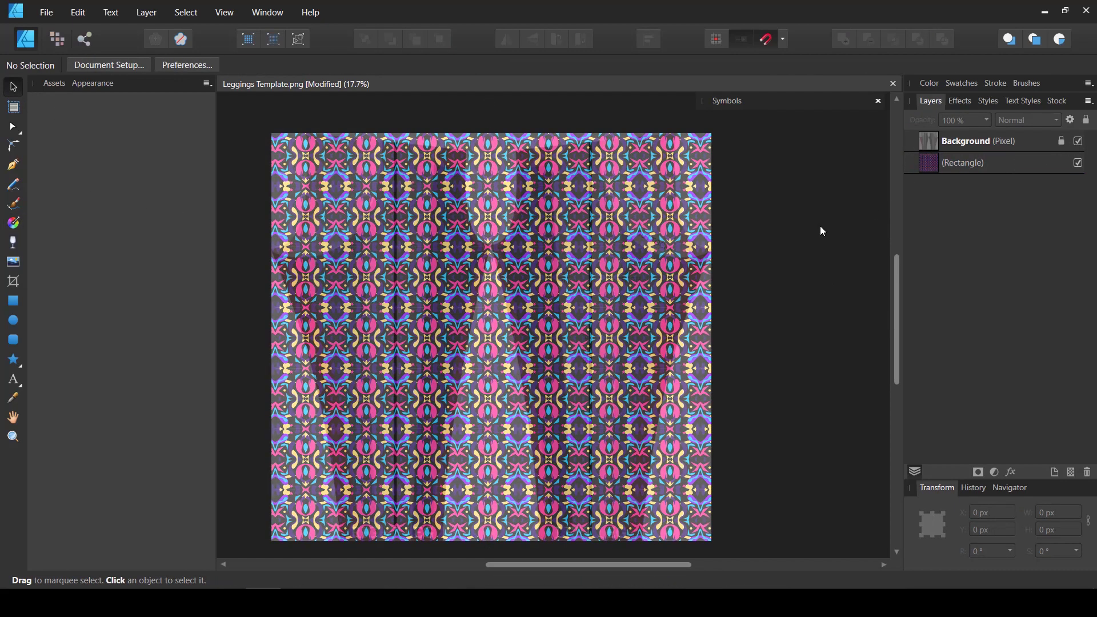
pyautogui.click(1078, 141)
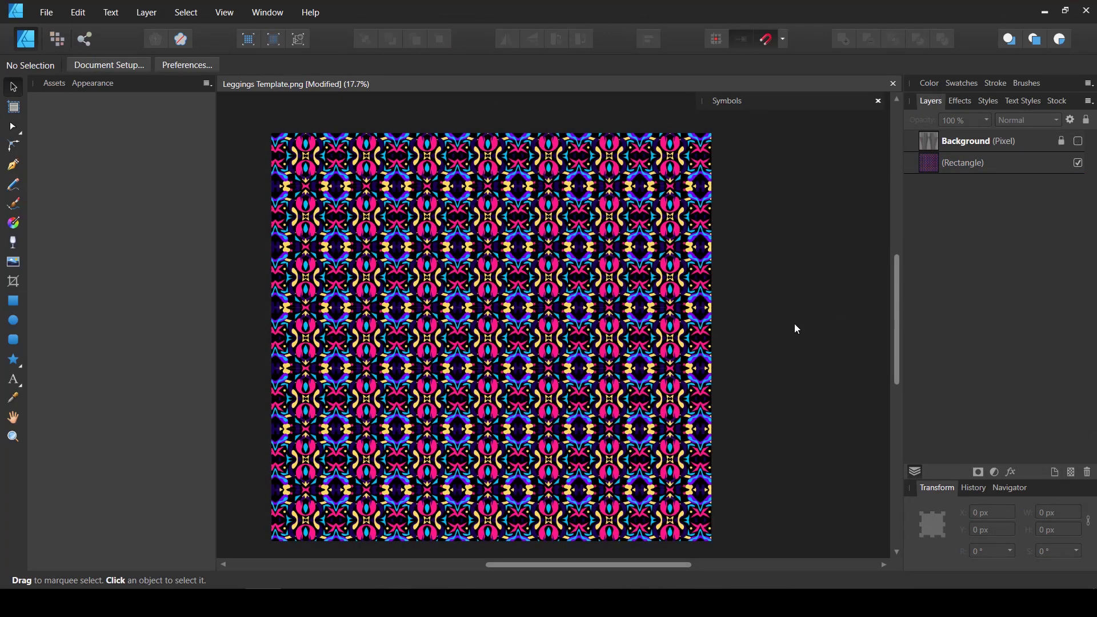